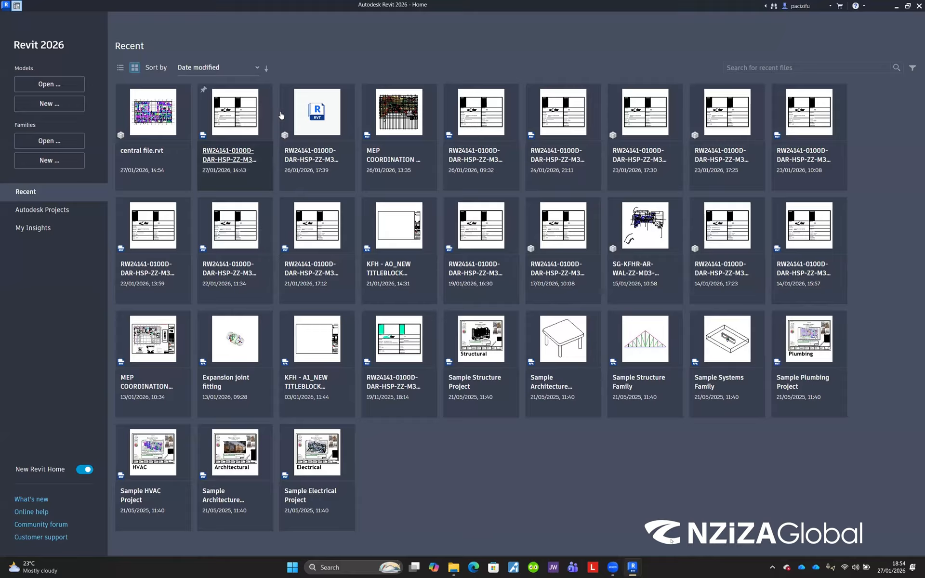
mouse_move(290, 120)
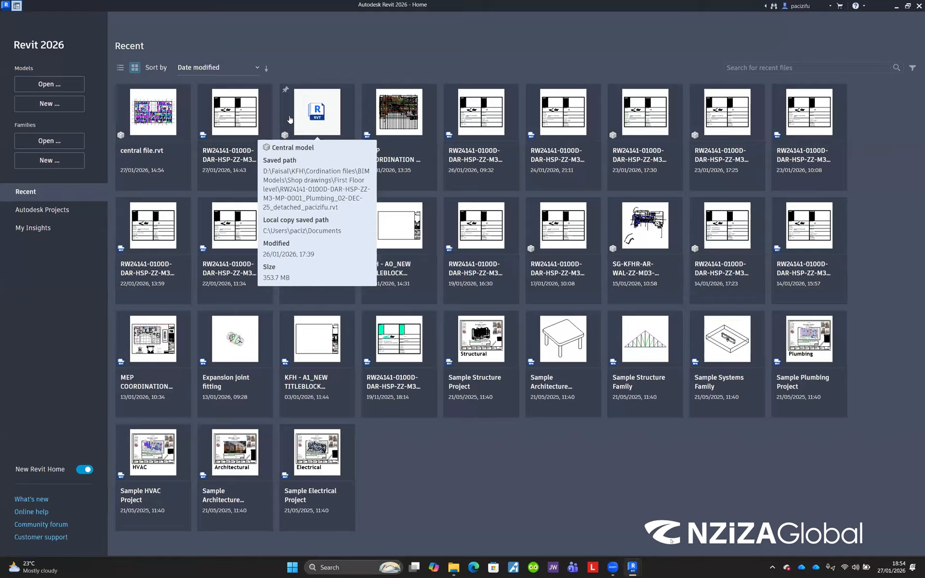
key("XF86AudioLowerVolume")
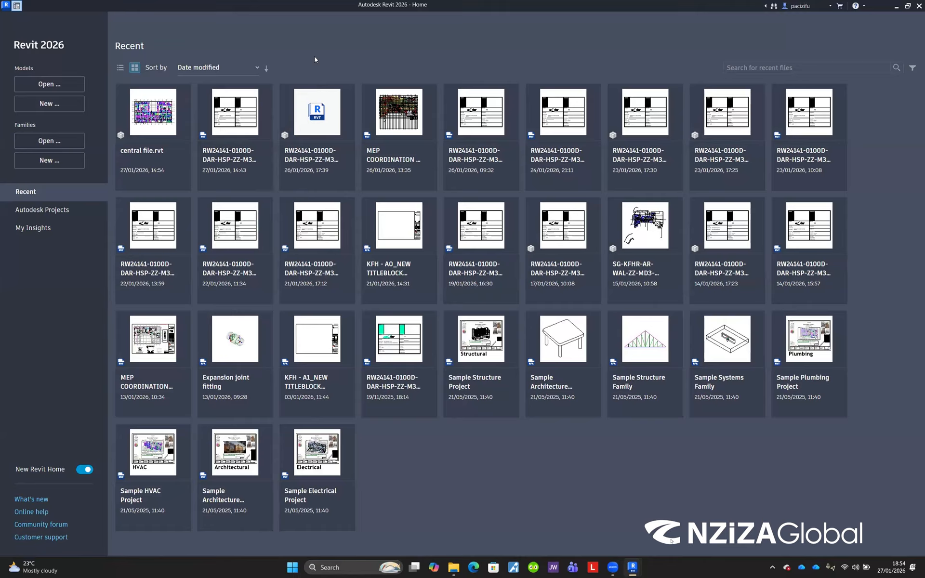
key("XF86AudioRaiseVolume")
Step: Start a new project and review the list of available template files in the New Project dialog
left_click(43, 108)
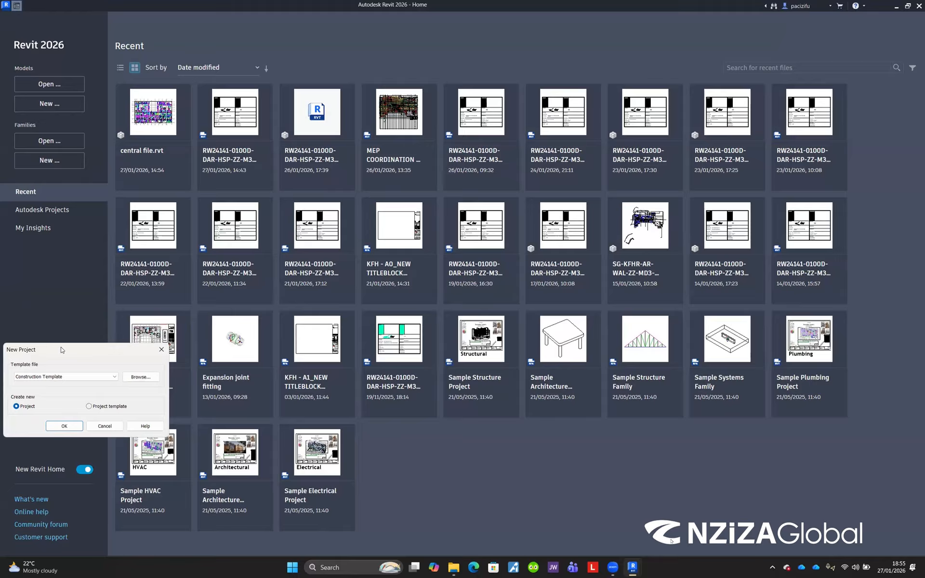
left_click_drag(61, 350, 394, 164)
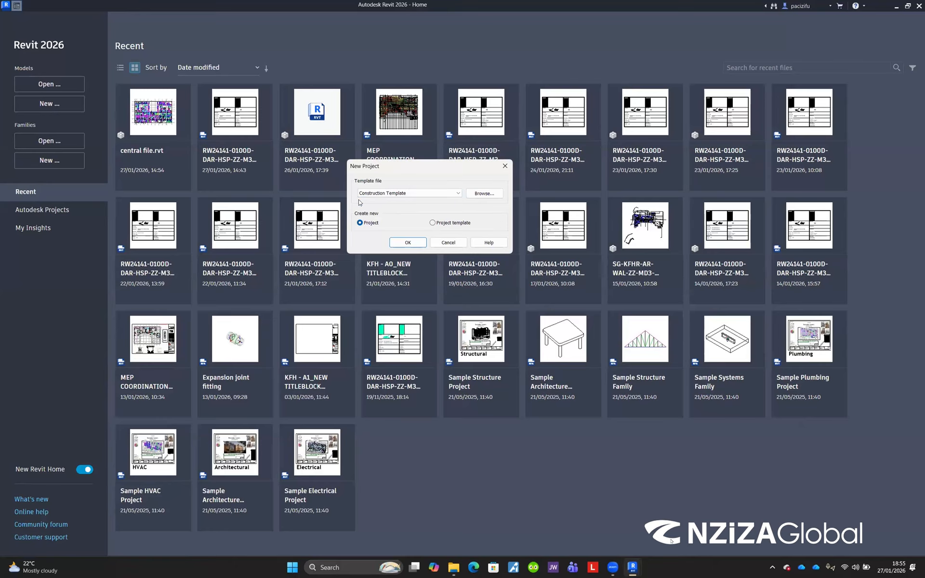
left_click(407, 195)
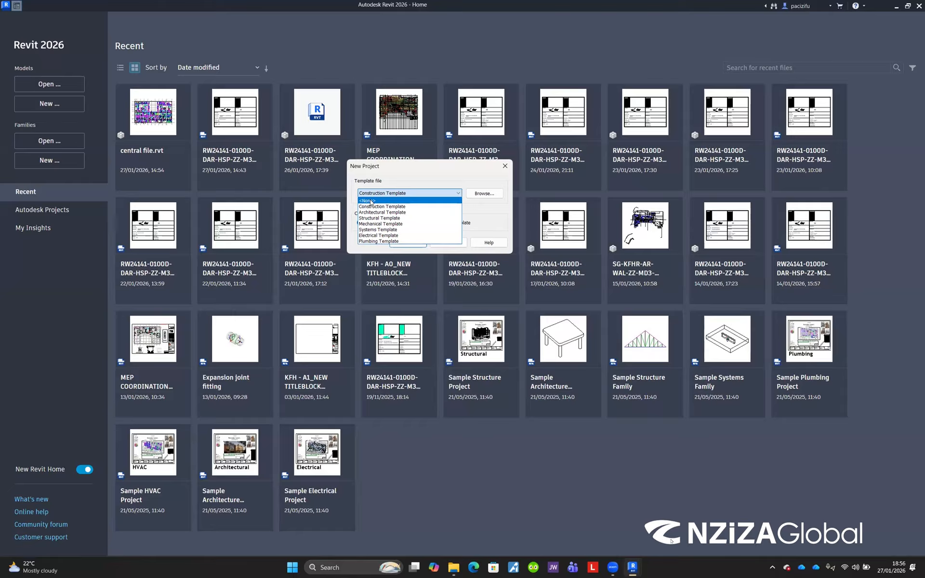
left_click(424, 182)
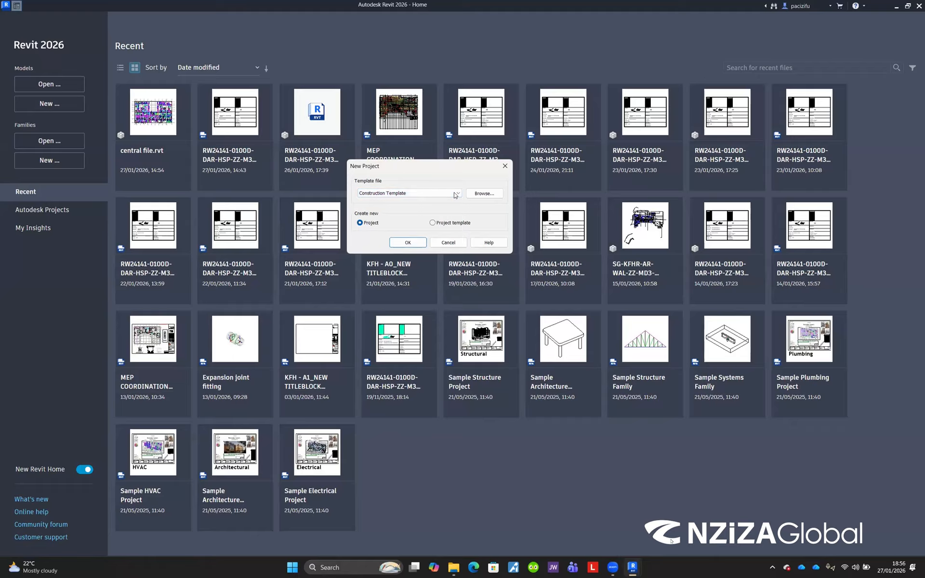
left_click(455, 193)
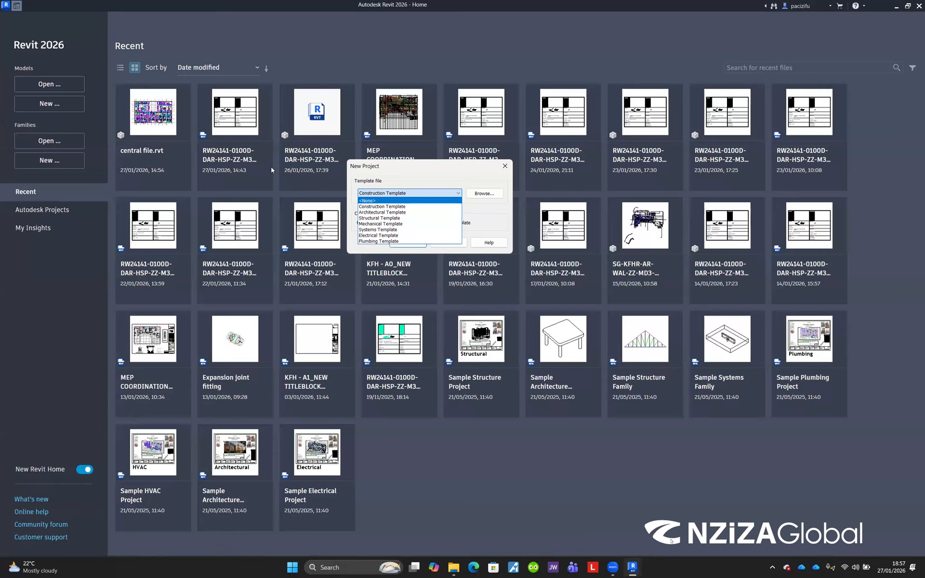
left_click(419, 178)
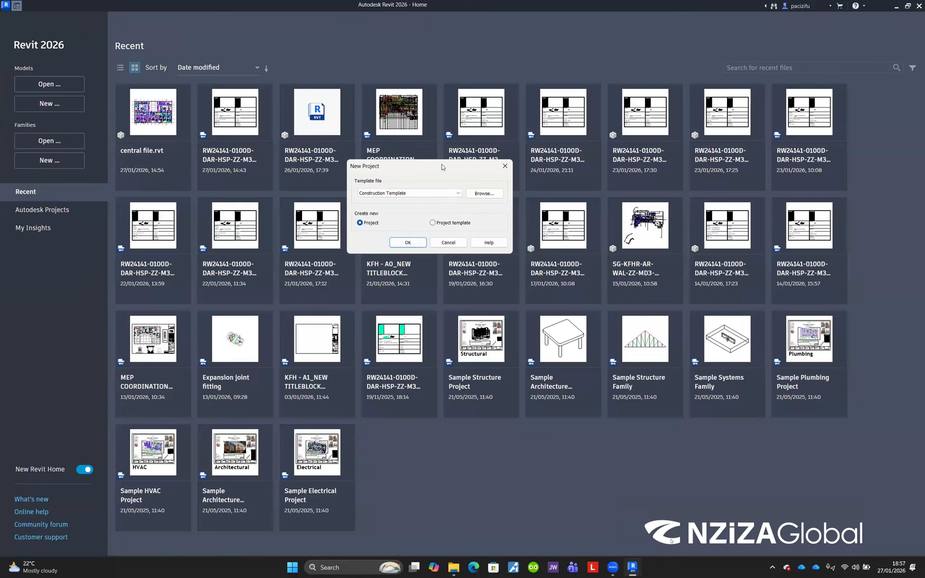
Step: Browse the template folder, select the DefaultMetric template, and close the template browser
left_click(482, 195)
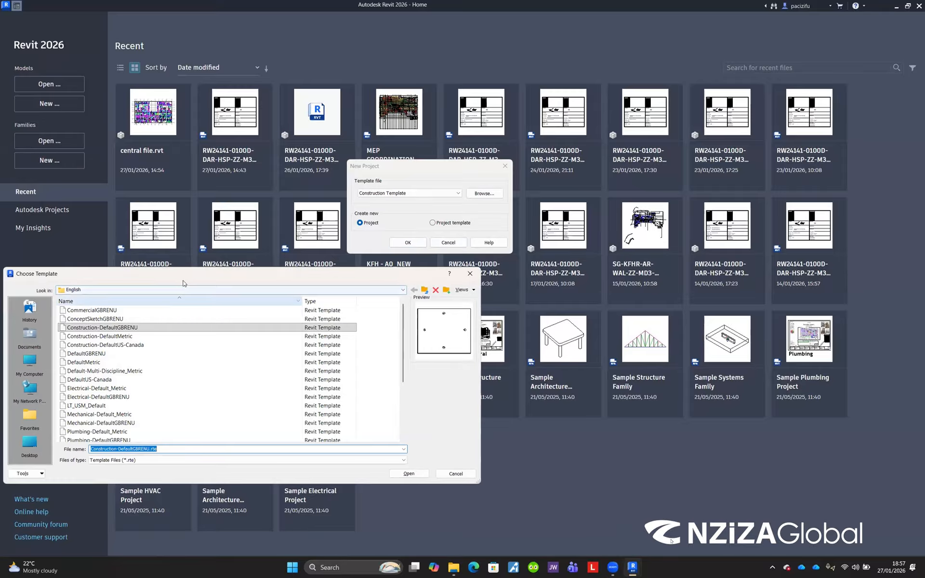
left_click_drag(184, 281, 406, 143)
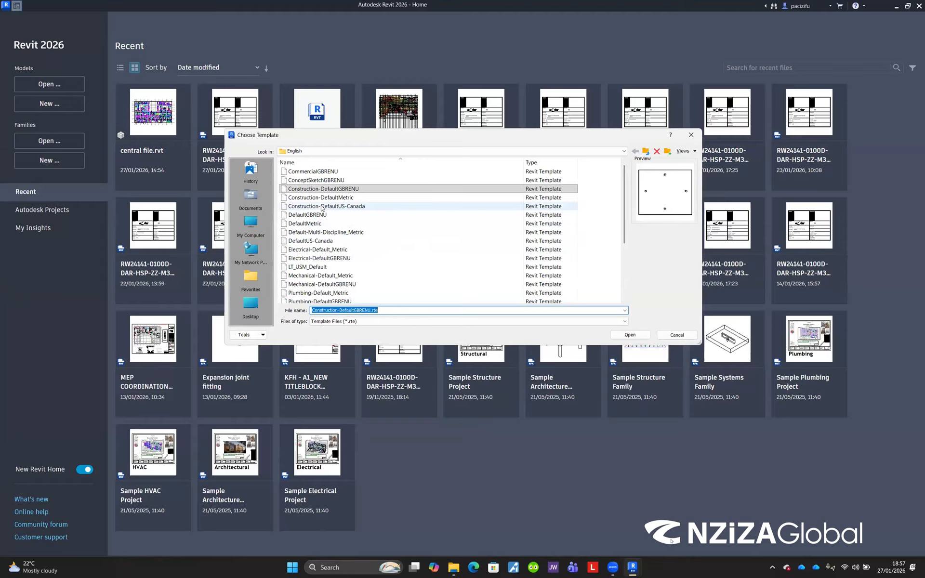
scroll(343, 233, "down", 3)
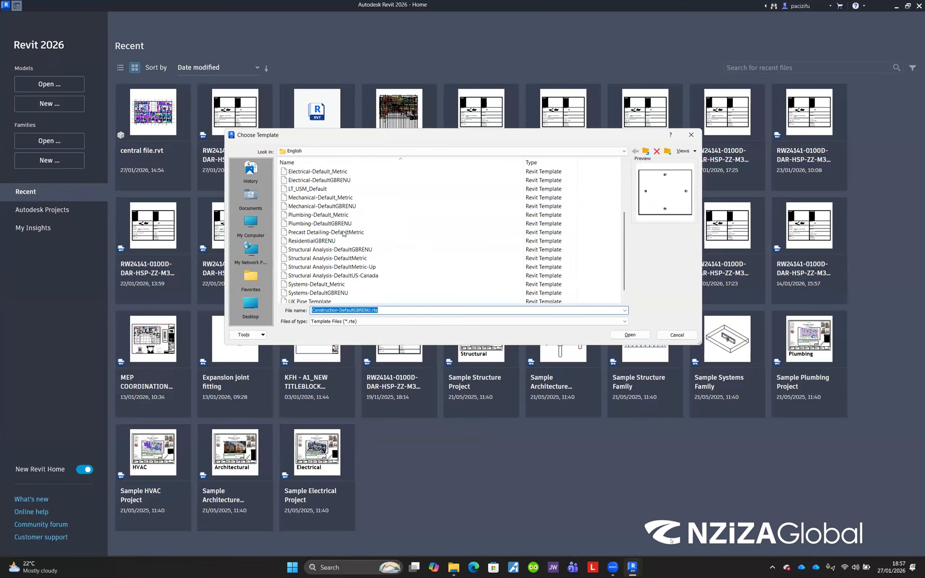
scroll(343, 242, "down", 1)
scroll(344, 243, "up", 4)
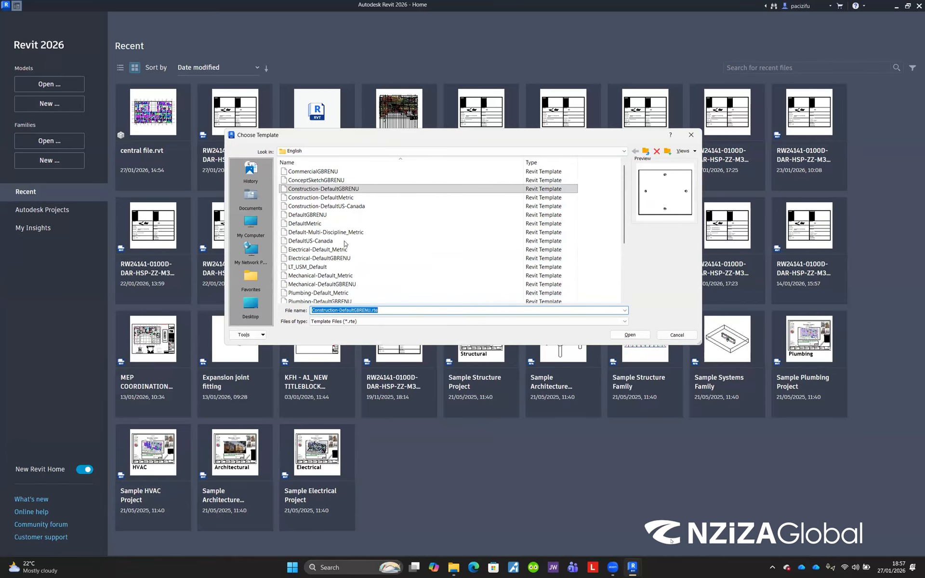
left_click(334, 192)
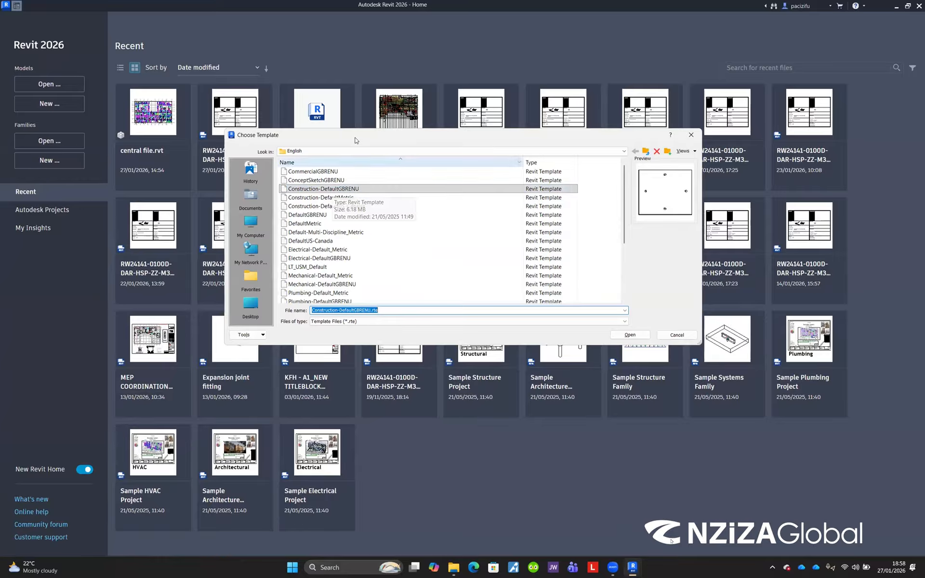
left_click_drag(356, 138, 358, 242)
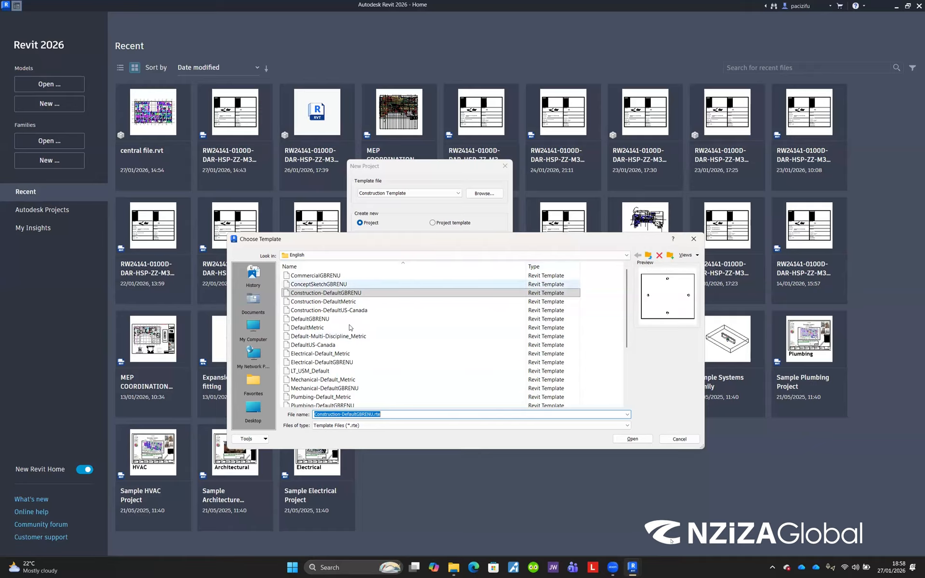
left_click(323, 329)
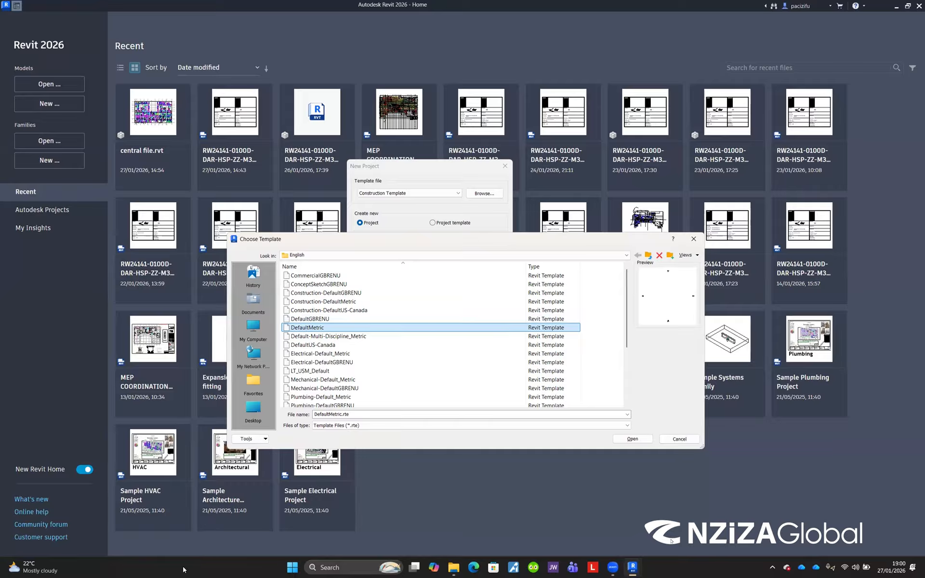
left_click(693, 239)
Step: Launch Google Chrome from the Start menu
left_click(292, 567)
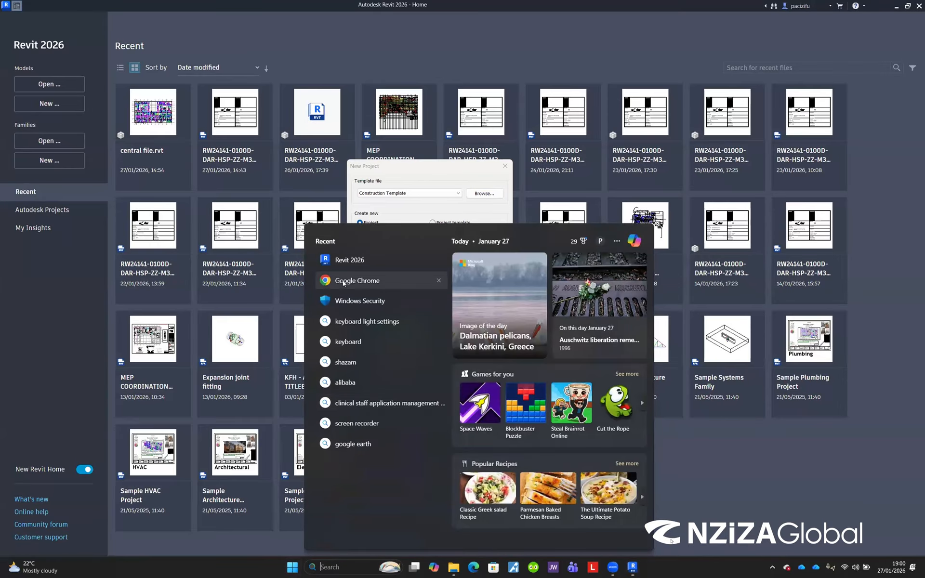
left_click(343, 281)
left_click(417, 321)
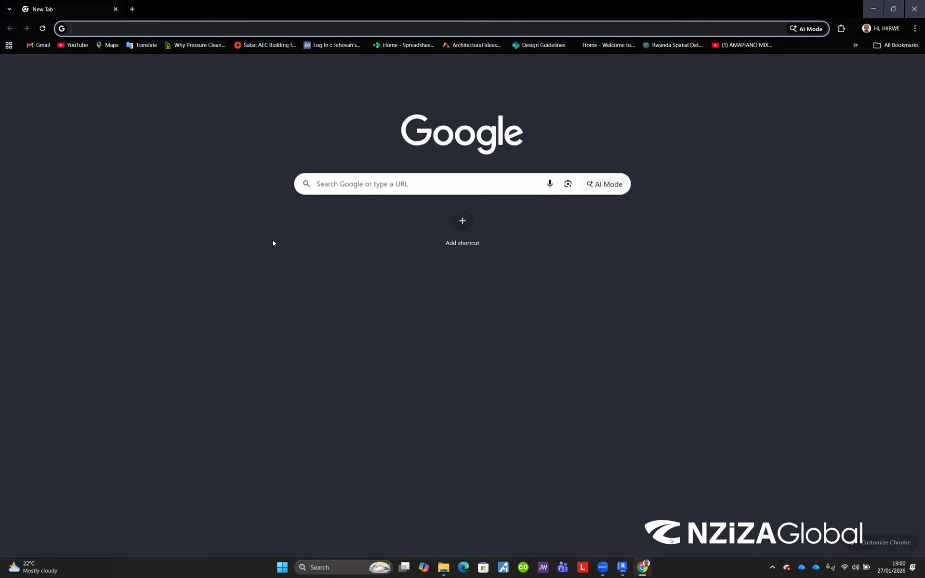
Step: Search Google for Revit libraries using the previous search suggestion
left_click(338, 185)
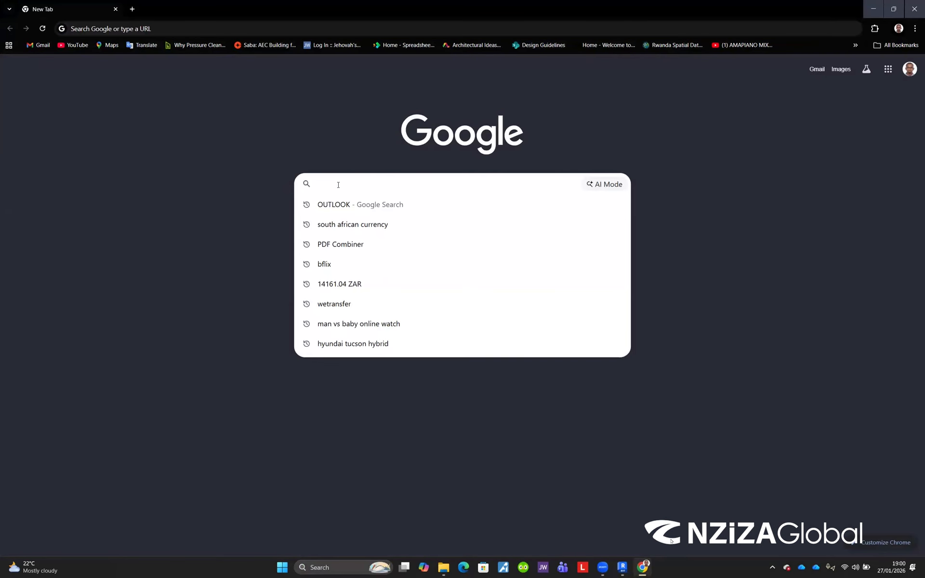
type("revit")
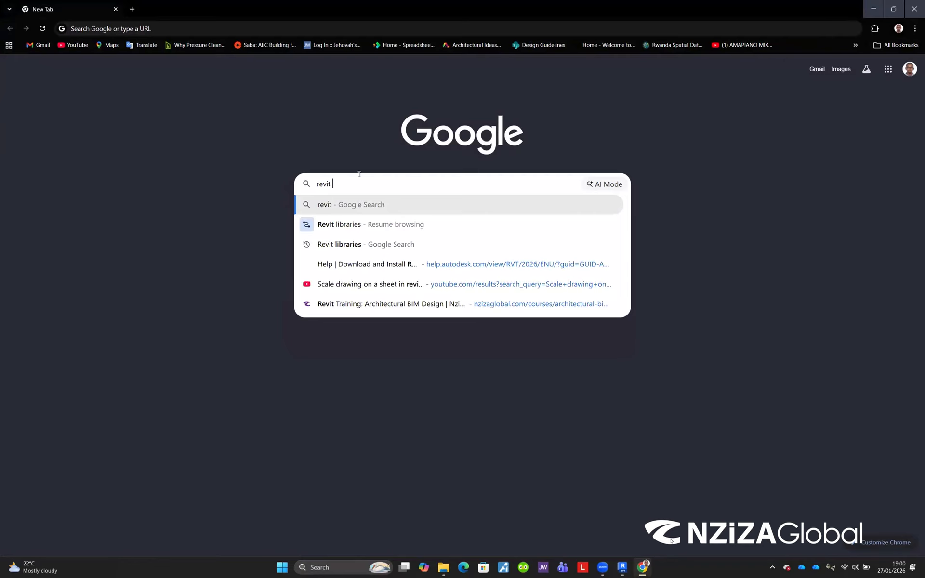
left_click(338, 227)
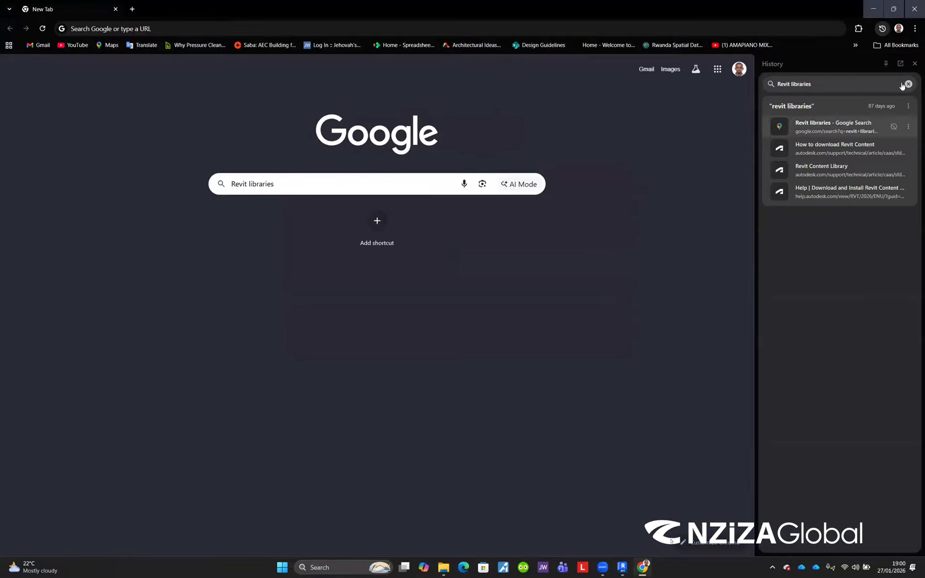
left_click(319, 185)
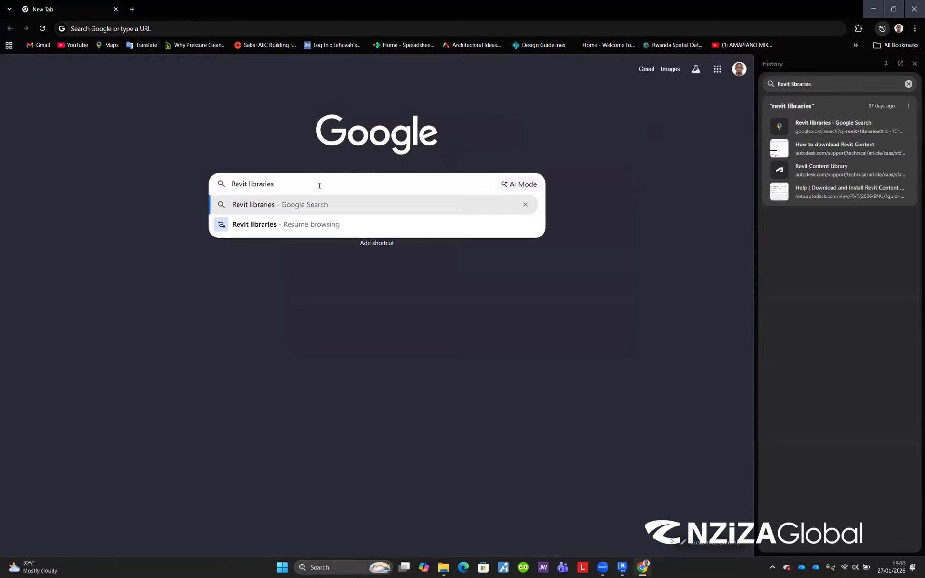
key("BackSpace")
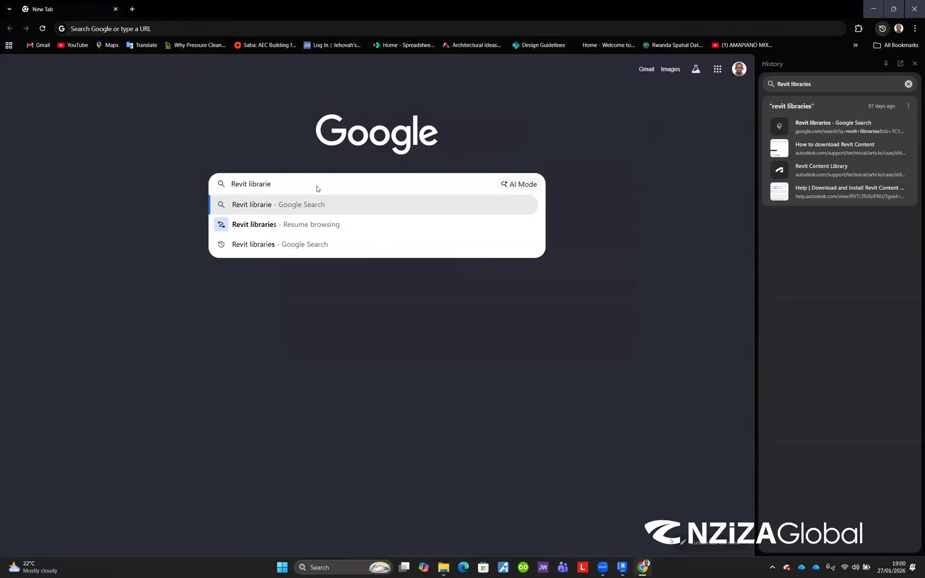
left_click(292, 243)
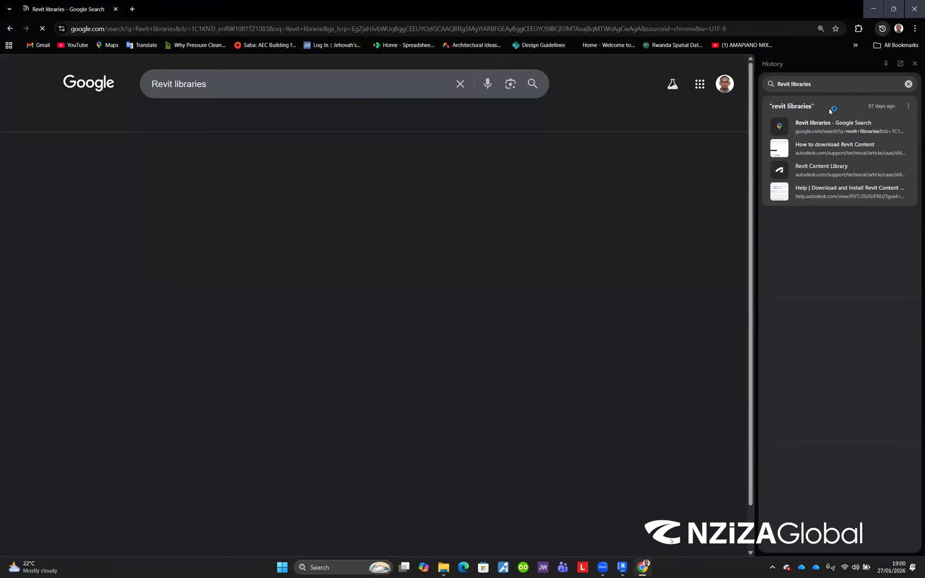
Step: Open the Autodesk Revit Content article, follow its Autodesk Account link, and open Product Updates
left_click(915, 64)
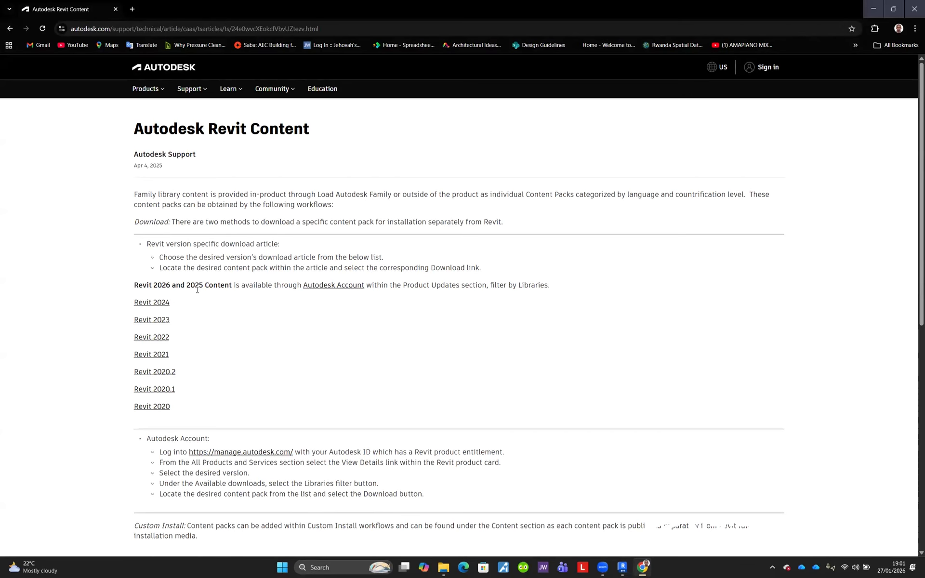
left_click(330, 290)
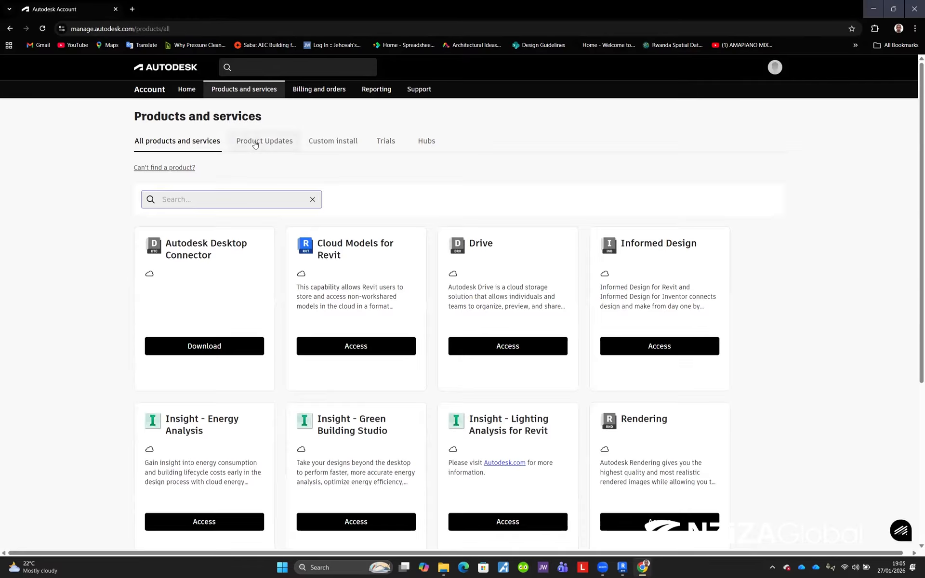
left_click(254, 143)
Step: Open a new tab and search Google for Autodesk revit families
left_click(132, 9)
type("Au")
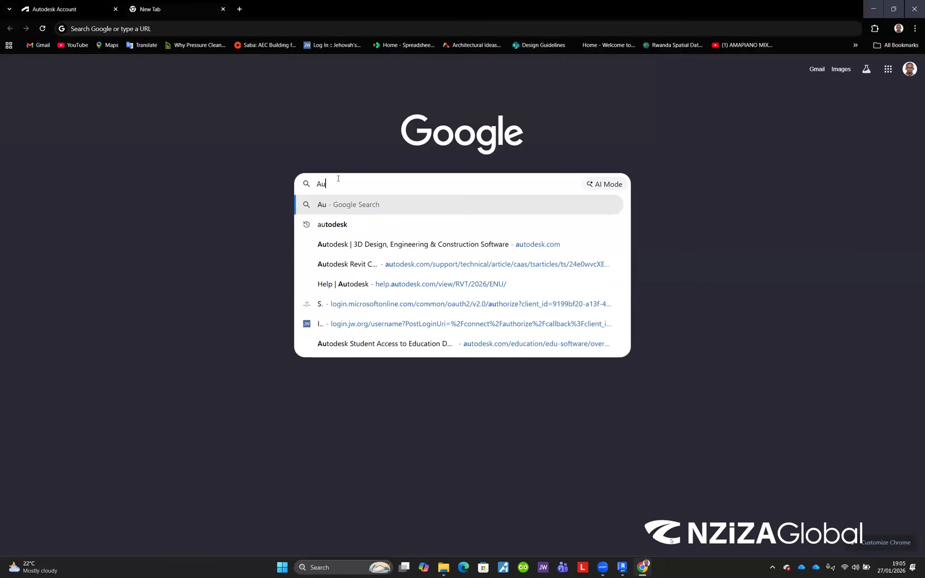
type("todesk revit families")
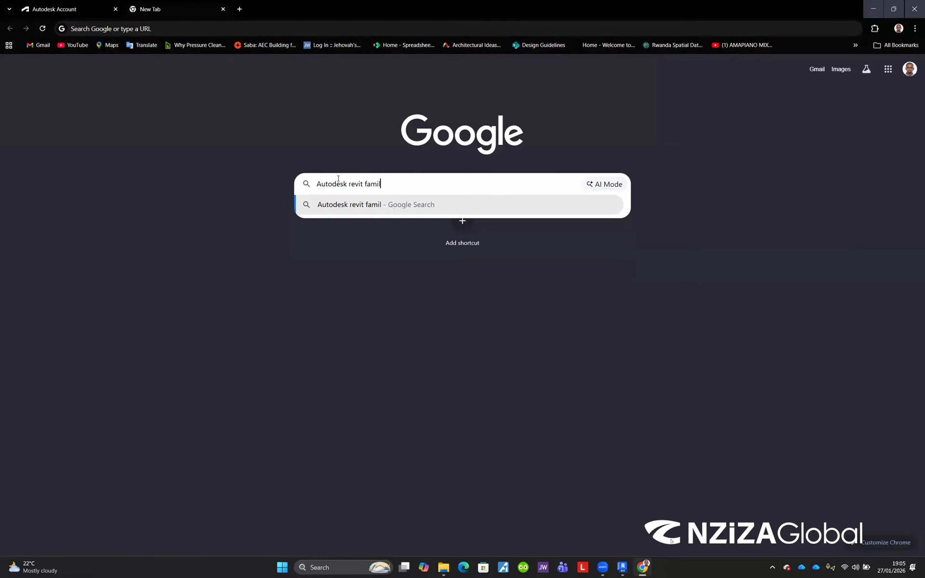
key("Return")
Step: Open the Revit Content Library article and scroll through its solution links
left_click(178, 263)
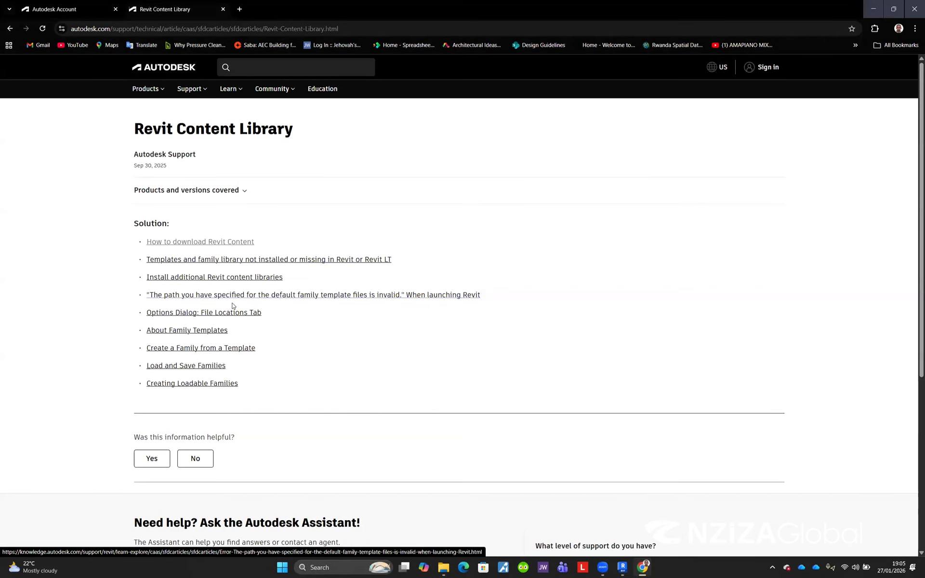
scroll(210, 265, "down", 3)
scroll(212, 366, "down", 2)
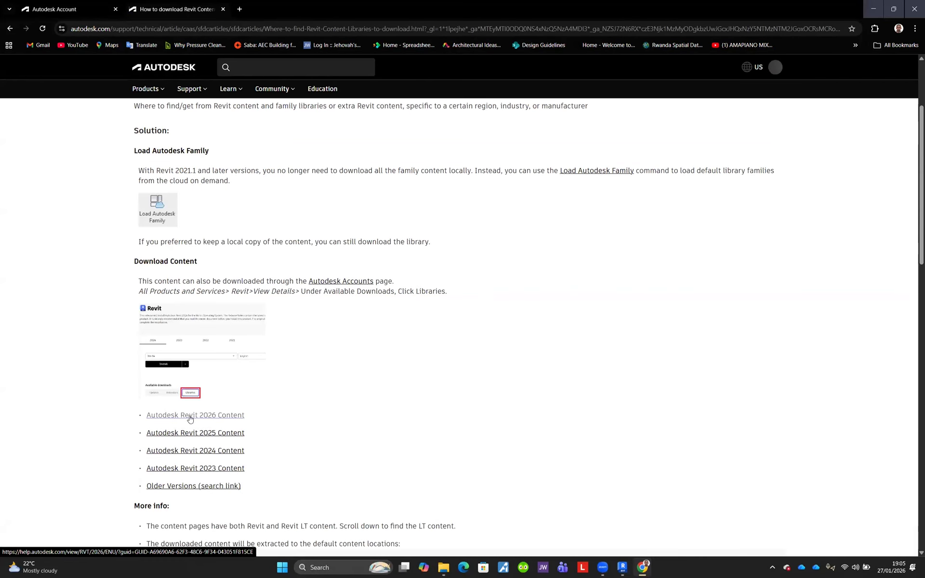
Step: Open the Autodesk Revit 2026 Content help page and read the download and install instructions
left_click(190, 415)
scroll(254, 396, "down", 6)
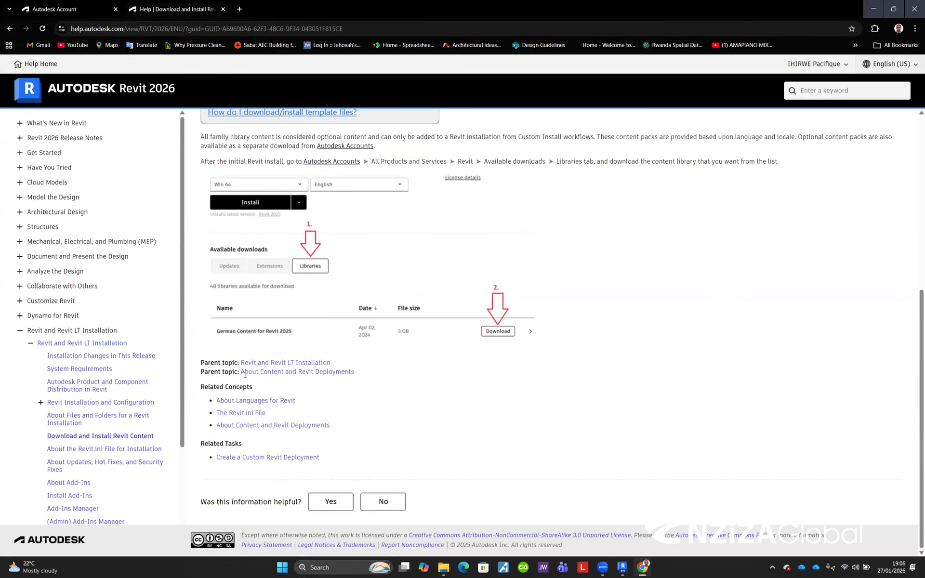
scroll(272, 316, "up", 5)
scroll(274, 318, "down", 5)
scroll(113, 180, "up", 6)
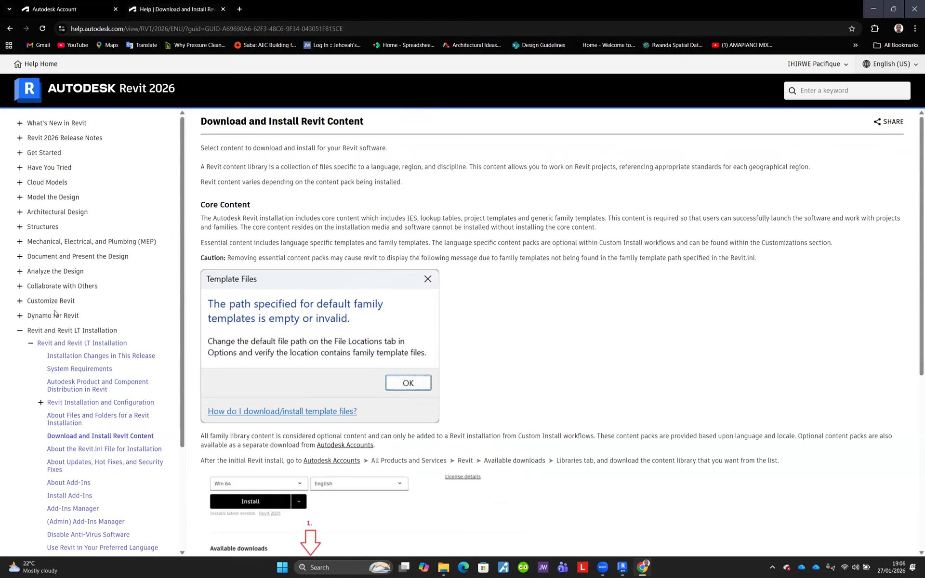
Step: Return to the Autodesk Account tab and search Product Updates for libraries
left_click(54, 10)
left_click(264, 141)
left_click(197, 236)
type("libra")
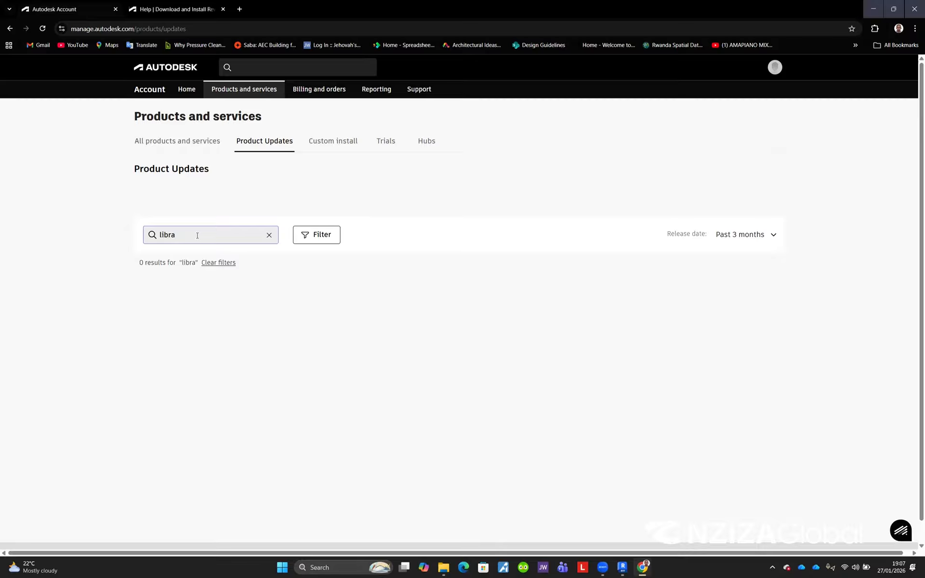
type("ries")
key("BackSpace")
key("BackSpace")
key("BackSpace")
left_click(362, 200)
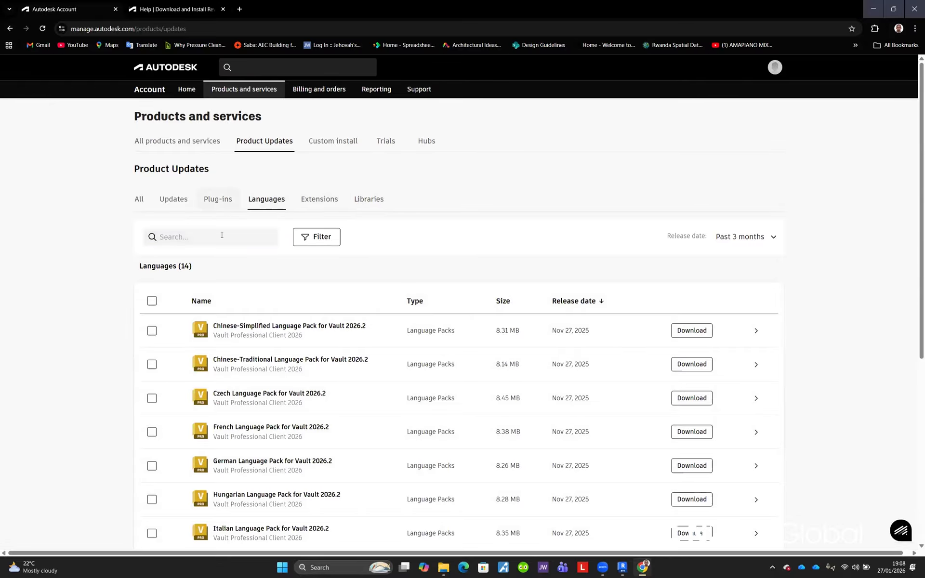
Step: Browse the Product Updates categories and open the Libraries category
left_click(181, 199)
scroll(325, 360, "down", 3)
scroll(324, 361, "up", 2)
scroll(324, 361, "down", 1)
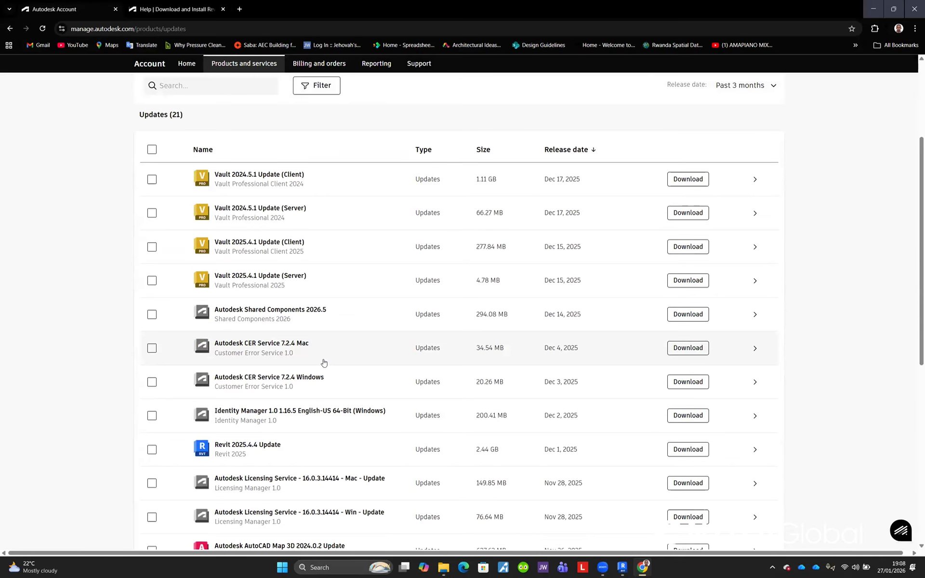
scroll(322, 362, "up", 3)
left_click(372, 203)
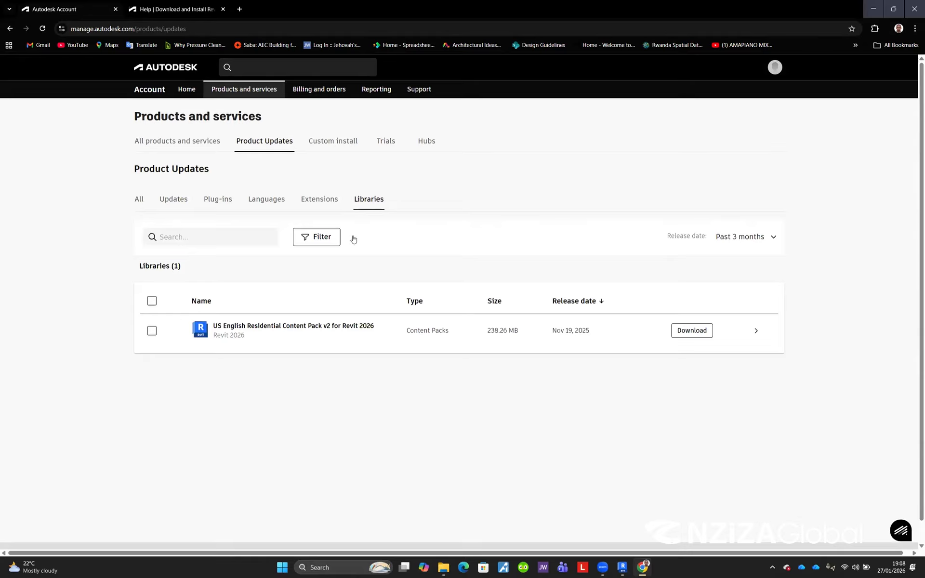
Step: Select the US English Residential Content Pack v2 for Revit 2026 in the Libraries list for download
left_click(152, 330)
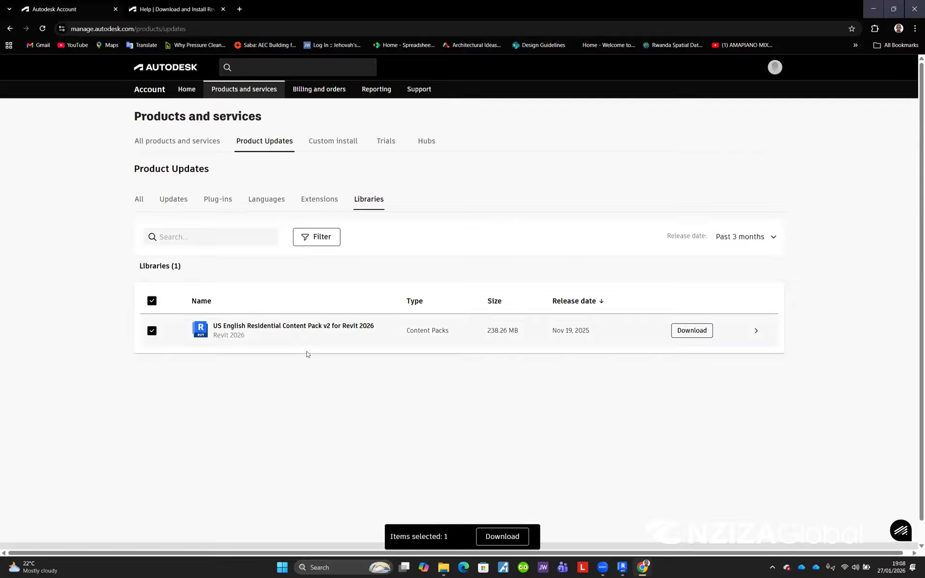
left_click(241, 8)
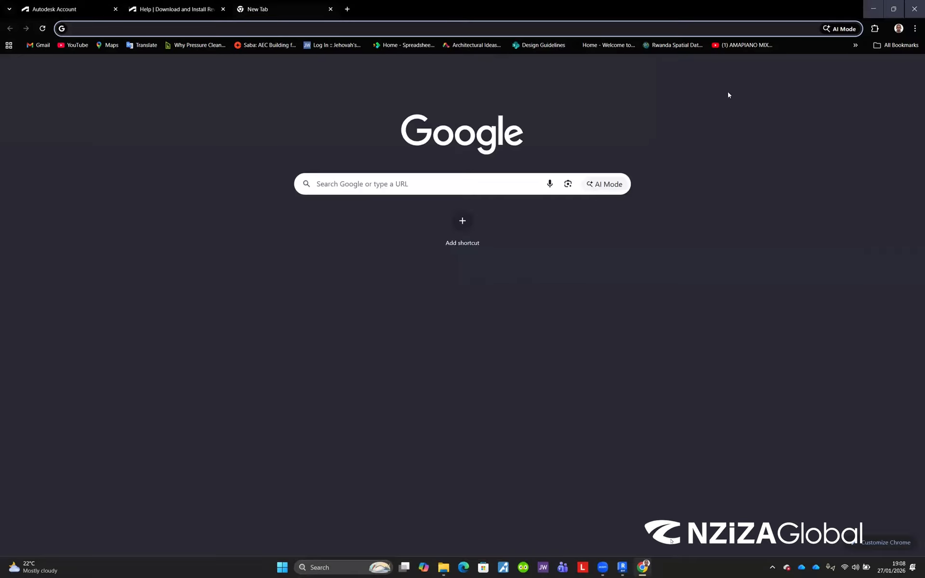
Step: Open the Downloads folder in File Explorer and scroll through its files
left_click(443, 569)
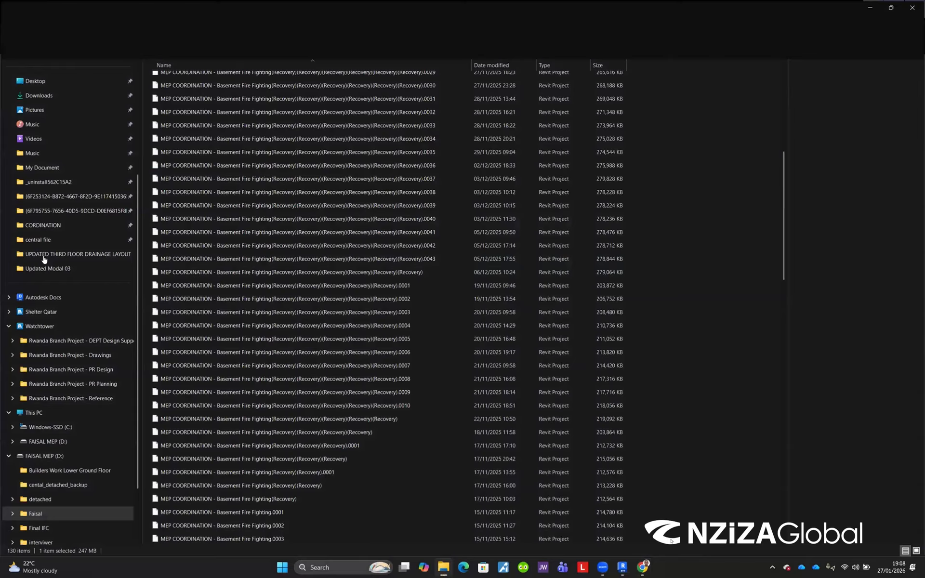
left_click(44, 259)
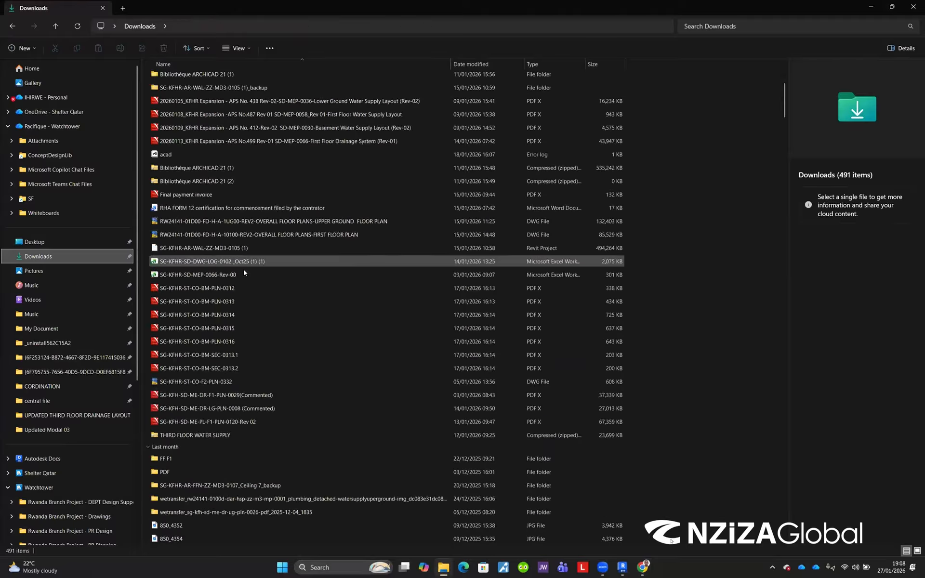
scroll(312, 302, "down", 12)
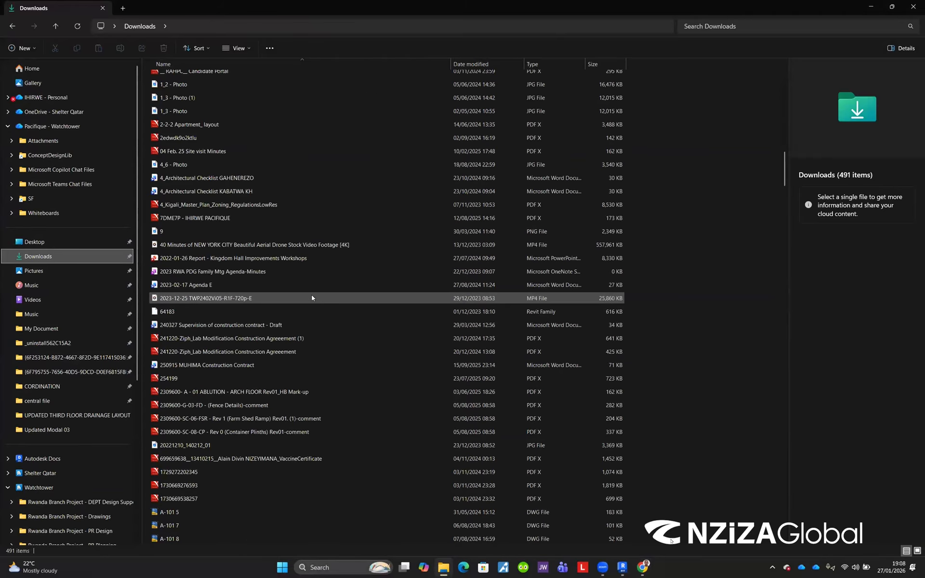
scroll(312, 299, "down", 15)
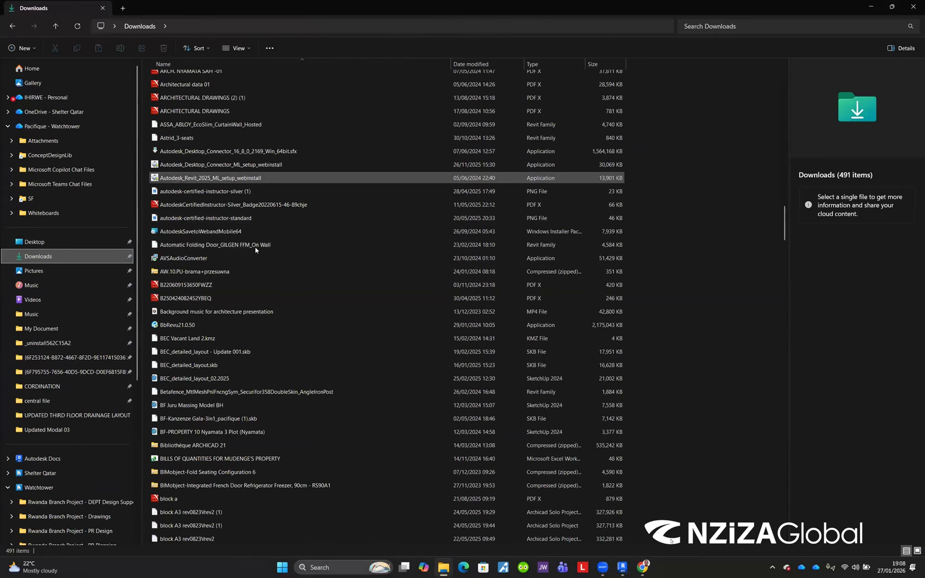
scroll(248, 265, "down", 5)
scroll(248, 268, "down", 11)
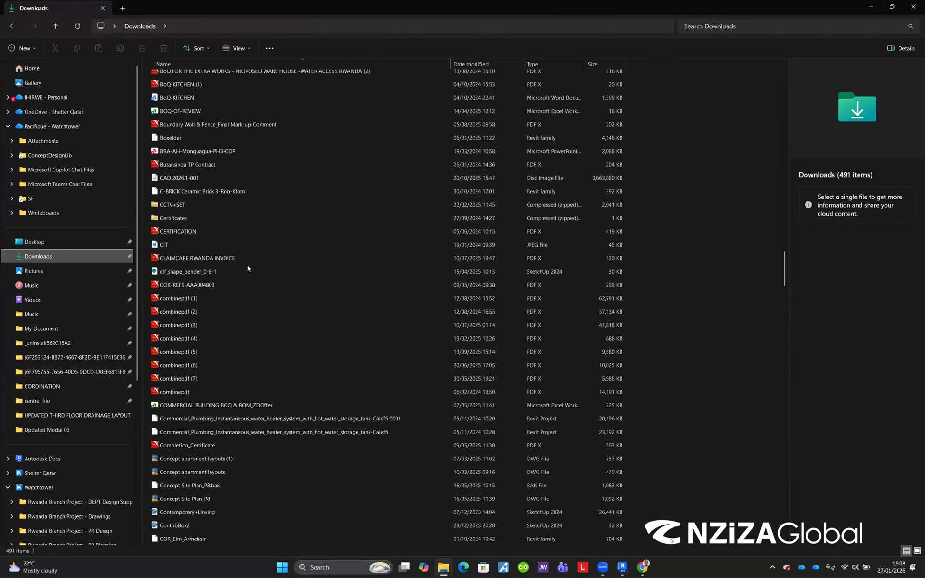
scroll(248, 268, "down", 14)
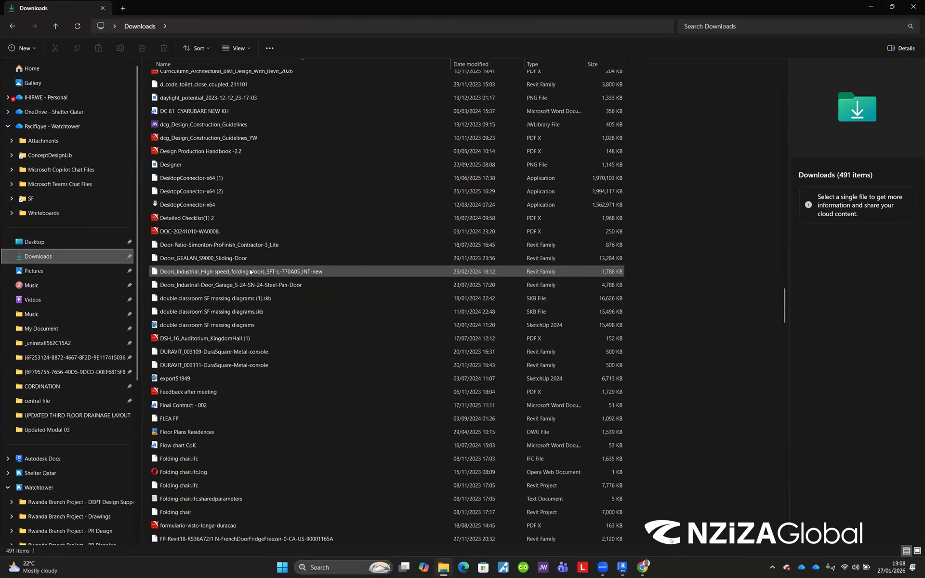
scroll(250, 273, "down", 6)
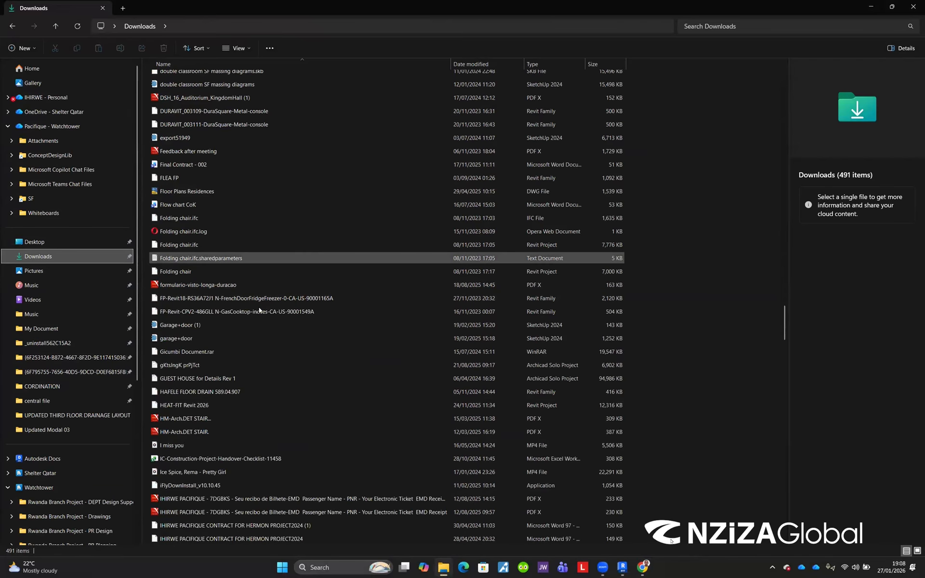
scroll(263, 305, "down", 13)
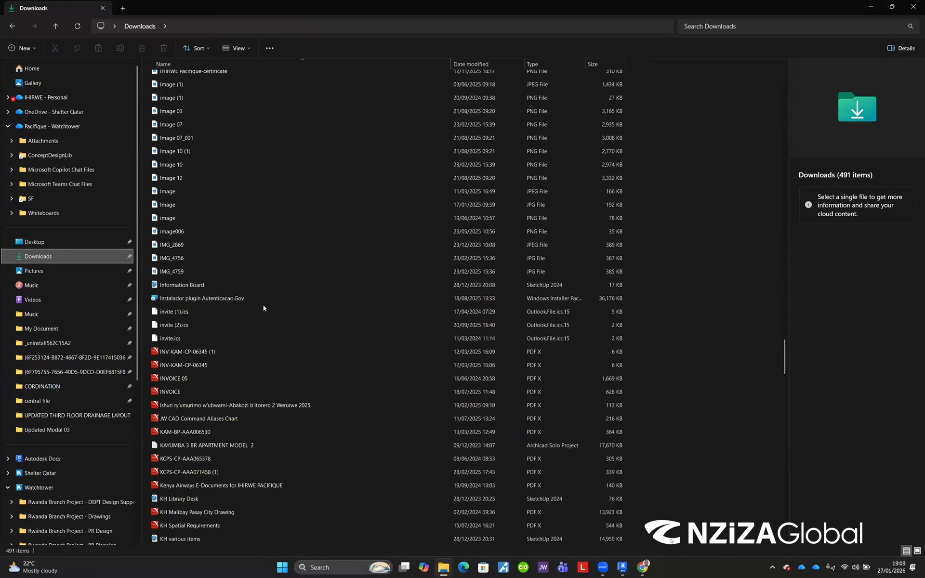
scroll(263, 307, "down", 12)
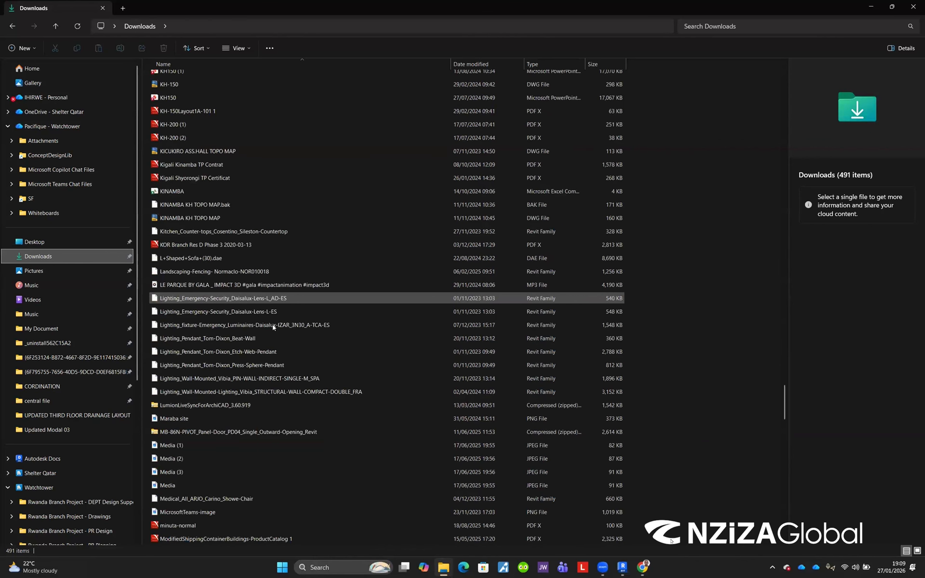
scroll(274, 324, "down", 6)
scroll(275, 323, "down", 15)
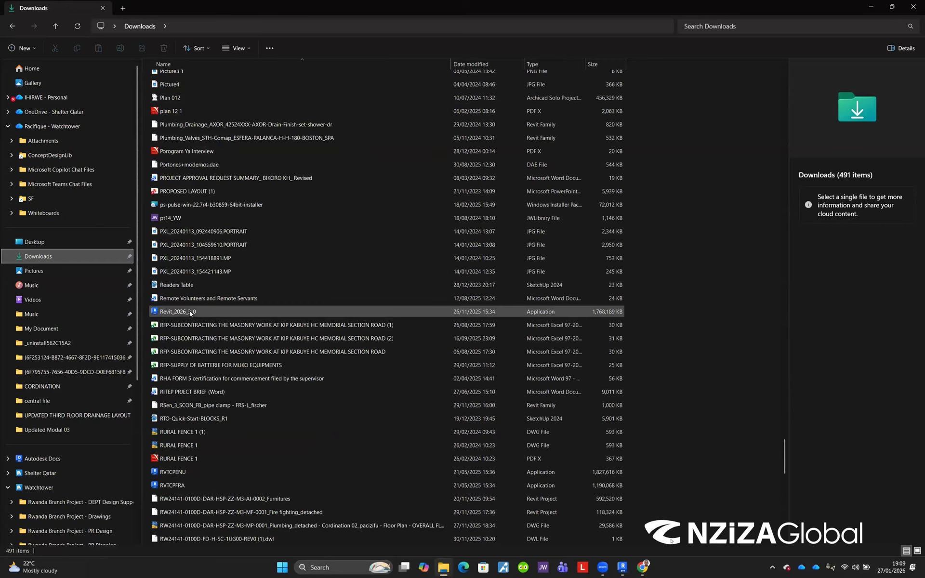
Step: Inspect the details of the Revit_2026_3_0, RVTCPFRA and RVTCPENU files in Downloads
left_click(190, 312)
scroll(193, 380, "down", 3)
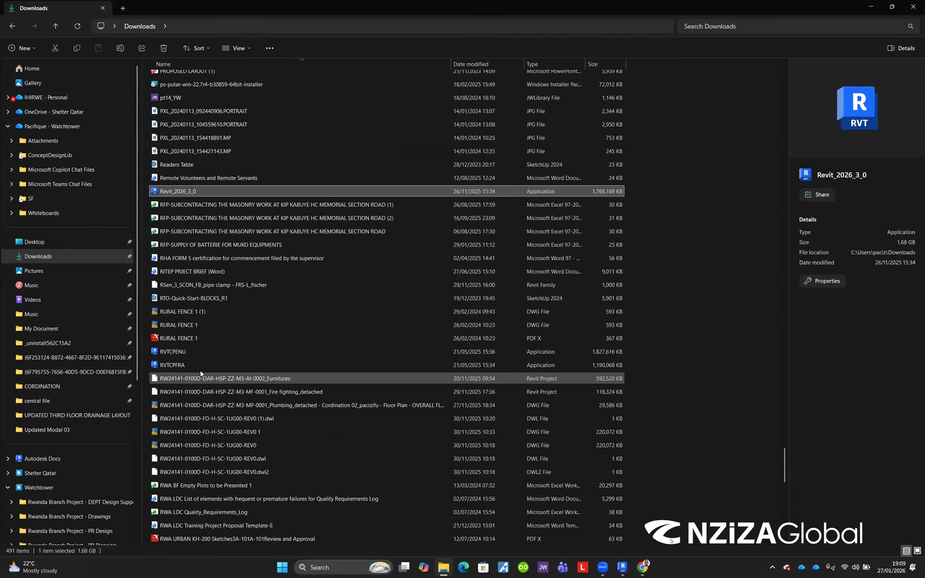
left_click(181, 365)
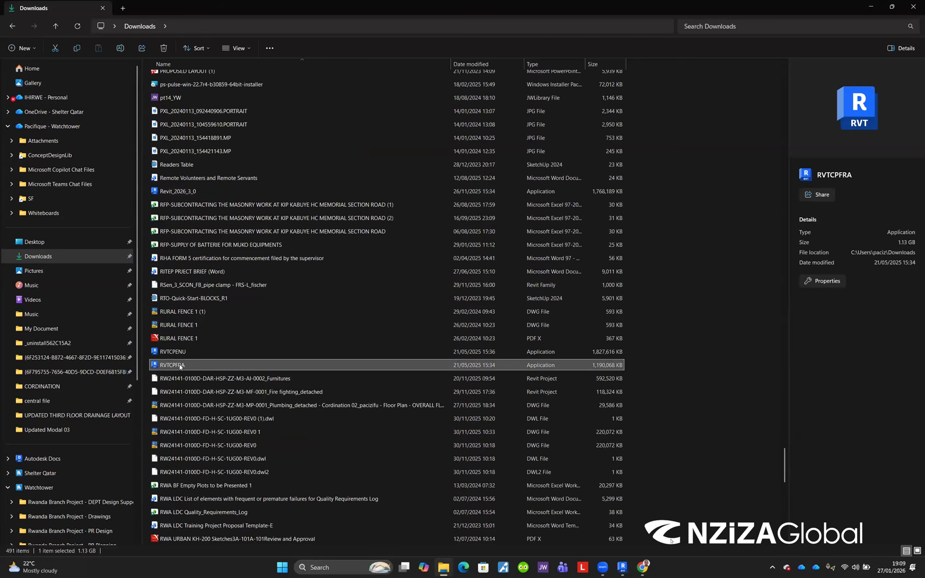
left_click(175, 352)
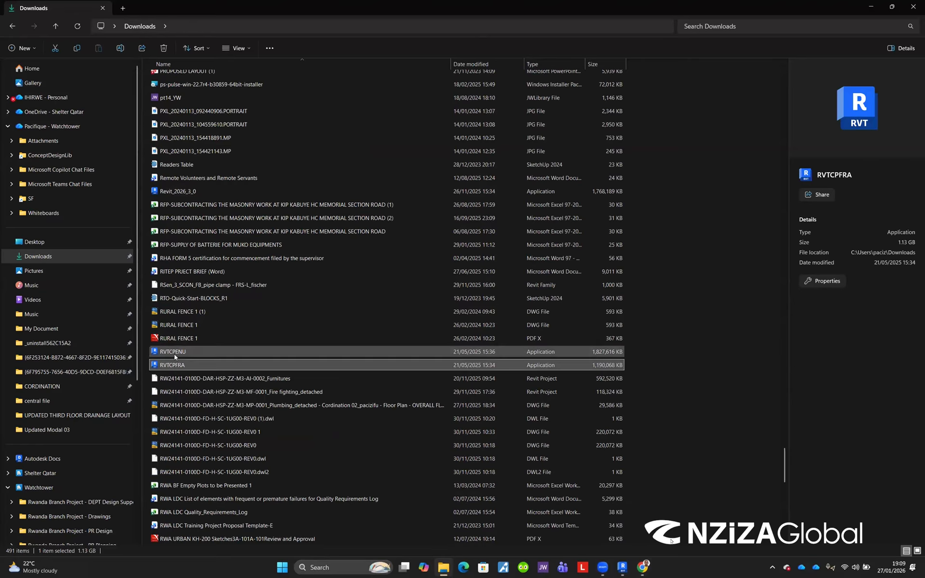
scroll(241, 342, "up", 3)
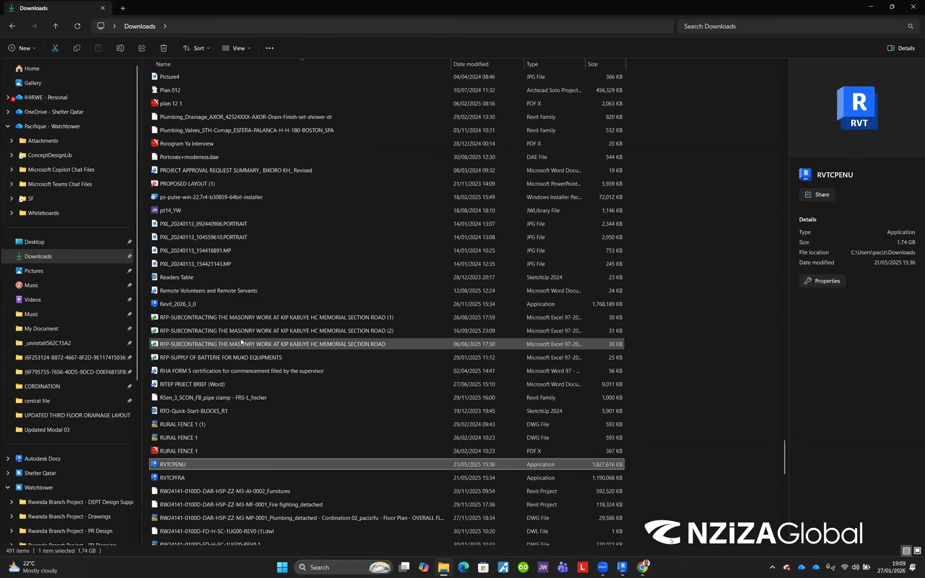
scroll(241, 343, "up", 5)
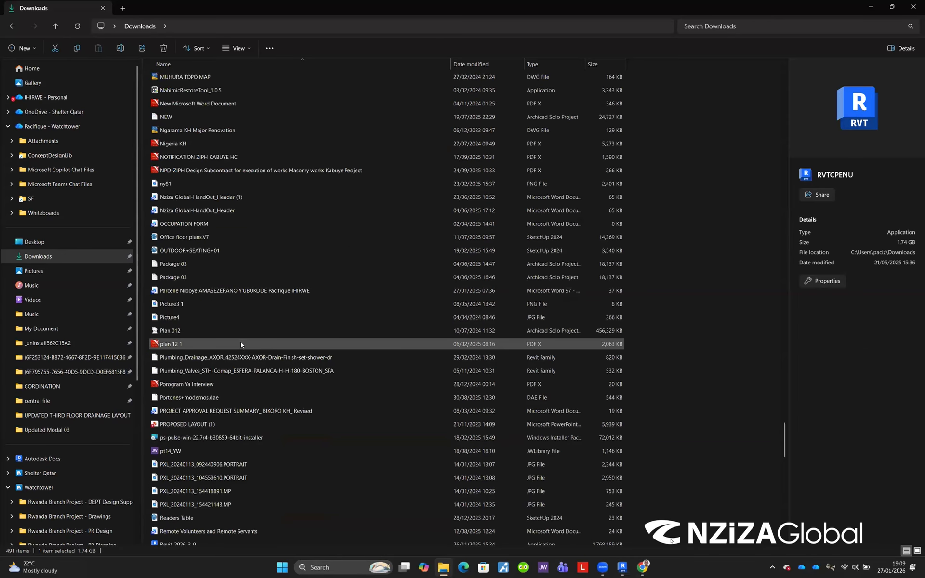
scroll(179, 409, "down", 7)
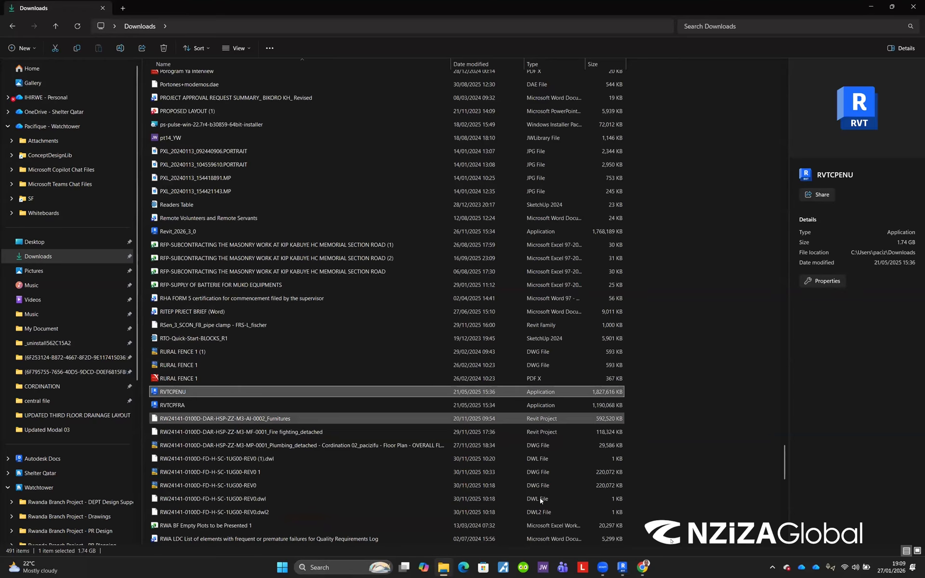
Step: Return to the Revit help tab and open the Revit Installation and Configuration topic
left_click(643, 568)
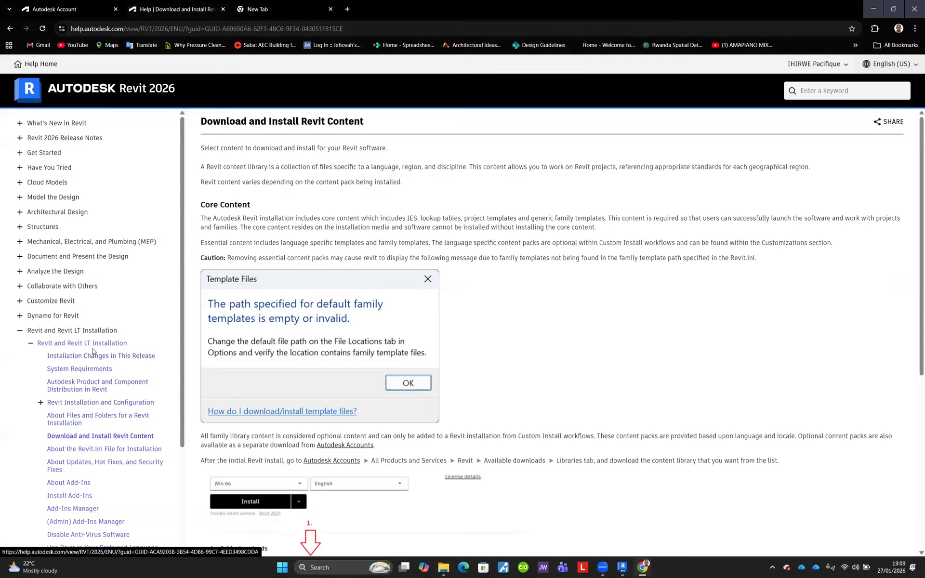
left_click(107, 439)
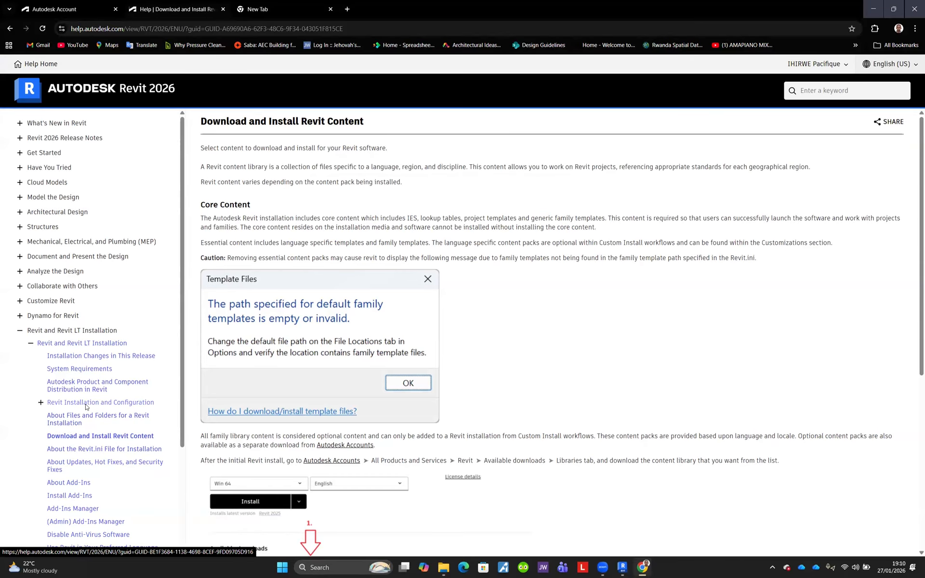
left_click(87, 407)
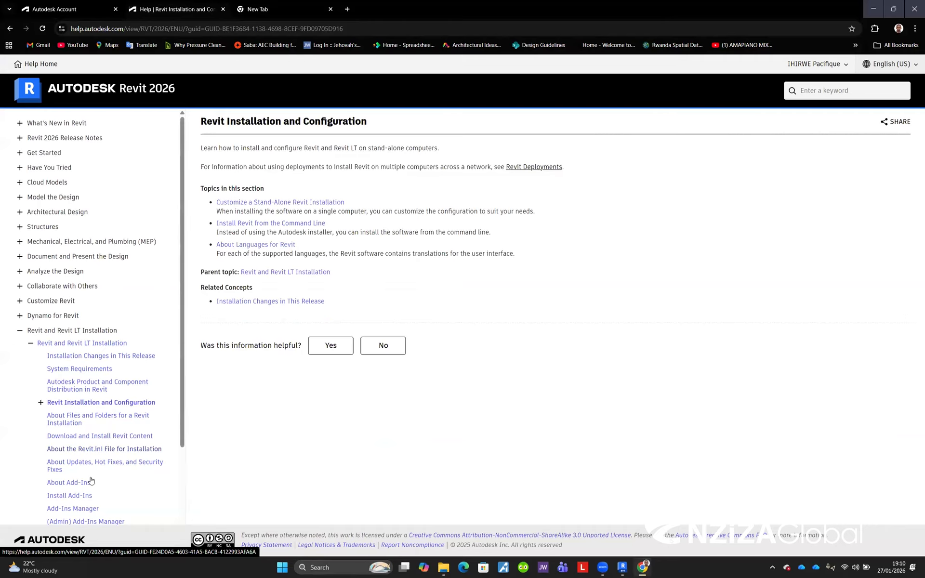
Step: Expand the Revit 2026 Release Notes and Architectural Design sections of the help contents and browse them
scroll(93, 486, "down", 2)
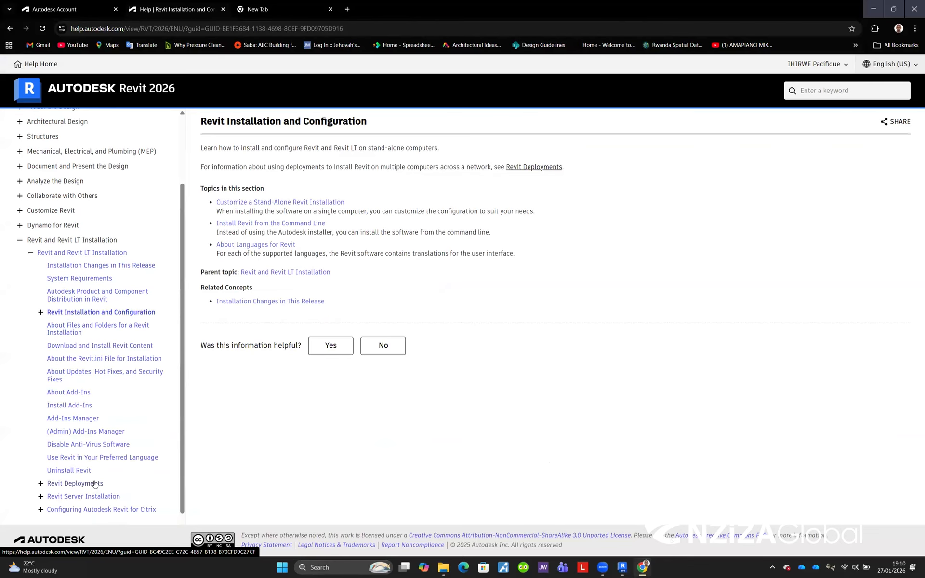
scroll(130, 375, "down", 1)
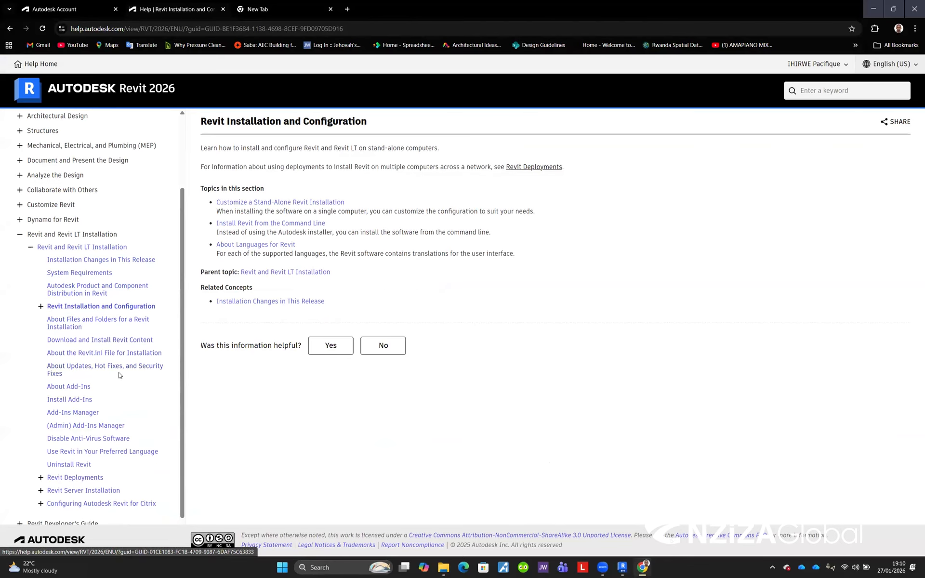
scroll(119, 376, "up", 3)
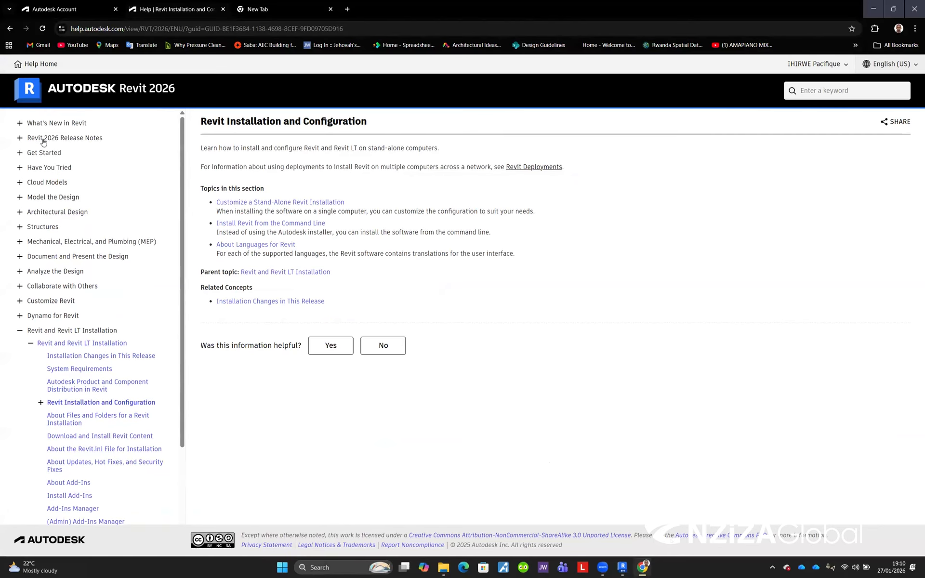
left_click(44, 140)
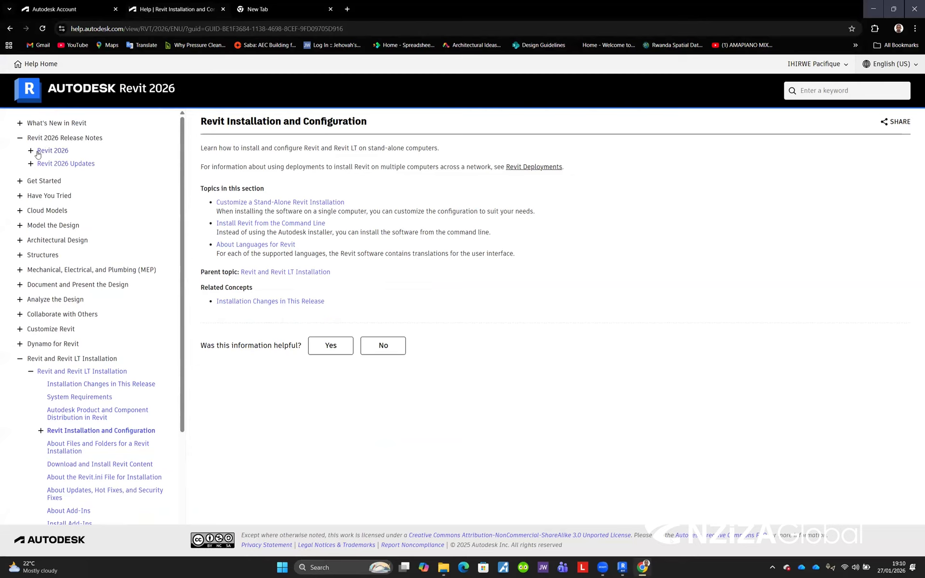
left_click(31, 152)
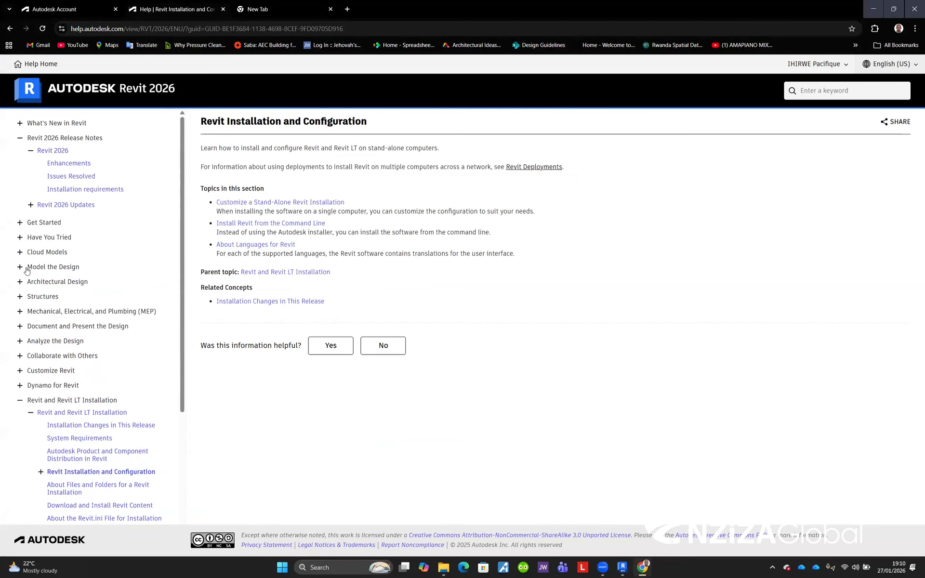
left_click(20, 282)
left_click(30, 293)
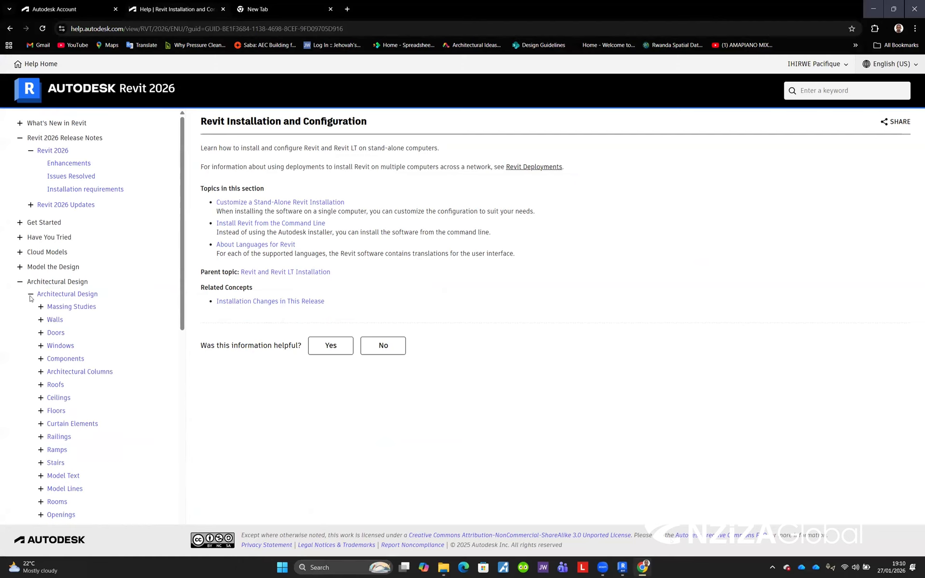
scroll(35, 254, "down", 4)
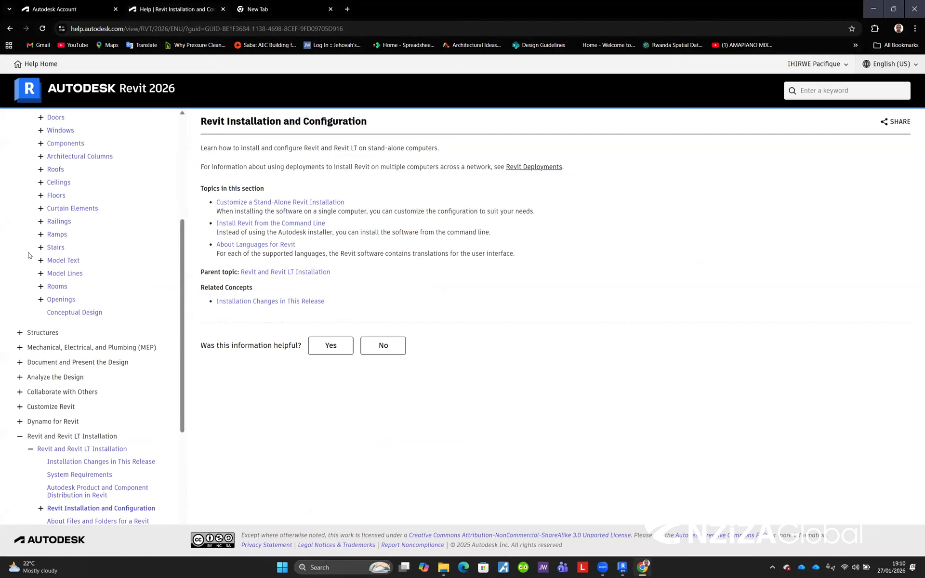
scroll(30, 261, "down", 2)
scroll(62, 298, "down", 3)
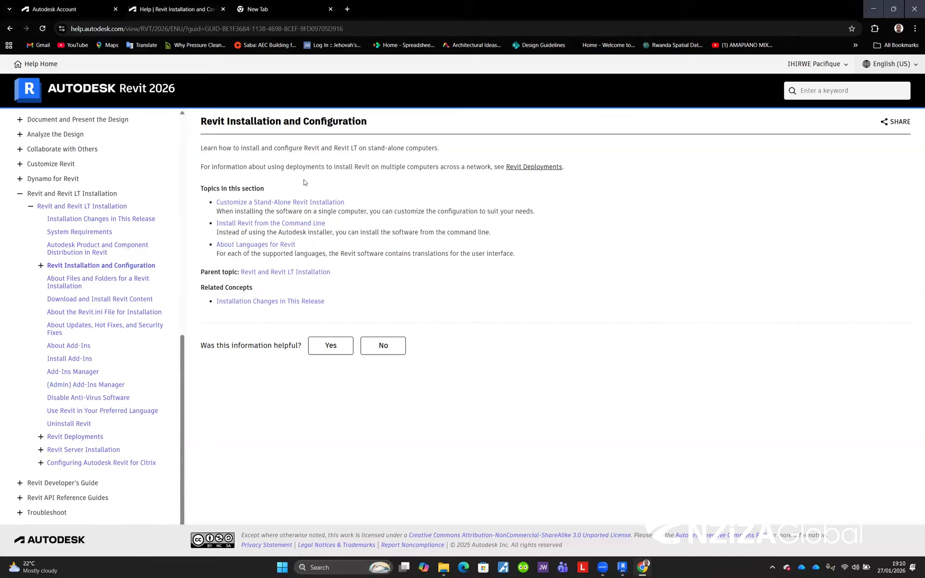
Step: Switch to Revit 2026 and choose the DefaultMetric template for the new project
left_click(622, 567)
mouse_move(623, 567)
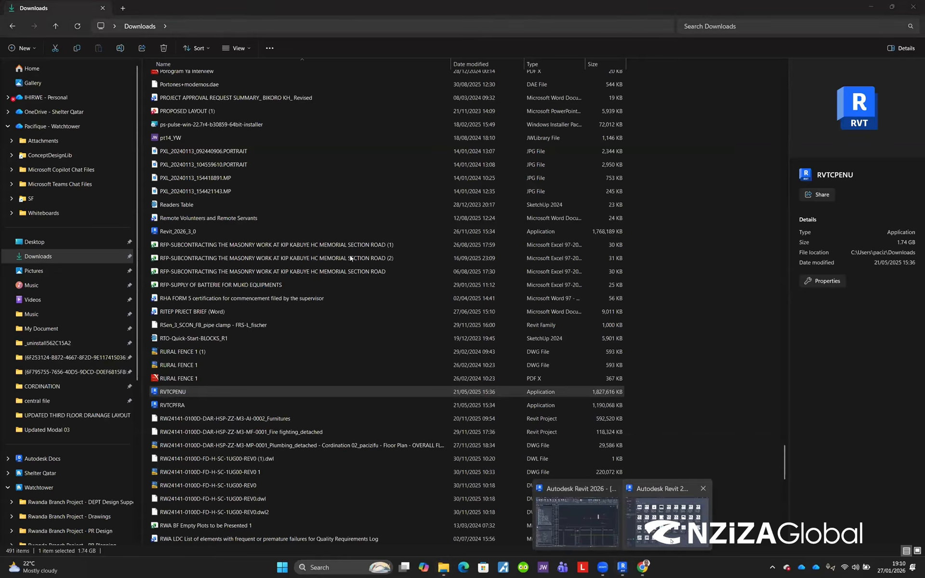
left_click(667, 522)
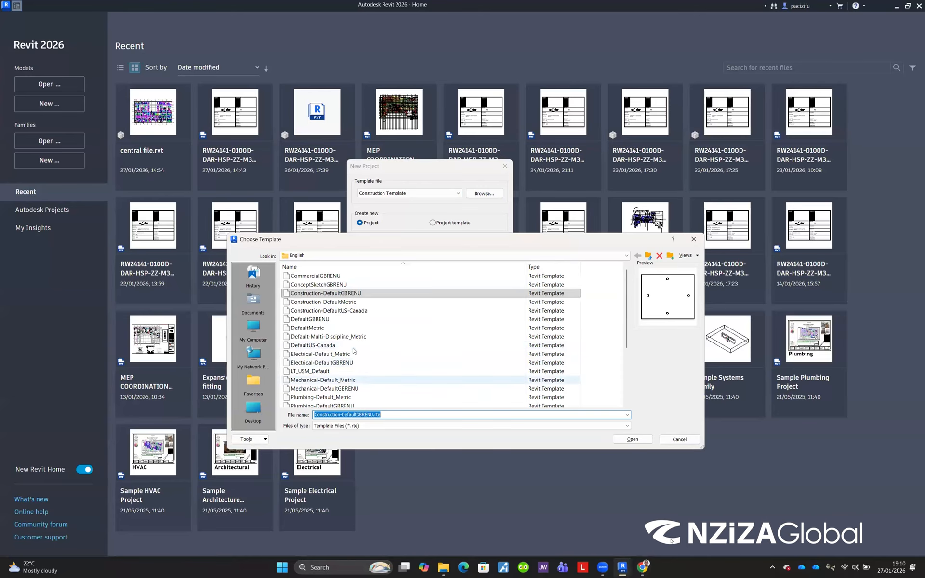
left_click(311, 328)
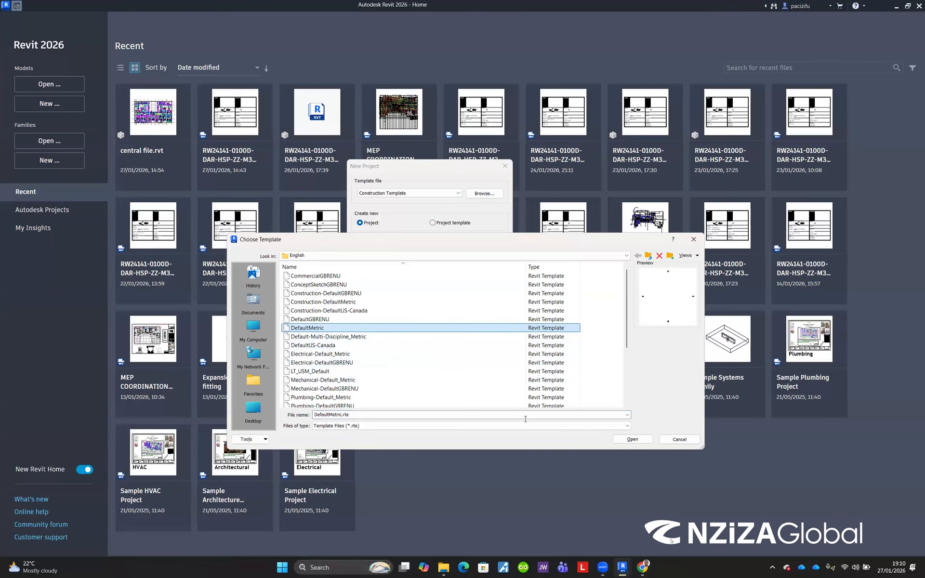
left_click(632, 440)
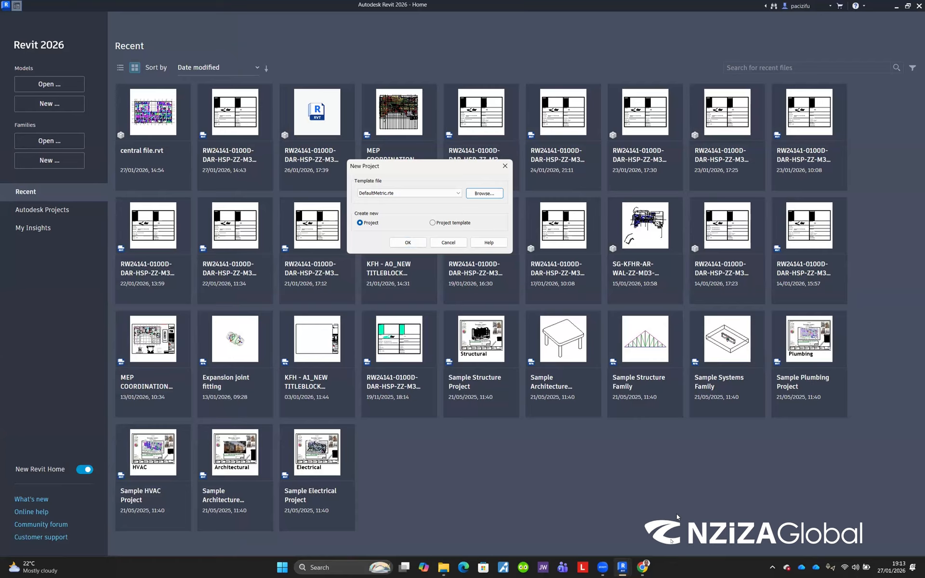
Step: Browse the English and parent Templates folders to review the available project template files
left_click(550, 170)
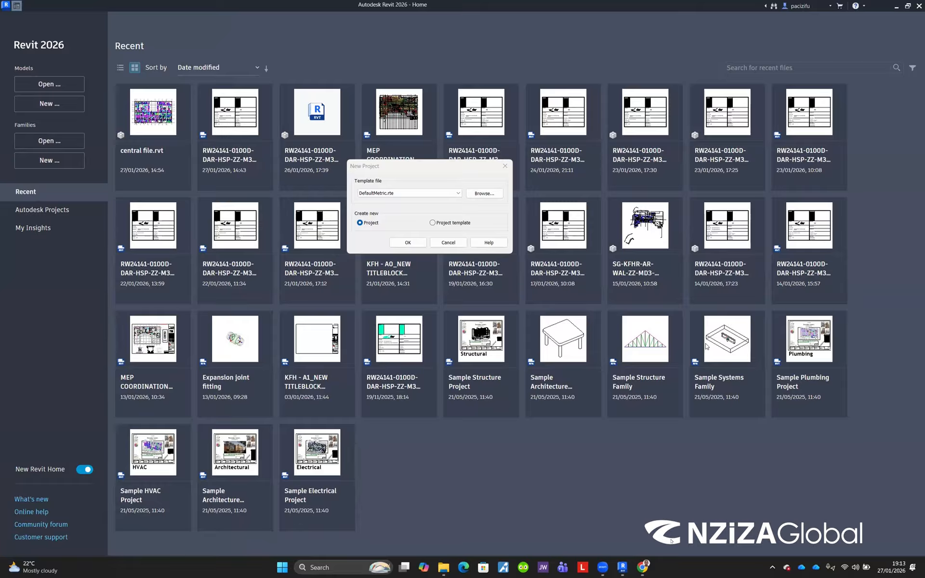
left_click(458, 195)
left_click(485, 198)
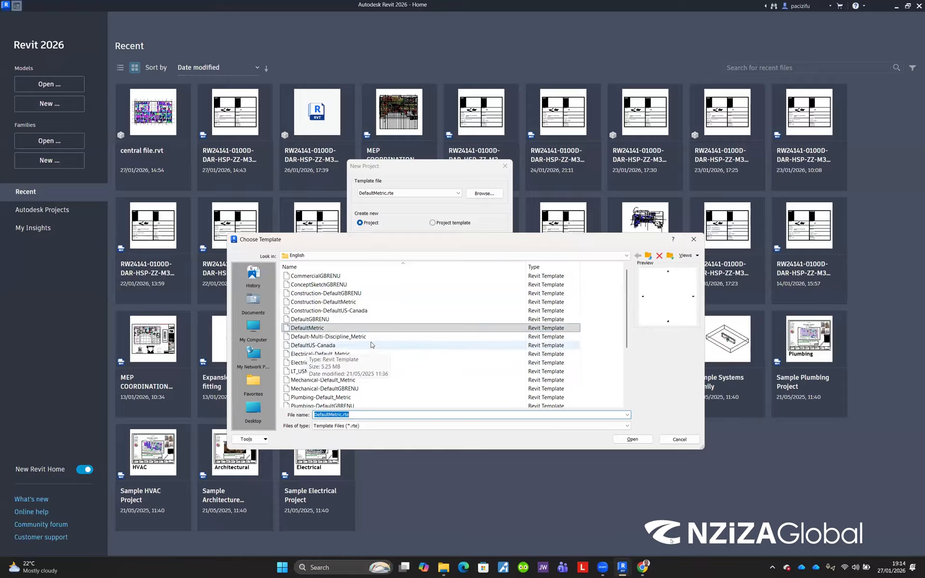
scroll(349, 376, "down", 4)
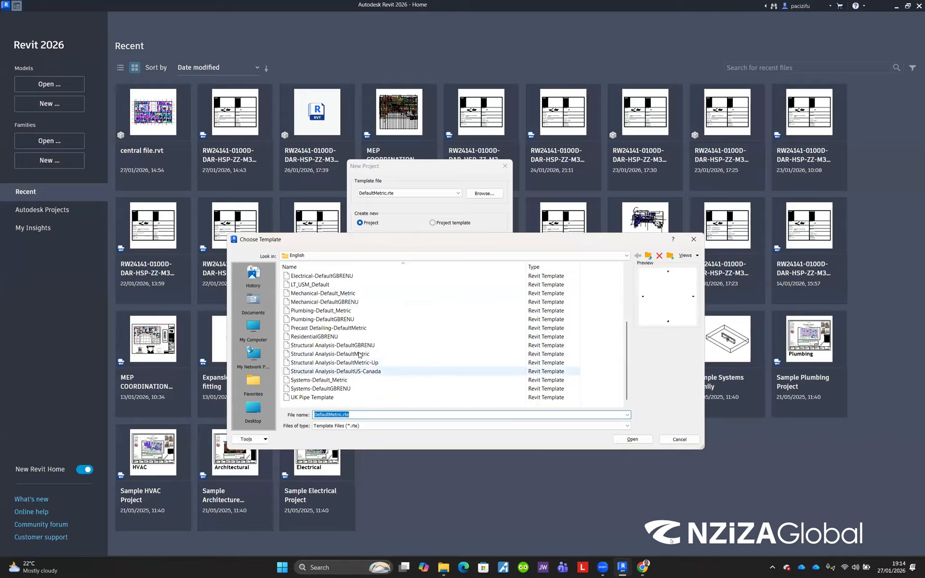
scroll(361, 342, "up", 4)
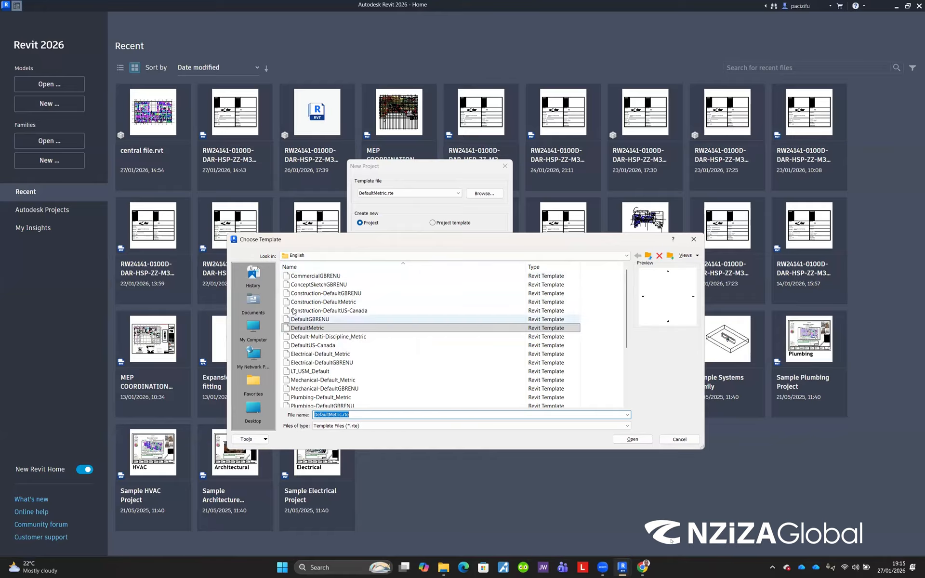
left_click(328, 330)
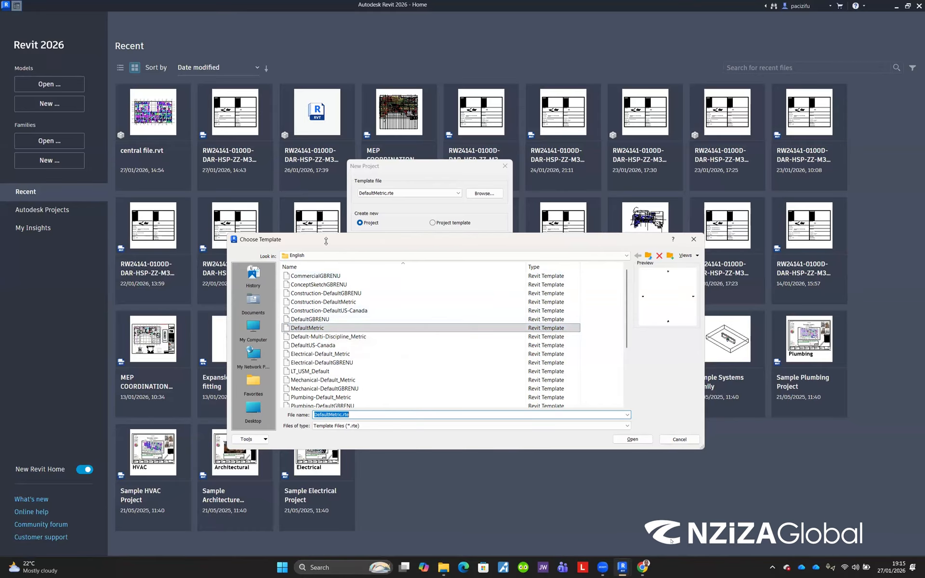
left_click_drag(325, 241, 313, 248)
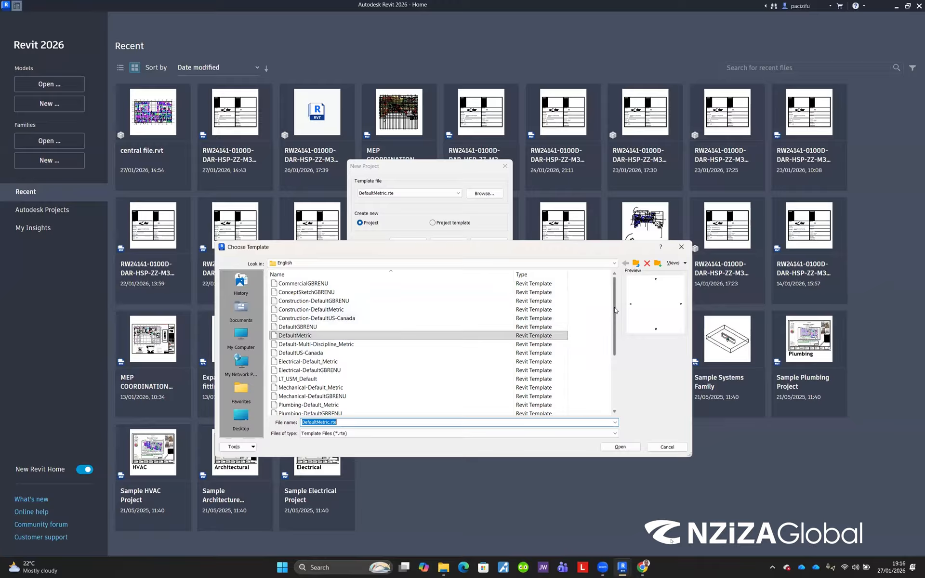
mouse_move(614, 306)
left_mouse_down()
mouse_move(615, 325)
mouse_move(615, 302)
left_mouse_up()
left_click(630, 265)
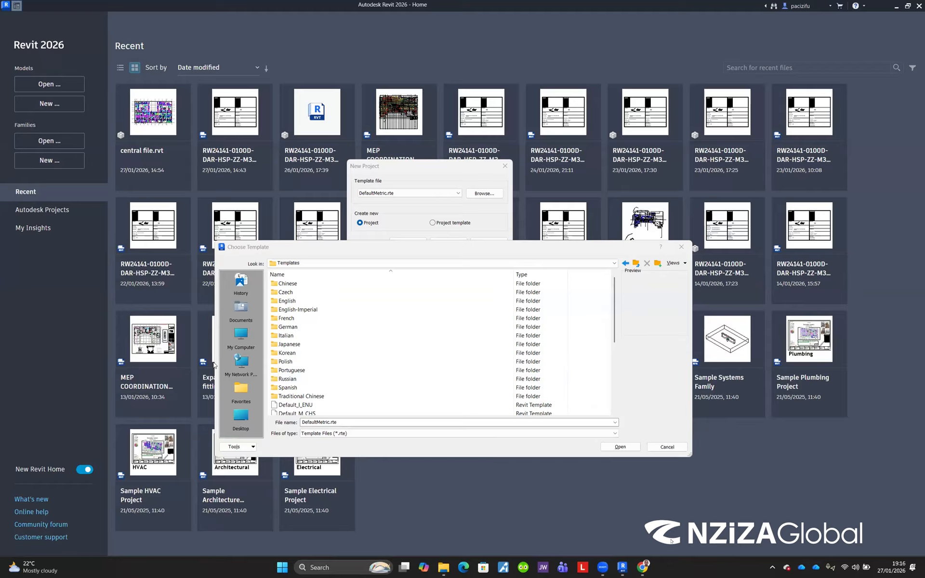
left_click(682, 247)
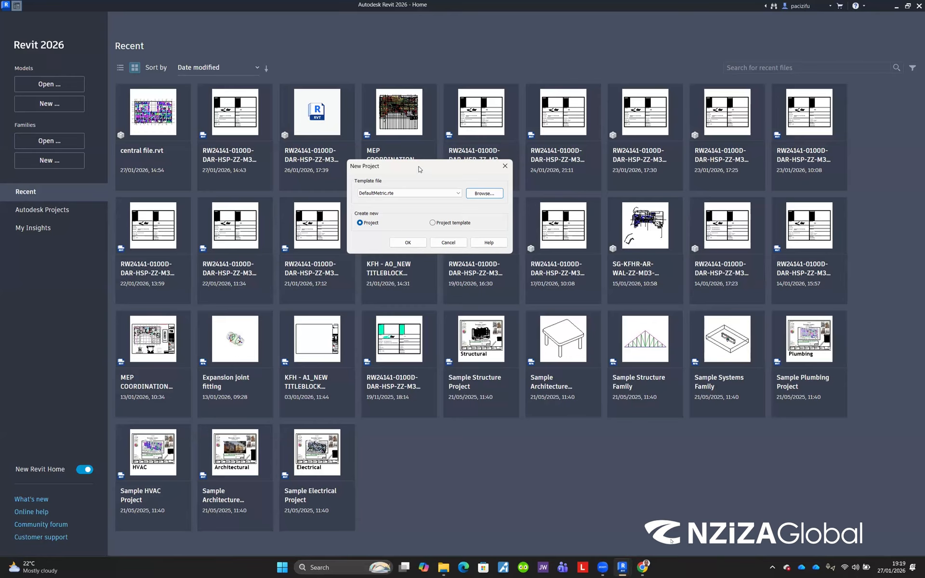
Step: Create a new project from the DefaultMetric template
left_click_drag(419, 169, 414, 174)
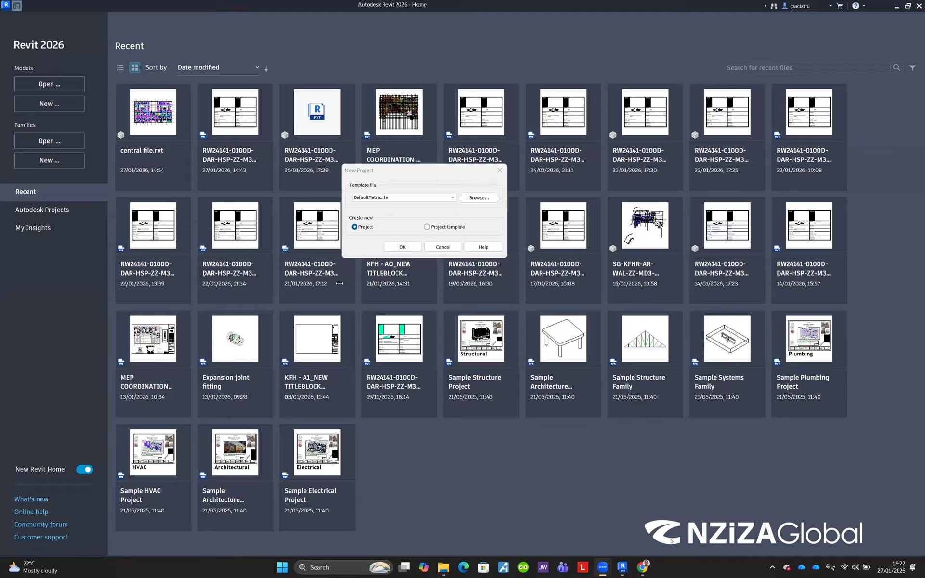
left_click(469, 201)
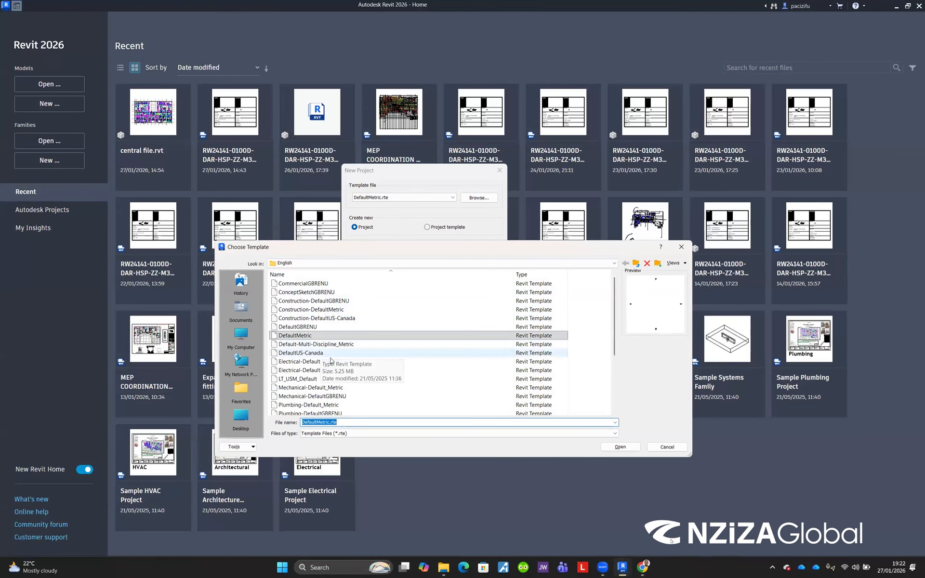
left_click(666, 447)
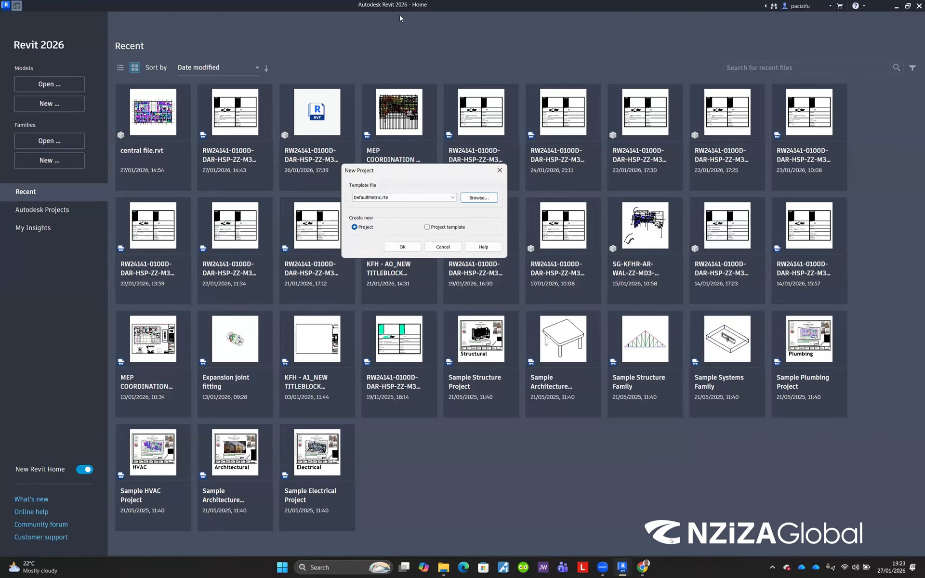
left_click(402, 247)
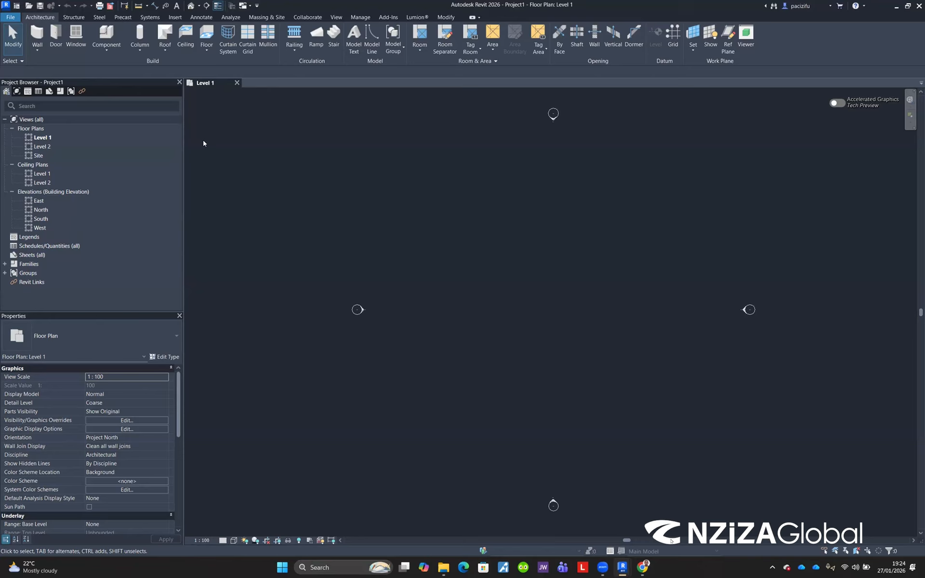
Step: Review the Save As options of the File menu
left_click(10, 18)
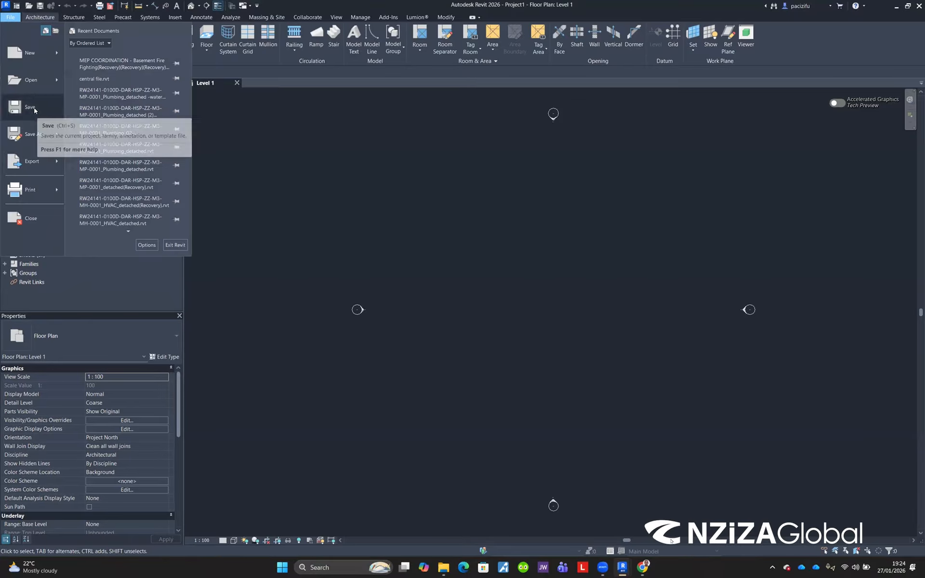
mouse_move(37, 126)
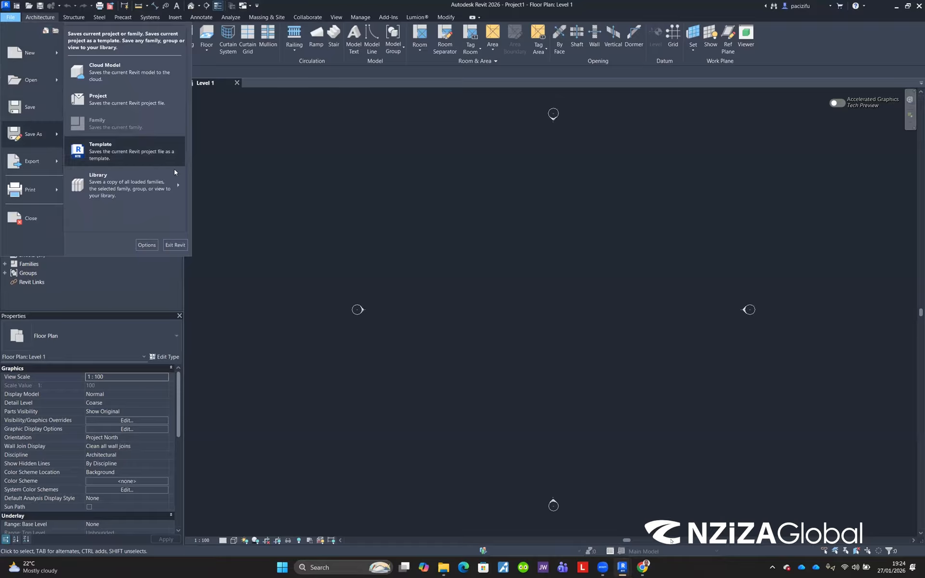
left_click(265, 162)
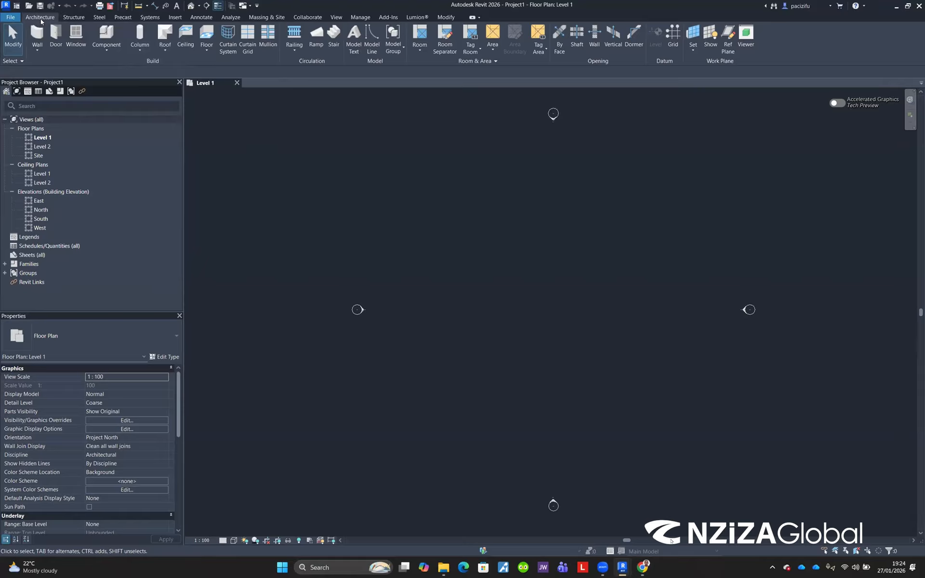
Step: Browse the ribbon tabs from Structure through Collaborate to review their tools
left_click(67, 20)
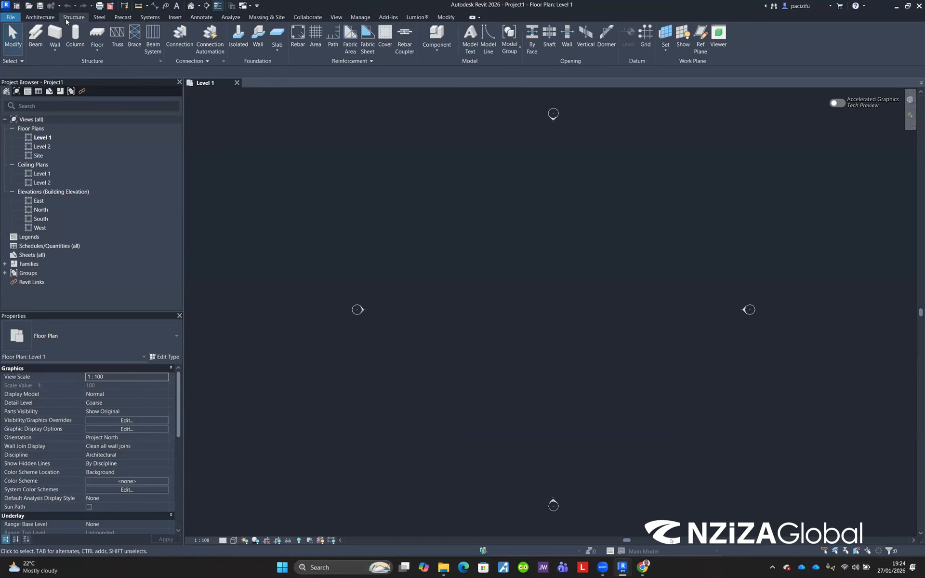
left_click(99, 19)
left_click(123, 18)
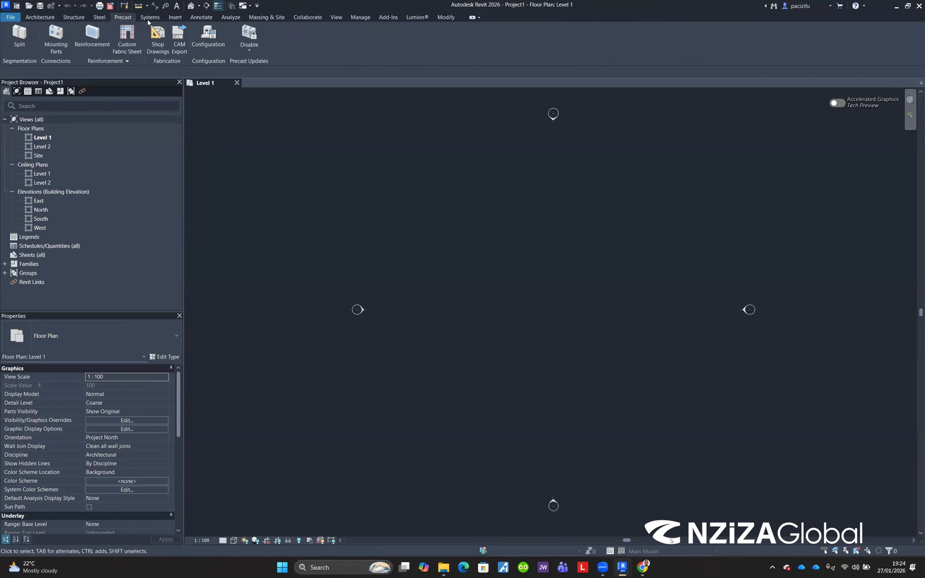
left_click(149, 18)
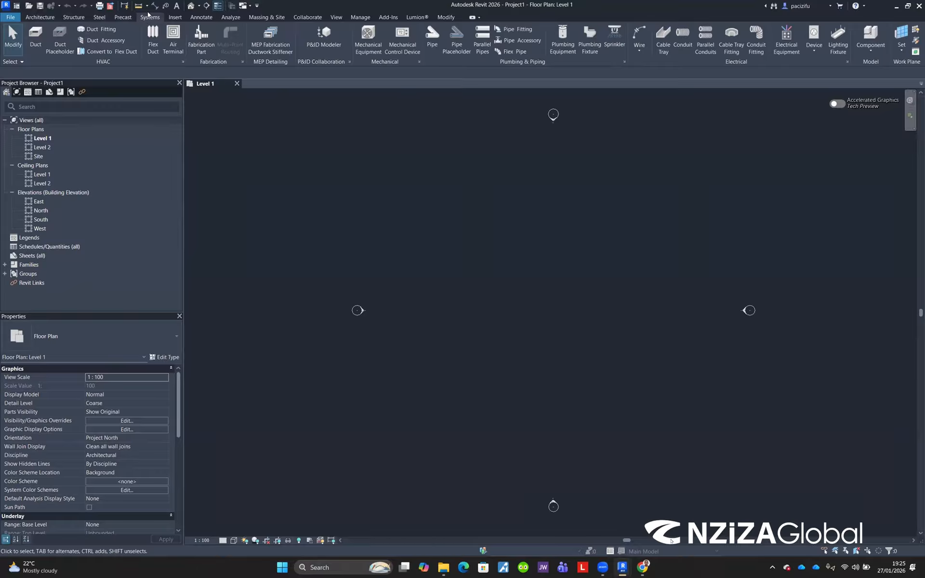
left_click(175, 20)
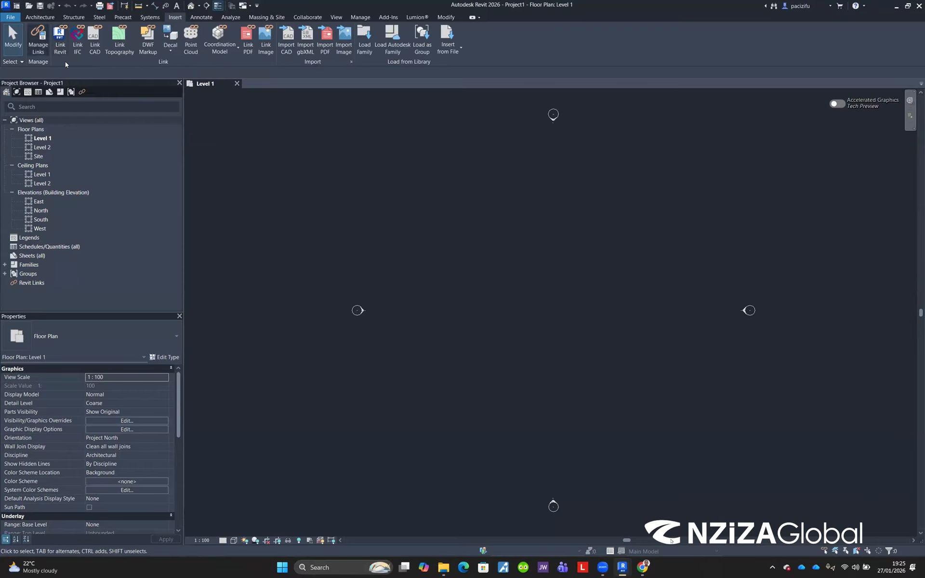
left_click(58, 49)
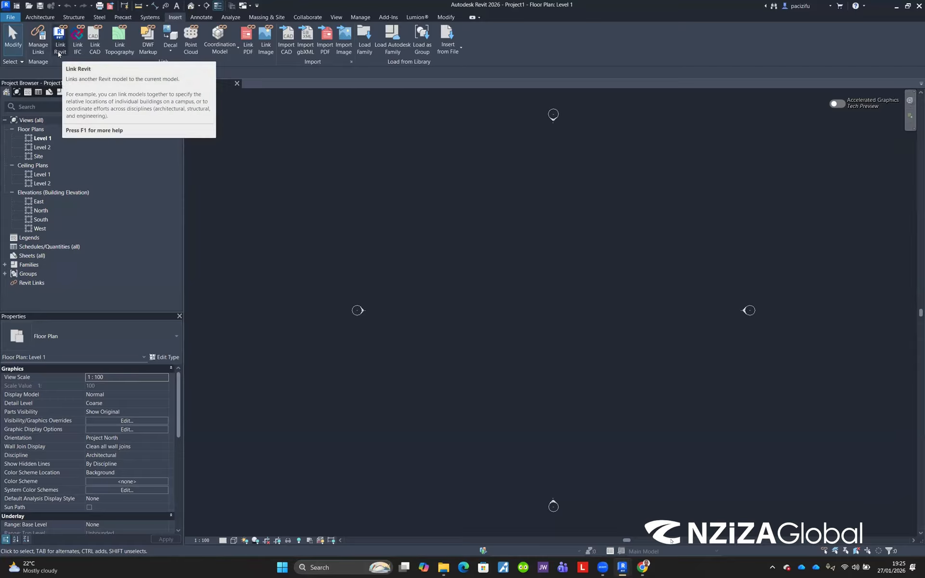
left_click(204, 17)
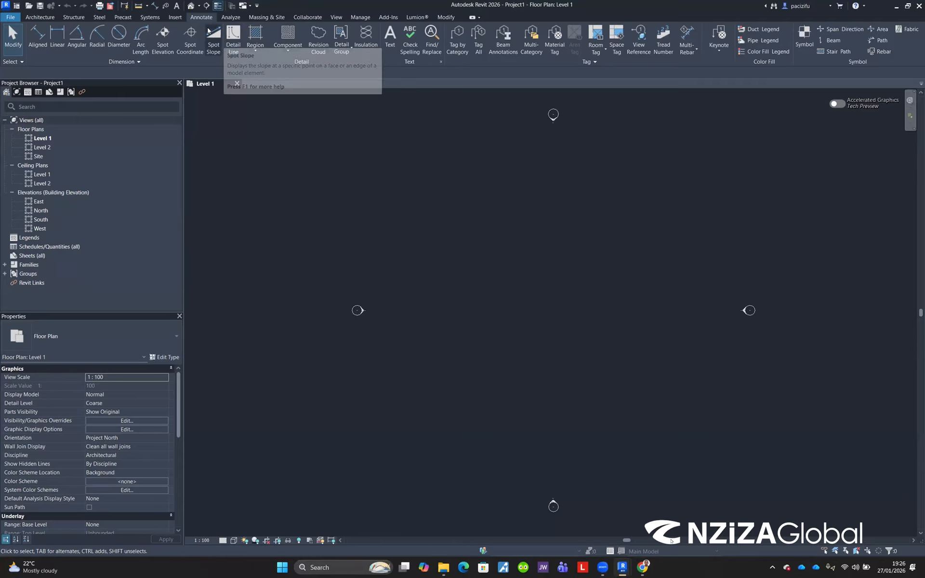
left_click(231, 17)
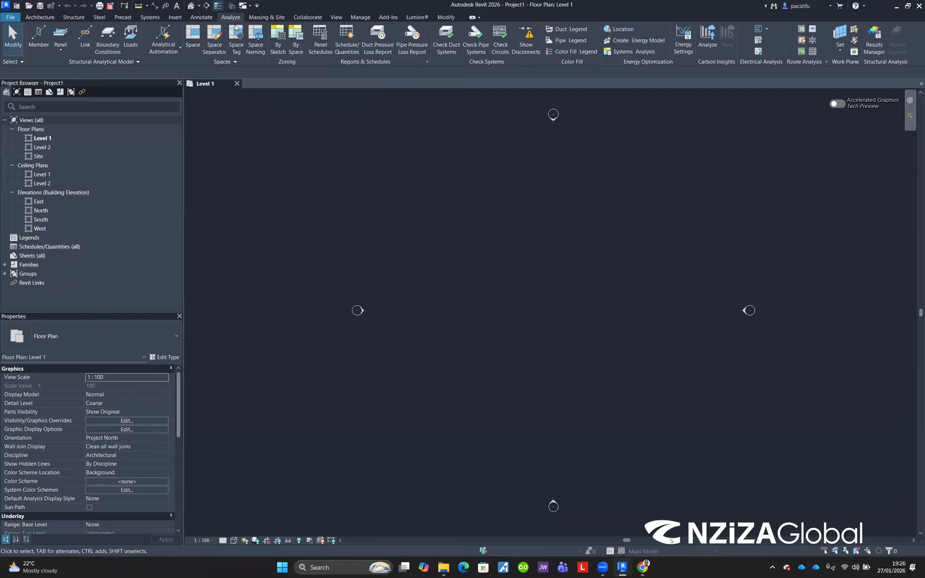
left_click(266, 19)
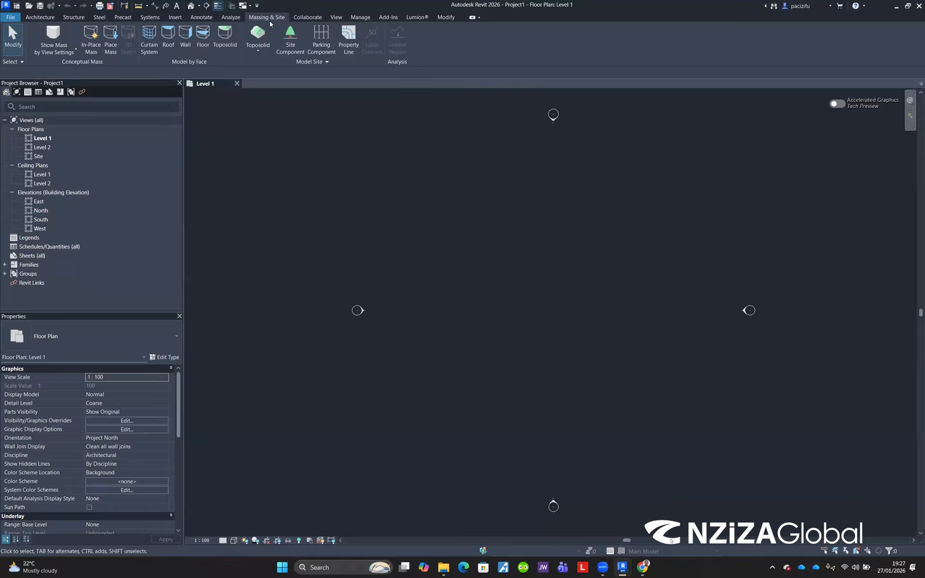
left_click(310, 18)
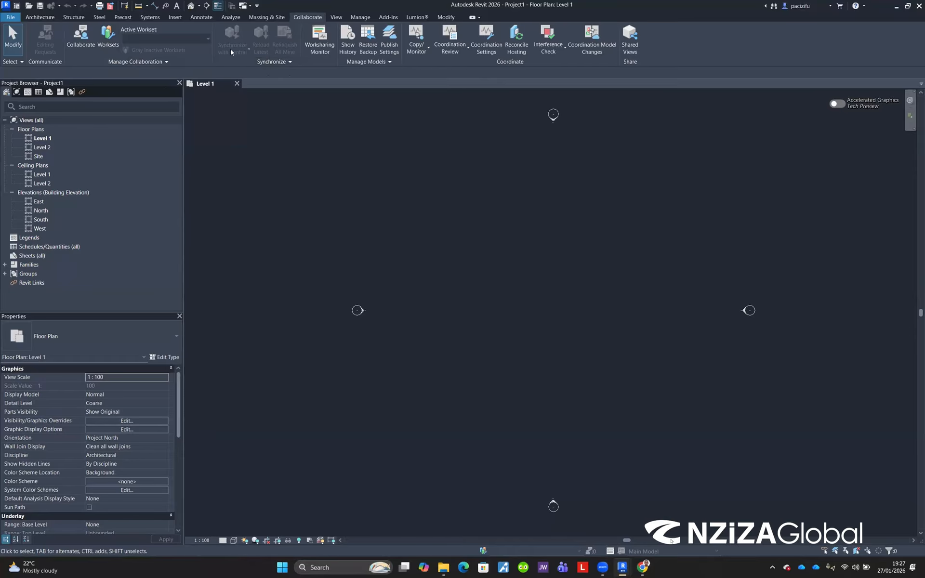
Step: Review the View, Manage and Add-Ins ribbon tabs, including the Additional Settings list
left_click(335, 18)
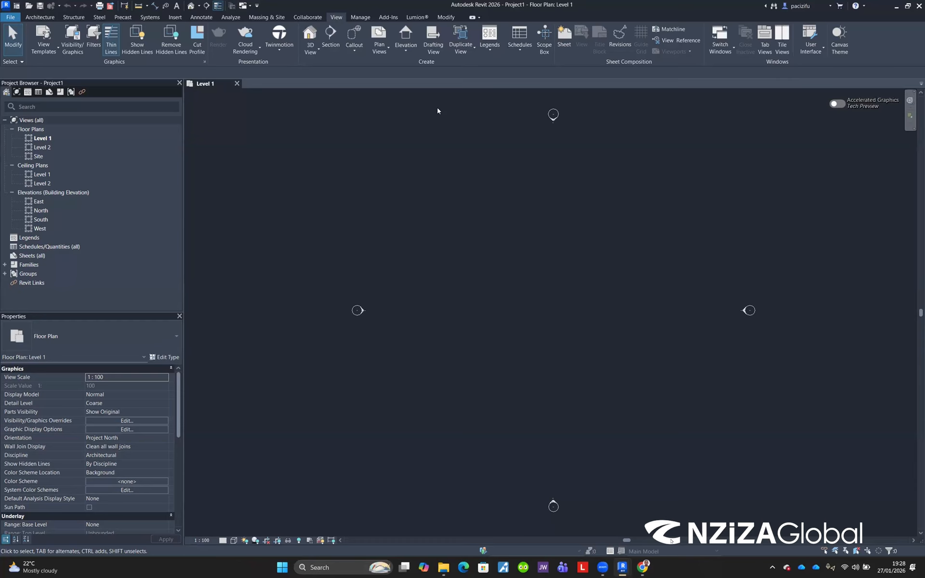
left_click(359, 18)
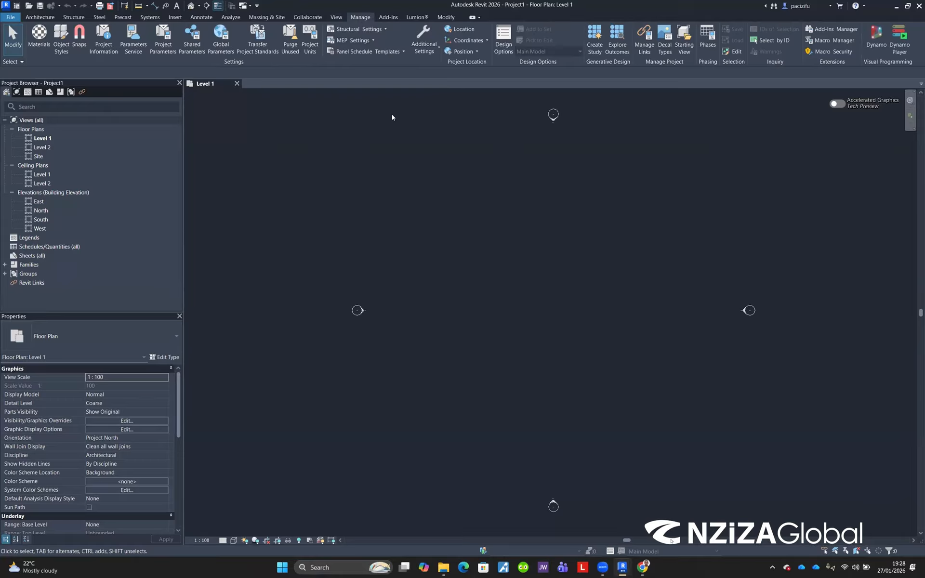
left_click(426, 51)
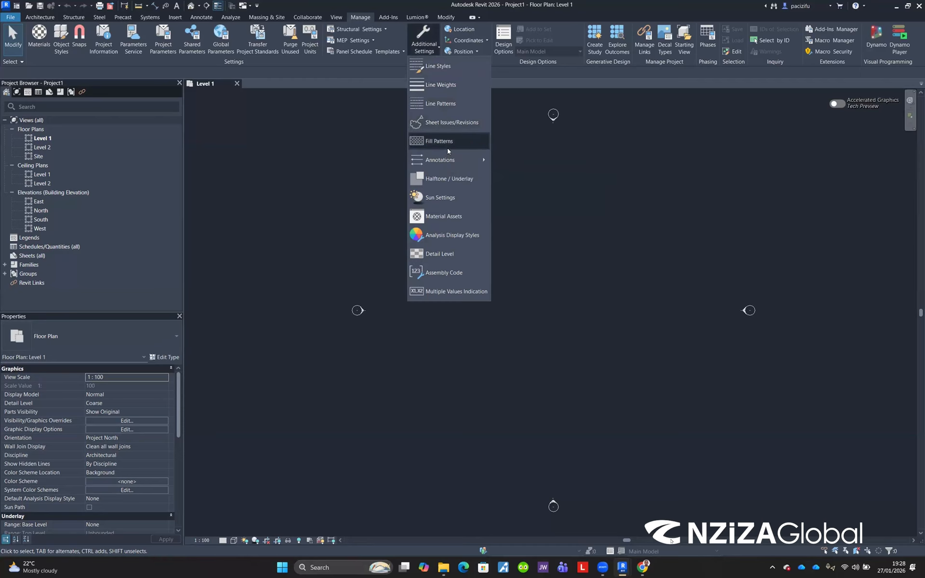
mouse_move(448, 162)
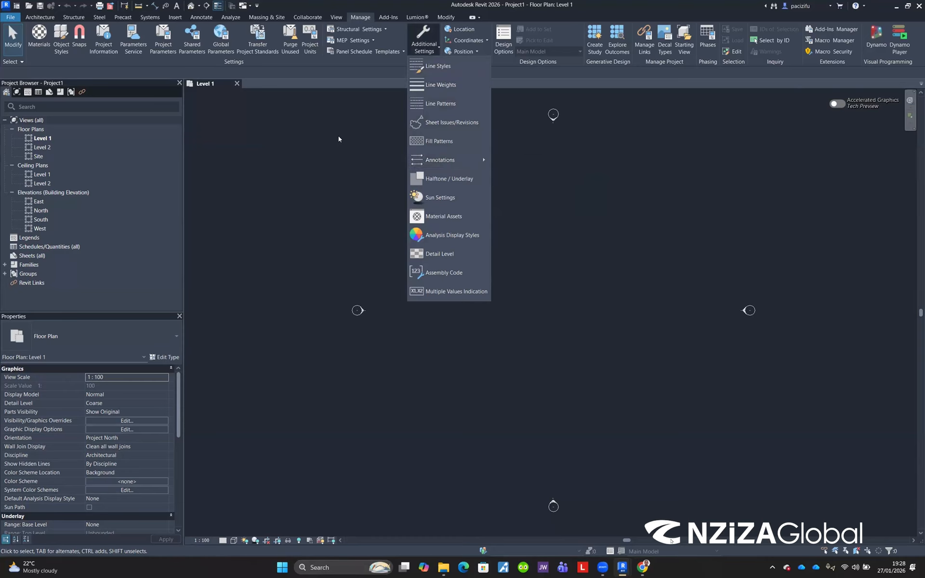
left_click(423, 52)
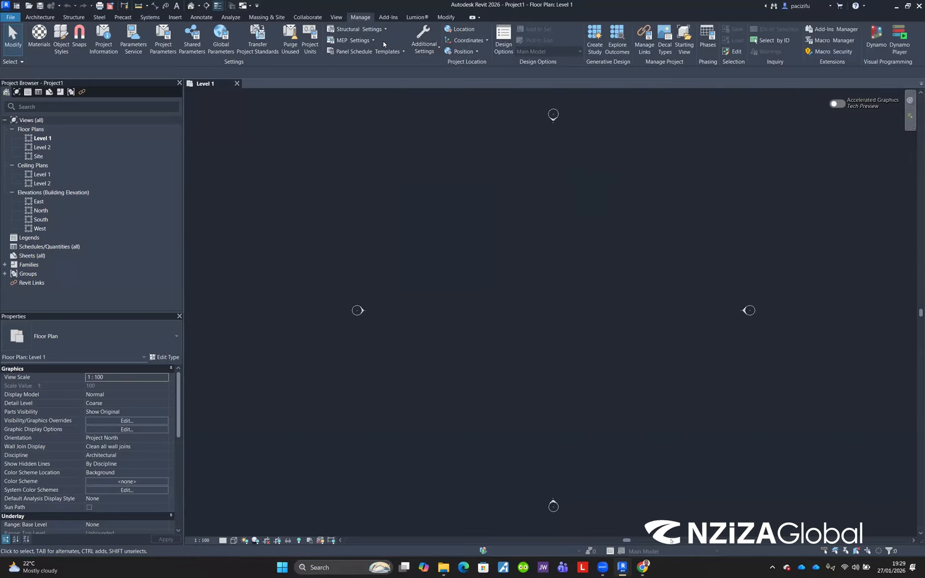
left_click(388, 18)
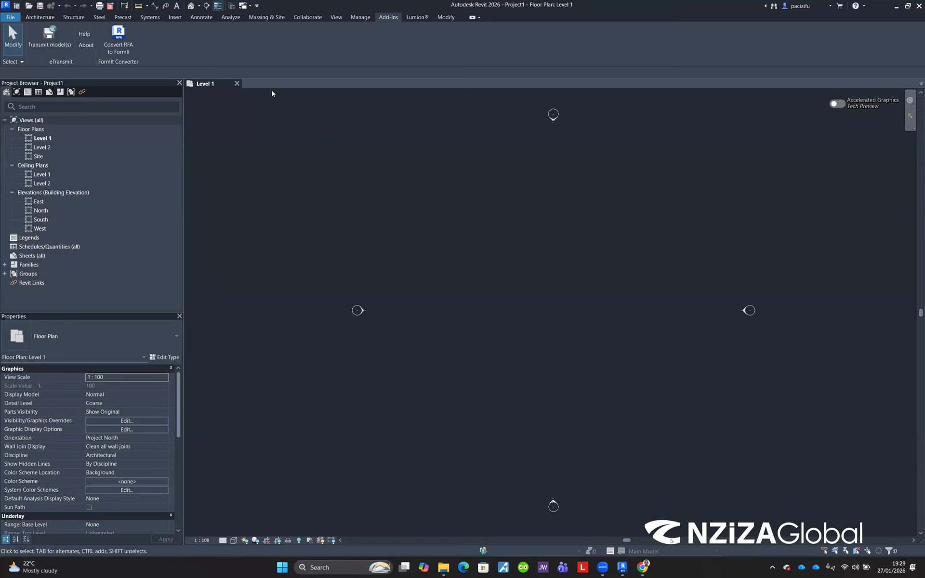
left_click(11, 17)
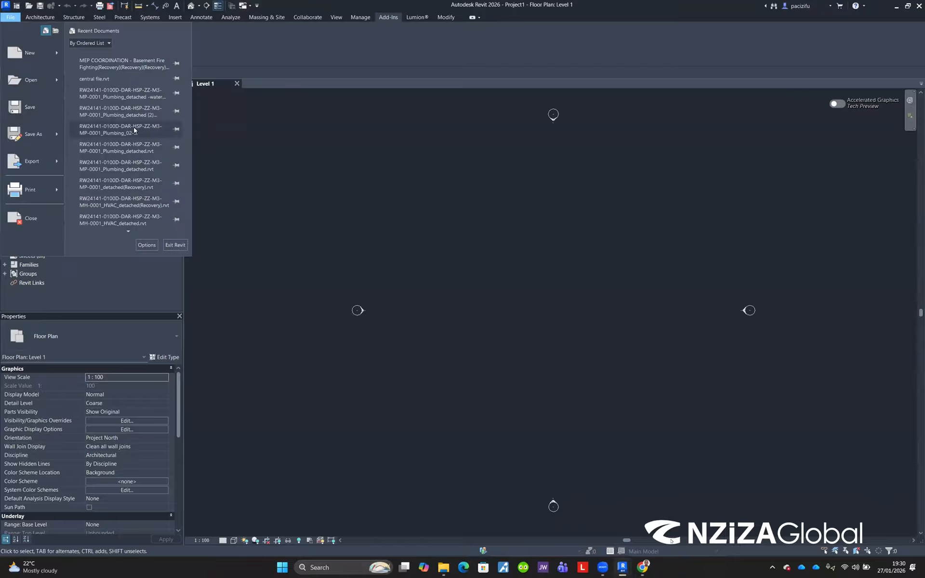
left_click(143, 245)
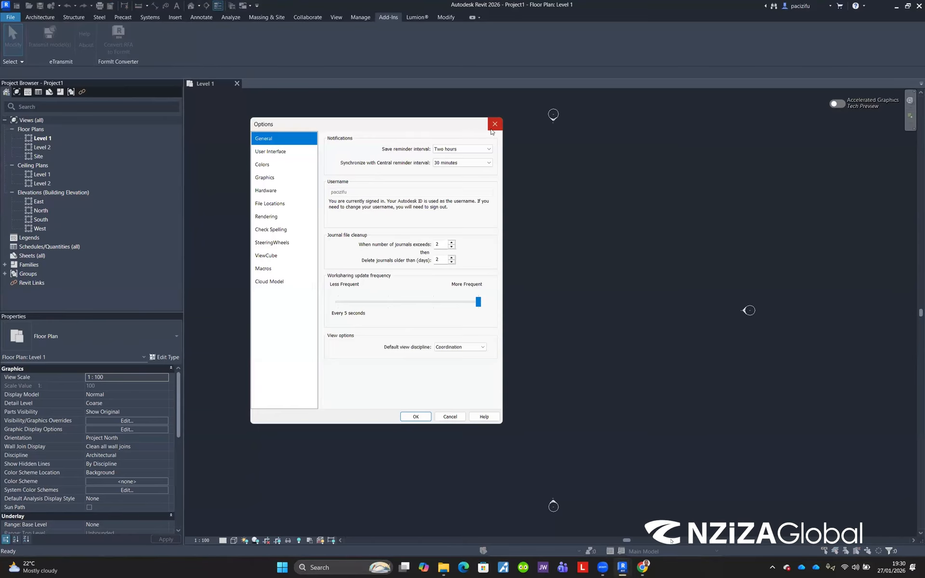
left_click(495, 124)
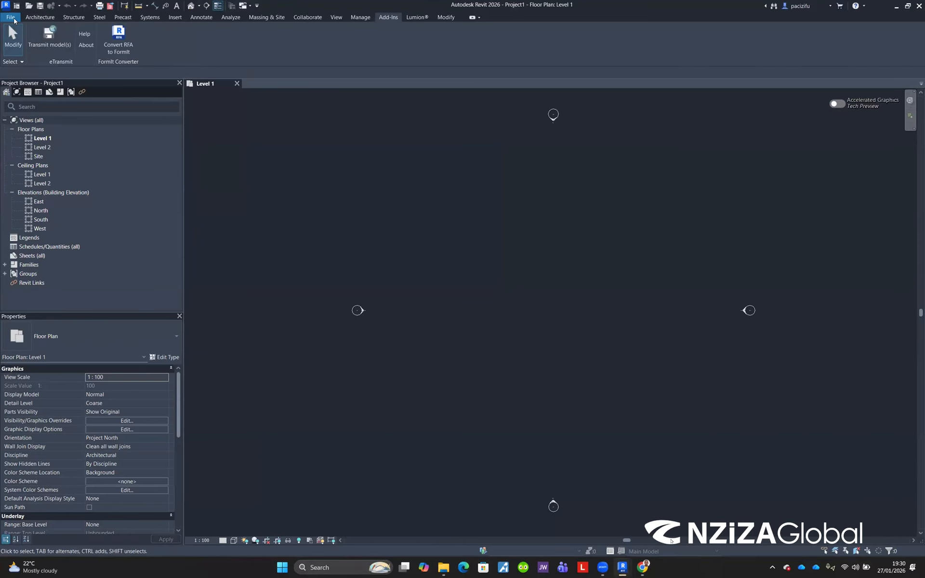
Step: Set the UI active theme to Light in the program Options colour settings
left_click(14, 19)
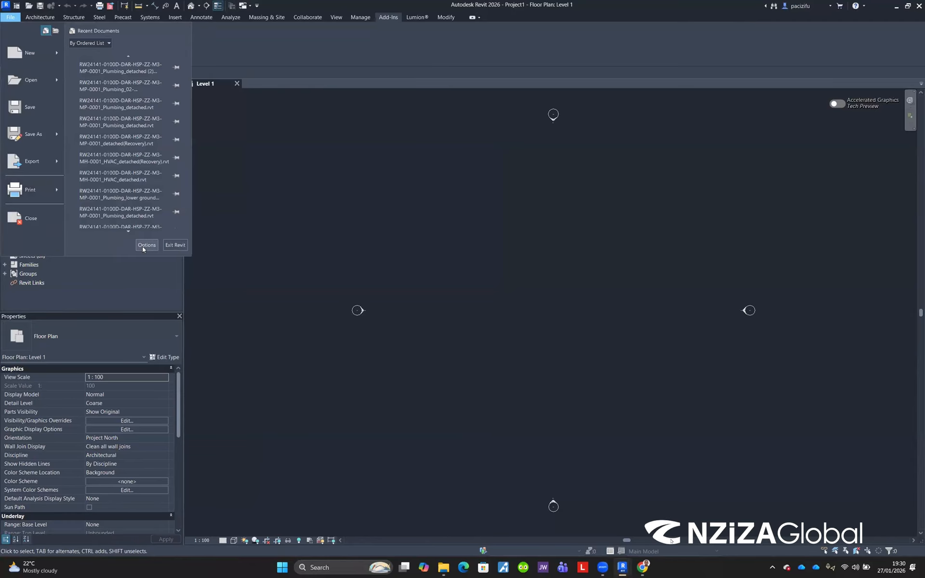
left_click(146, 246)
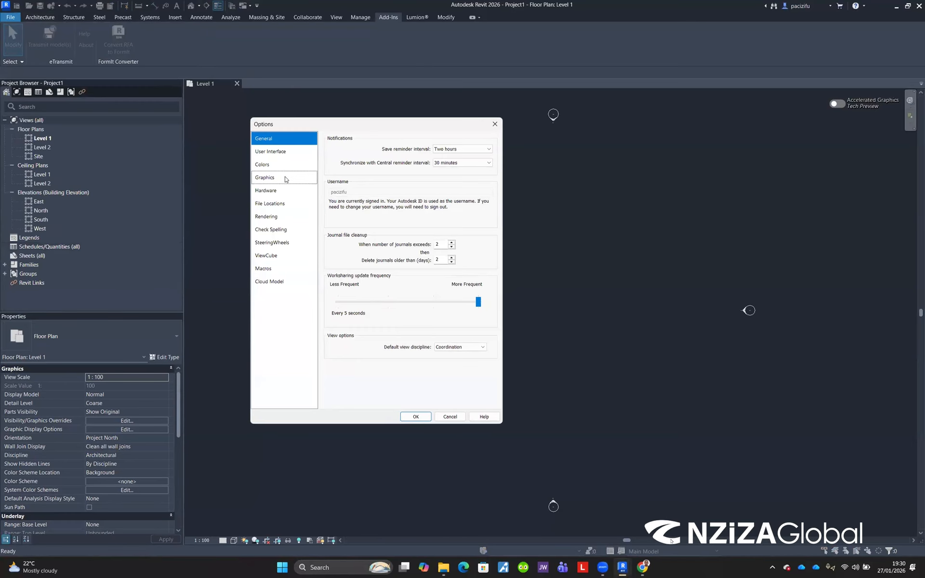
left_click(266, 166)
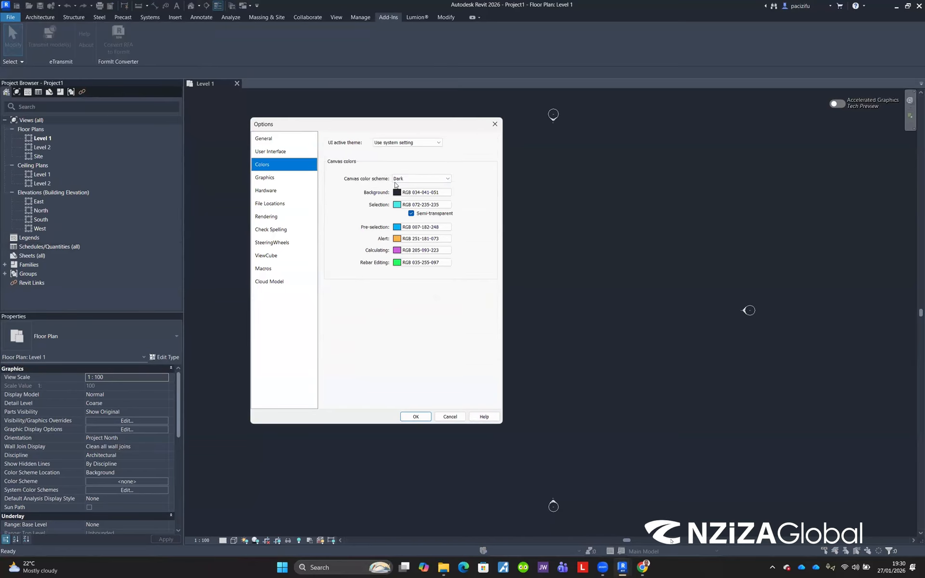
left_click(409, 143)
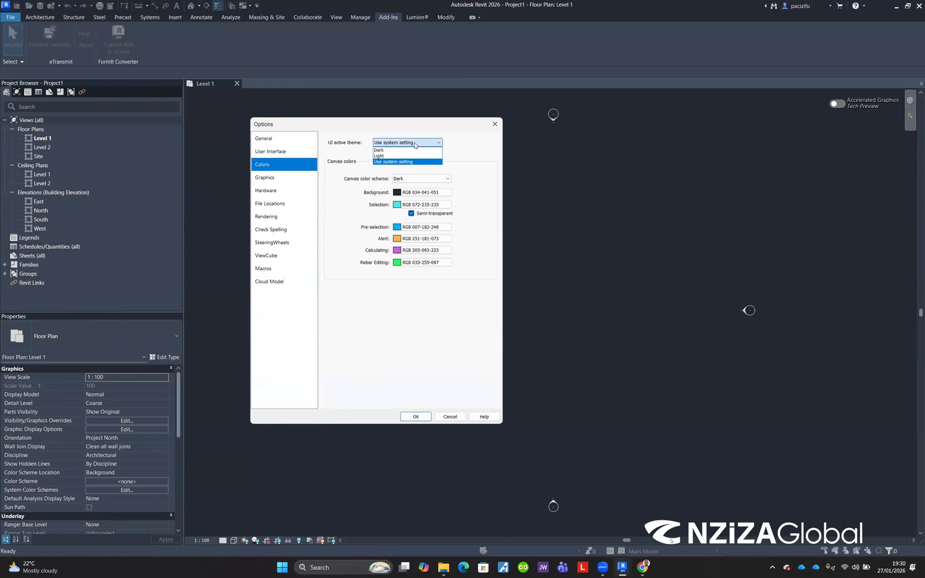
left_click(389, 156)
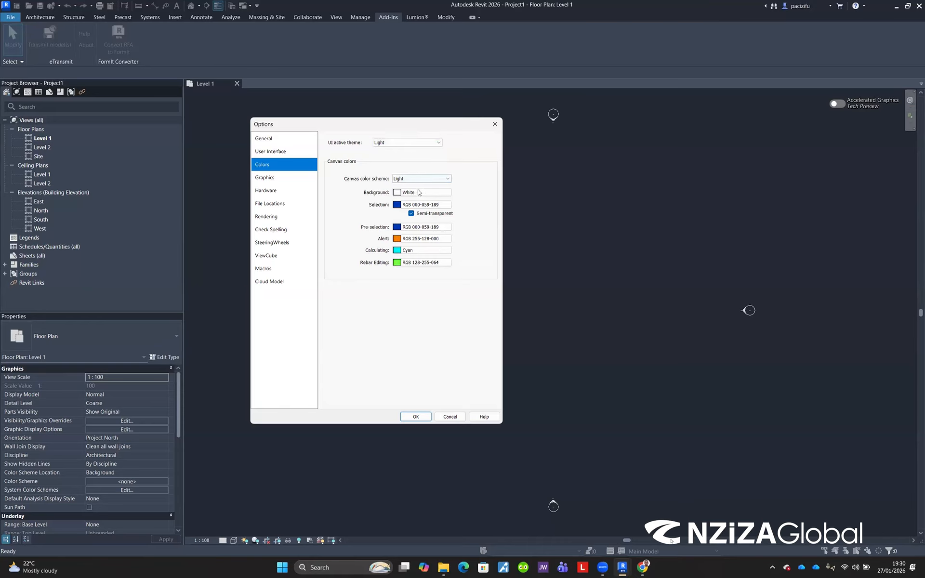
left_click(417, 418)
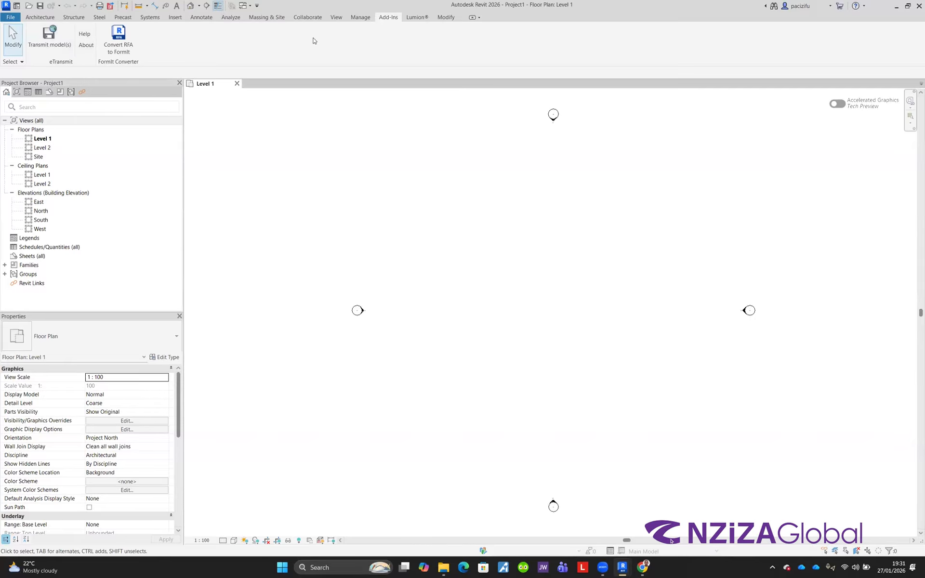
Step: Review the Lumion, Systems and Architecture ribbon tabs
left_click(416, 18)
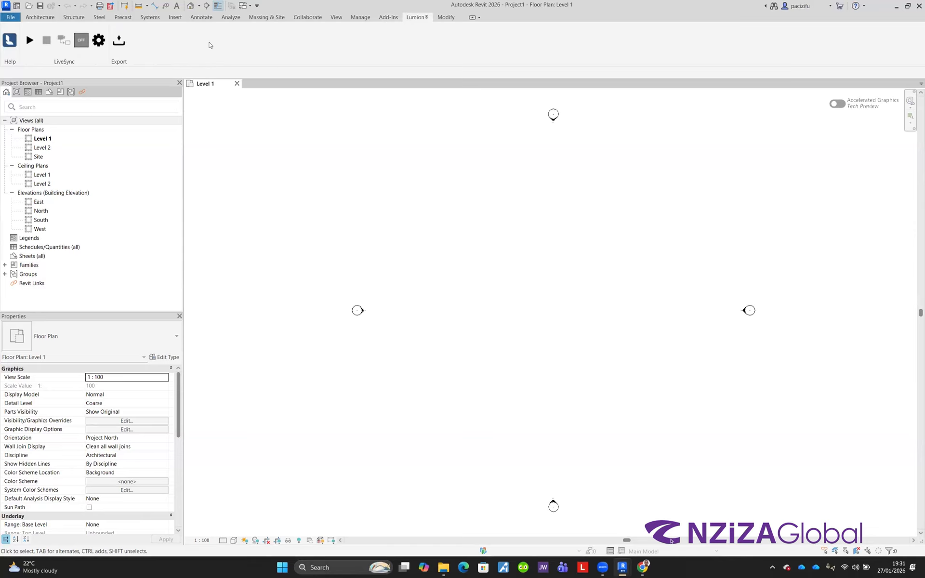
left_click(150, 18)
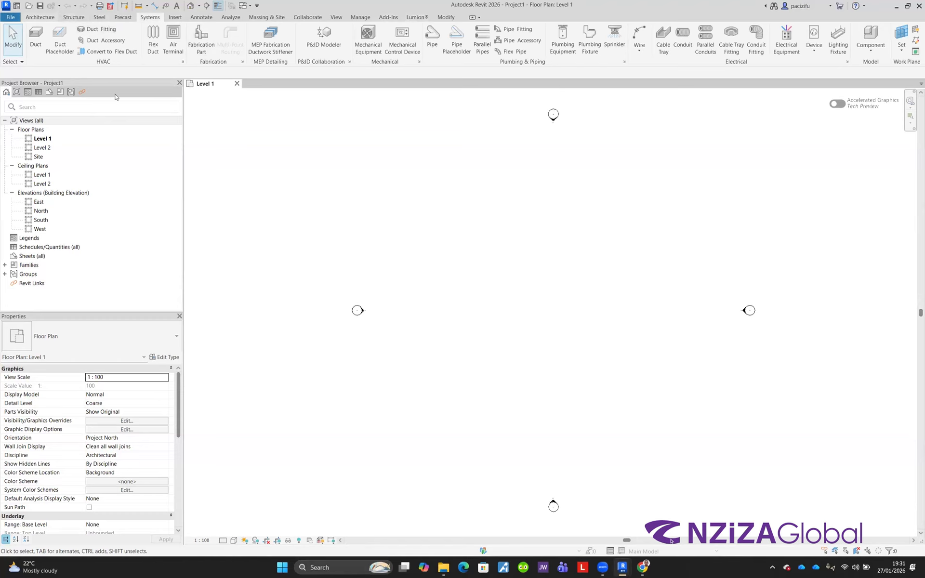
left_click(40, 17)
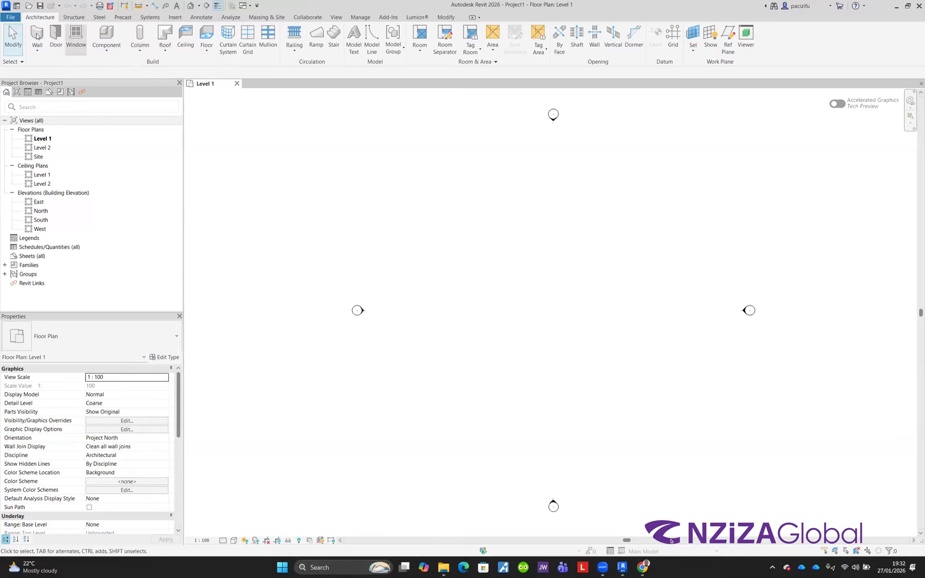
Step: Draw two connected walls on Level 1, a horizontal one about 17000 mm long and a vertical one about 4000 mm long
key("w")
key("a")
left_click(440, 252)
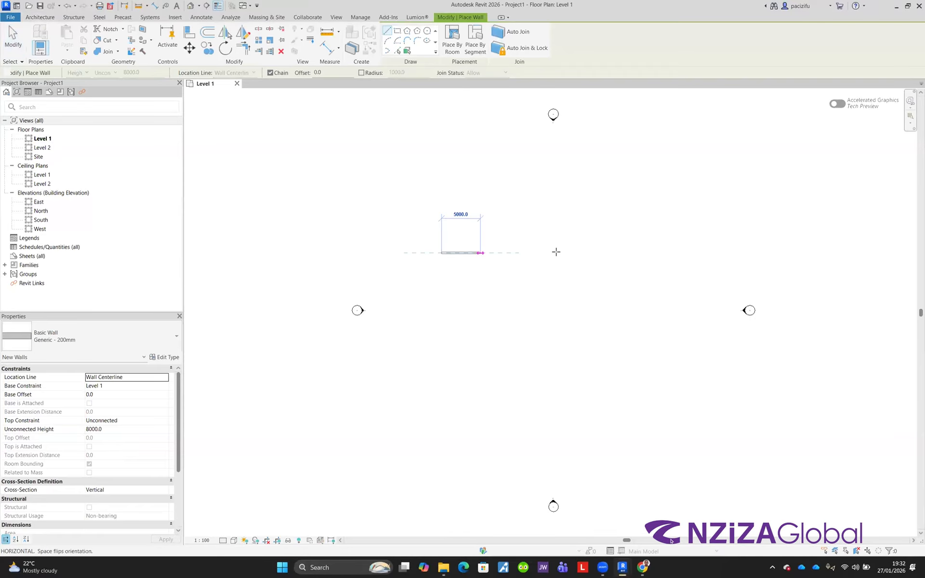
left_click(574, 252)
left_click(574, 292)
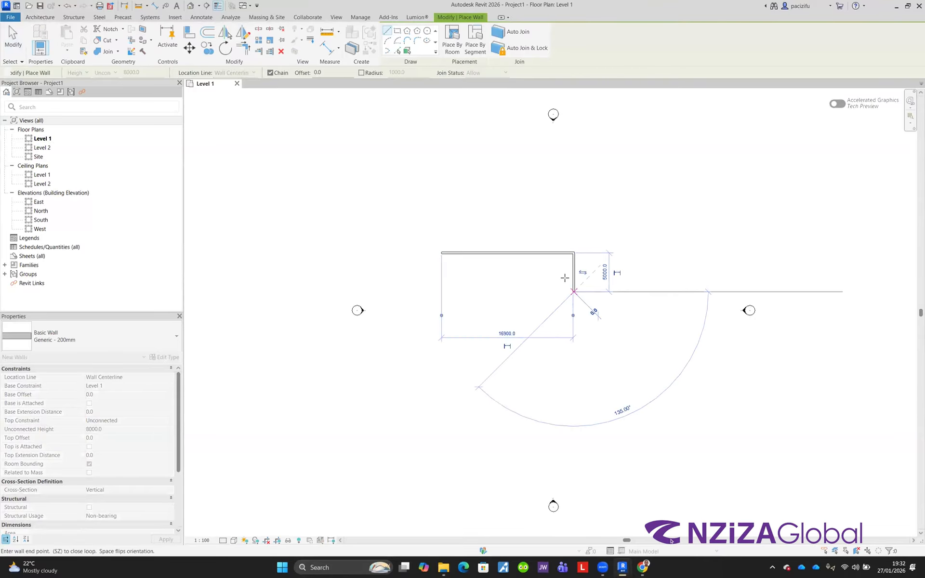
right_click(576, 220)
left_click(588, 227)
scroll(603, 252, "up", 3)
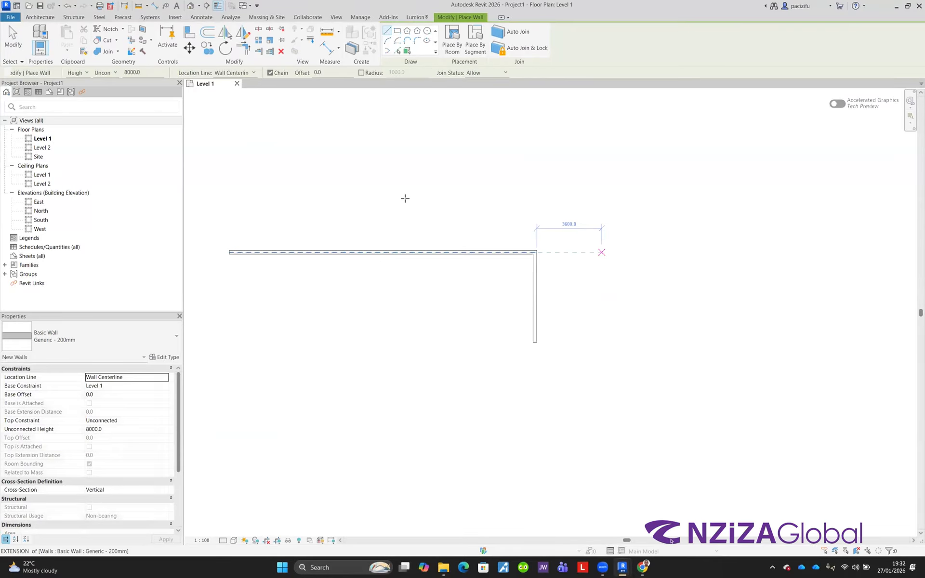
key("Escape")
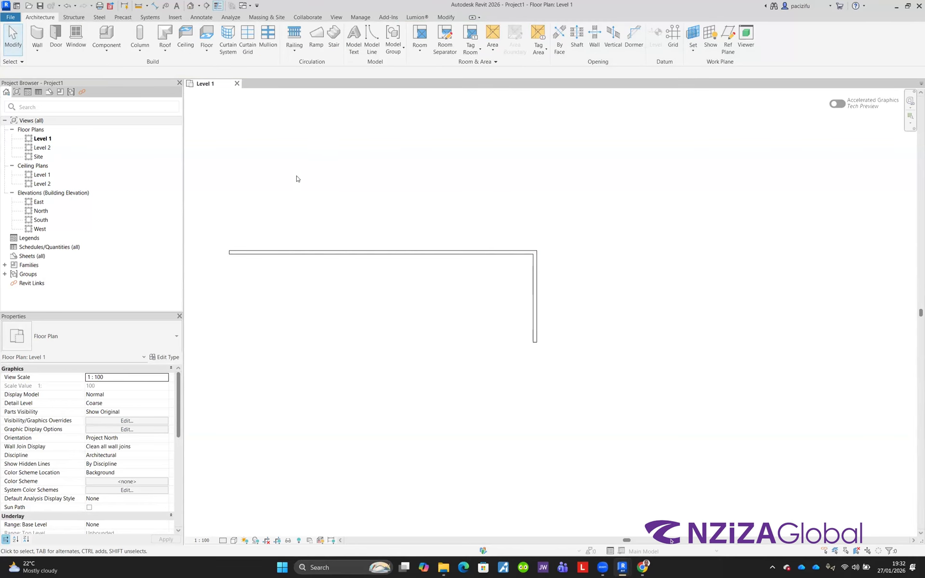
Step: Select the horizontal wall to inspect its length and properties, then clear the selection
scroll(341, 242, "up", 1)
left_click(346, 247)
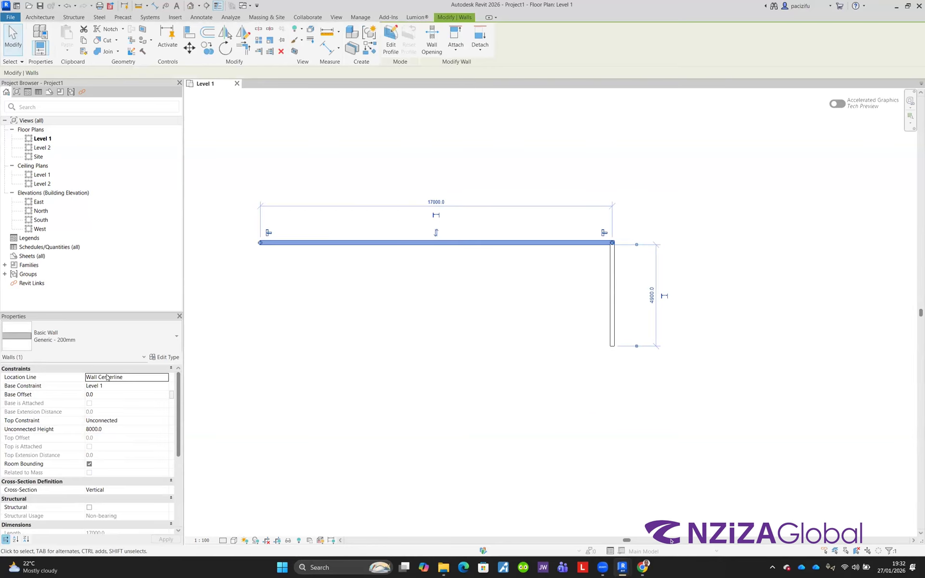
left_click(248, 252)
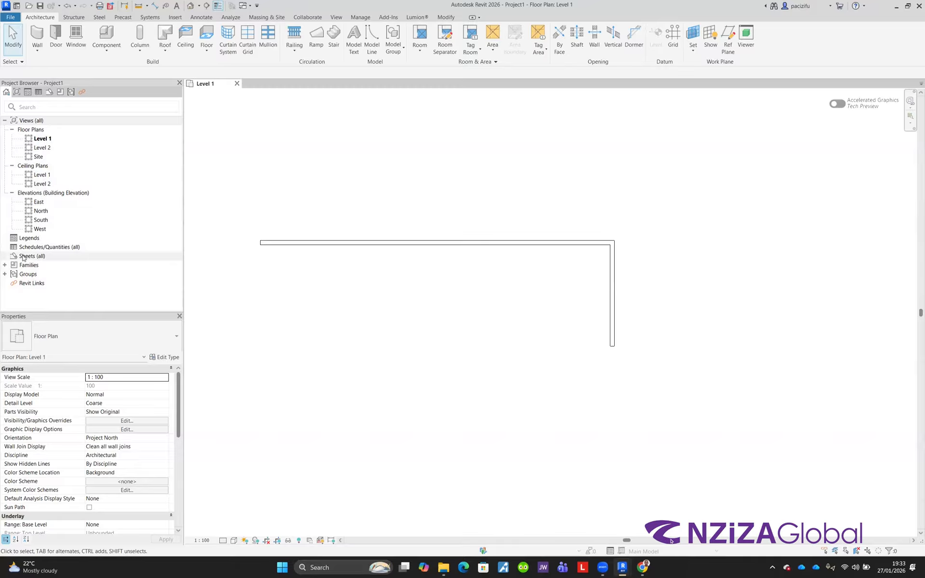
Step: Open the Level 2 floor plan to inspect the walls there, then switch back to the Level 1 plan
left_click(42, 150)
double_click(43, 149)
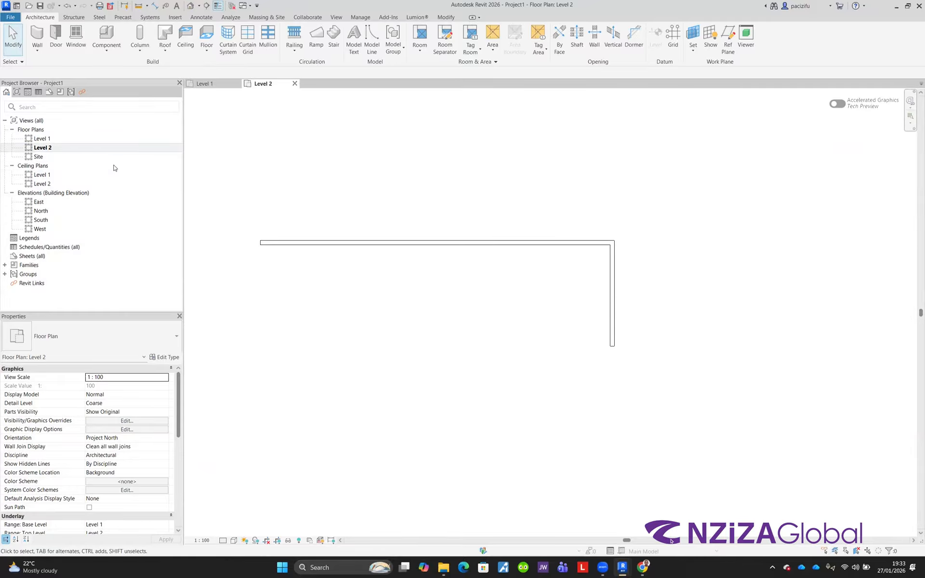
left_click(376, 241)
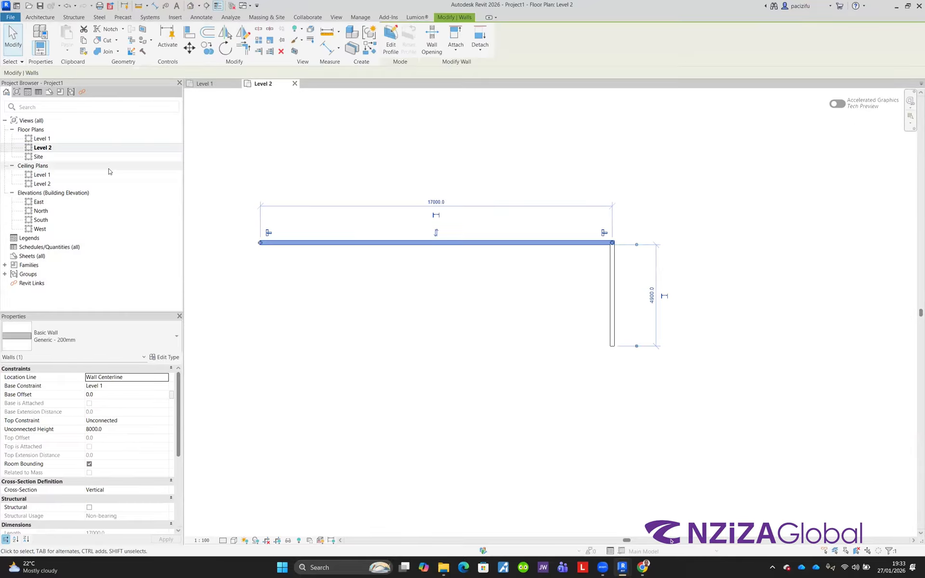
key("Escape")
double_click(42, 139)
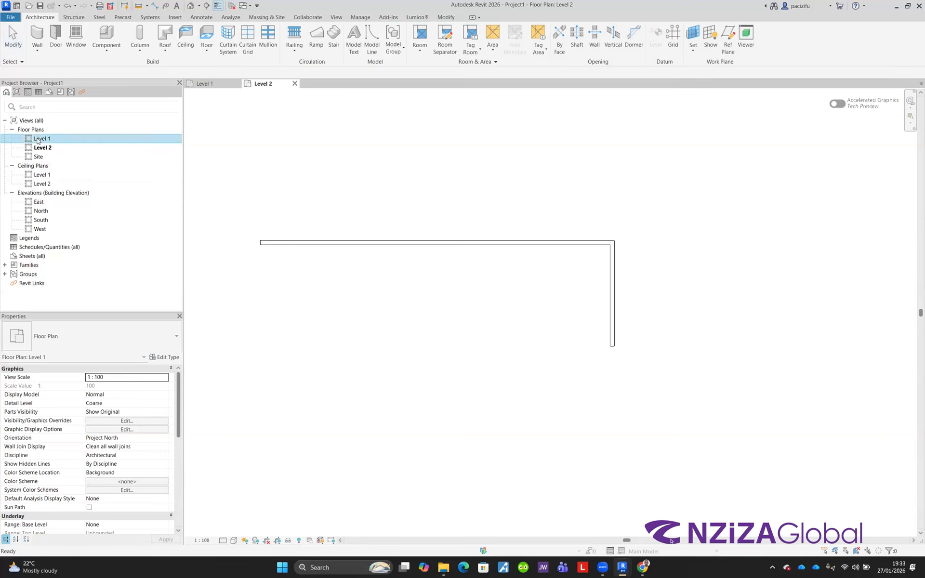
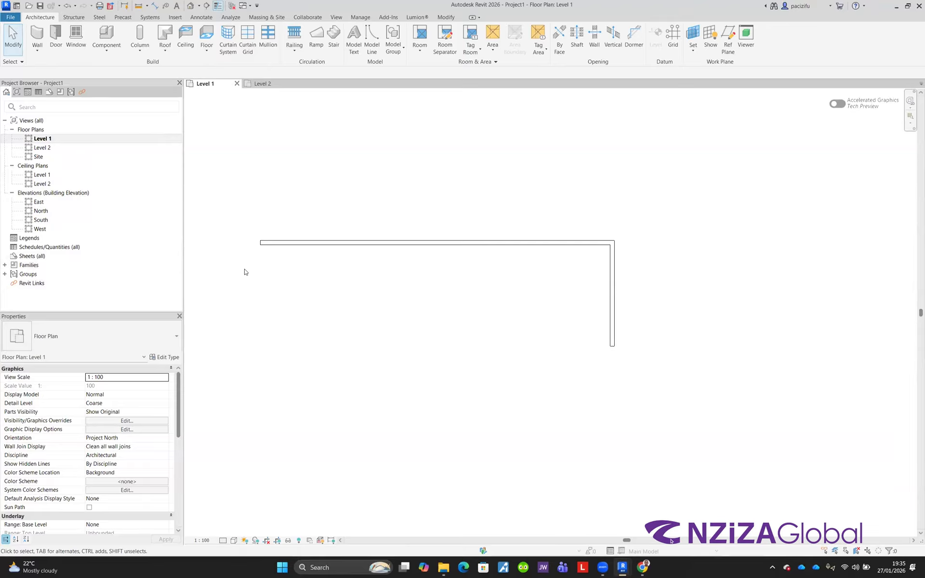
Step: Hide the Project Browser from the user interface, then show it again
left_click(337, 18)
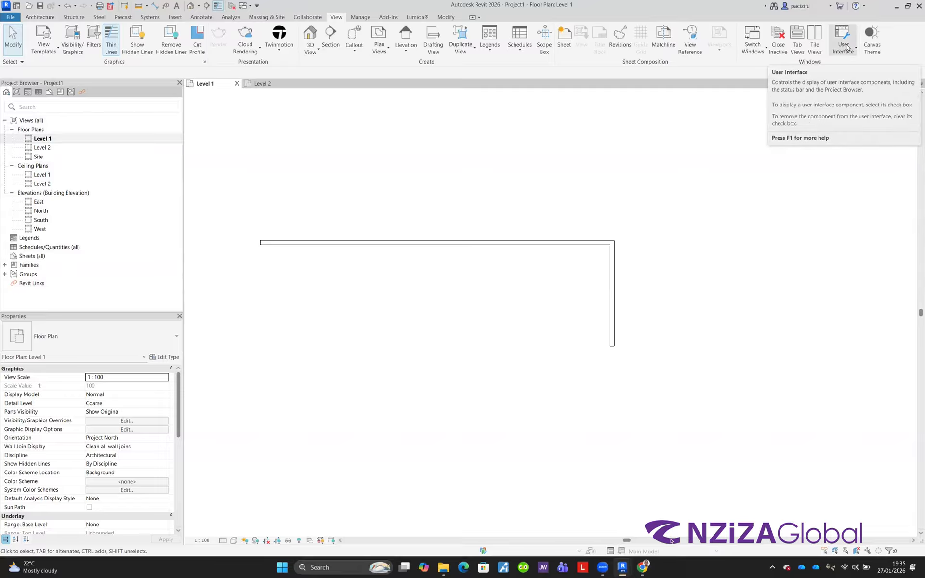
left_click(846, 49)
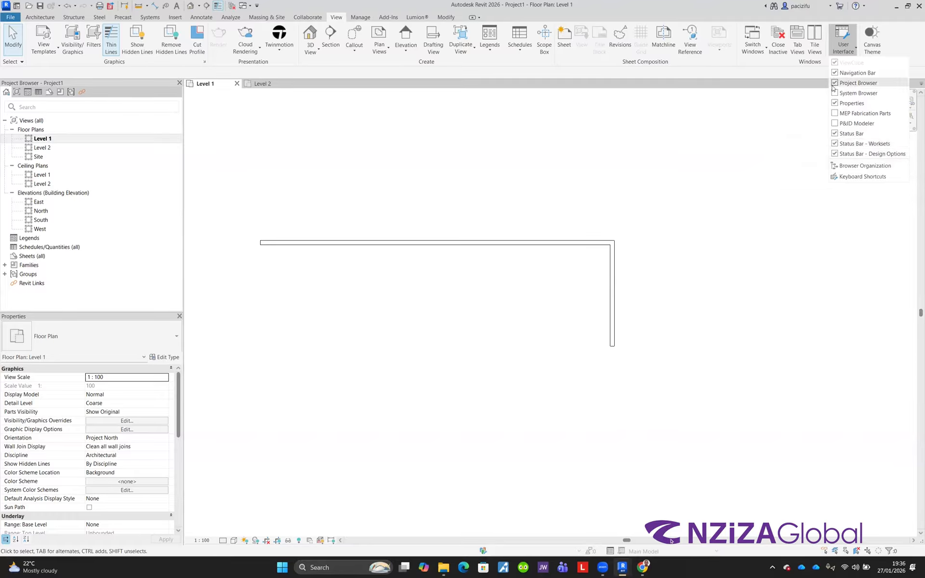
left_click(835, 84)
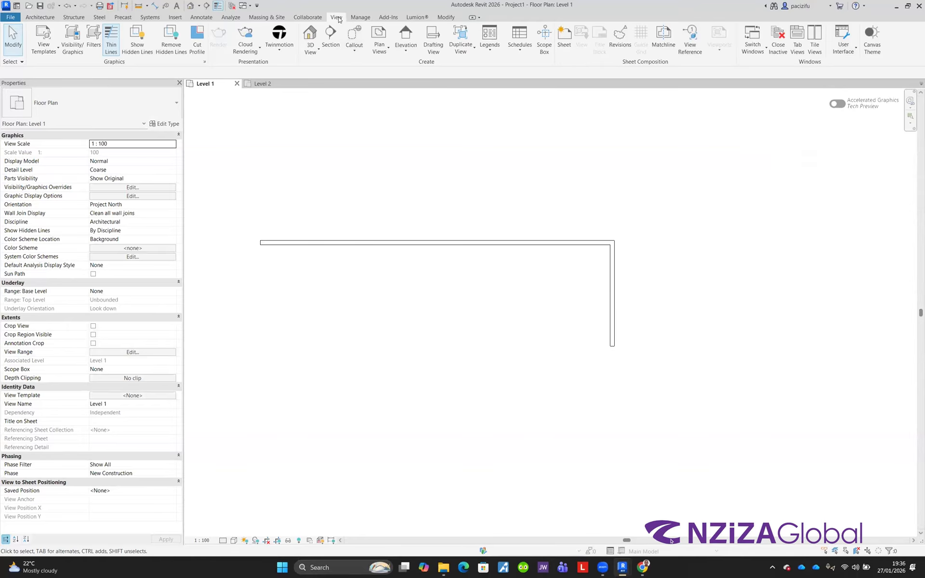
left_click(847, 52)
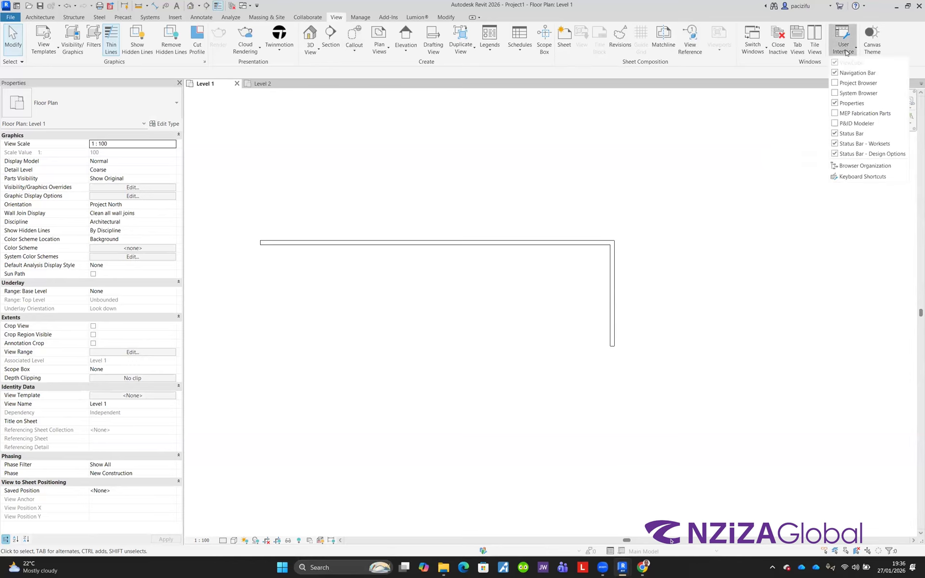
left_click(835, 84)
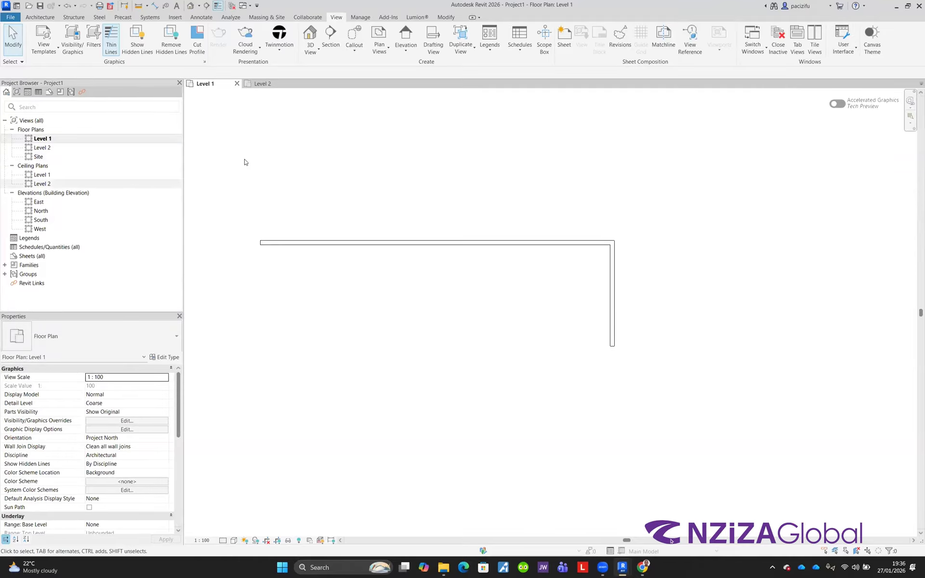
Step: Hide the Properties palette and the Project Browser, then restore both panels
left_click(842, 43)
left_click(837, 103)
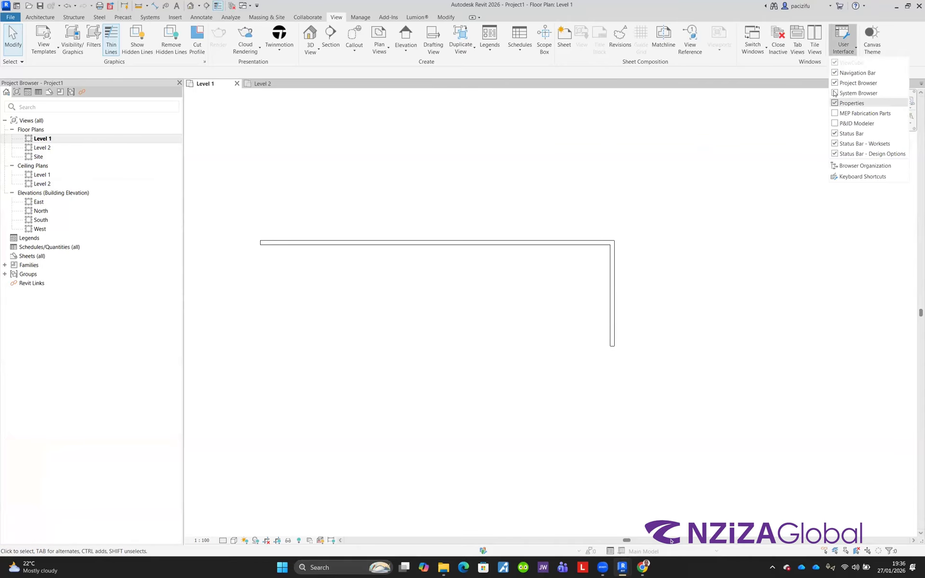
left_click(836, 83)
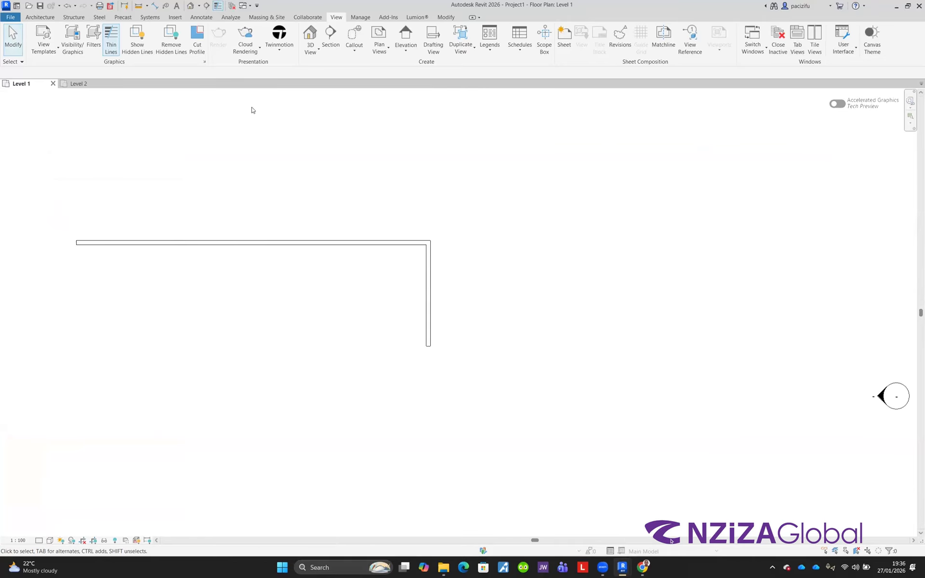
scroll(506, 219, "down", 2)
scroll(243, 256, "up", 4)
scroll(355, 256, "down", 4)
scroll(391, 251, "down", 1)
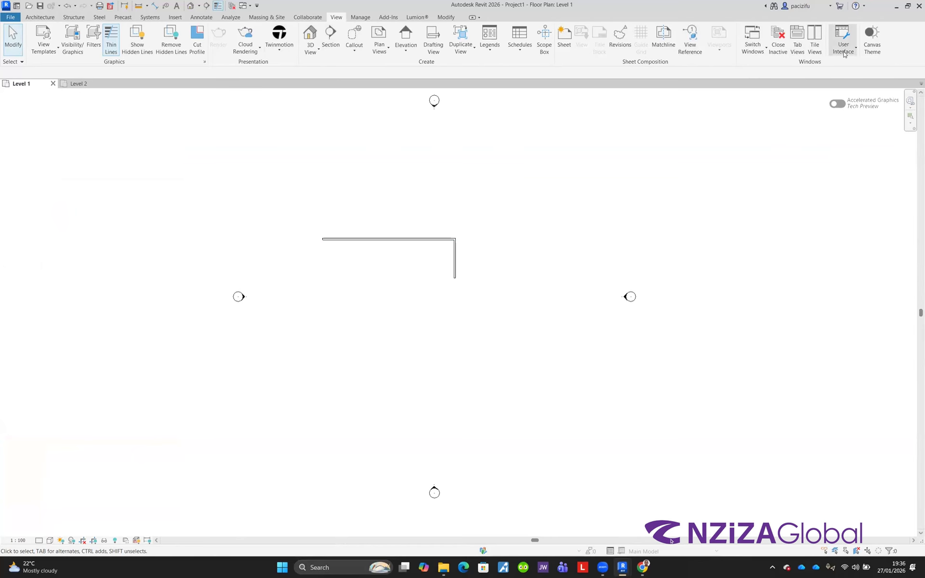
left_click(844, 53)
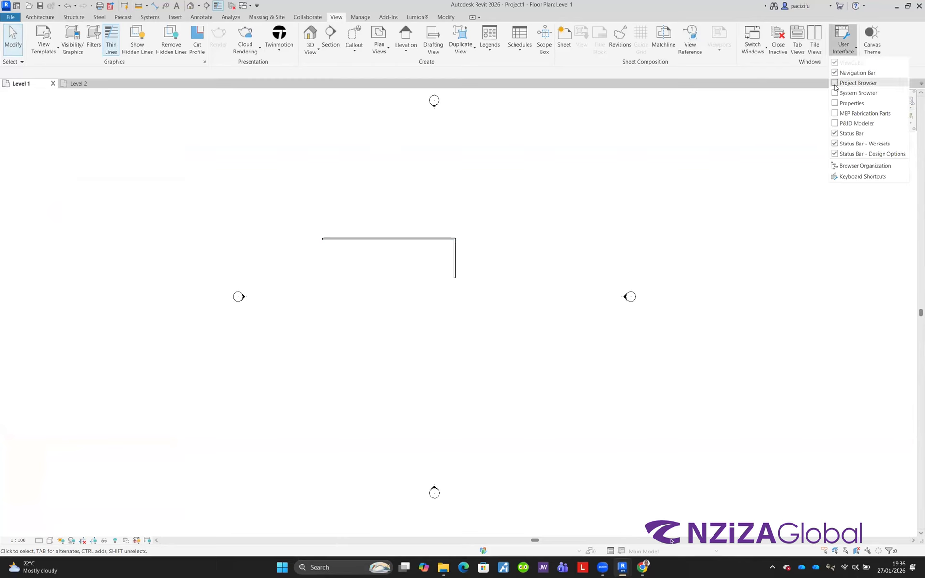
left_click(835, 83)
left_click(843, 48)
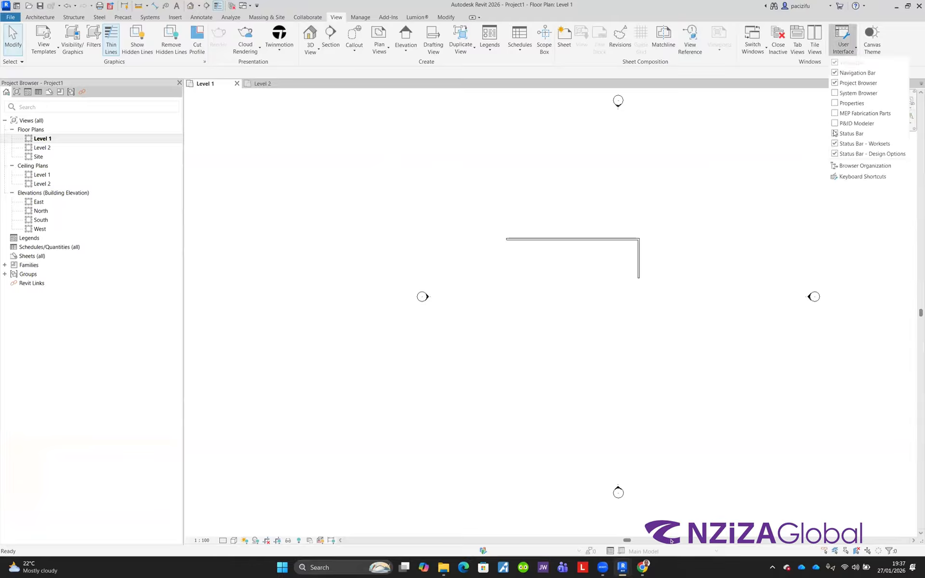
left_click(835, 103)
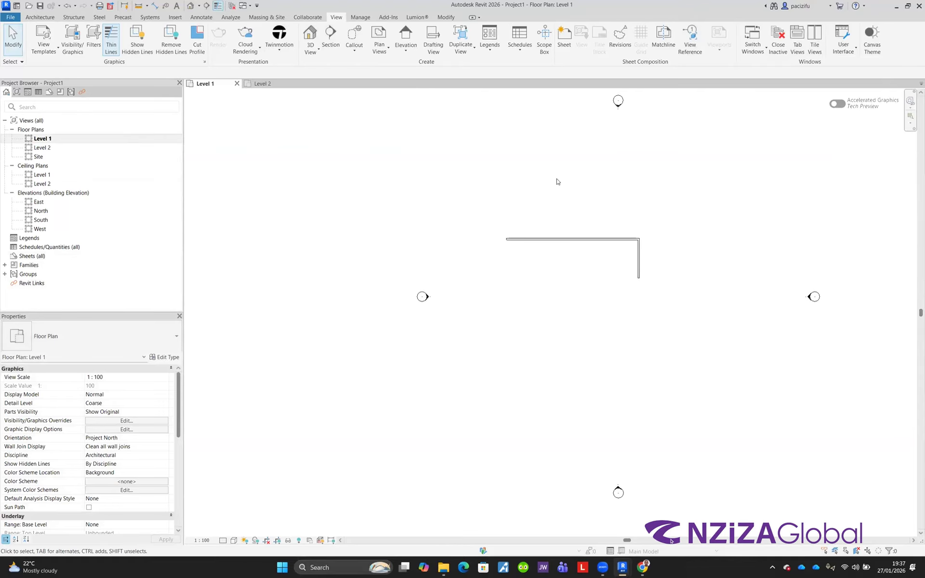
Step: Open the System Browser and close it again
left_click(846, 54)
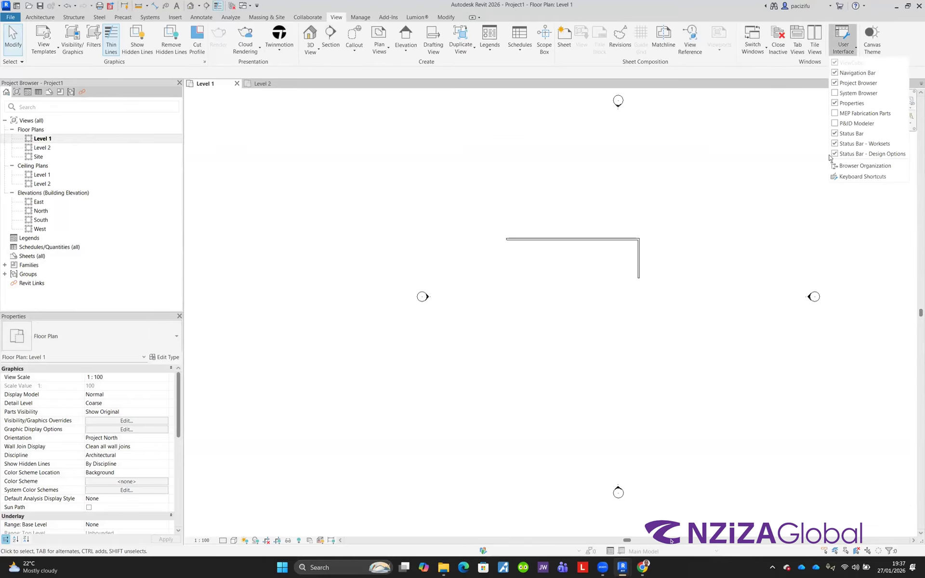
left_click(838, 93)
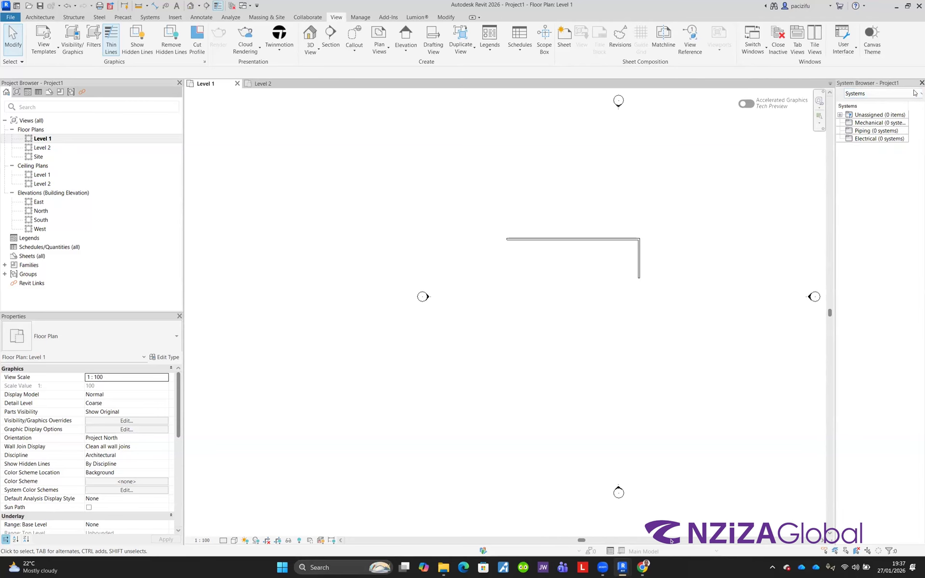
left_click(921, 83)
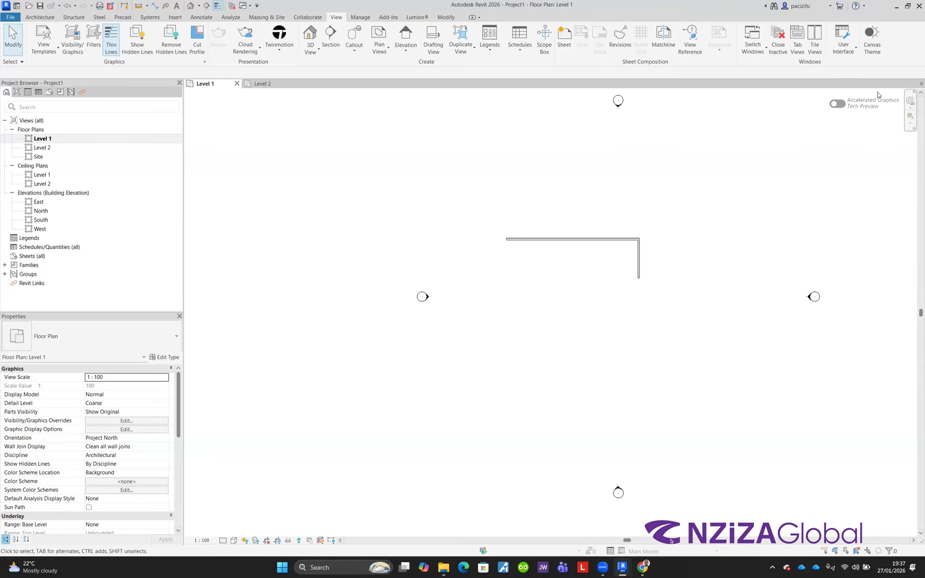
Step: Switch the canvas theme to dark, then back to light
left_click(873, 39)
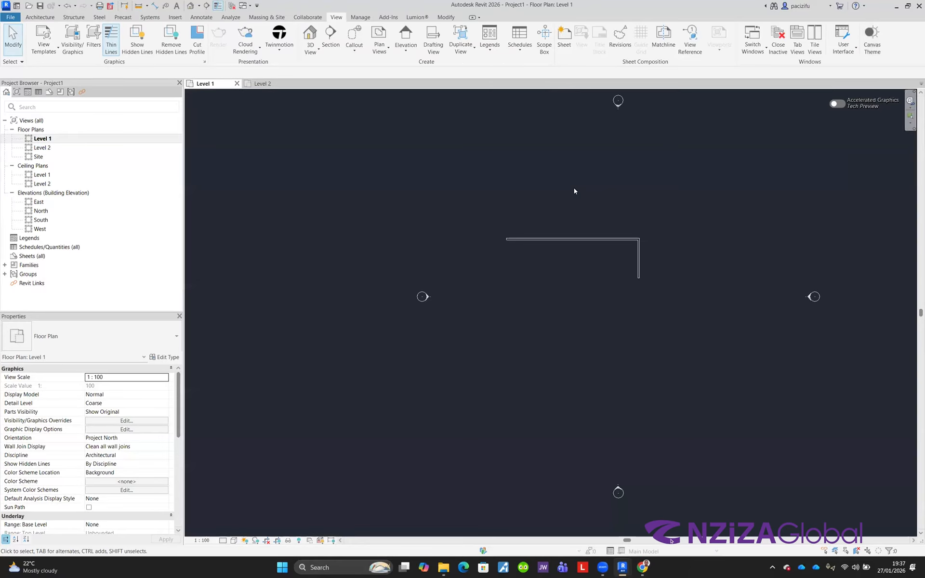
scroll(363, 198, "down", 3)
scroll(479, 252, "up", 3)
scroll(443, 199, "up", 3)
scroll(484, 248, "down", 3)
scroll(451, 226, "up", 2)
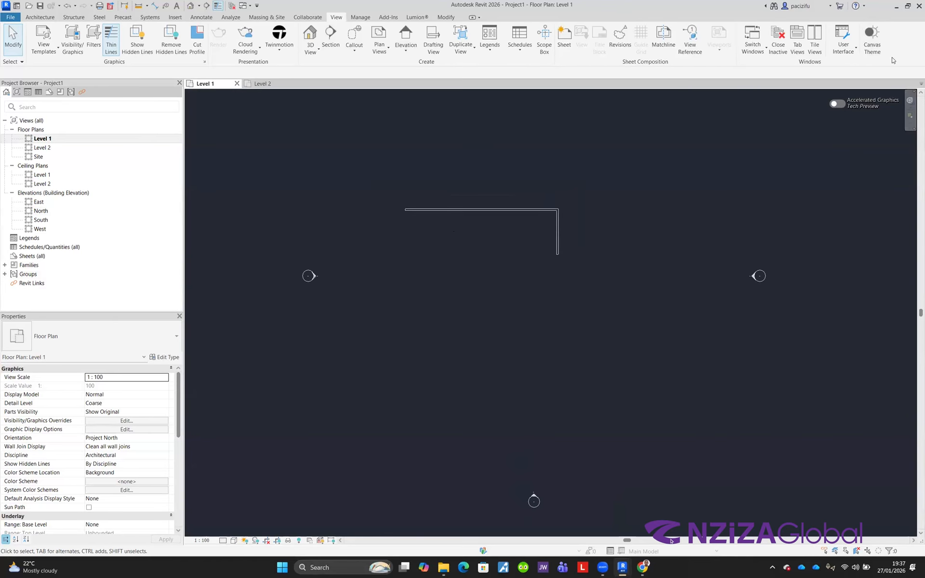
left_click(872, 39)
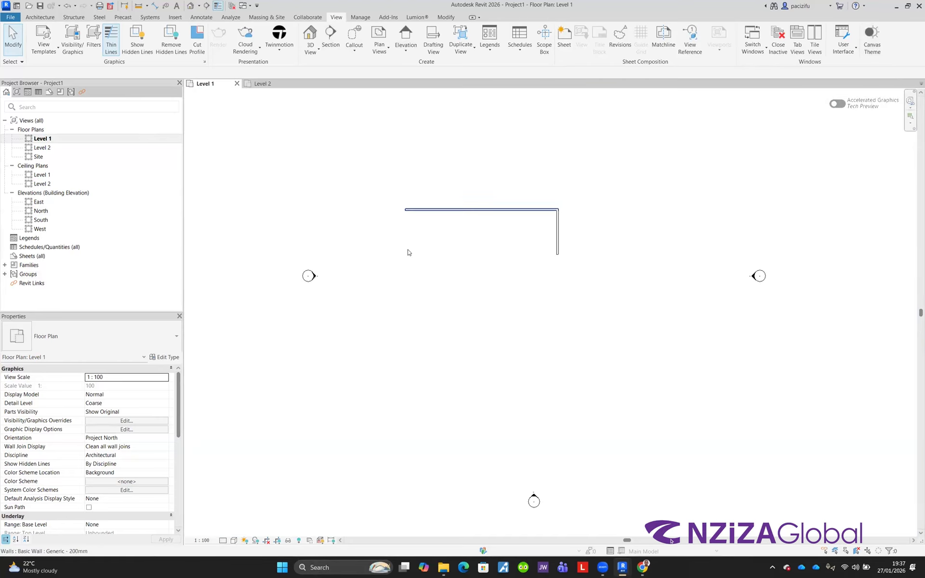
Step: Select the horizontal wall and set its Top Constraint to Up to level: Level 2
middle_click_drag(403, 250, 459, 253)
middle_click_drag(595, 187, 548, 197)
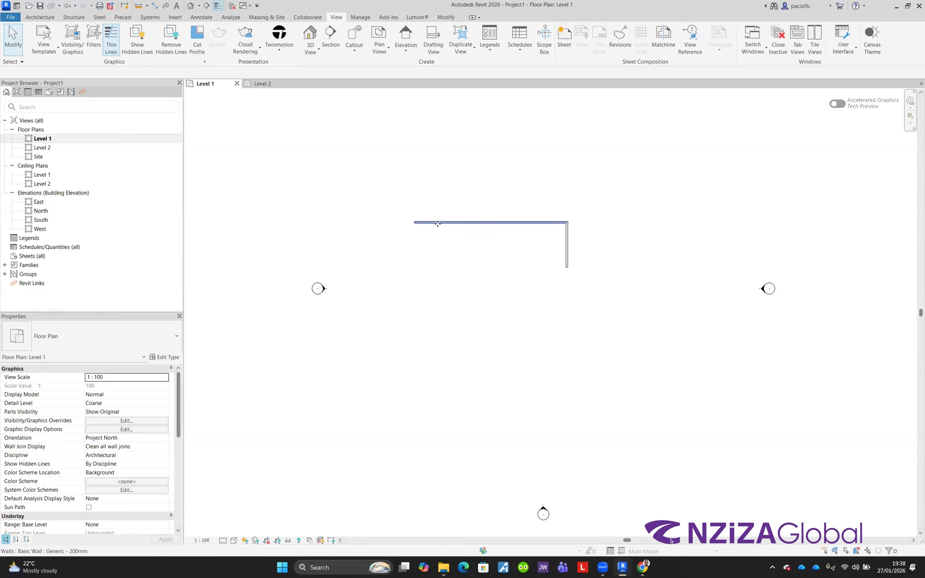
left_click(436, 223)
scroll(484, 196, "up", 2)
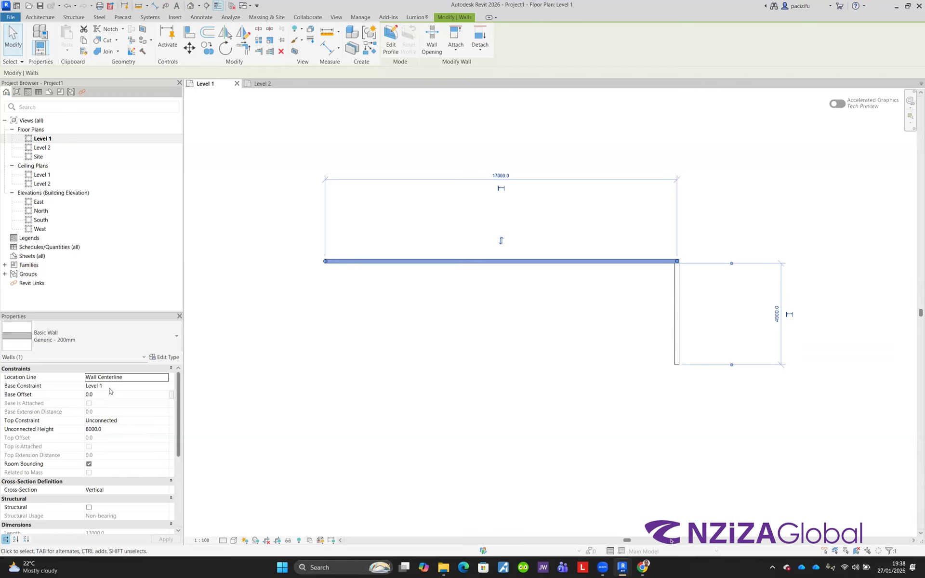
left_click(122, 423)
left_click(122, 424)
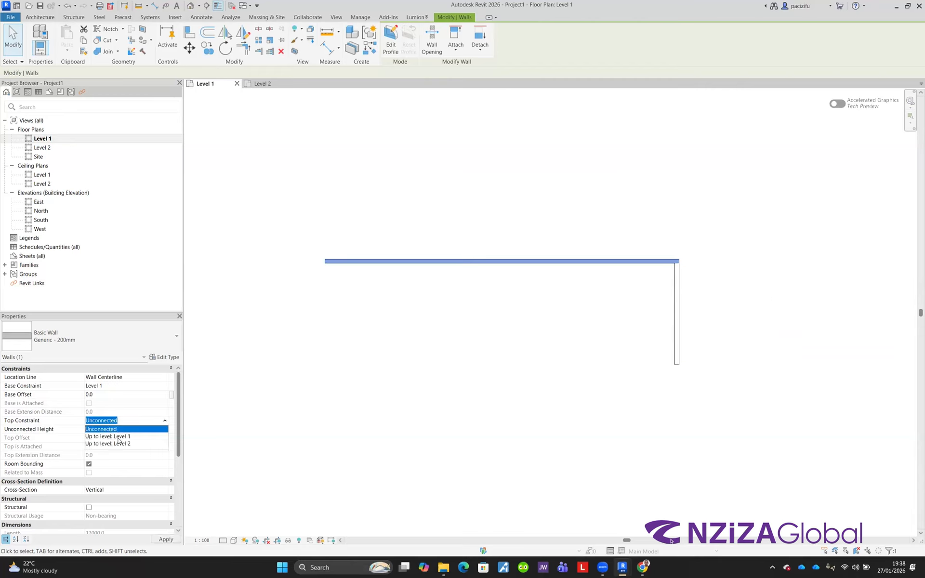
scroll(114, 409, "down", 3)
scroll(109, 418, "up", 3)
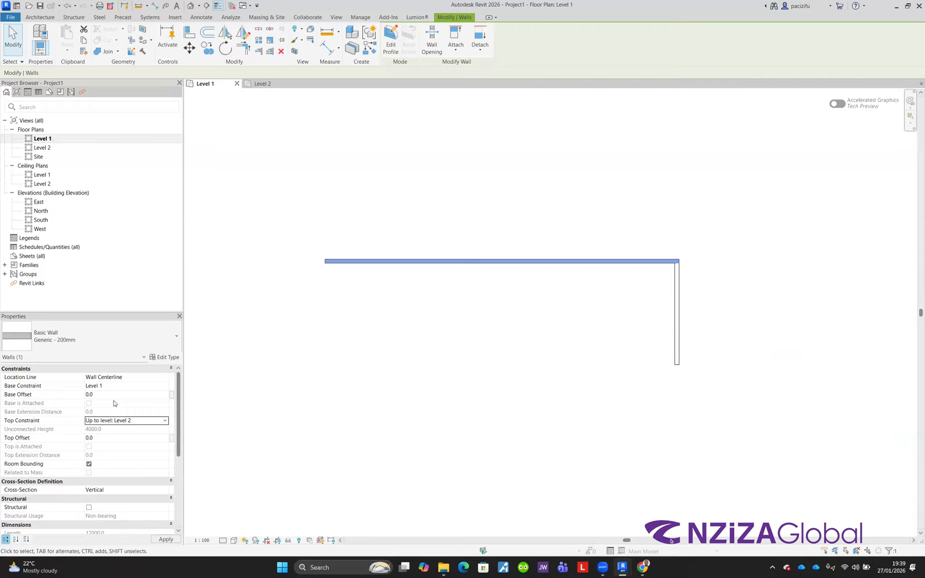
Step: Turn the wall's Structural option on and then off again
scroll(106, 407, "down", 3)
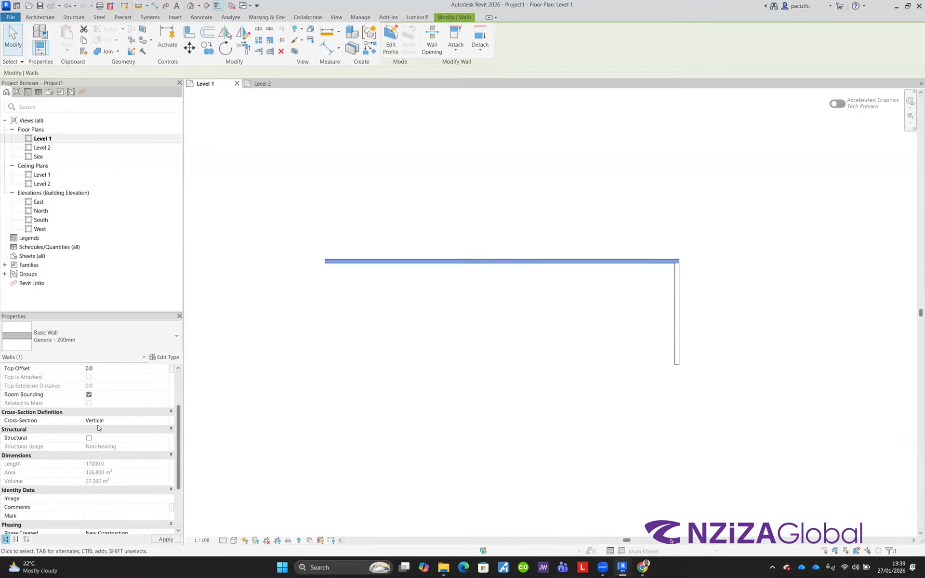
scroll(100, 427, "down", 1)
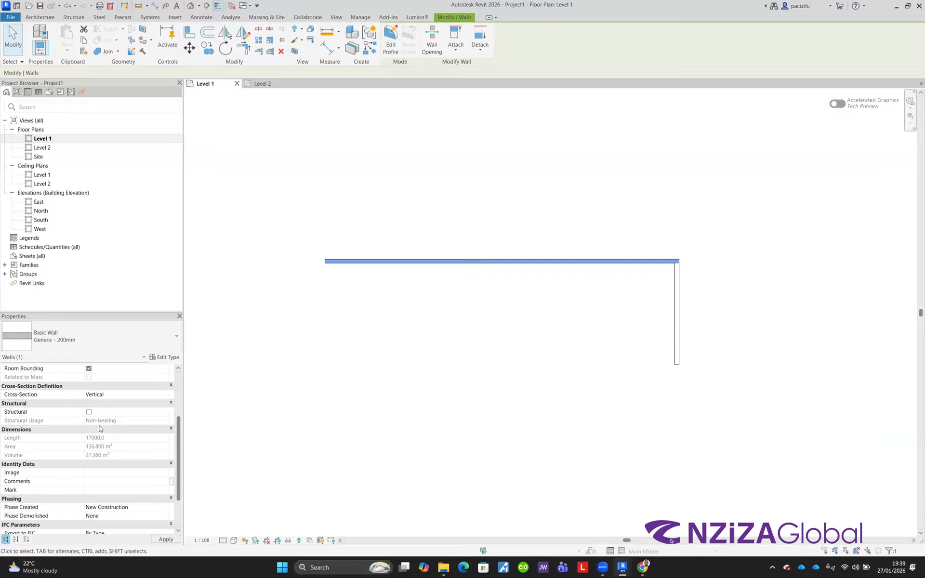
scroll(99, 426, "down", 1)
scroll(54, 460, "down", 2)
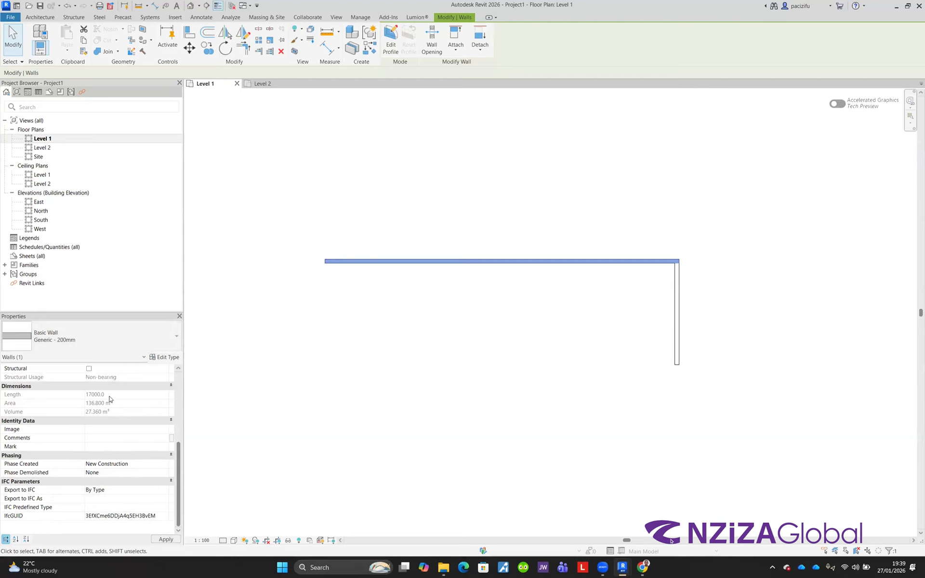
scroll(108, 431, "up", 1)
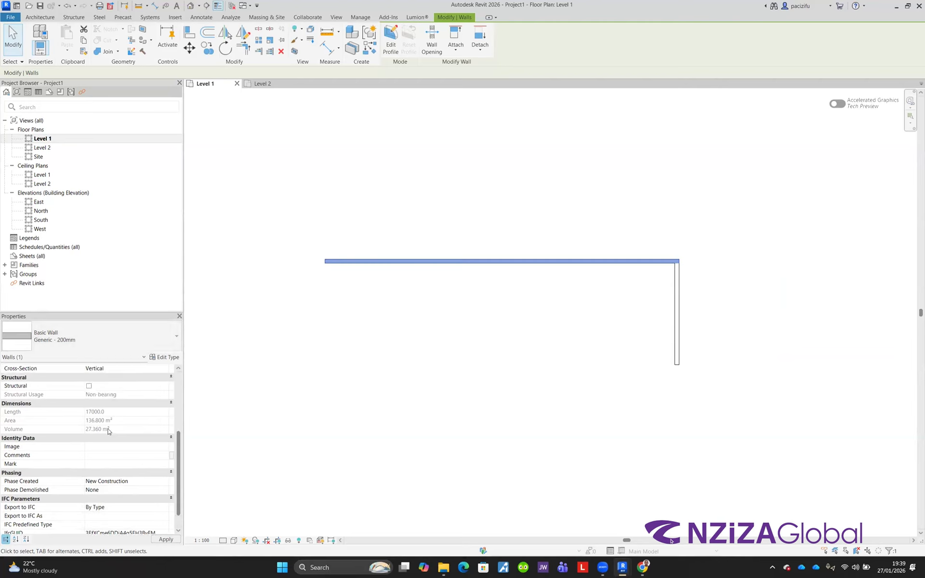
scroll(109, 431, "up", 1)
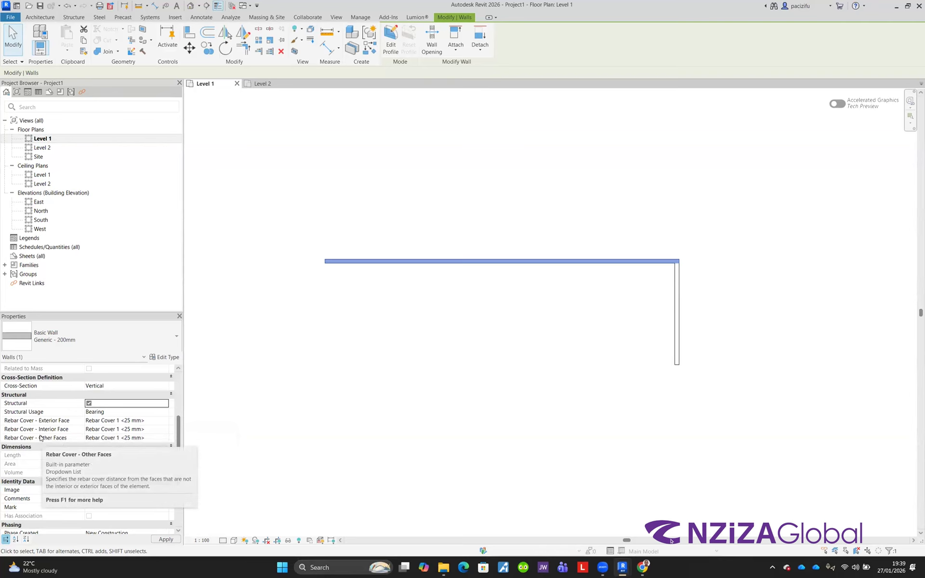
left_click(88, 404)
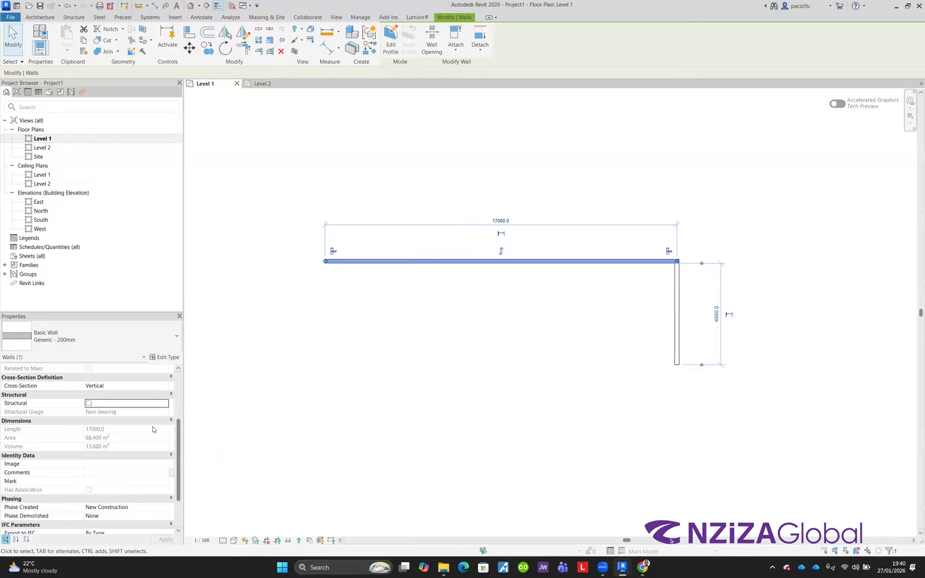
Step: Open the Type Properties of the selected wall and review its type parameters
scroll(129, 417, "up", 1)
scroll(123, 408, "up", 3)
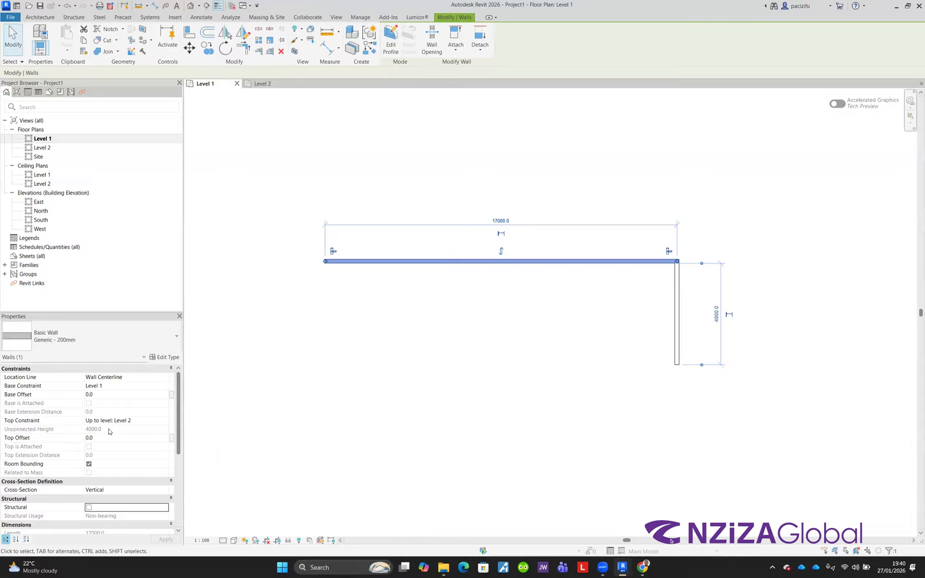
scroll(109, 434, "down", 4)
scroll(106, 438, "down", 2)
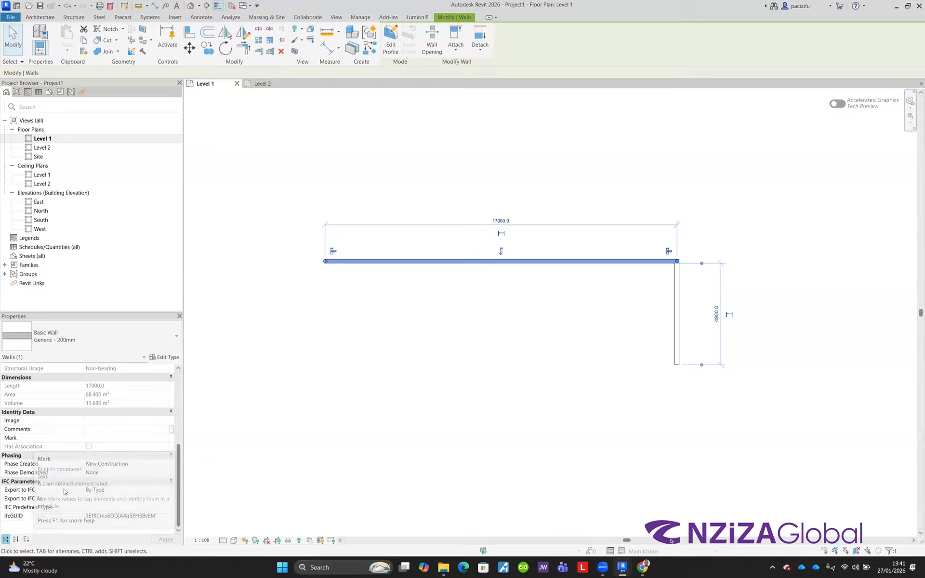
left_click(165, 359)
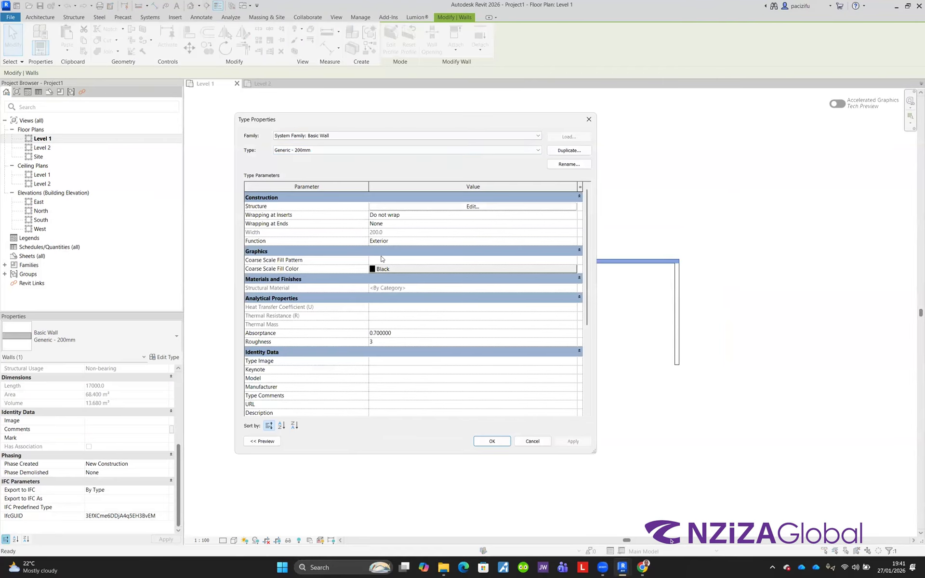
scroll(399, 301, "down", 4)
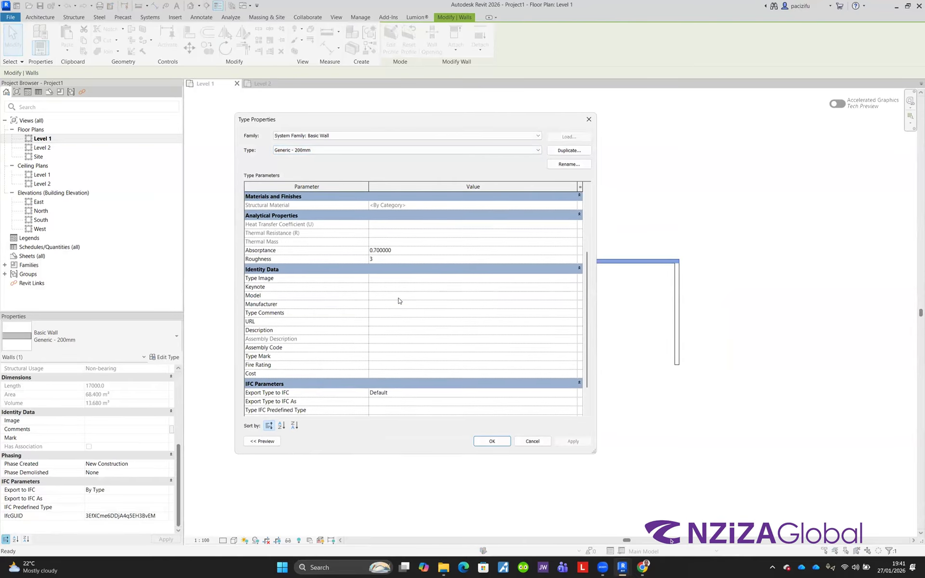
scroll(400, 302, "up", 4)
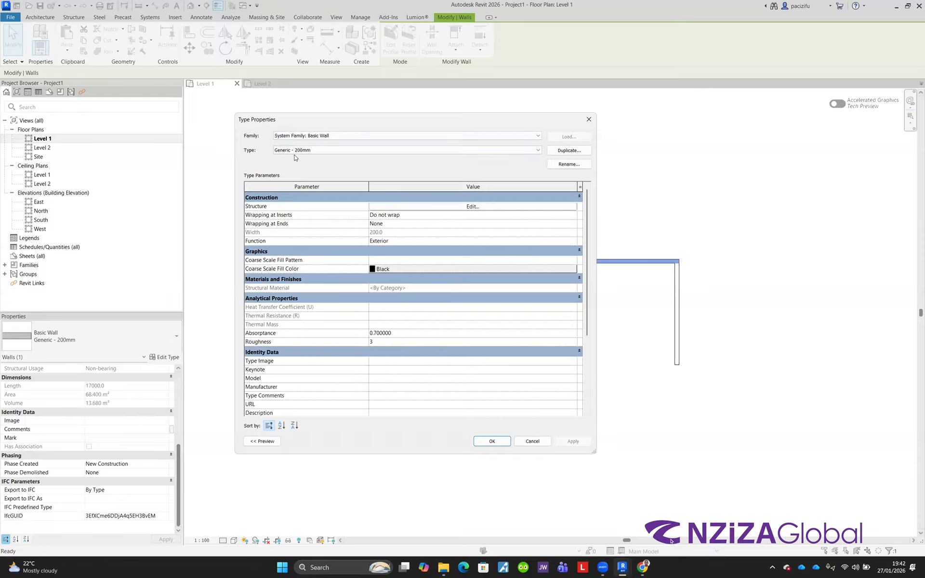
Step: Browse the list of available wall types for the selected wall
left_click(358, 151)
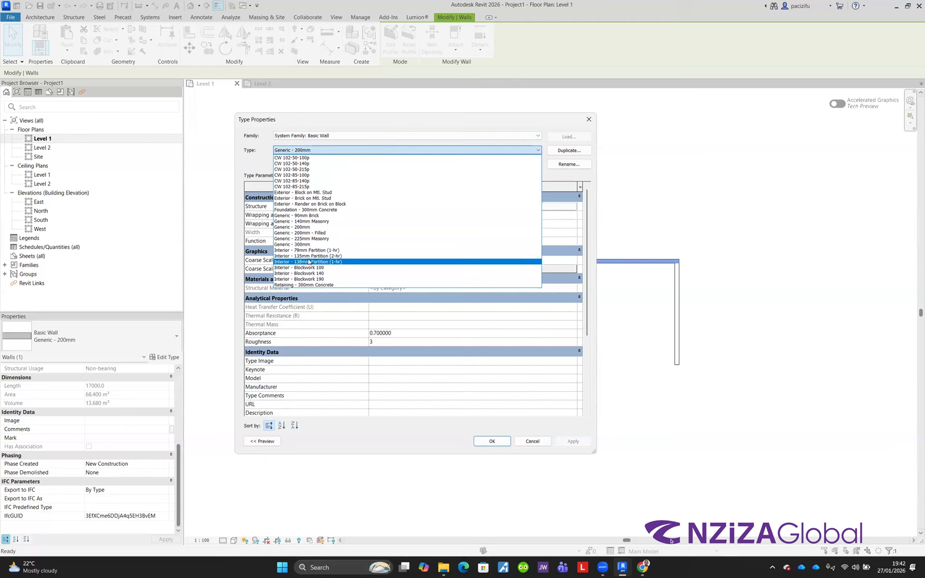
left_click(695, 470)
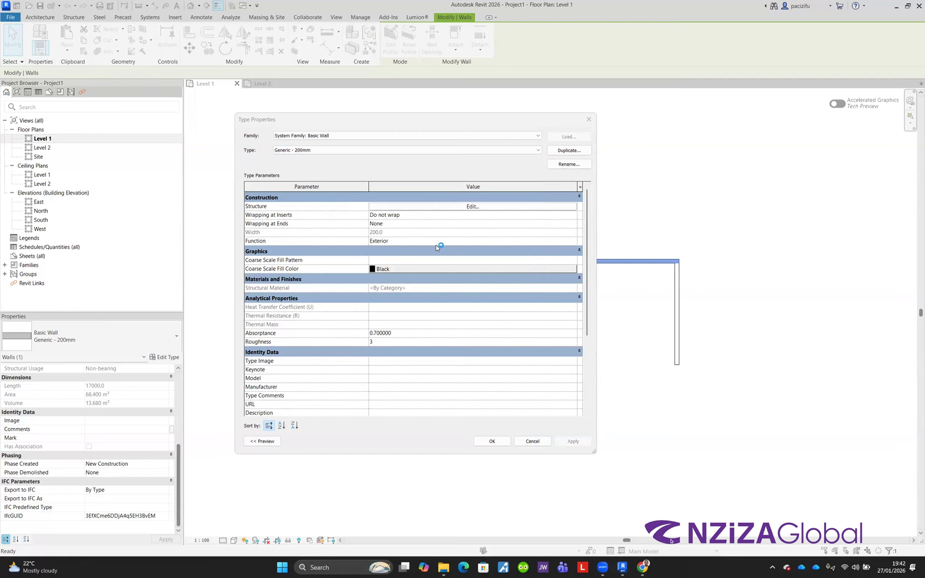
left_click(320, 151)
left_click(310, 151)
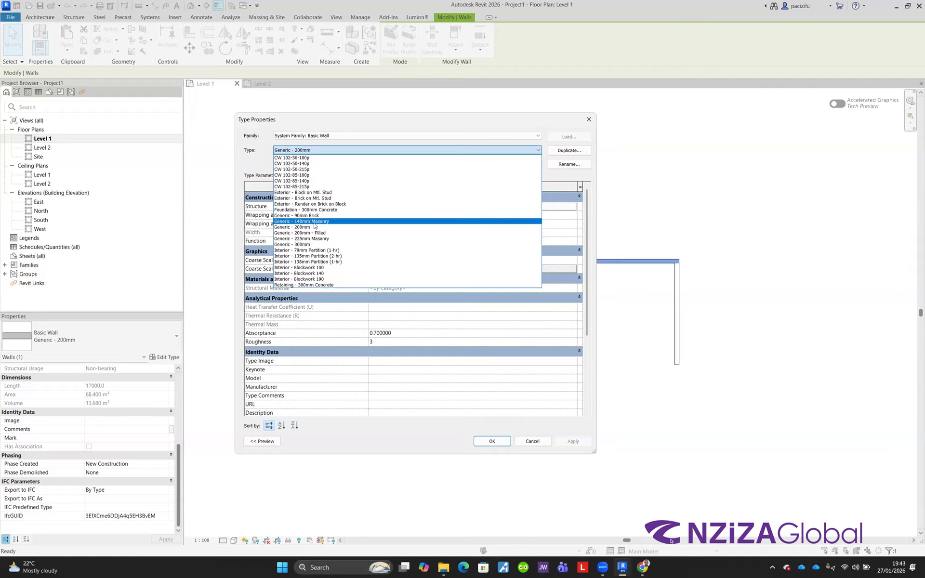
left_click(425, 122)
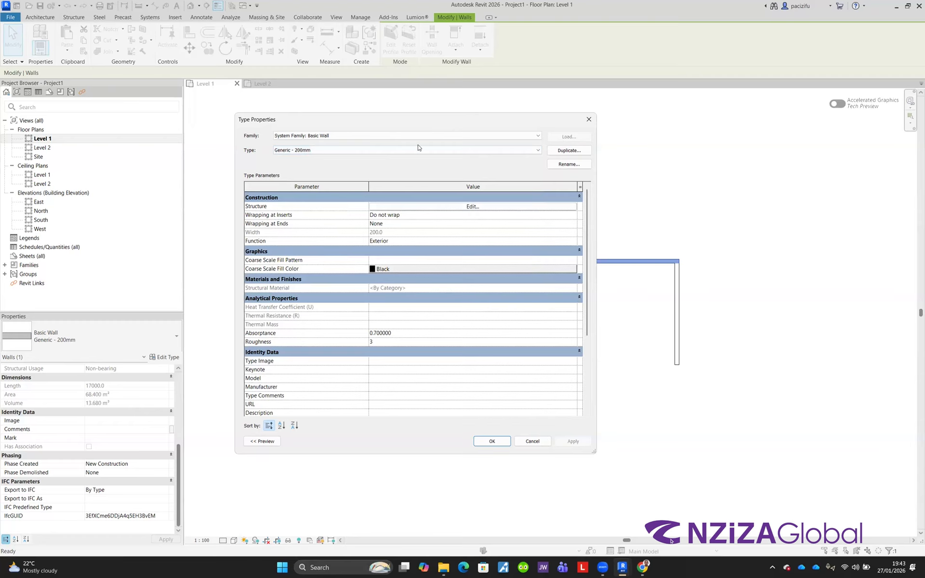
Step: Duplicate the wall type and name the new type A -Exterior Brick wall 200mm
left_click(567, 150)
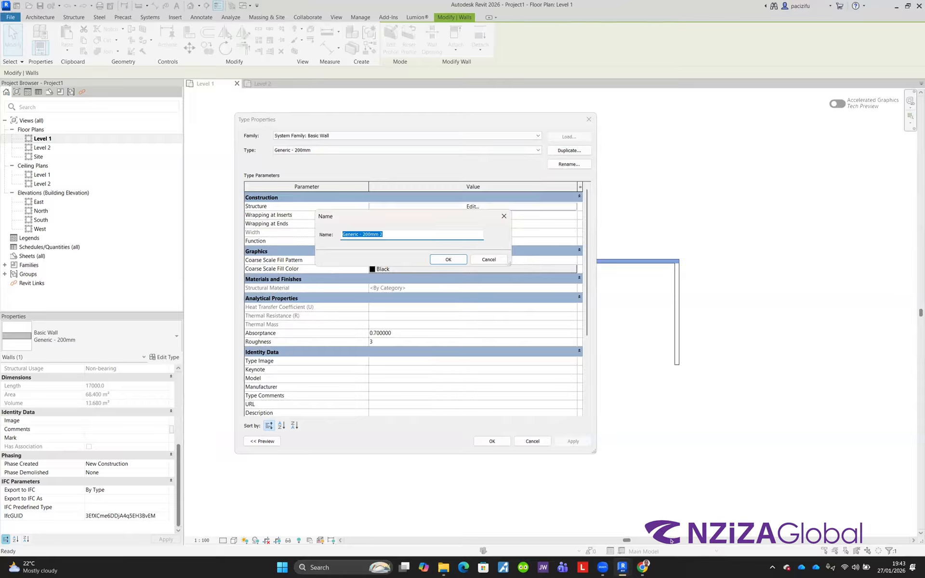
type("A")
type("wall 200mm")
left_click(350, 235)
type("E")
type("xteria")
key("BackSpace")
key("BackSpace")
type("ior")
left_click(448, 260)
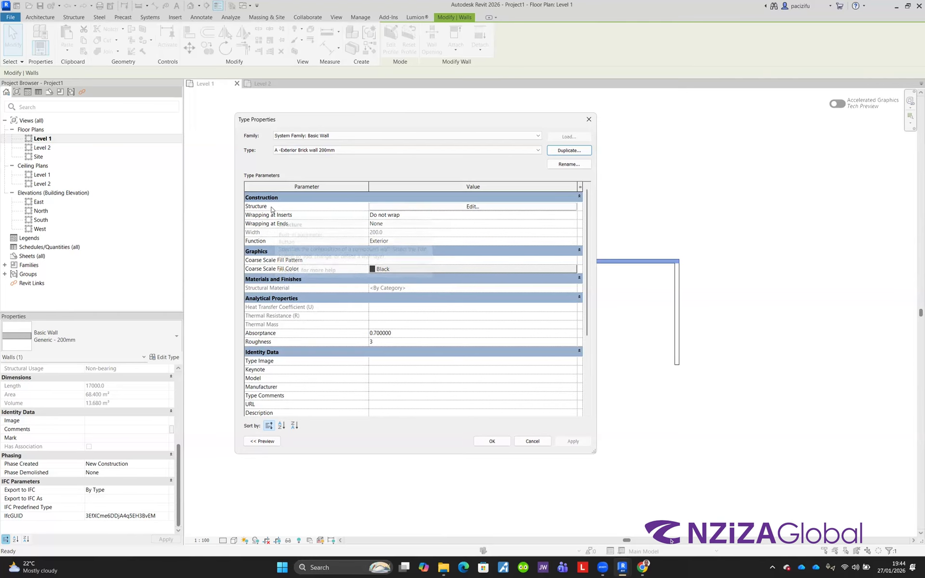
Step: Open the type's structure assembly, insert a new layer and move it up to the exterior side of the core
left_click(474, 208)
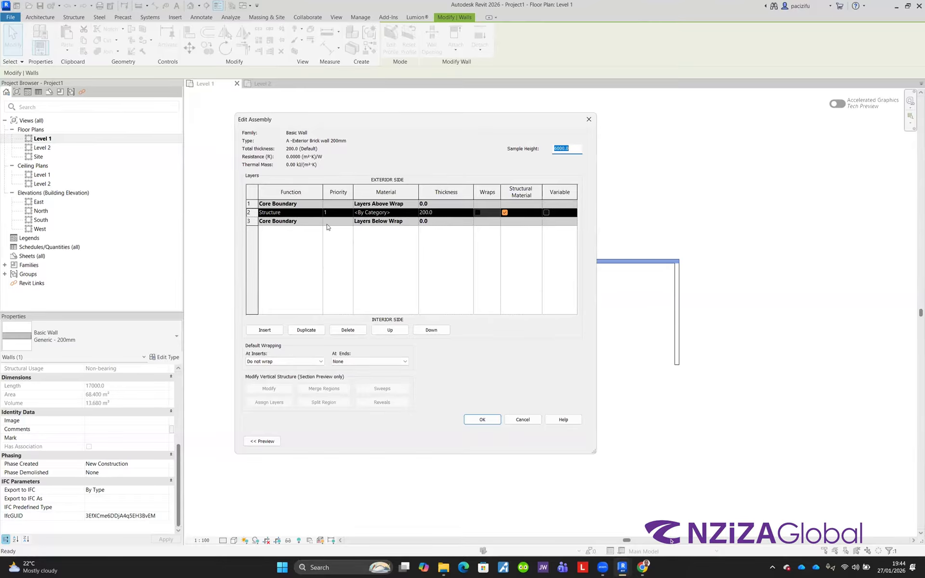
left_click(438, 212)
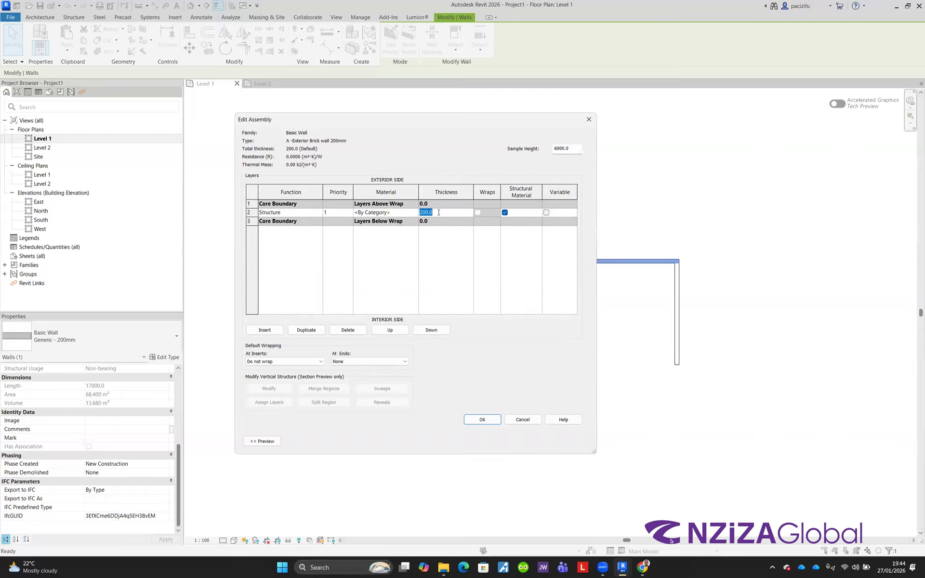
left_click(249, 215)
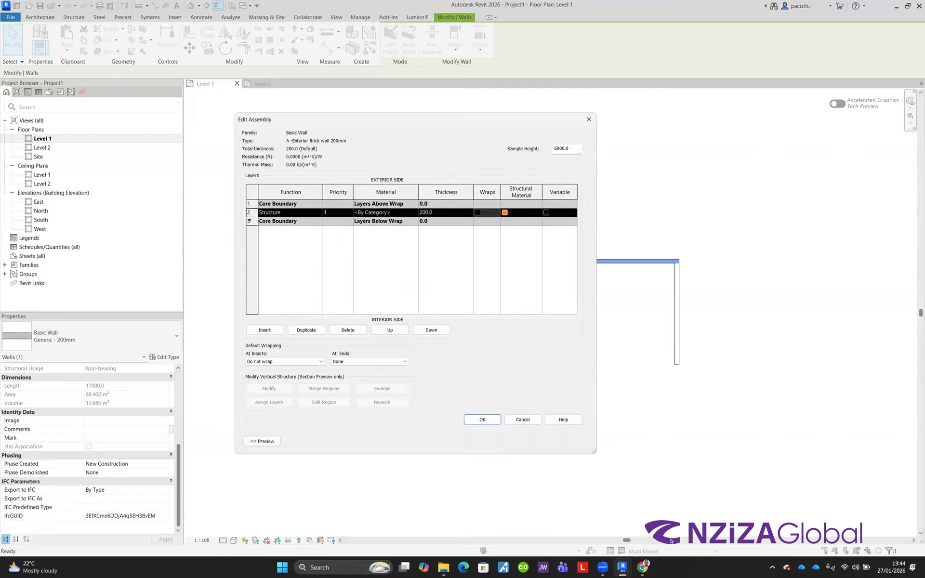
left_click(265, 331)
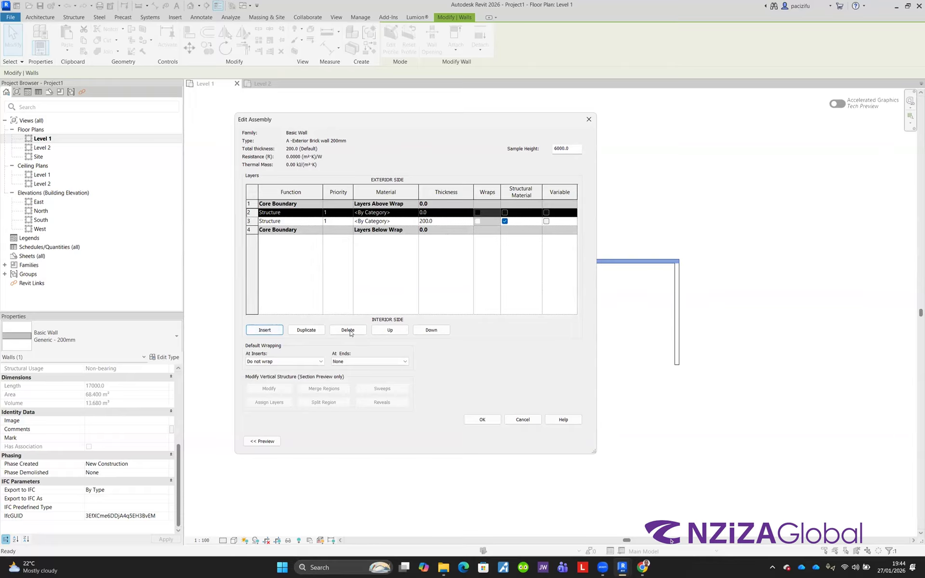
left_click(390, 330)
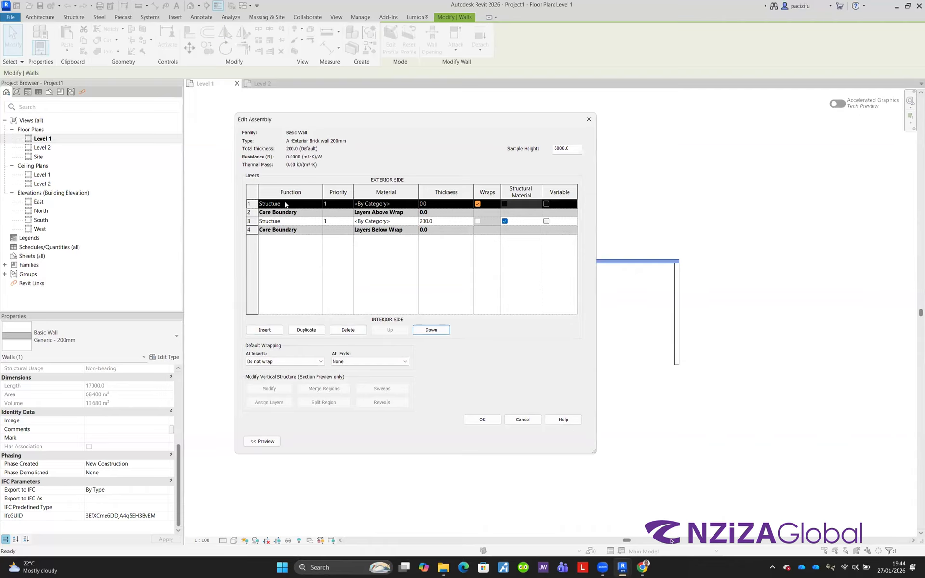
Step: Set the new layer's function to Finish 1
left_click(297, 203)
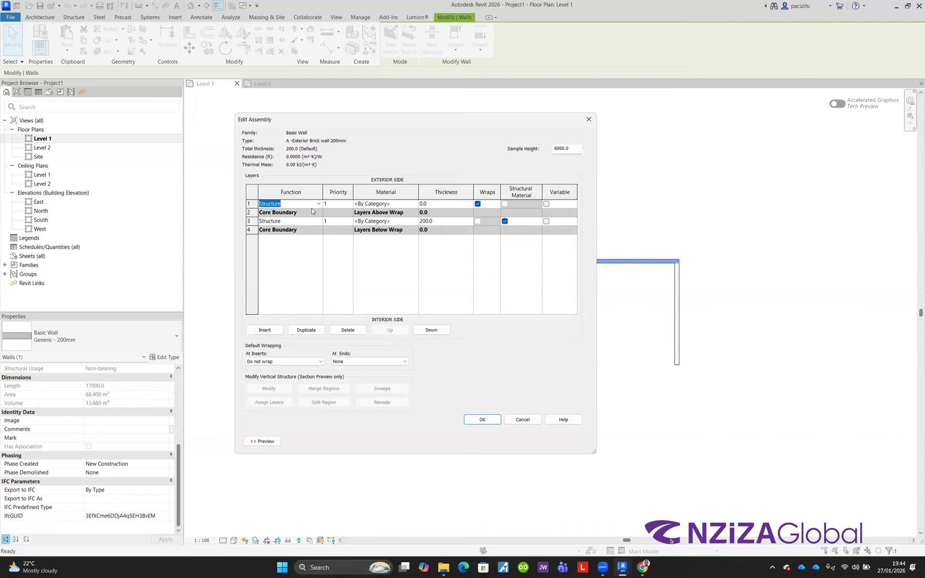
left_click(318, 205)
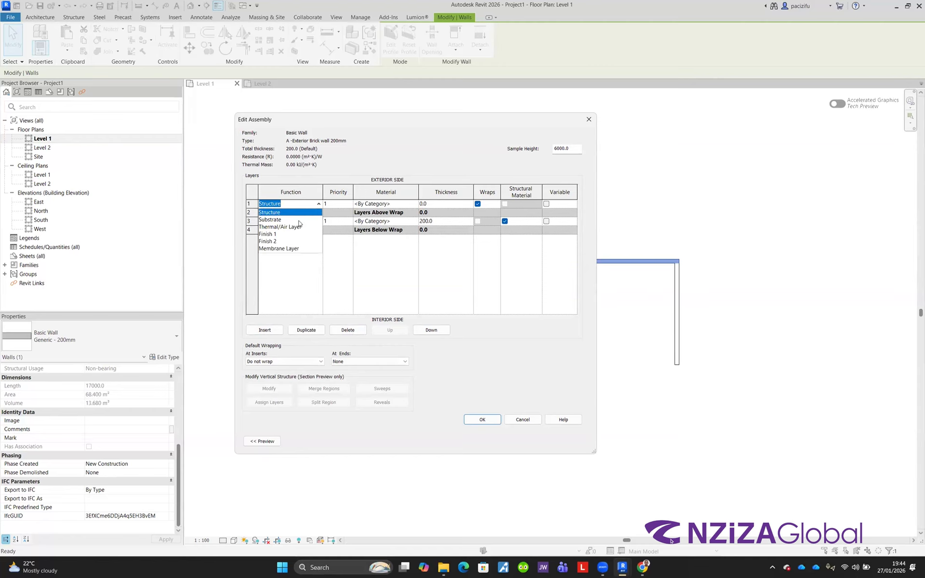
left_click(267, 235)
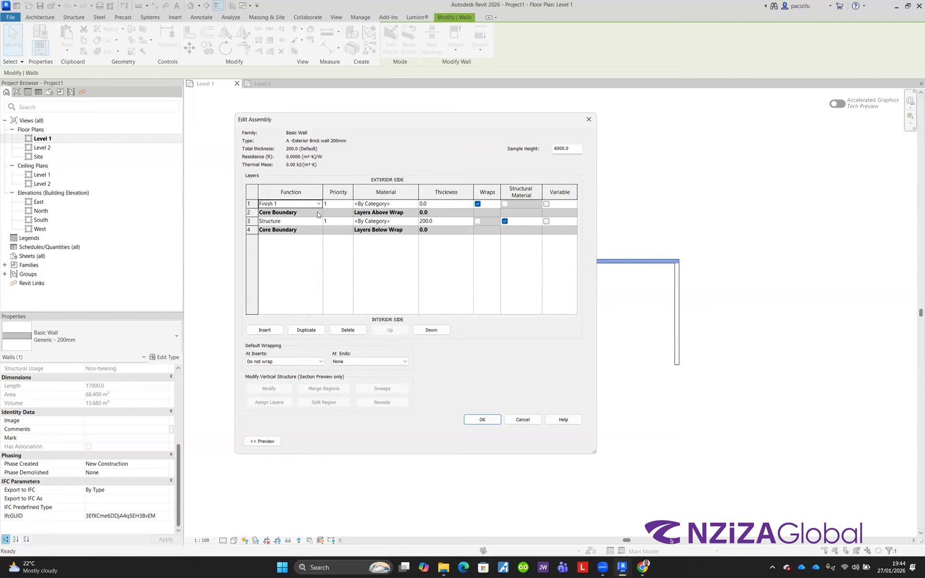
Step: Open the material browser for the new layer and search the project materials for Plas
left_click(403, 204)
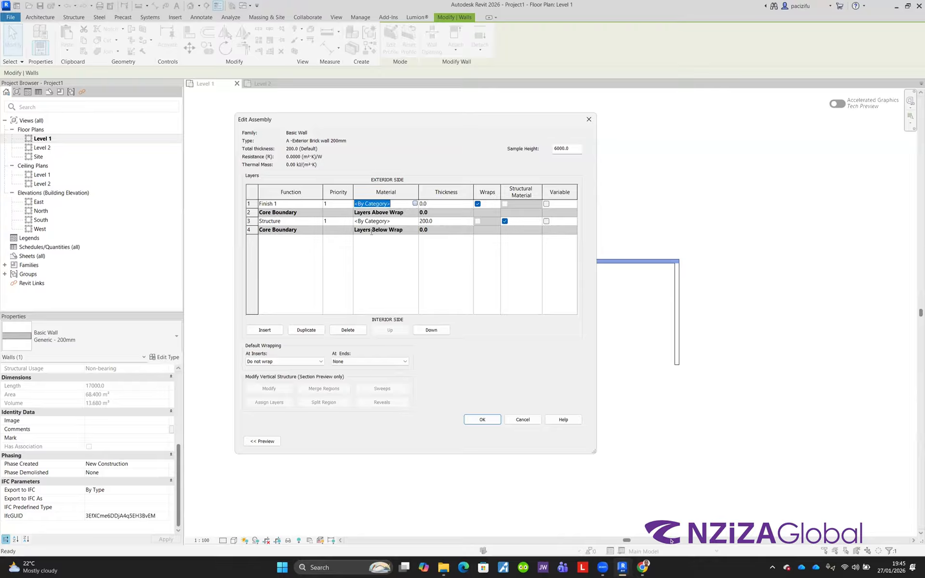
left_click(414, 203)
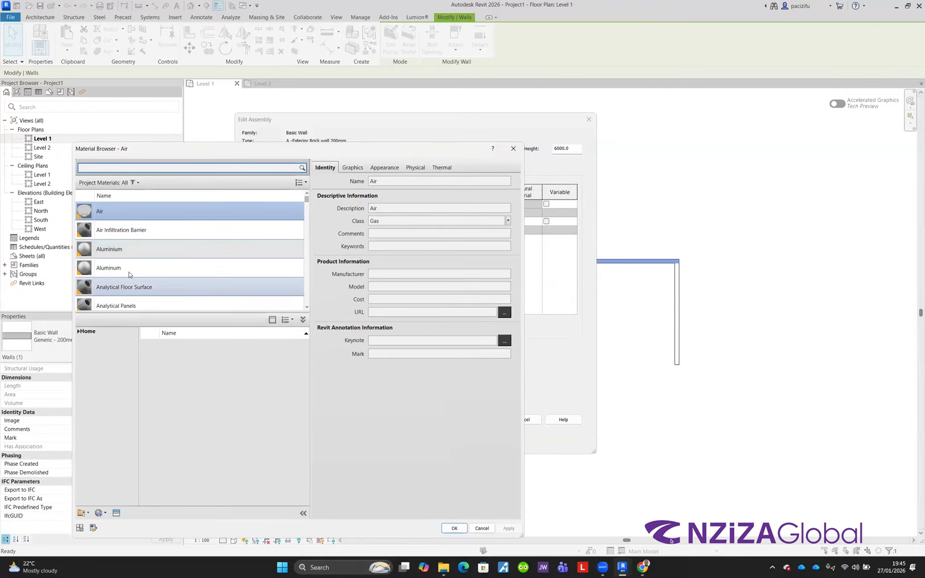
scroll(129, 271, "down", 1)
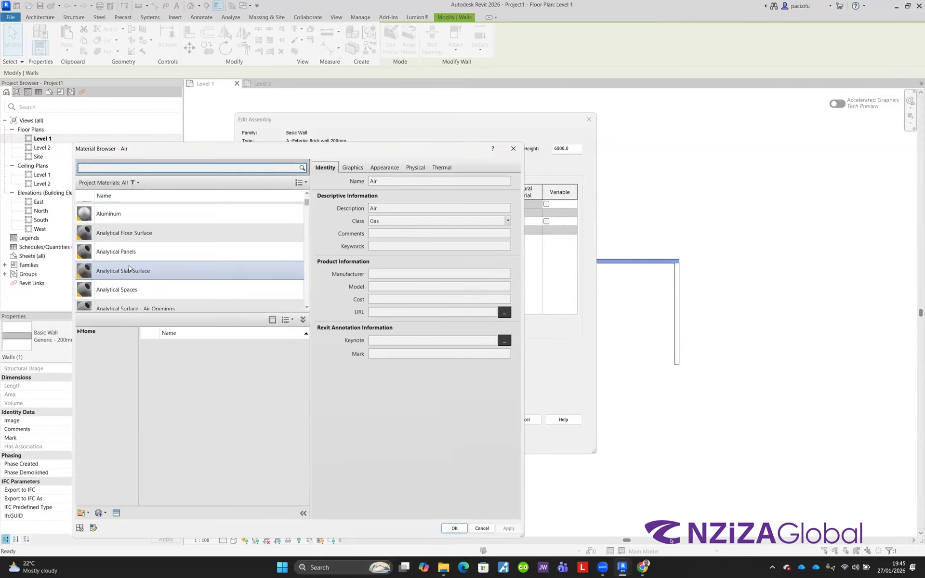
scroll(129, 268, "down", 3)
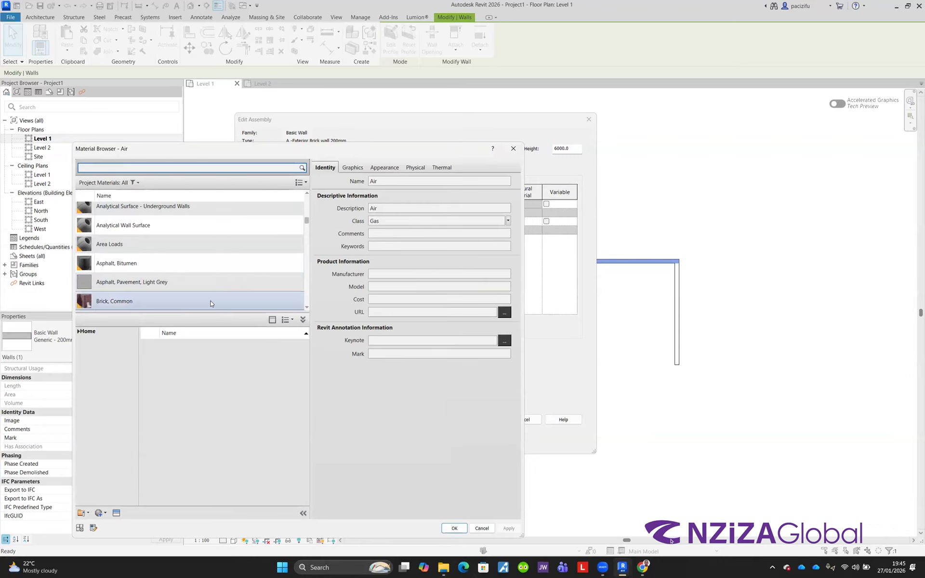
left_click(125, 170)
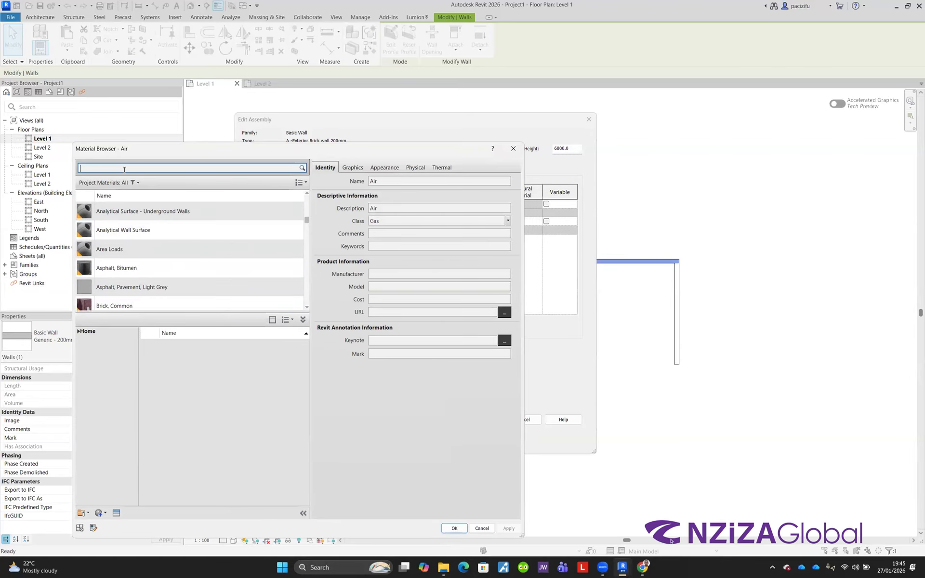
type("Pl")
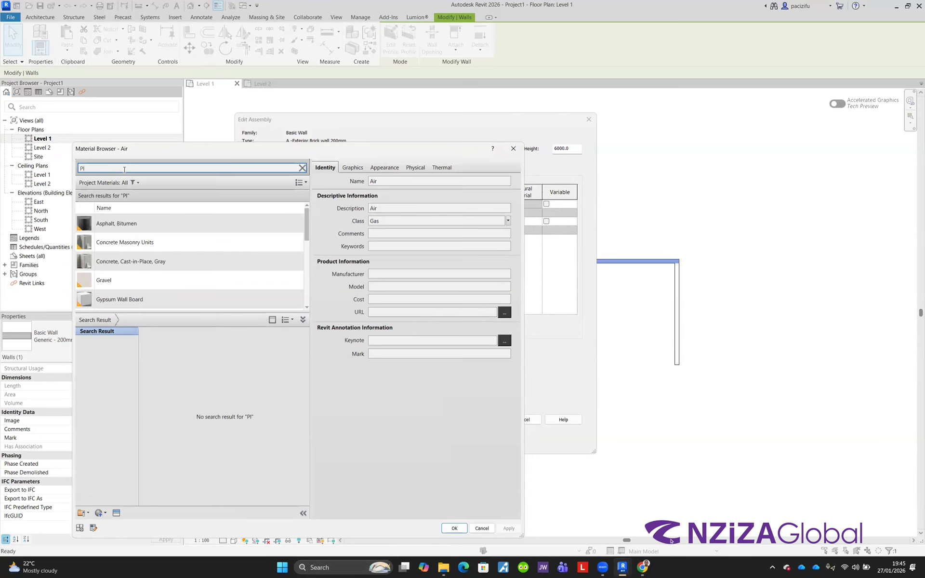
type("as")
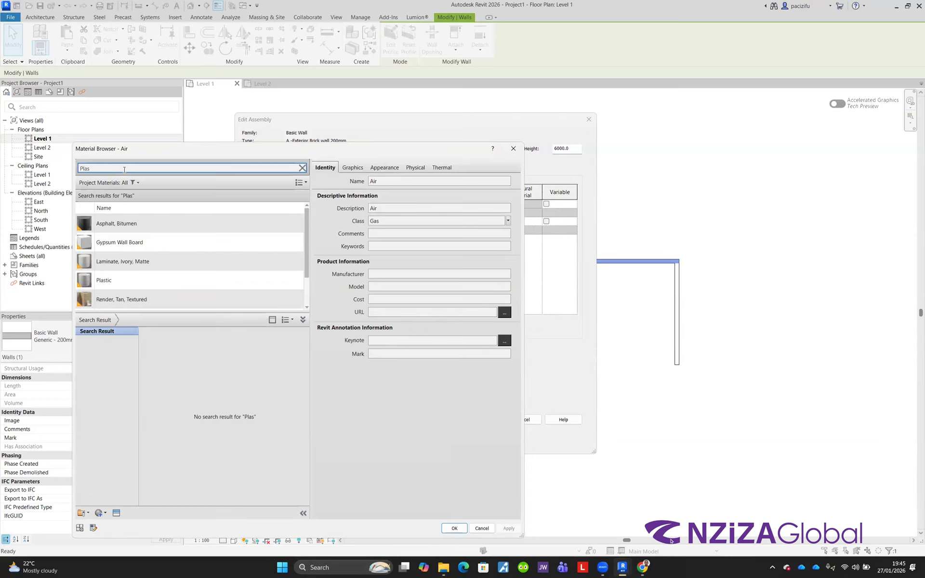
scroll(126, 298, "down", 1)
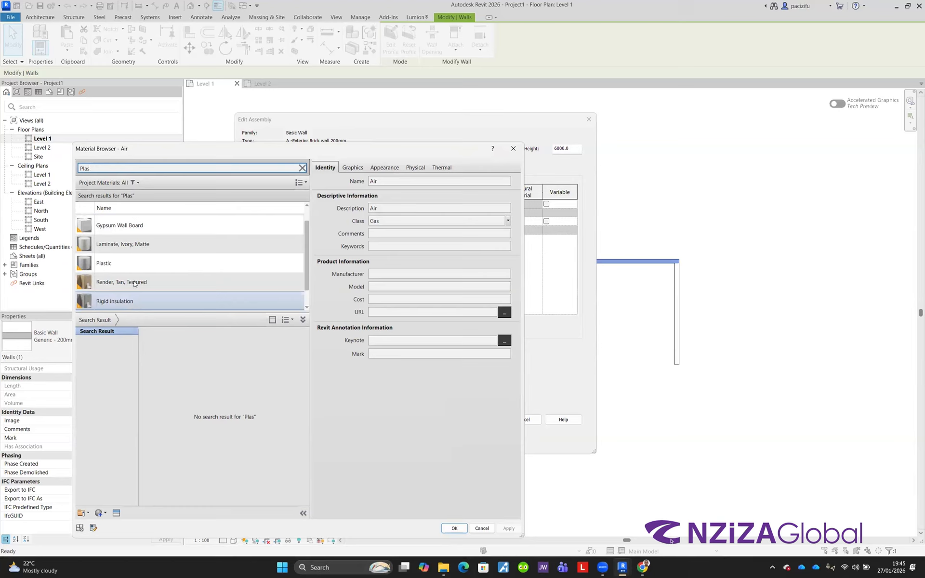
scroll(137, 271, "down", 1)
scroll(137, 271, "up", 2)
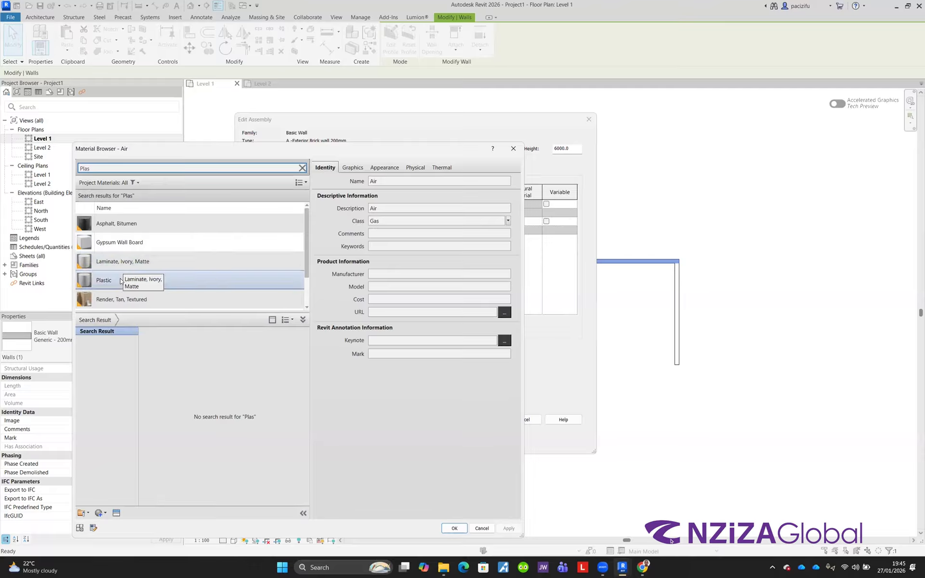
Step: Duplicate the Gypsum Wall Board material with its assets and rename the copy Cement plaster
left_click(114, 244)
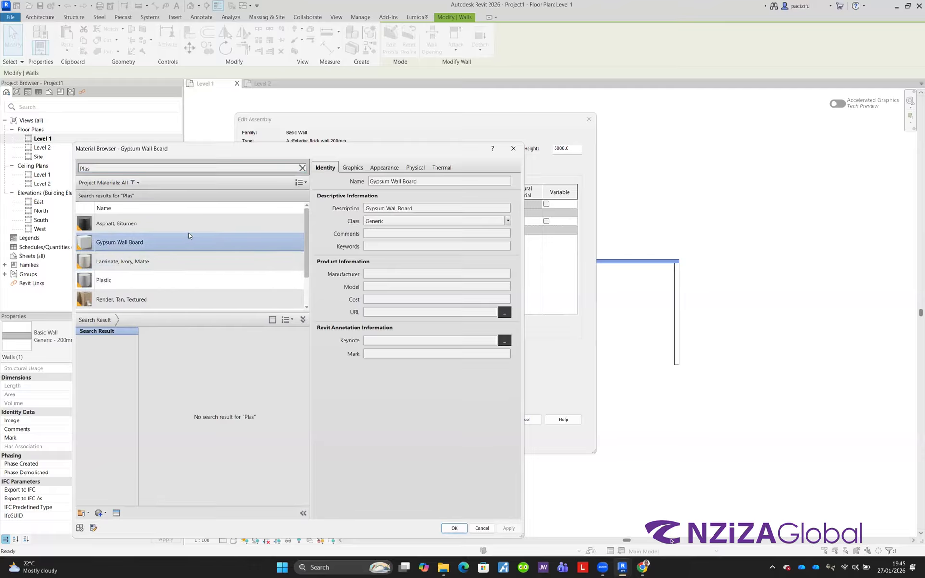
right_click(124, 244)
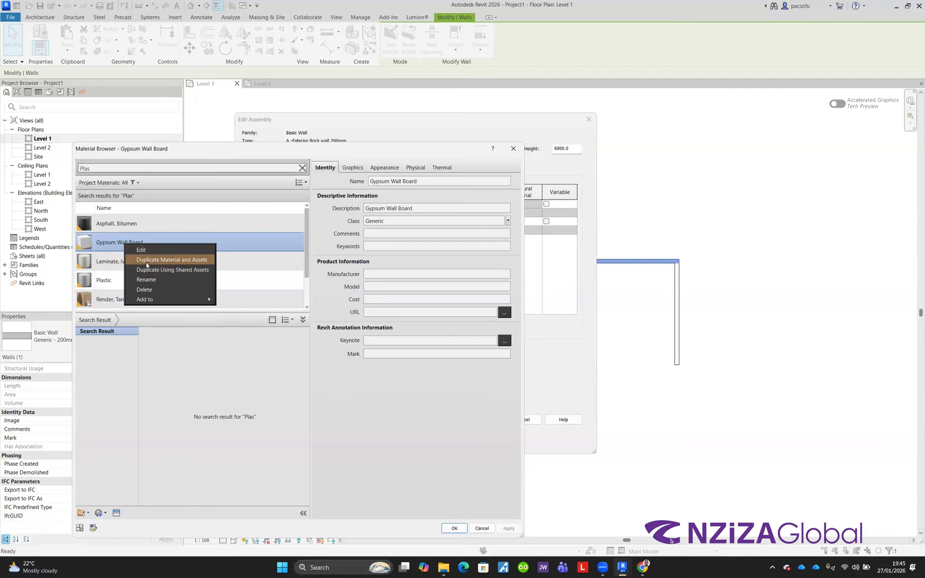
left_click(146, 262)
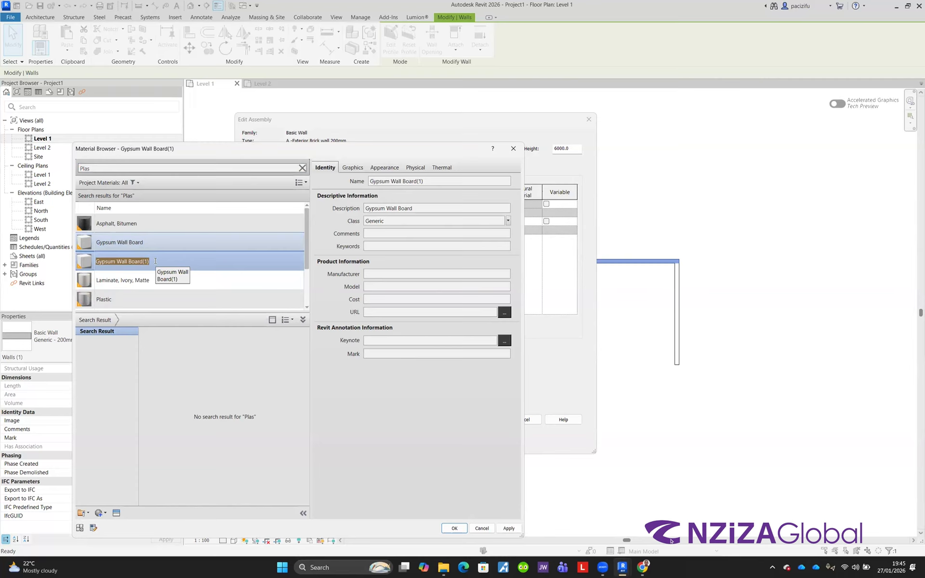
type("Cement plaster")
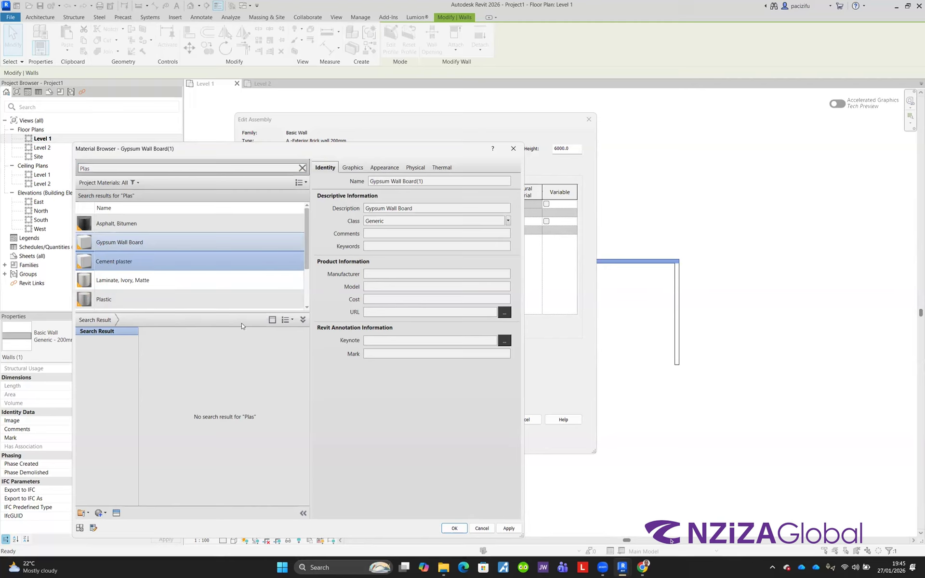
key("Return")
Step: Set the new material's description to Cement plaster
left_click(421, 207)
left_click_drag(420, 207, 330, 213)
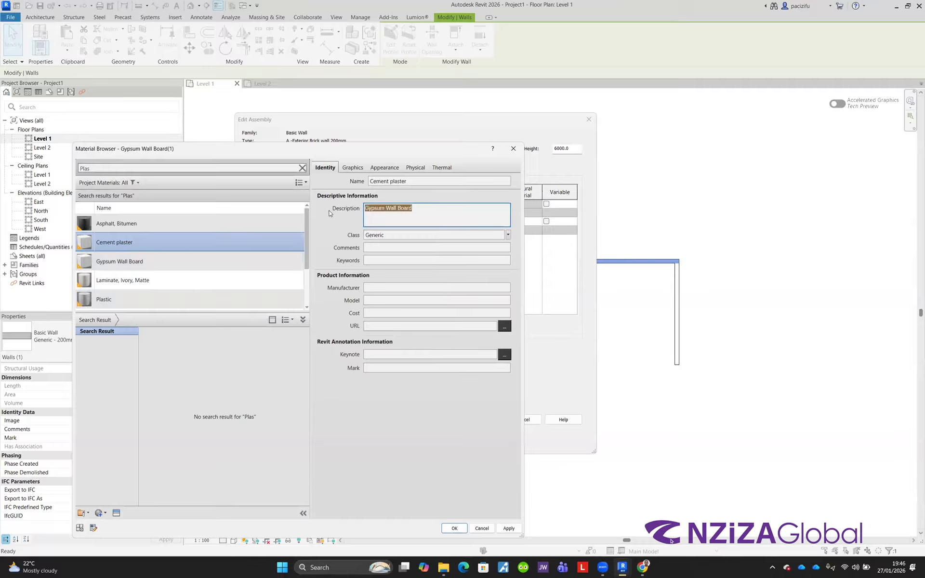
type("Cement plaster")
Step: Review the new material's Identity, Graphics, Appearance, Physical and Thermal settings
left_click(377, 168)
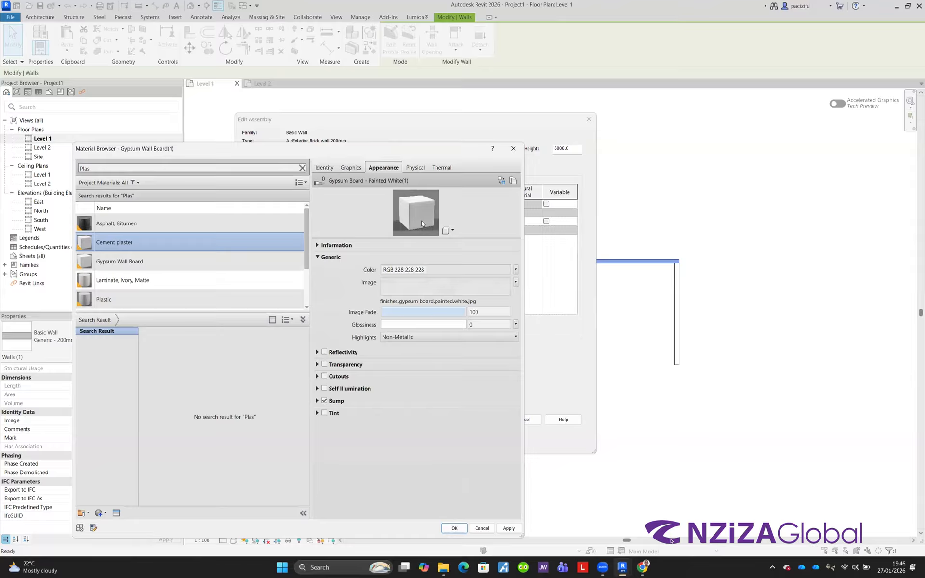
left_click(349, 169)
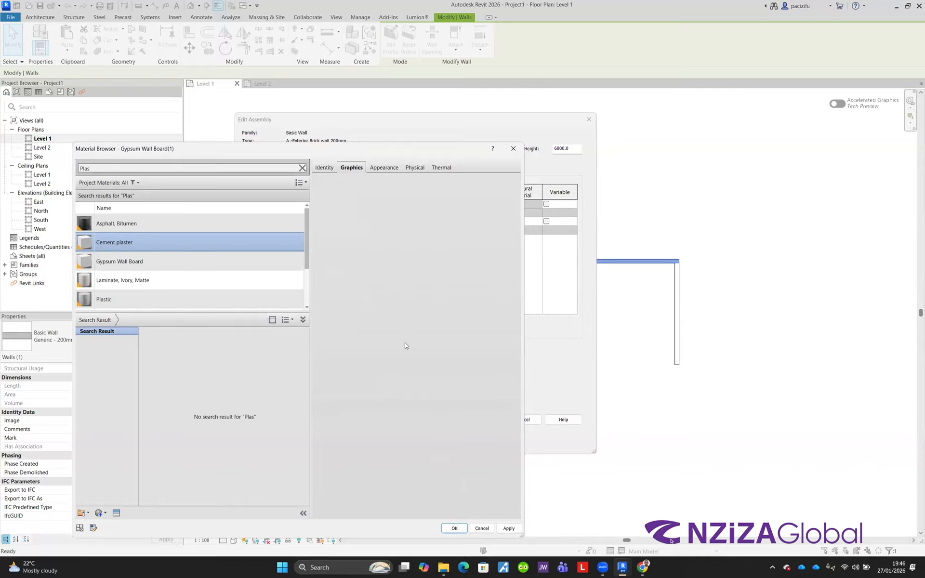
left_click(329, 168)
left_click(363, 168)
left_click(387, 166)
left_click(328, 168)
left_click(363, 168)
left_click(332, 169)
left_click(352, 169)
left_click(376, 167)
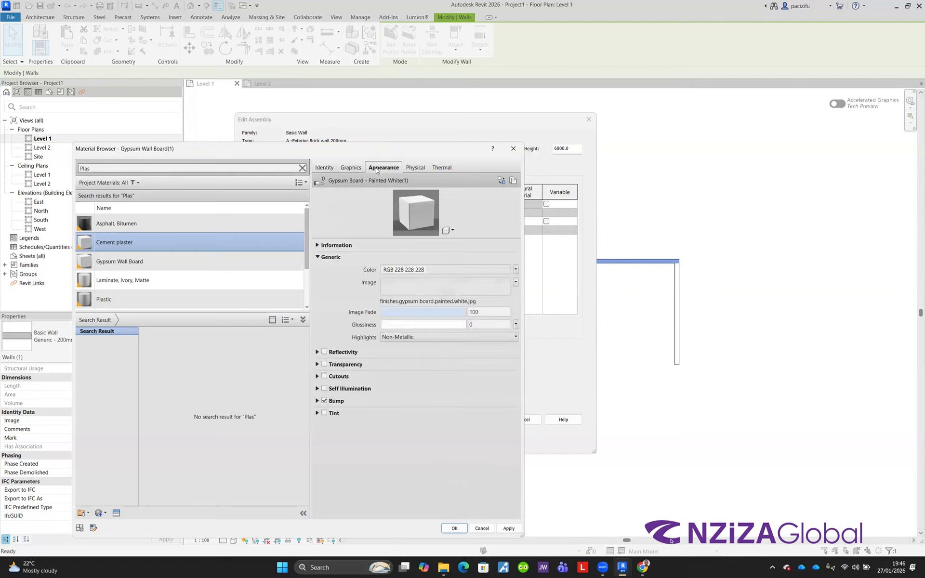
left_click(351, 168)
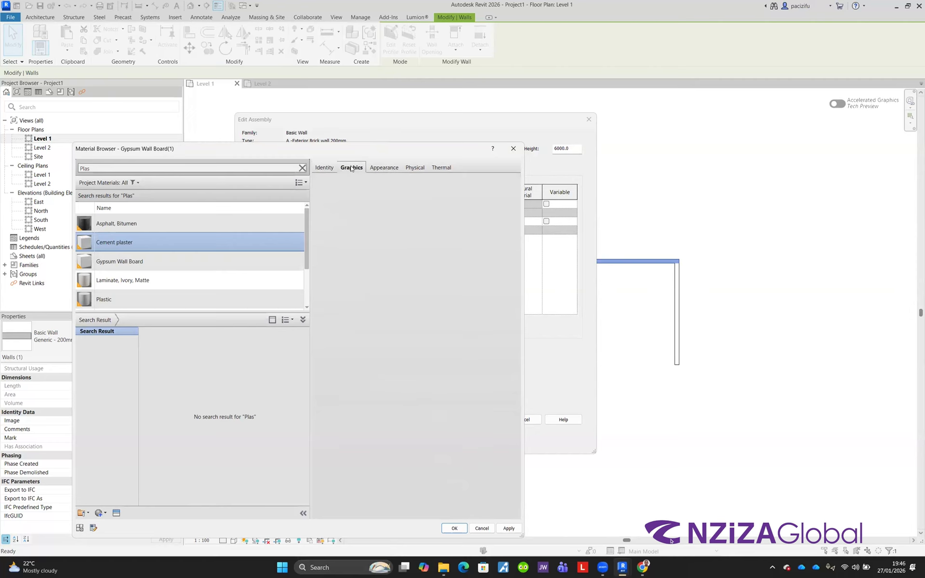
left_click(376, 168)
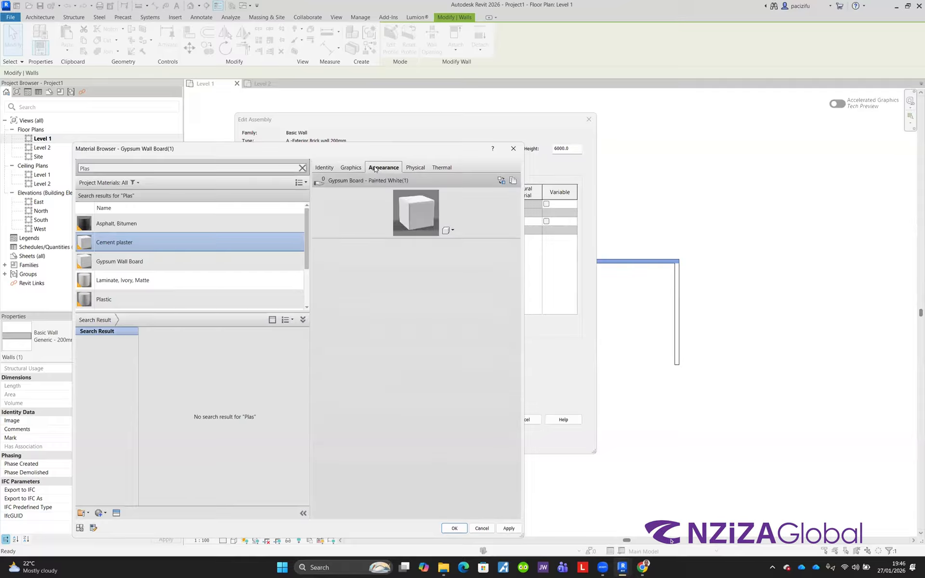
left_click(414, 167)
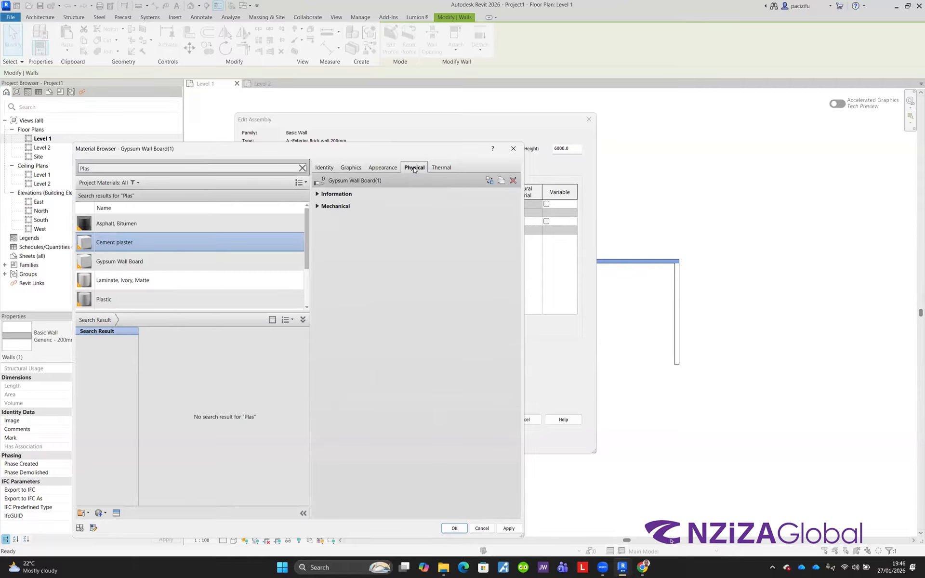
left_click(439, 168)
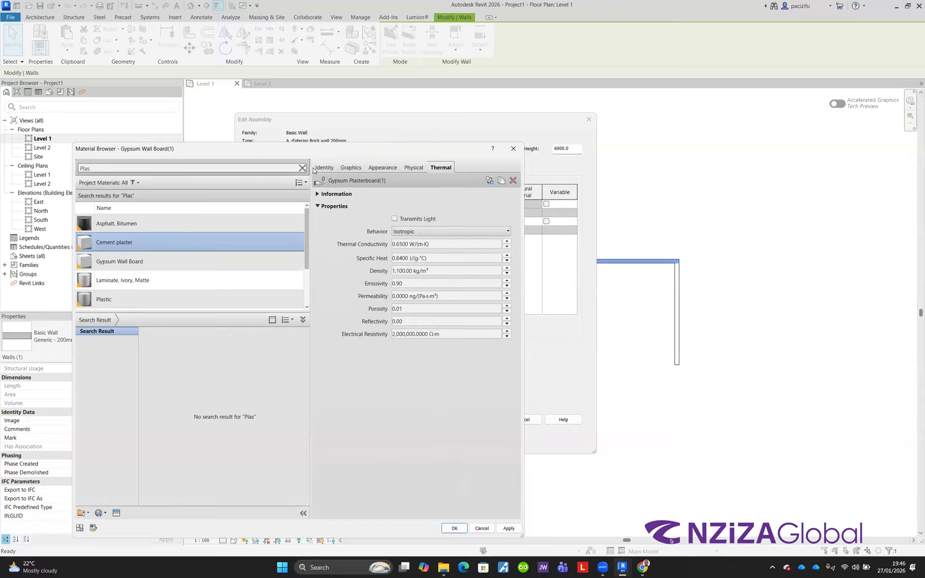
Step: Assign the Cement plaster material to the new finish layer and close the material browser
left_click(383, 167)
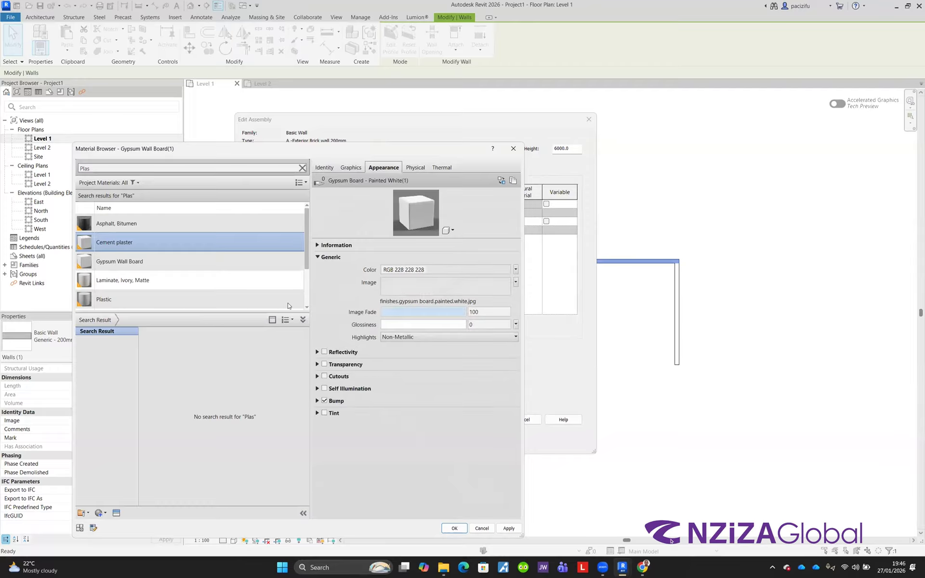
scroll(288, 302, "down", 1)
left_click(455, 528)
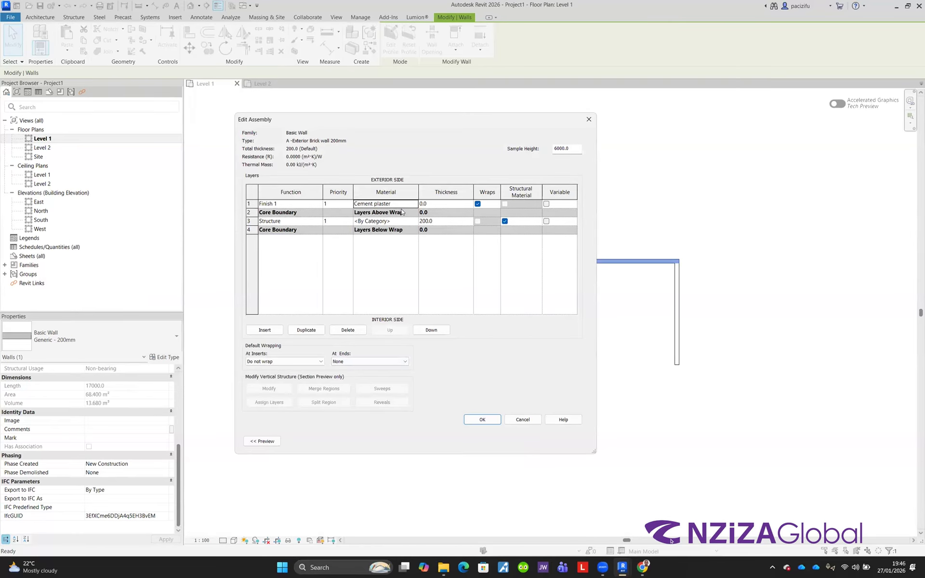
Step: Set the Cement plaster finish layer to 20 mm and the structure layer to 200 mm, then confirm the wall type
left_click(429, 204)
type("20")
left_click(436, 221)
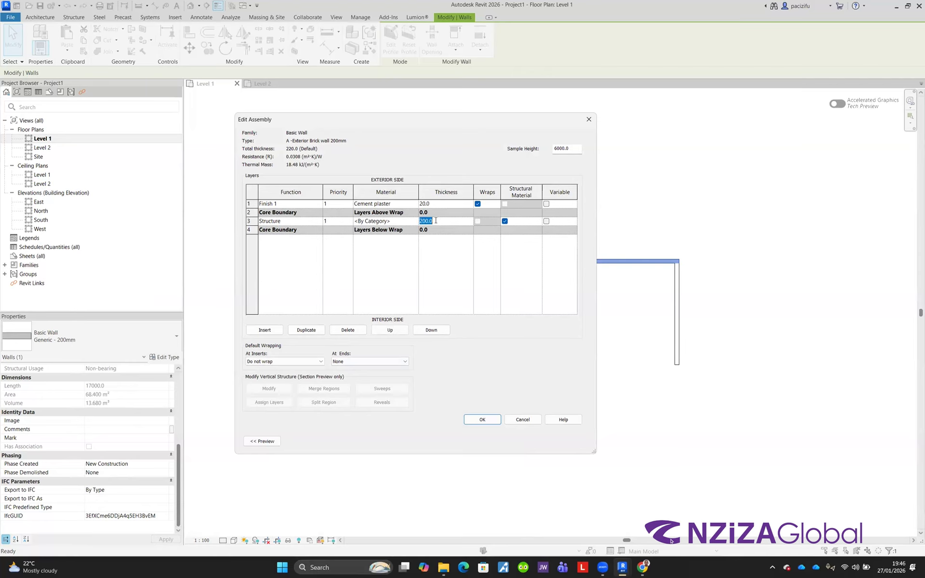
type("180")
double_click(439, 223)
type("200")
left_click(483, 419)
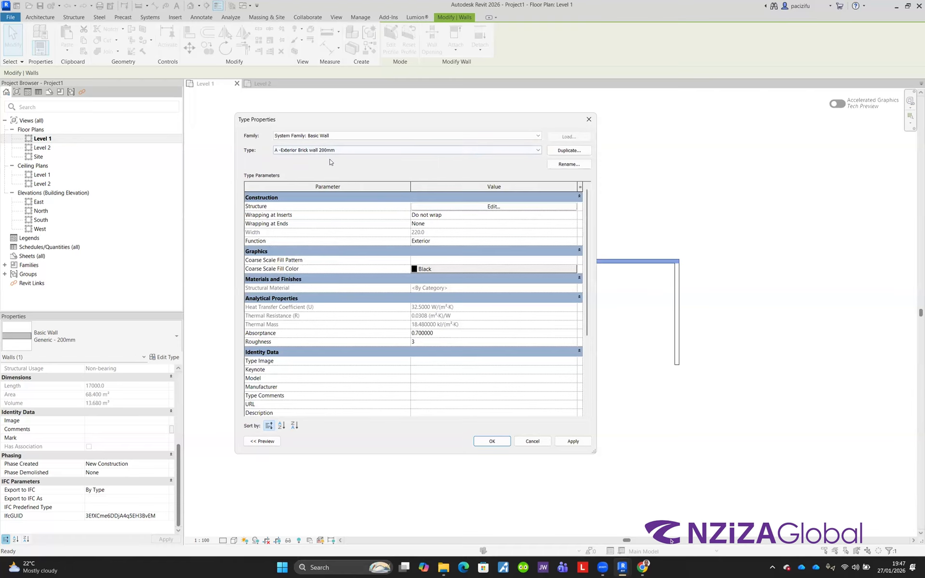
left_click(491, 440)
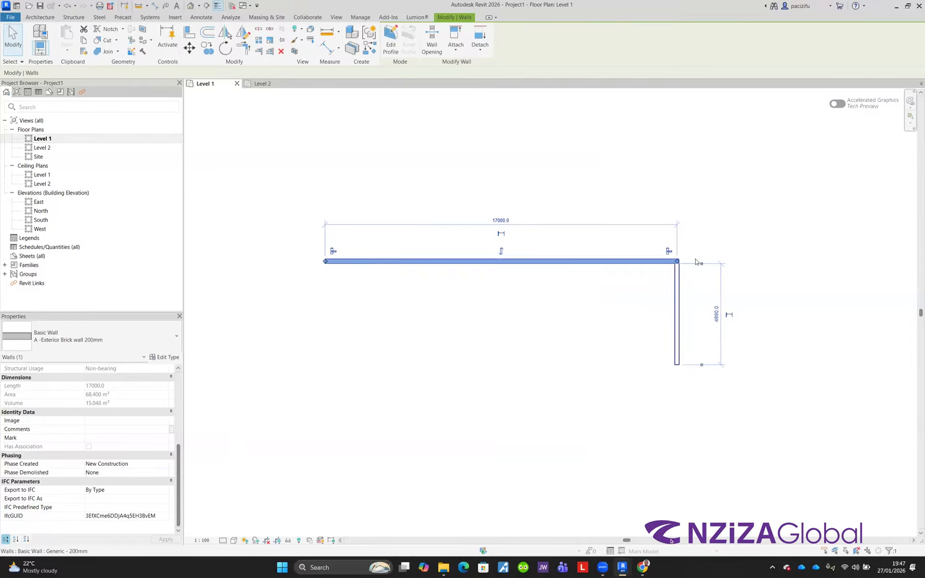
Step: Zoom into the wall corner and select each wall to inspect its type
scroll(679, 265, "up", 6)
left_click(521, 320)
scroll(527, 302, "down", 2)
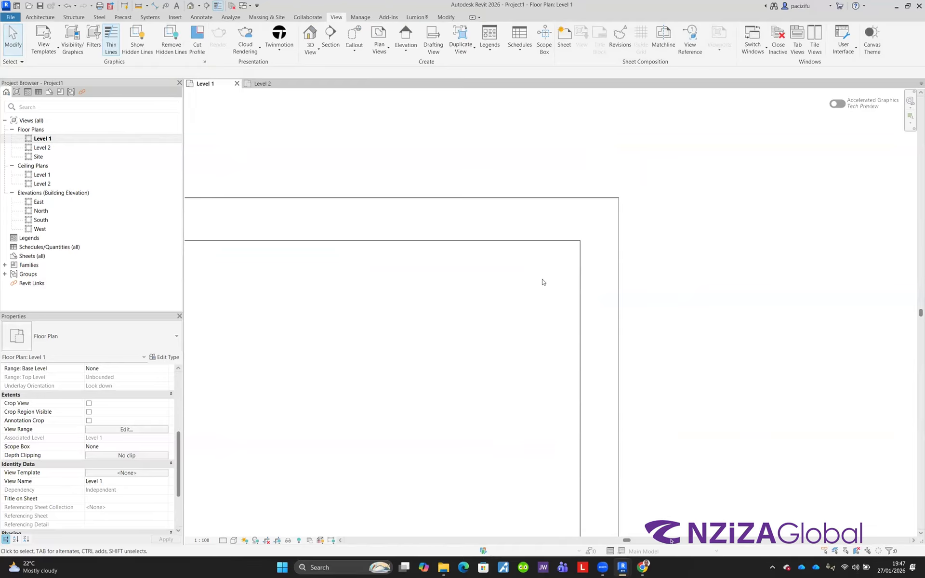
left_click(584, 282)
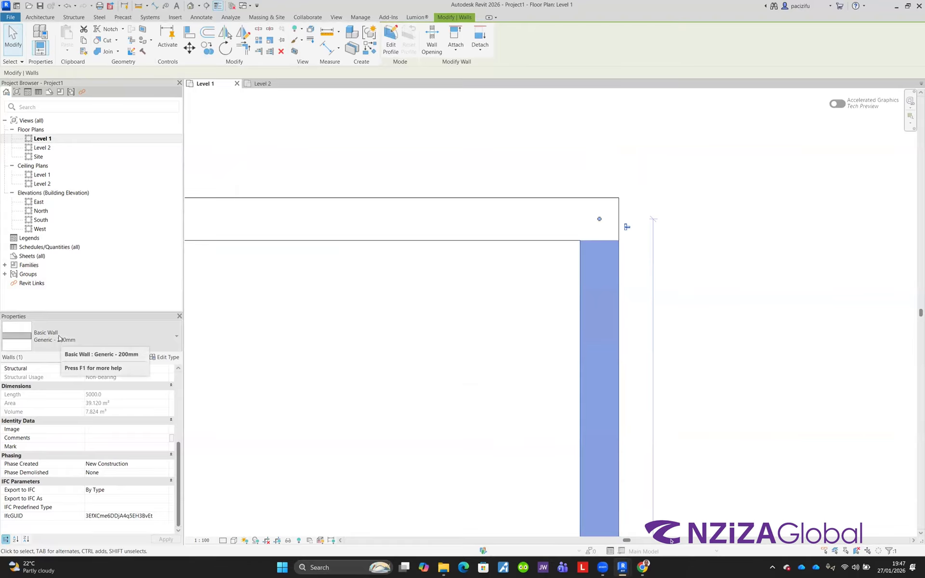
left_click(393, 239)
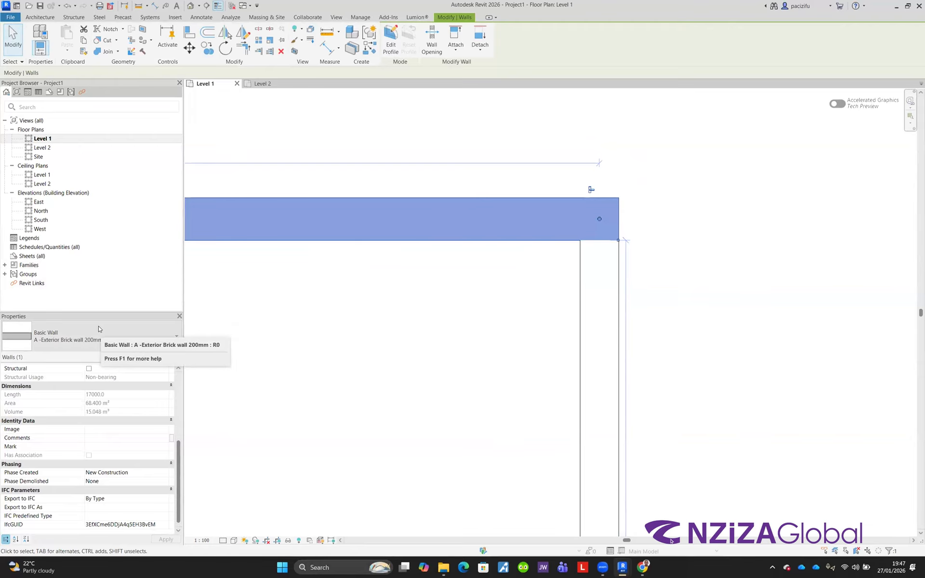
left_click(326, 316)
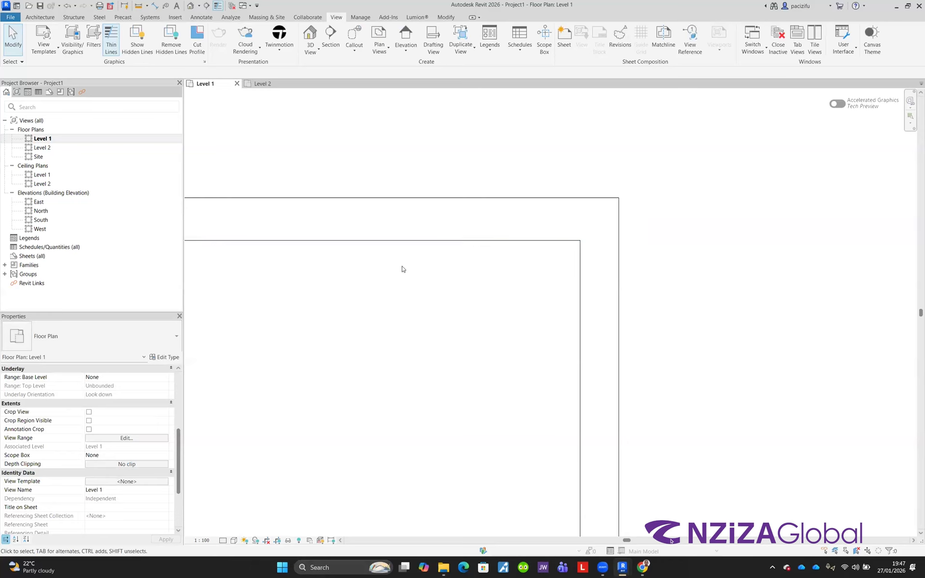
Step: Set the view's detail level to Fine
left_click(223, 542)
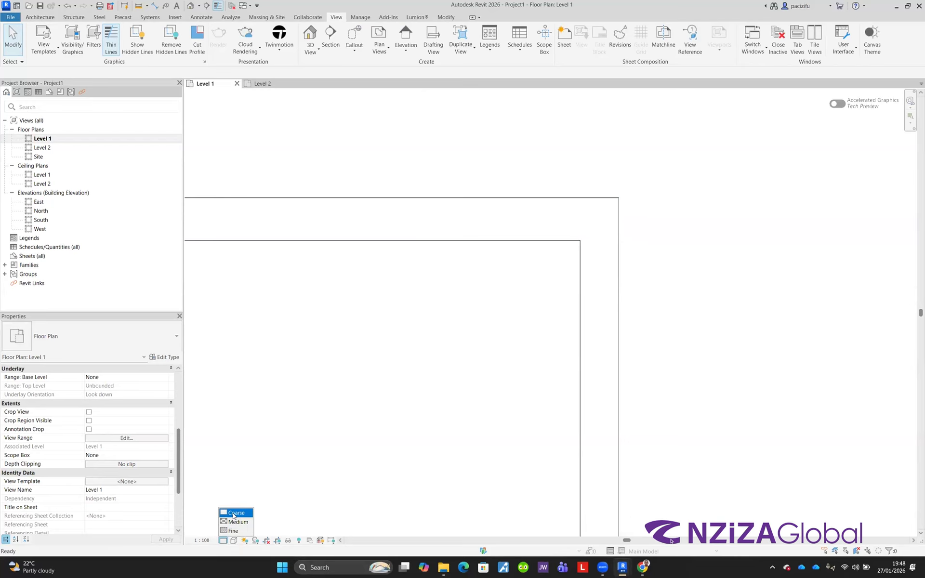
left_click(229, 532)
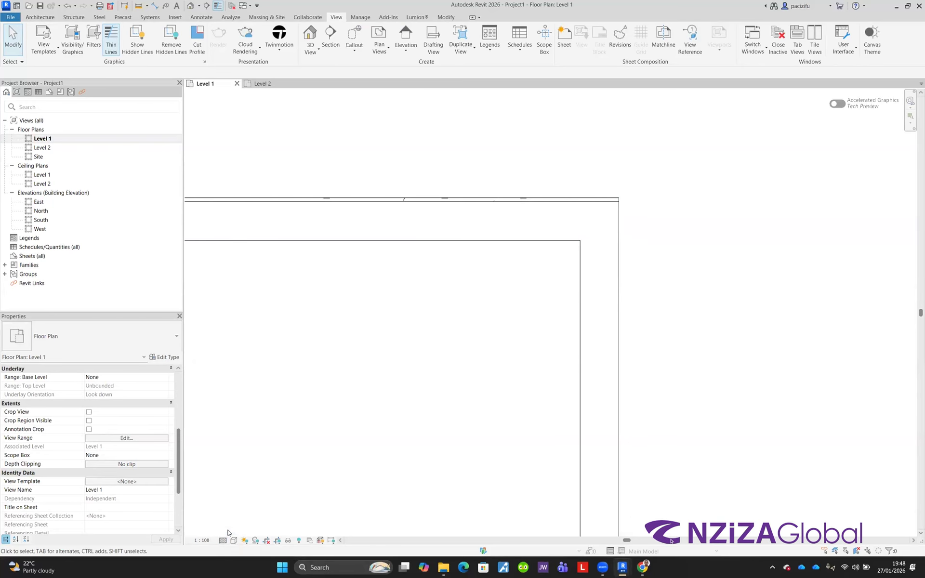
scroll(631, 198, "up", 2)
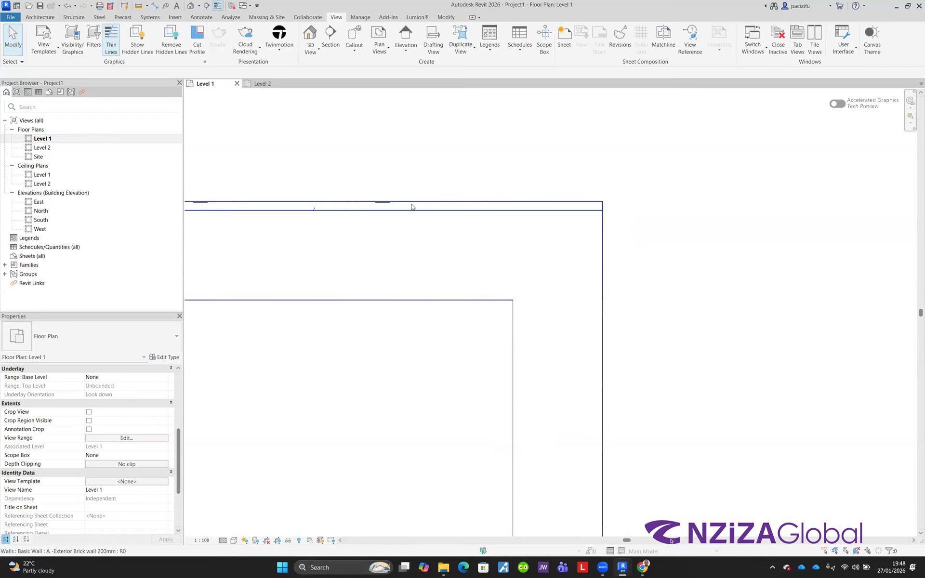
scroll(390, 226, "down", 3)
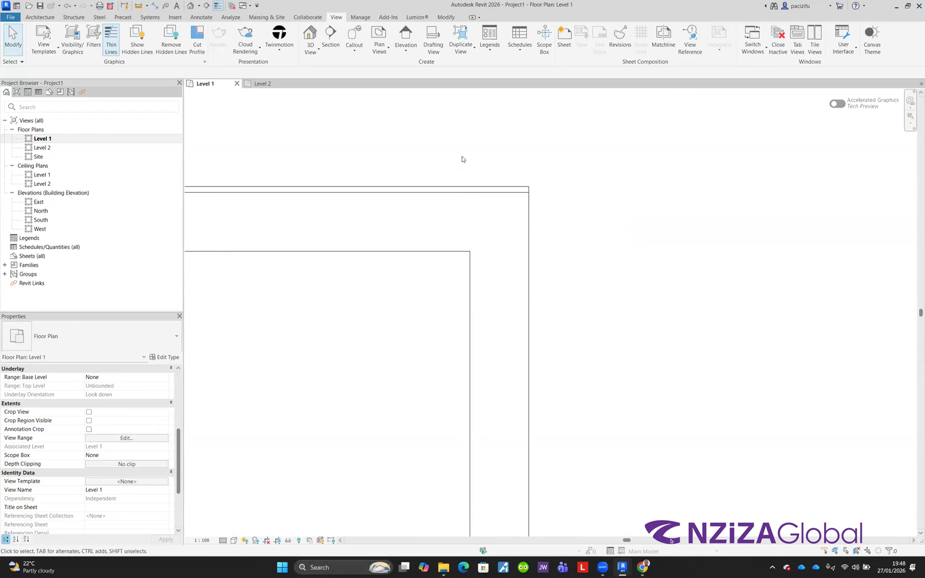
left_click(222, 540)
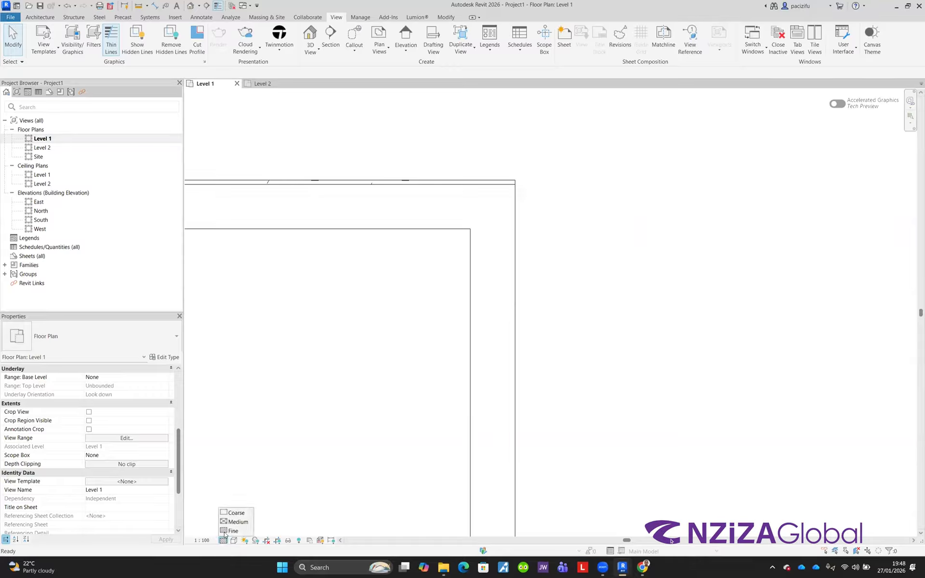
left_click(233, 522)
scroll(383, 218, "up", 1)
scroll(366, 288, "down", 1)
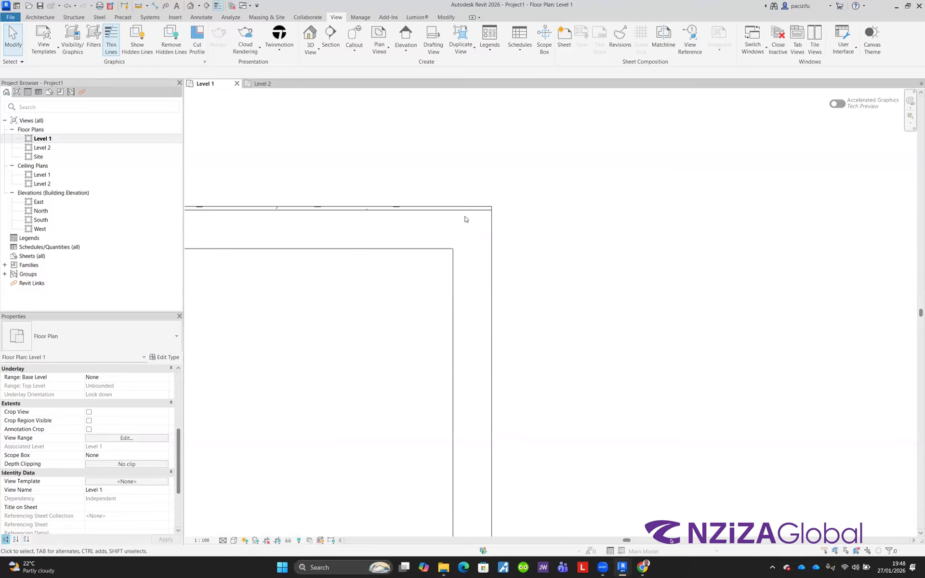
left_click(223, 540)
left_click(233, 531)
Step: Set the view's visual style to Wireframe
left_click(234, 541)
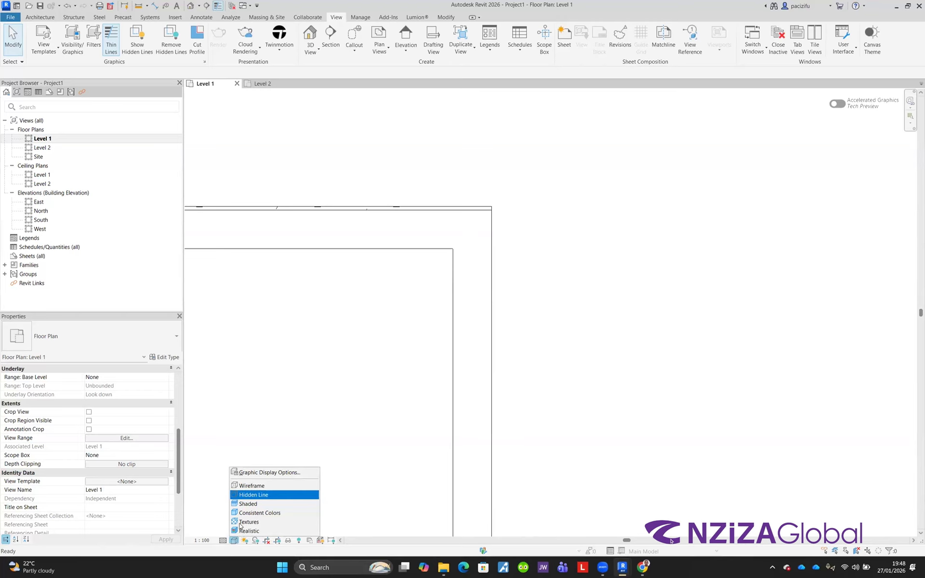
left_click(250, 488)
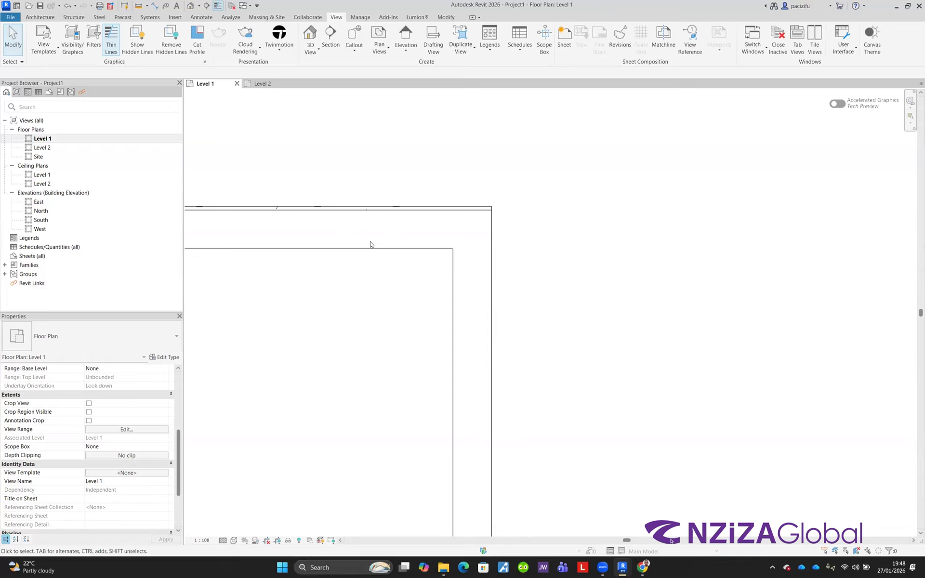
scroll(434, 304, "down", 3)
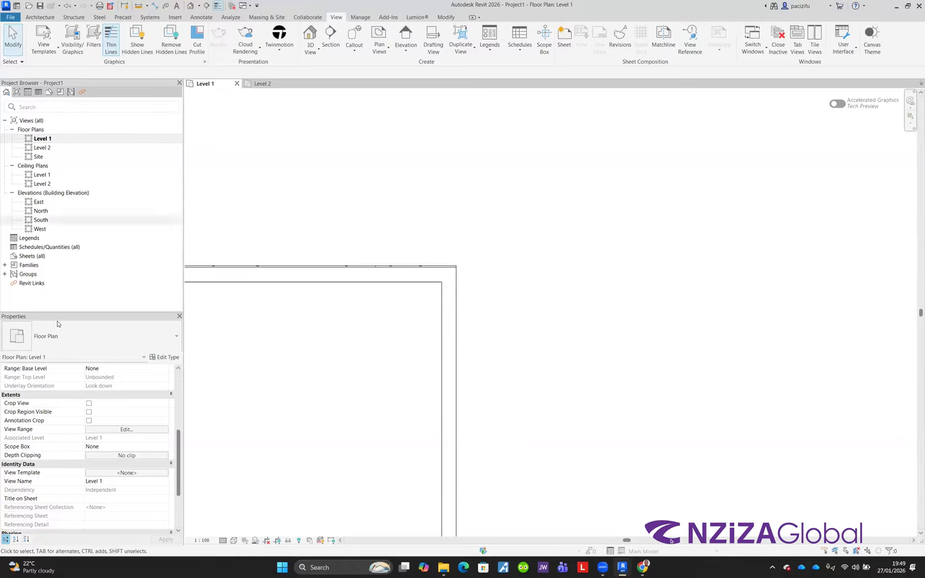
Step: Draw a vertical Exterior - Brick on Mtl. Stud wall about 2000 mm long crossing the exterior wall
left_click(42, 19)
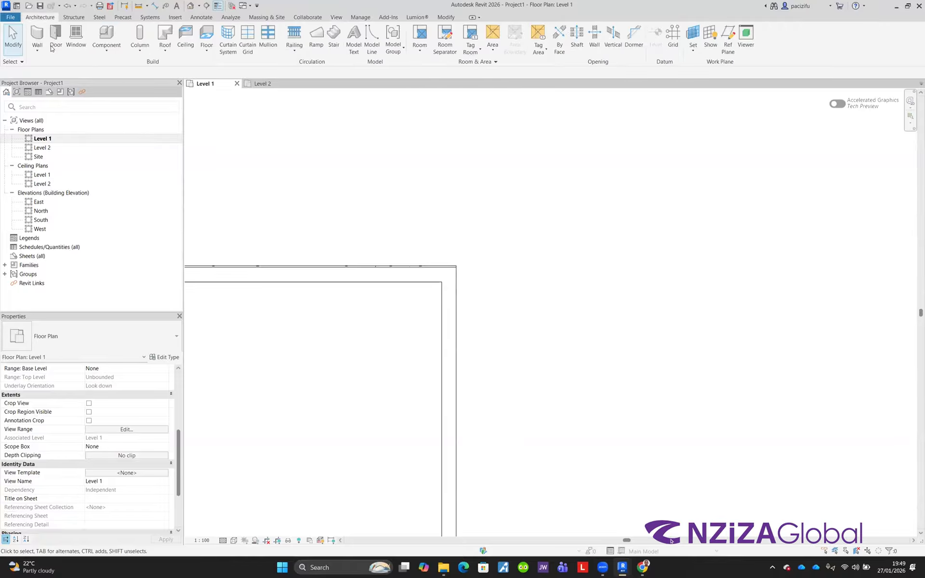
left_click(41, 34)
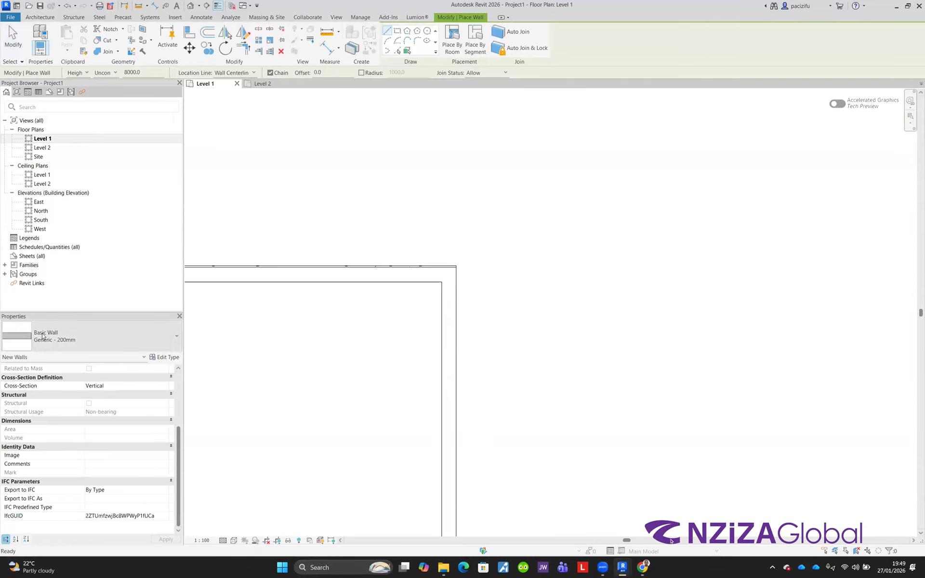
left_click(86, 336)
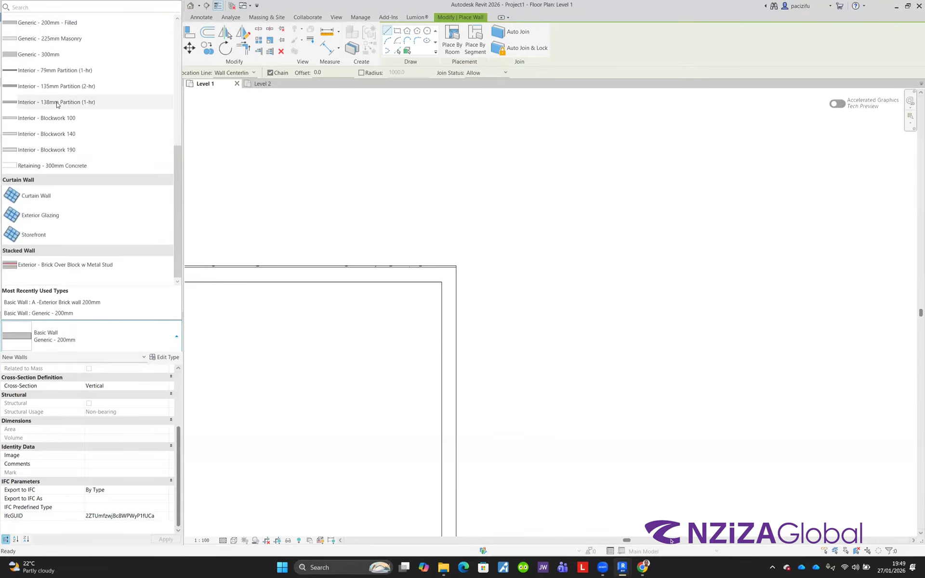
scroll(56, 107, "up", 2)
scroll(56, 105, "up", 2)
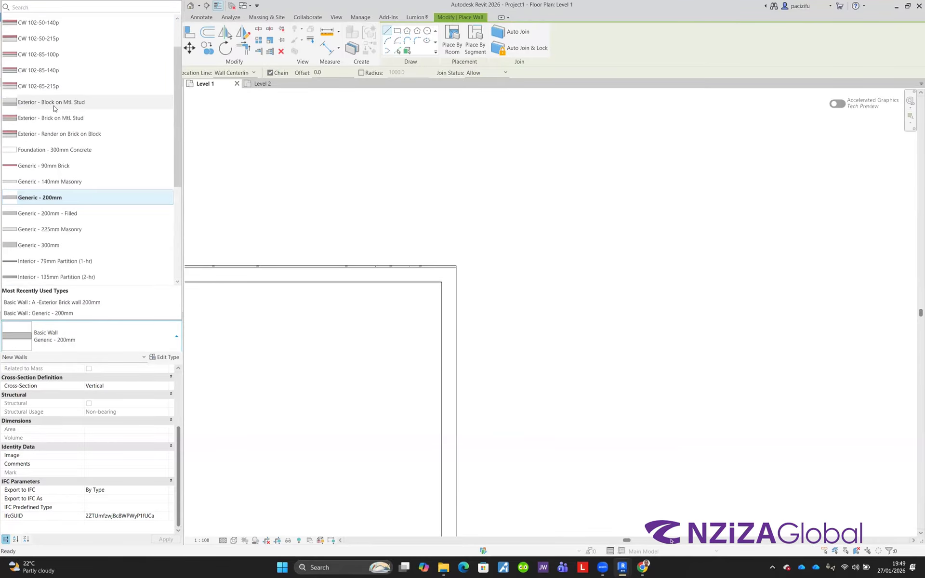
left_click(51, 118)
left_click(255, 355)
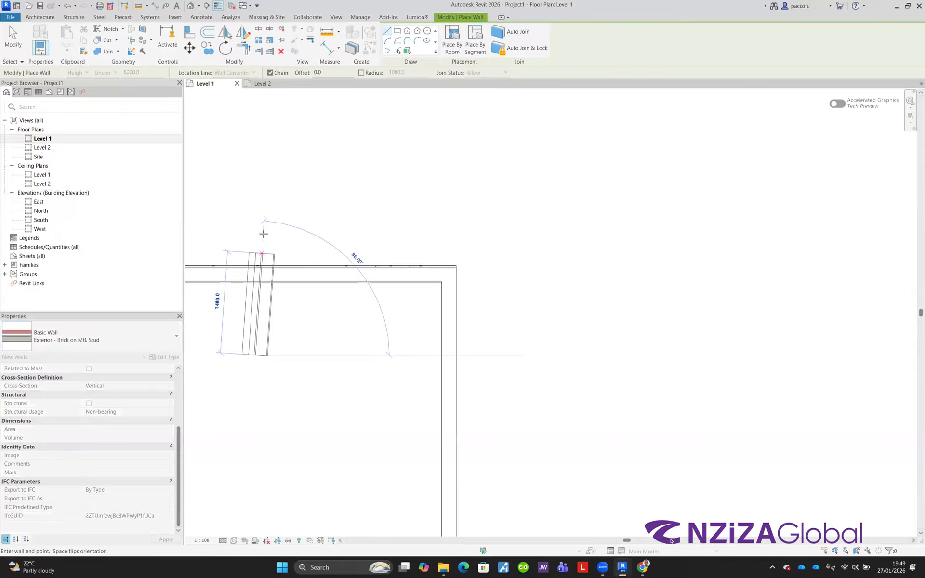
left_click(254, 209)
key("Escape")
scroll(223, 258, "up", 3)
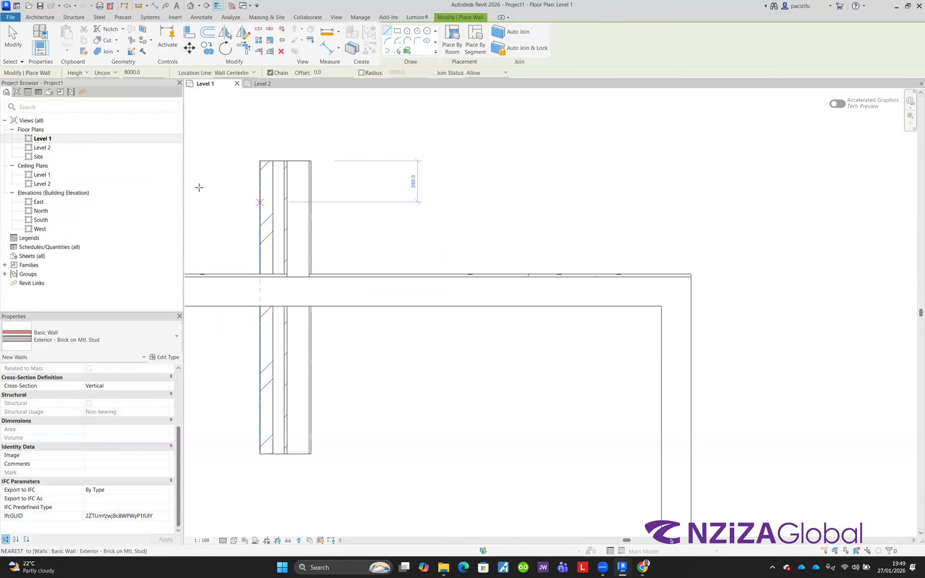
key("Escape")
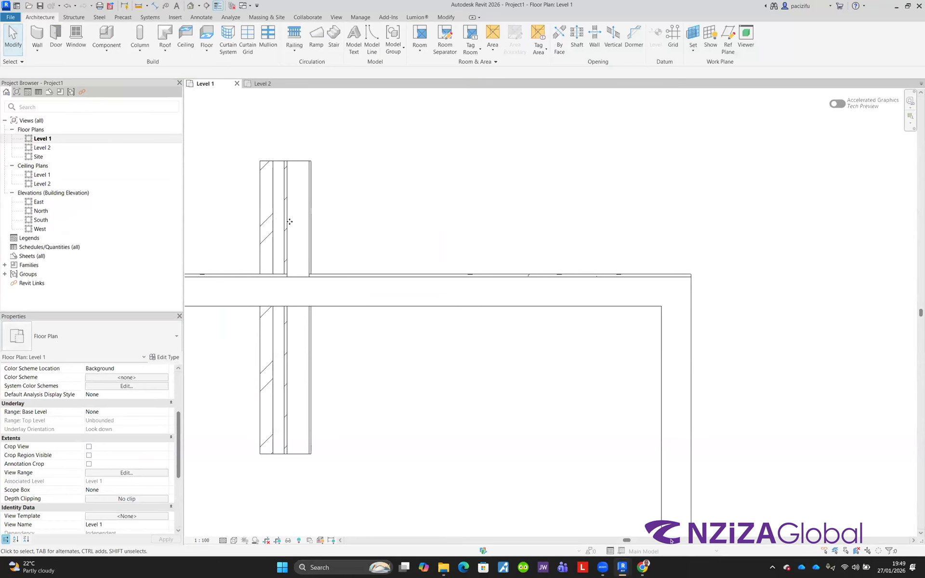
Step: Try to rotate the new brick-on-stud wall about its lower end
left_click(290, 222)
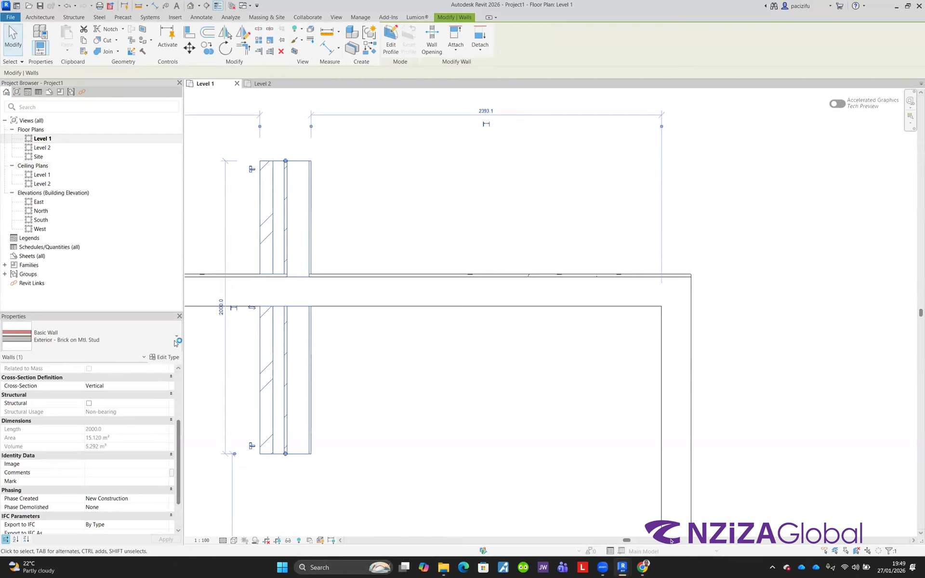
scroll(149, 392, "up", 4)
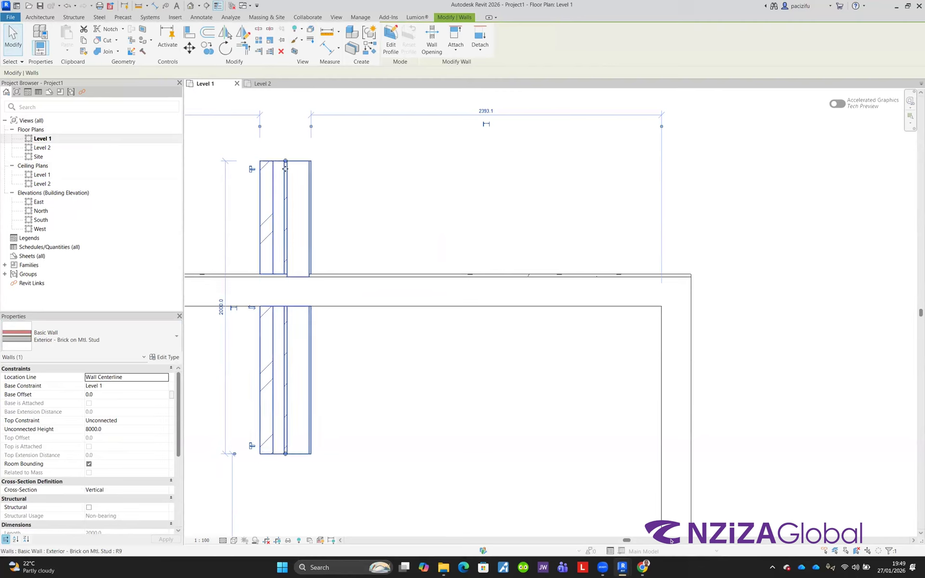
key("r")
key("s")
left_click(285, 454)
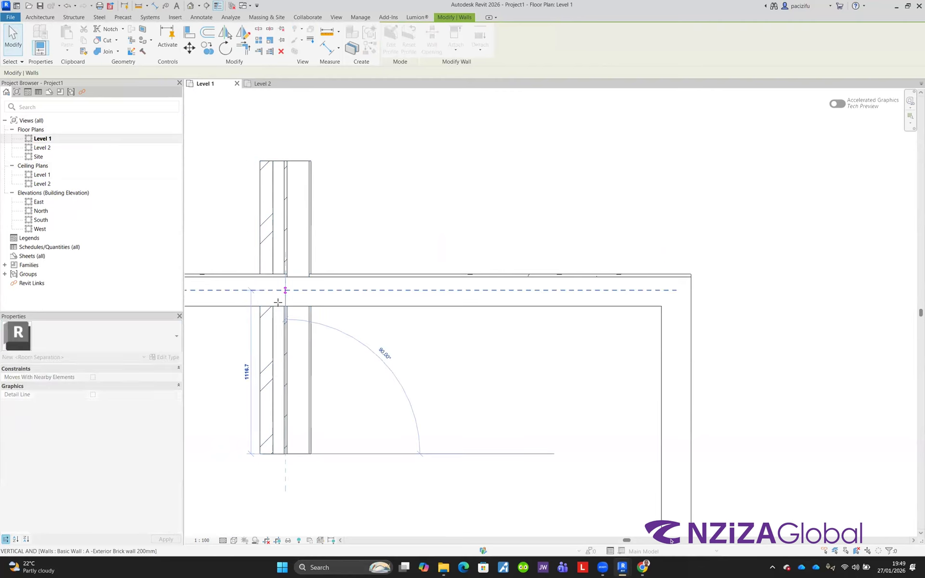
left_click(321, 250)
scroll(293, 207, "up", 1)
left_click(293, 207)
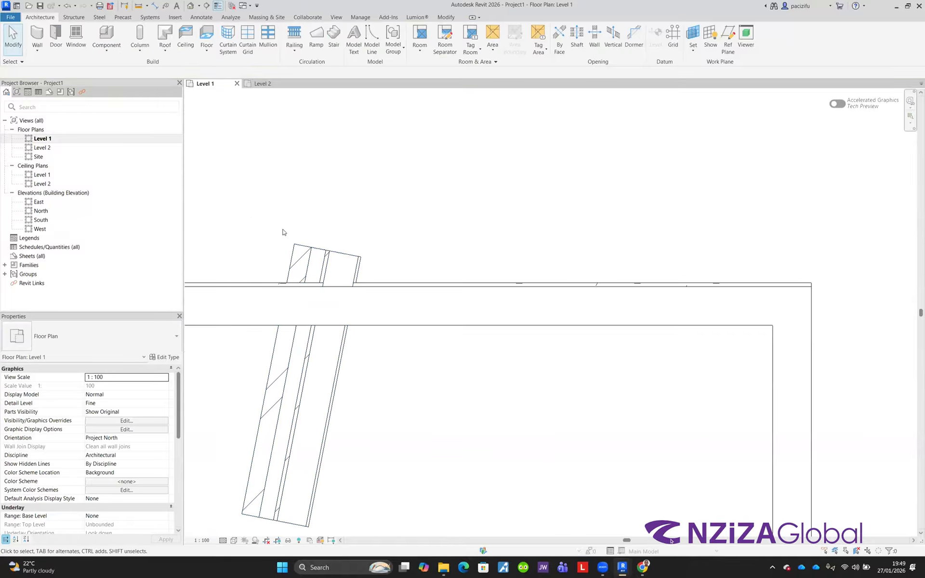
Step: Drag the brick-on-stud wall's upper end so it stands vertical, about 1700 mm long
scroll(283, 231, "down", 4)
scroll(281, 231, "up", 3)
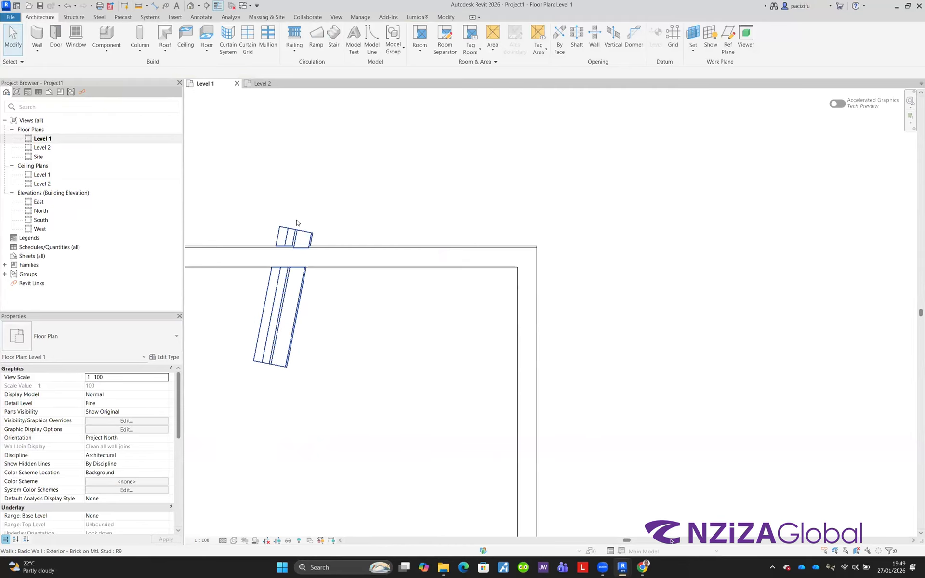
left_click(305, 222)
left_click_drag(305, 222, 262, 177)
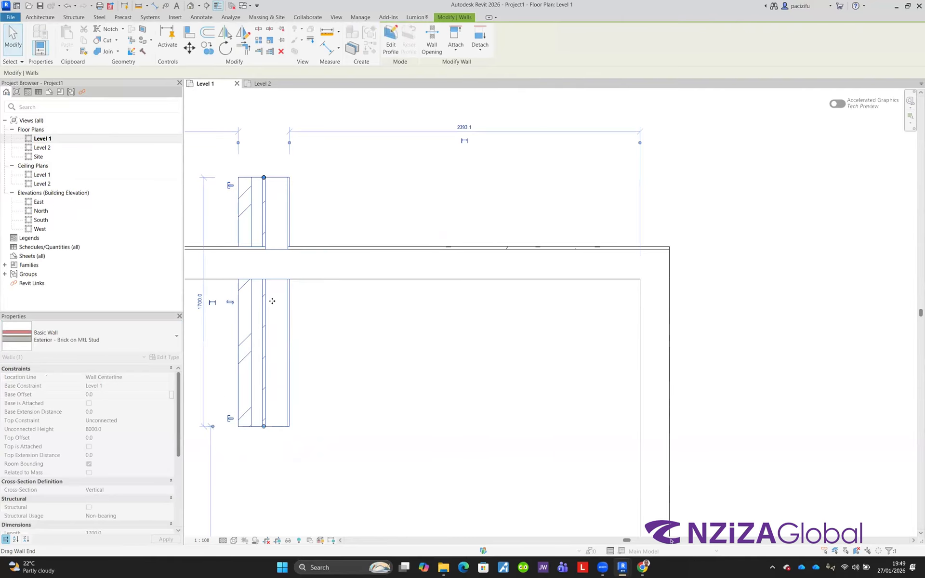
scroll(273, 302, "down", 4)
scroll(270, 229, "up", 6)
scroll(292, 232, "down", 1)
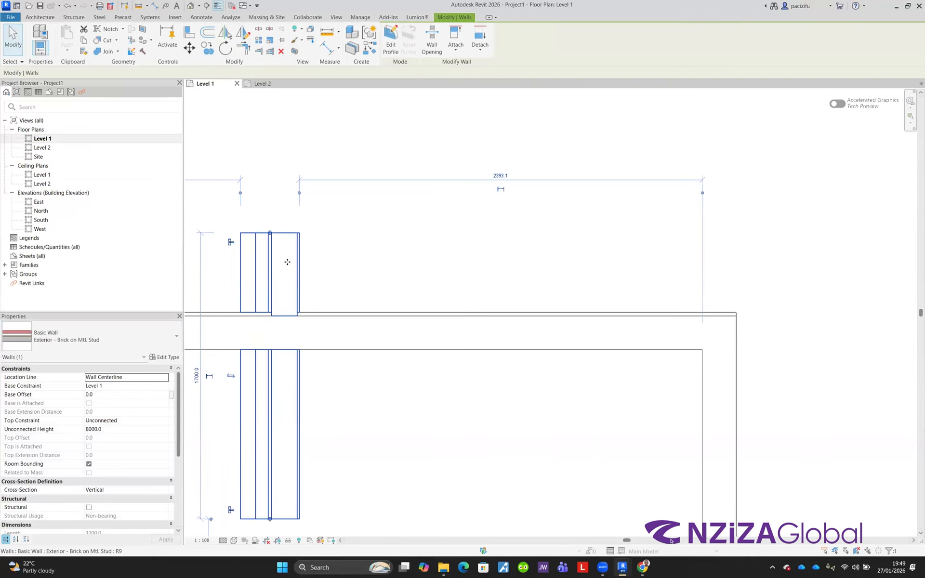
Step: Set the view's visual style to Hidden Line
left_click(361, 499)
left_click(234, 540)
left_click(252, 496)
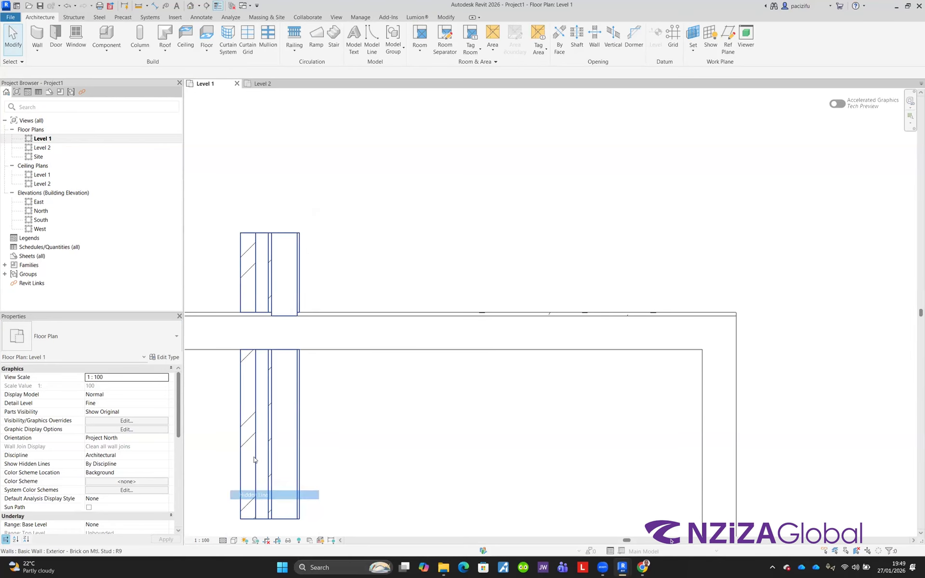
scroll(233, 273, "up", 2)
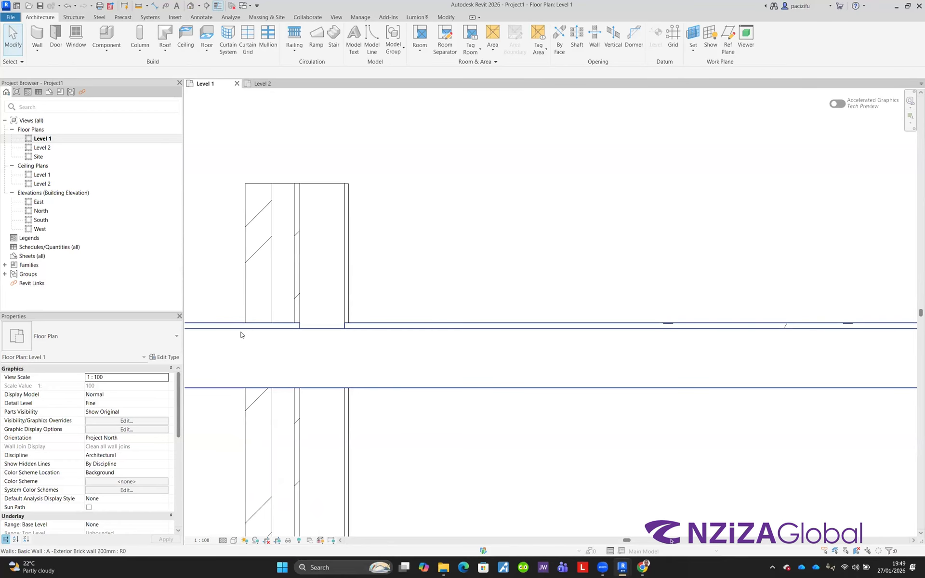
scroll(222, 359, "up", 1)
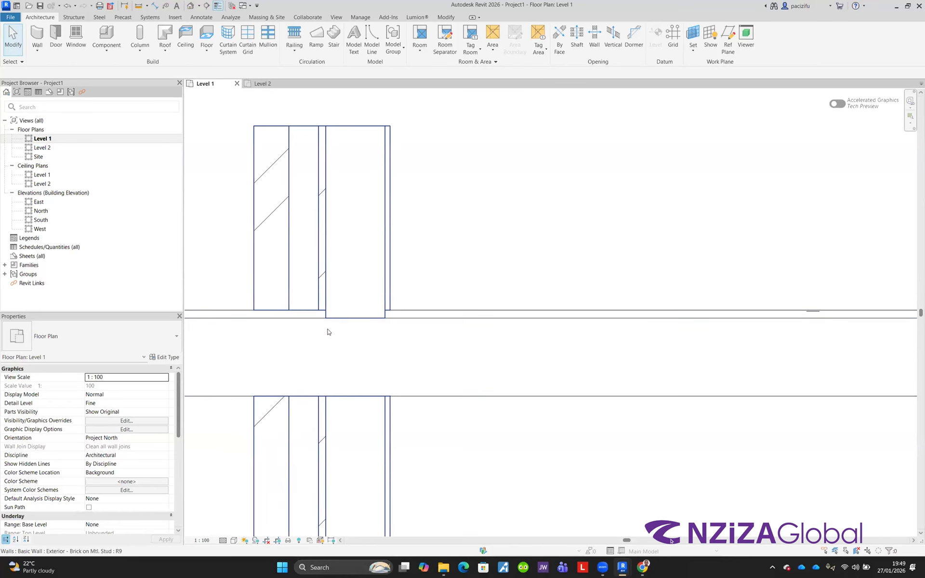
Step: Set the floor plan's visual style to Shaded
left_click(233, 541)
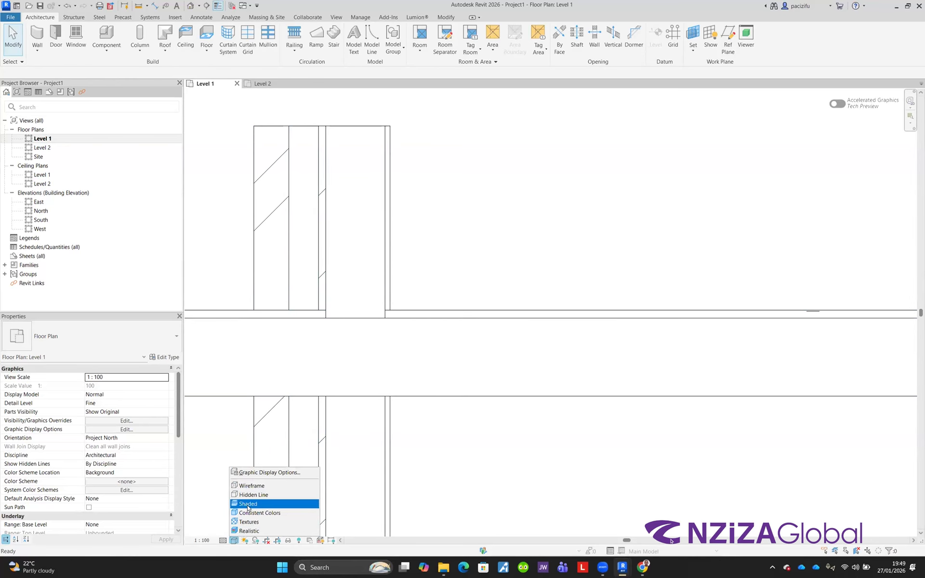
left_click(248, 504)
scroll(276, 327, "down", 3)
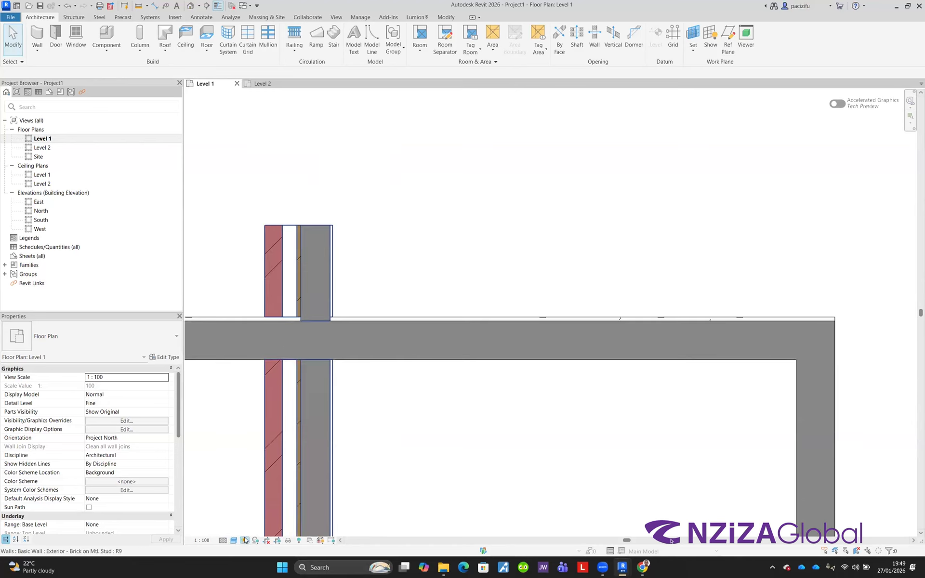
scroll(232, 396, "down", 2)
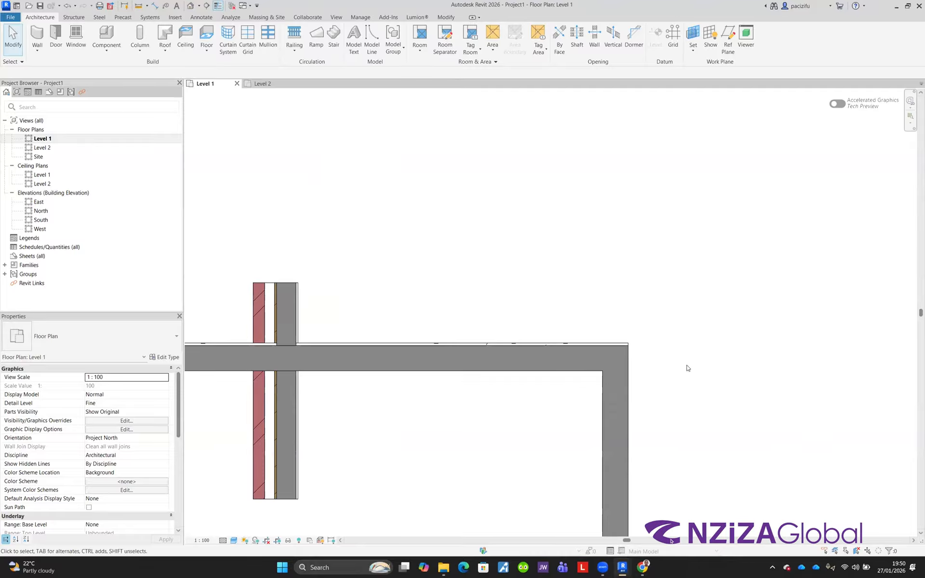
Step: Zoom in and out around the wall crossing to examine the layers of both walls
scroll(608, 363, "up", 3)
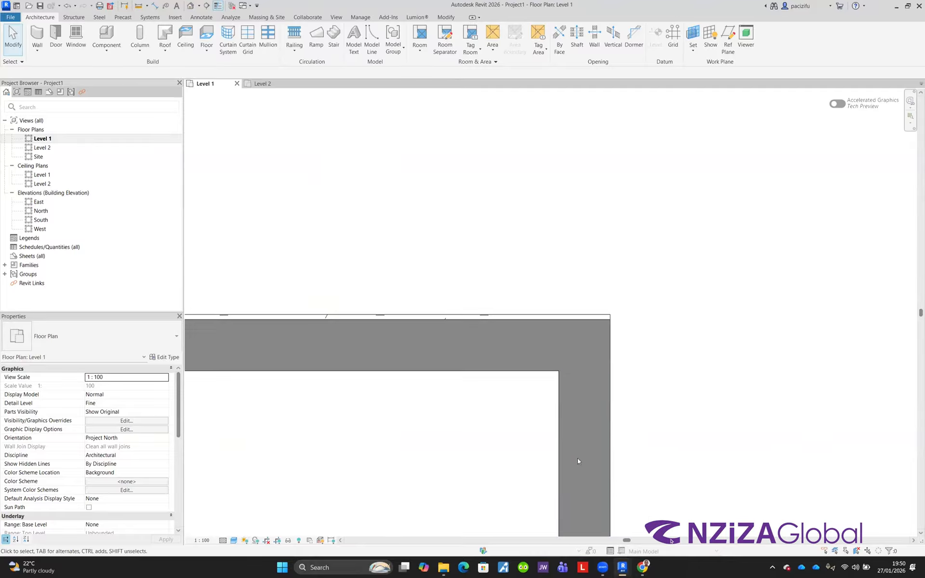
scroll(561, 355, "down", 3)
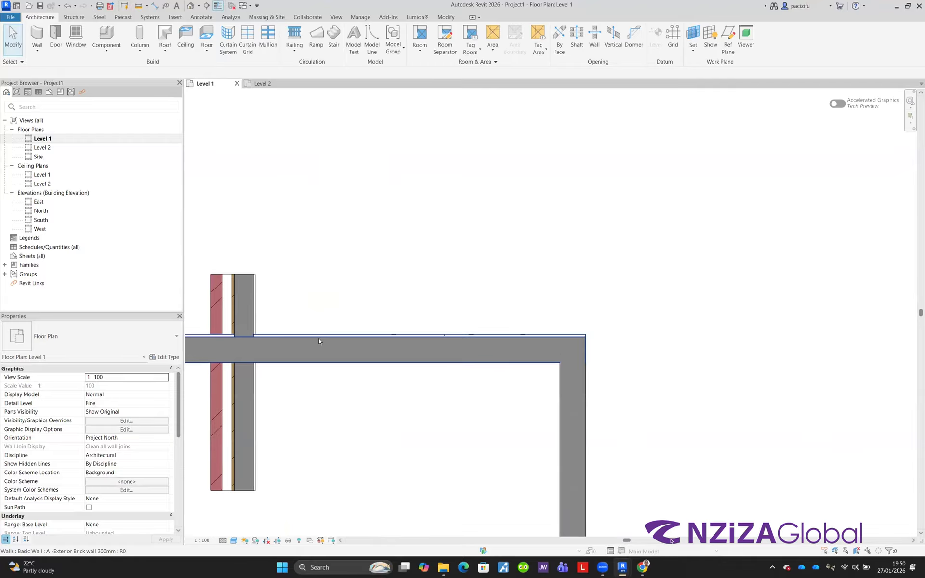
scroll(319, 341, "up", 2)
scroll(253, 342, "down", 2)
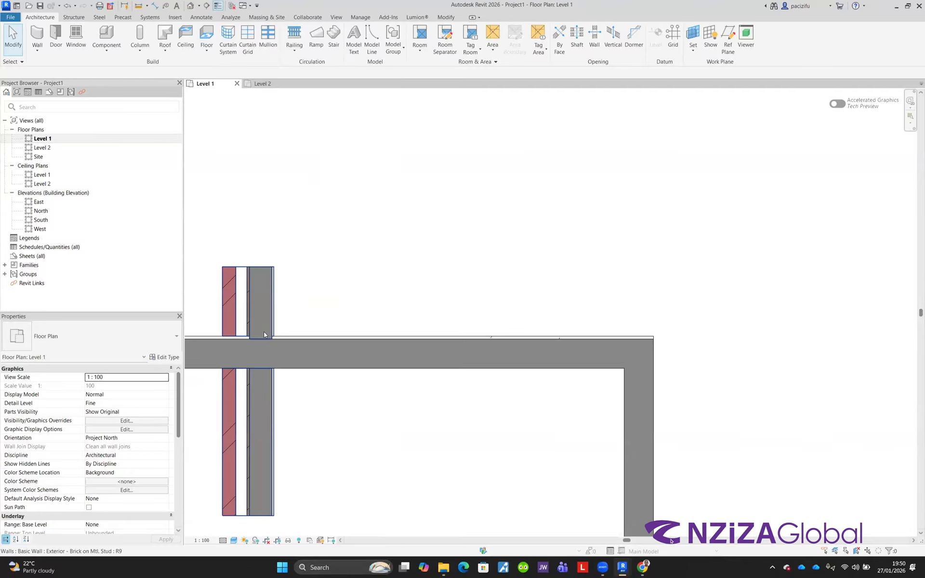
scroll(264, 335, "up", 4)
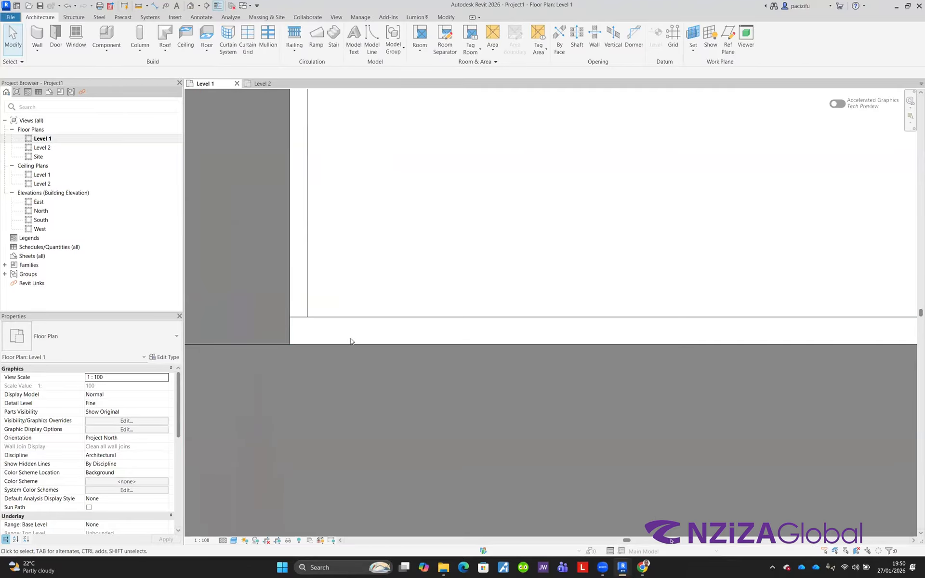
scroll(351, 341, "down", 4)
scroll(292, 270, "up", 1)
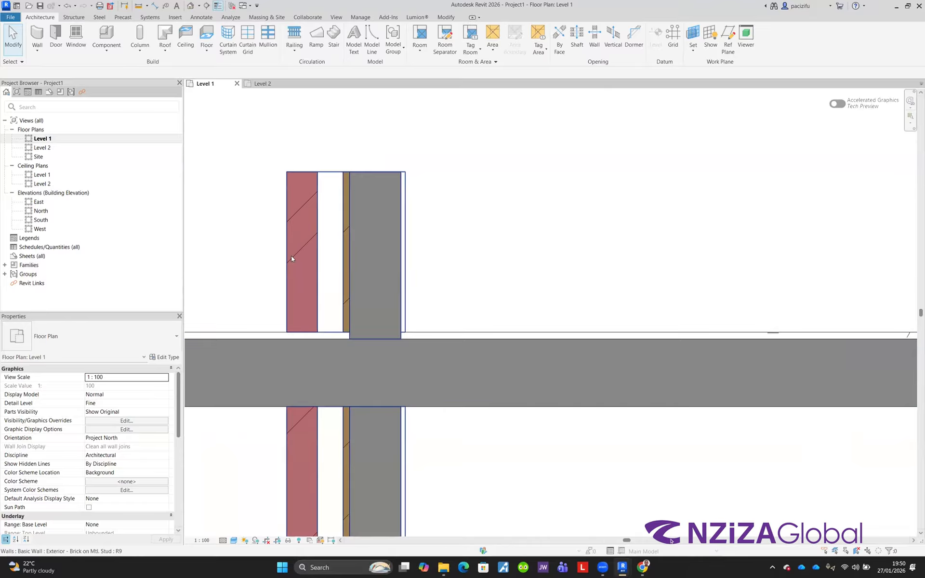
scroll(319, 214, "down", 2)
left_click(338, 232)
left_click(400, 313)
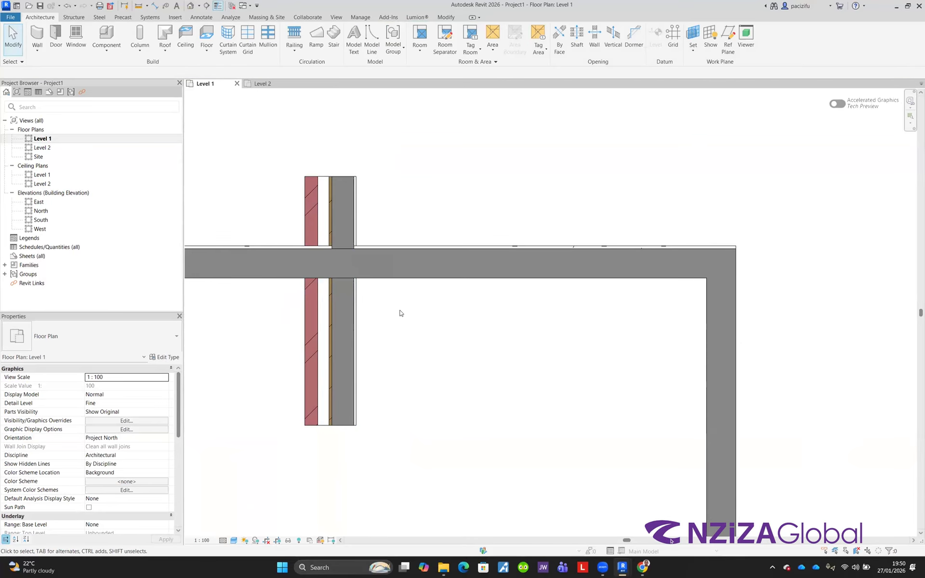
Step: Set the floor plan's visual style to Realistic
left_click(234, 540)
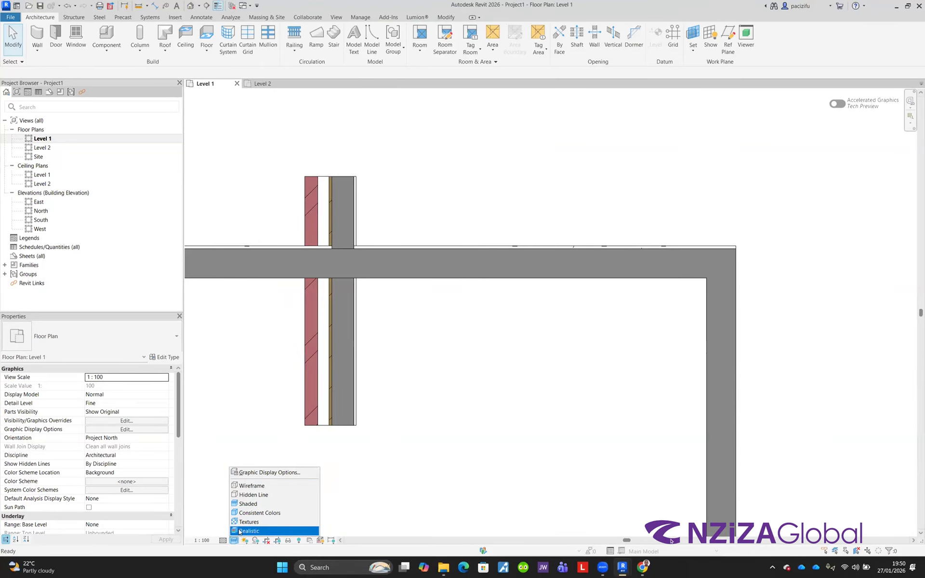
left_click(259, 531)
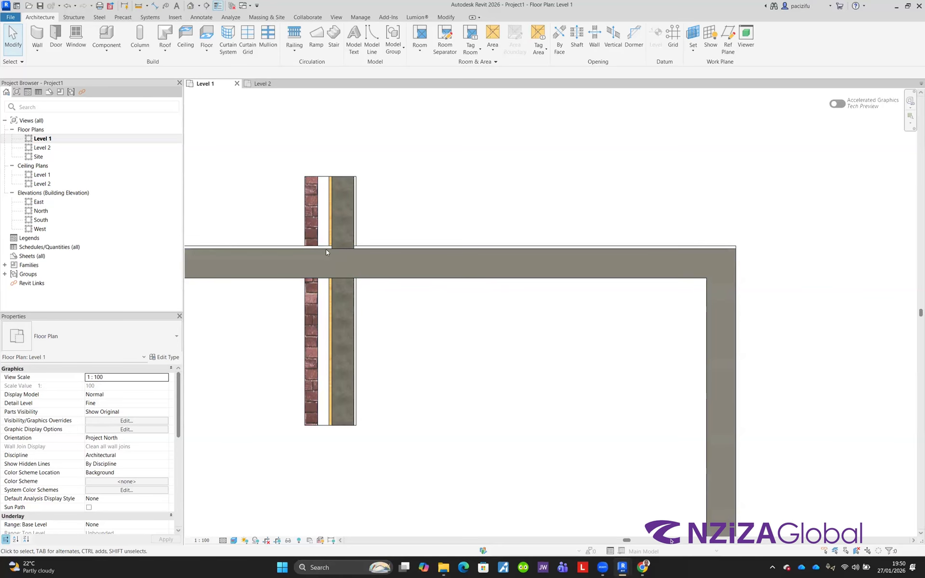
scroll(325, 250, "up", 3)
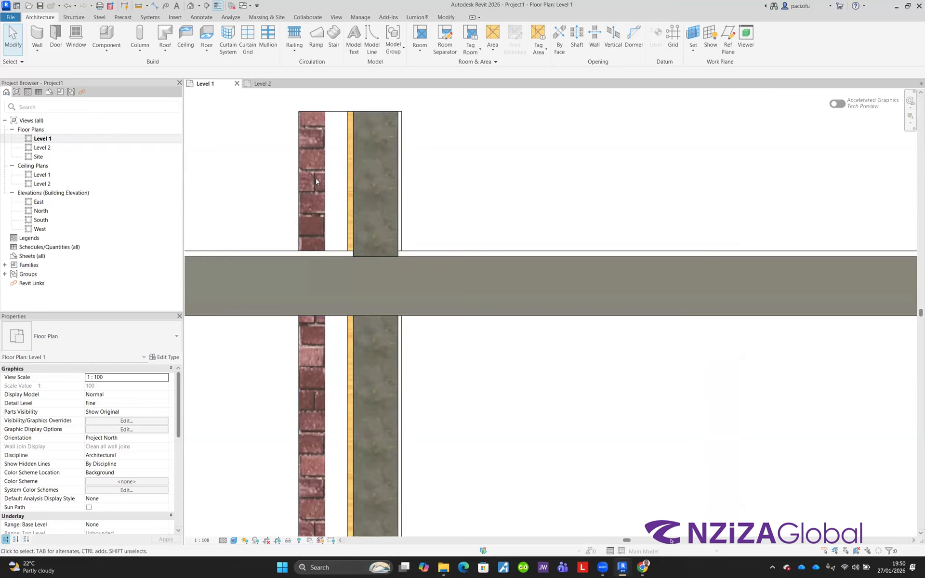
scroll(316, 245, "down", 3)
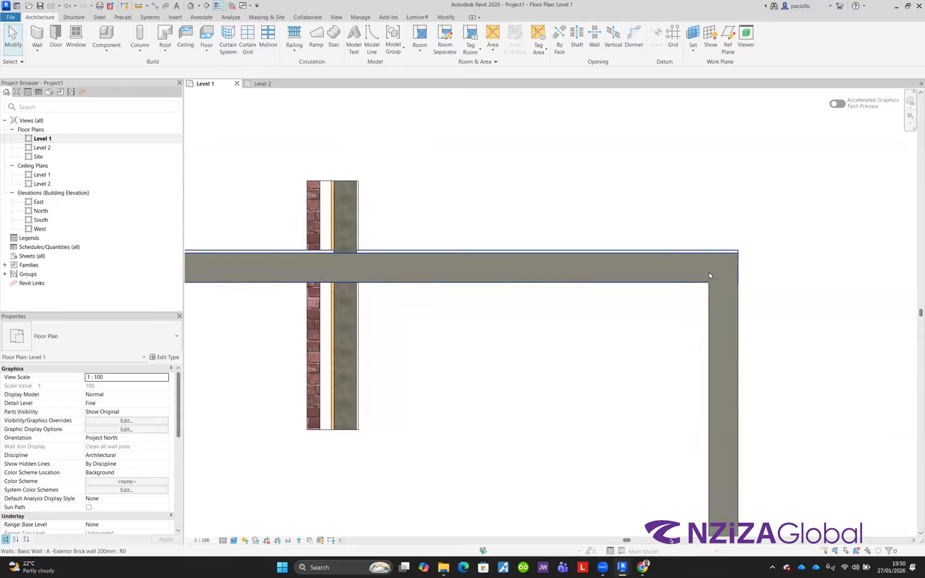
scroll(416, 246, "down", 3)
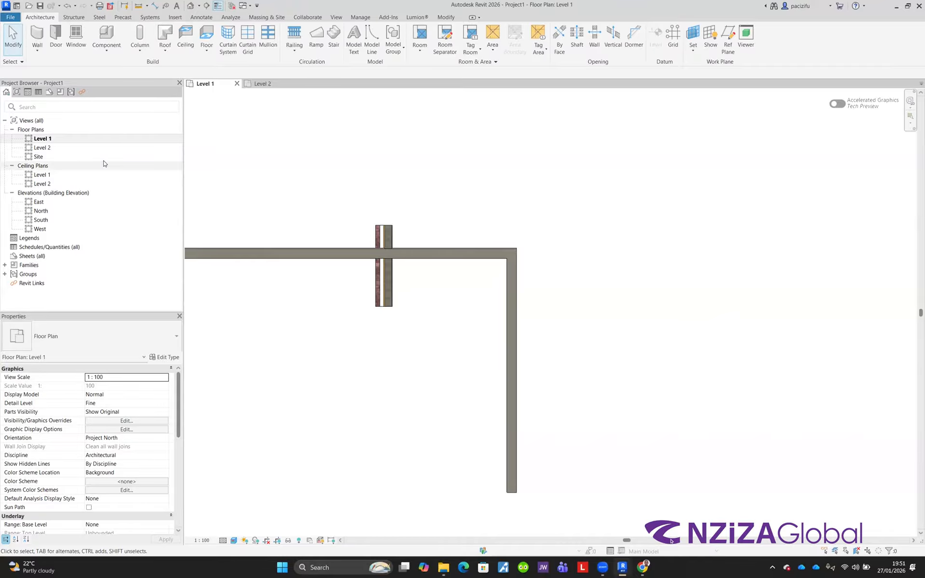
scroll(400, 260, "down", 3)
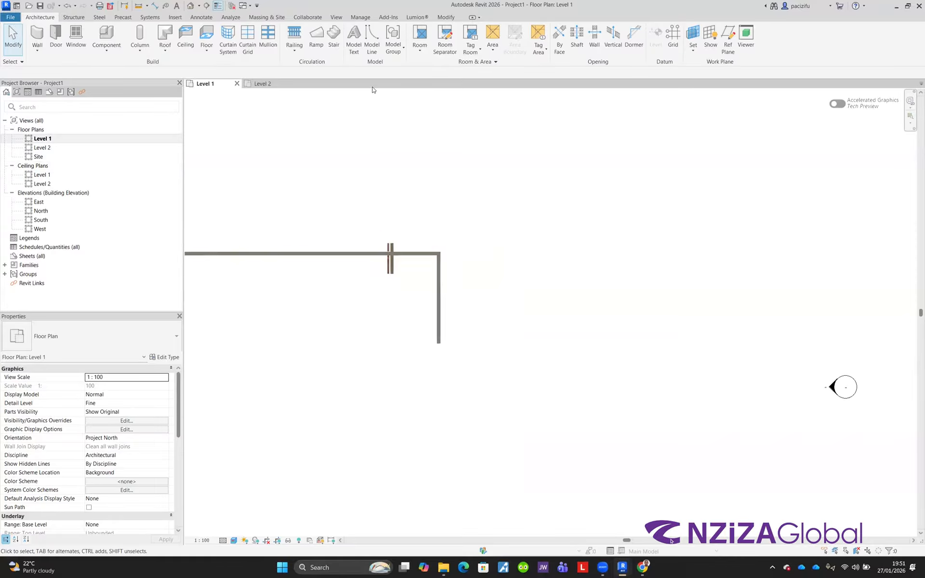
Step: Open the default 3D view of the project
left_click(337, 17)
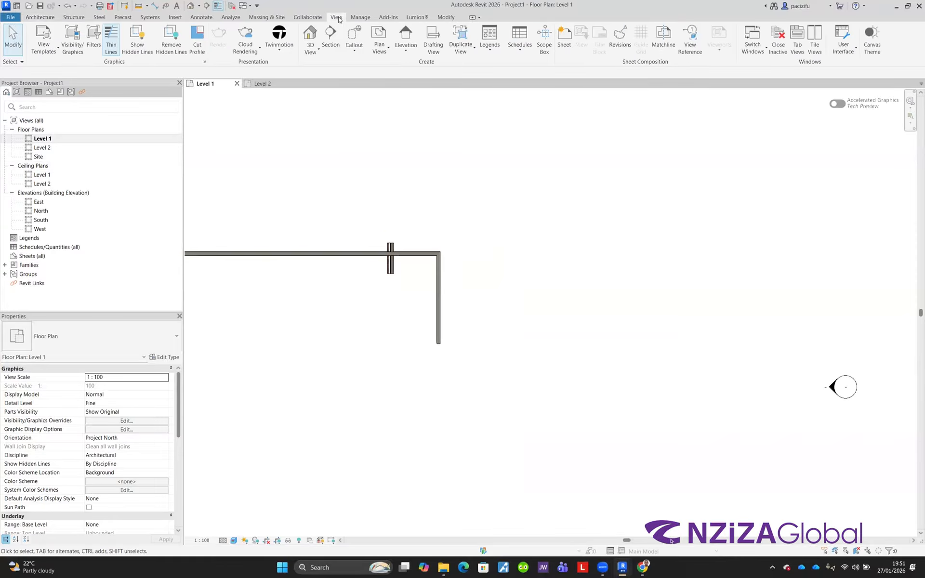
left_click(309, 34)
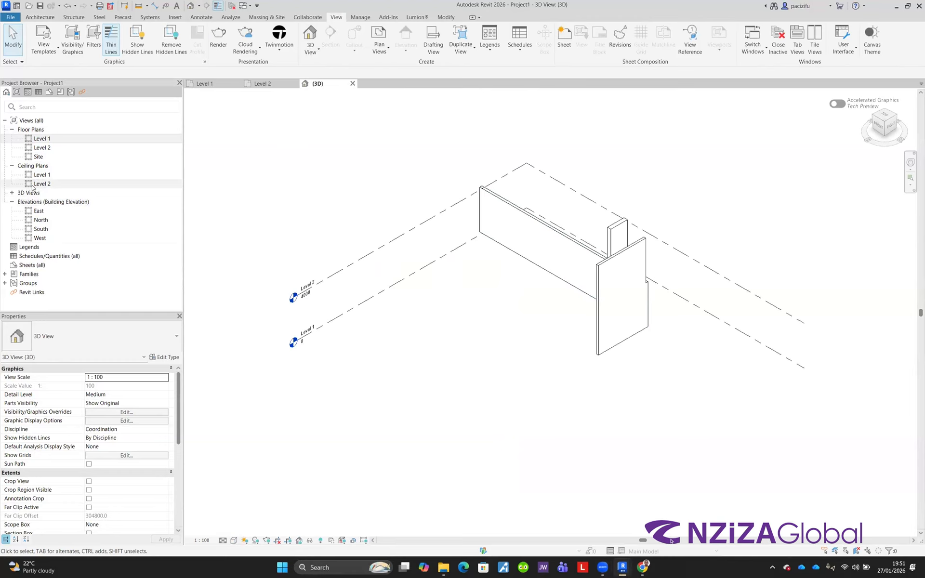
left_click(13, 193)
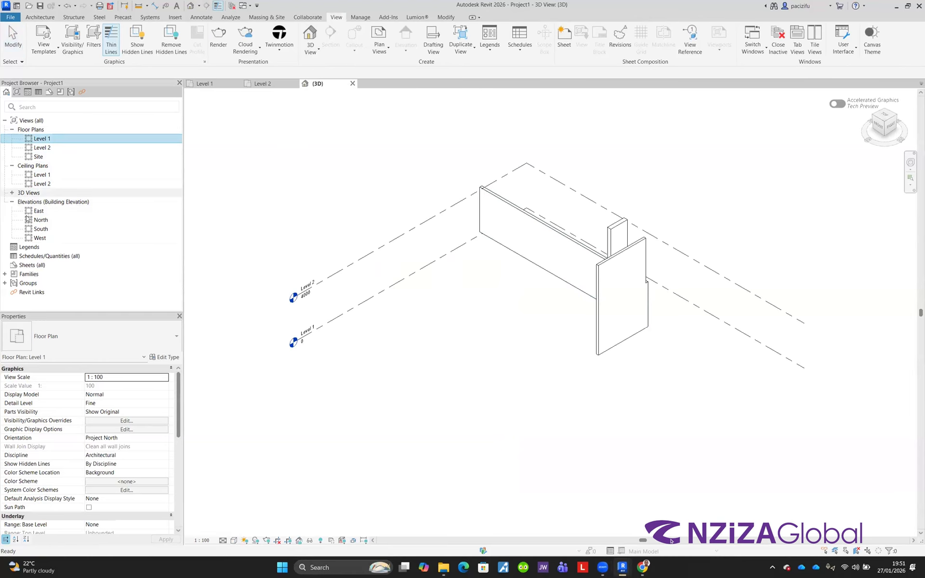
left_click(38, 202)
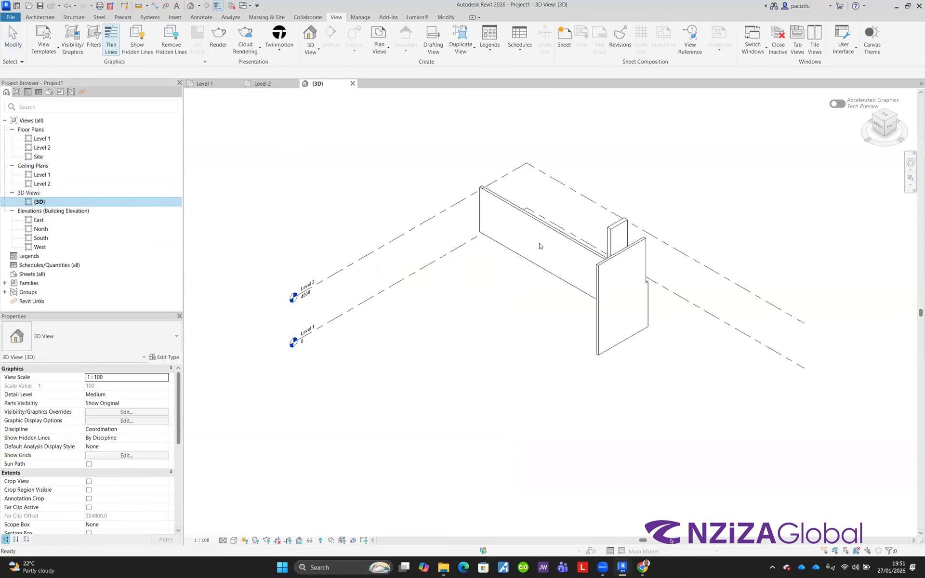
Step: Zoom and pan around the walls in the 3D view to examine the wall junction
scroll(612, 258, "up", 5)
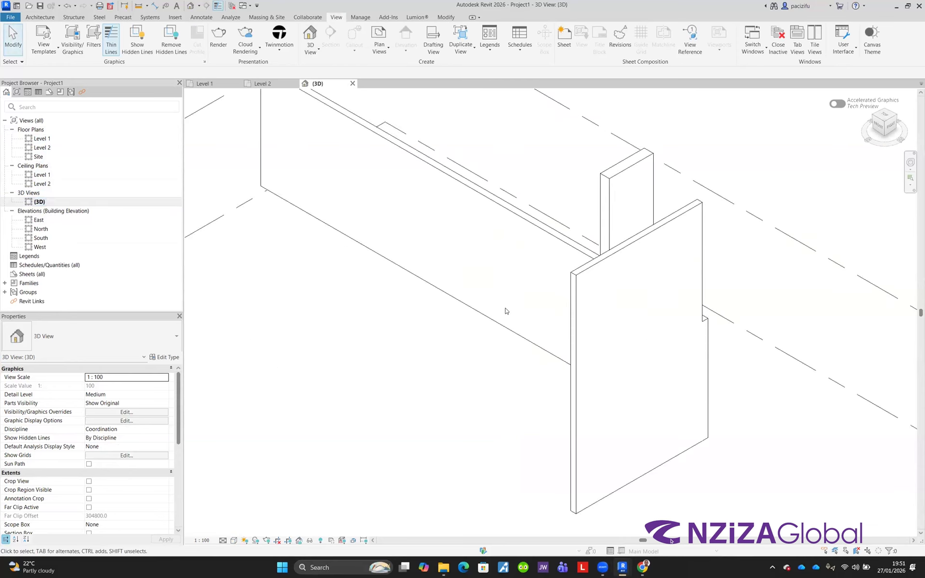
scroll(506, 308, "down", 5)
left_click(910, 163)
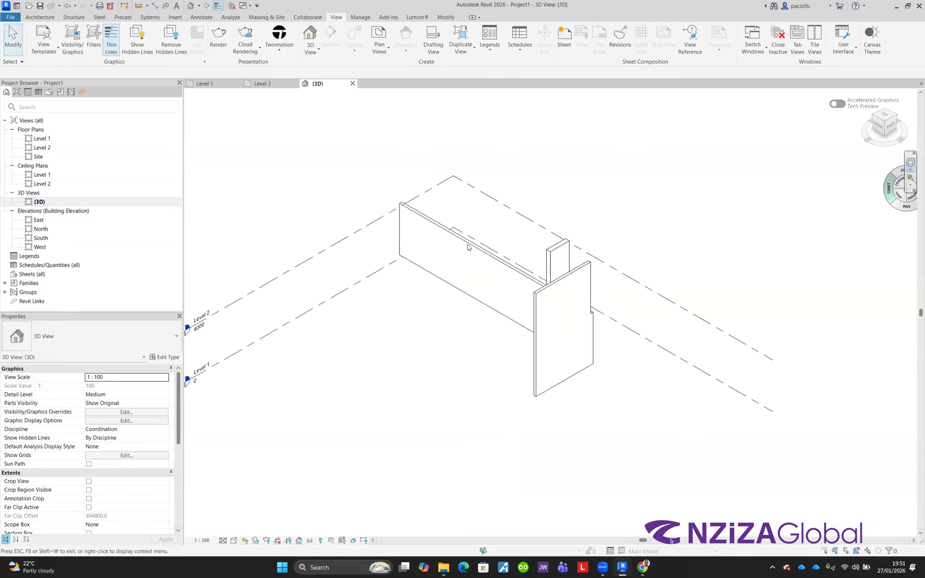
left_click_drag(426, 255, 618, 313)
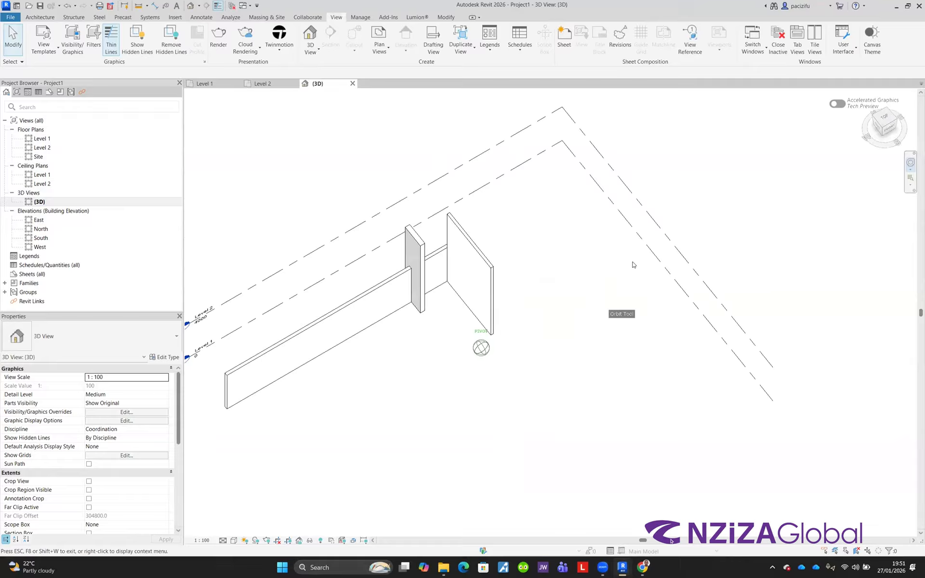
left_click(455, 269)
scroll(357, 343, "up", 4)
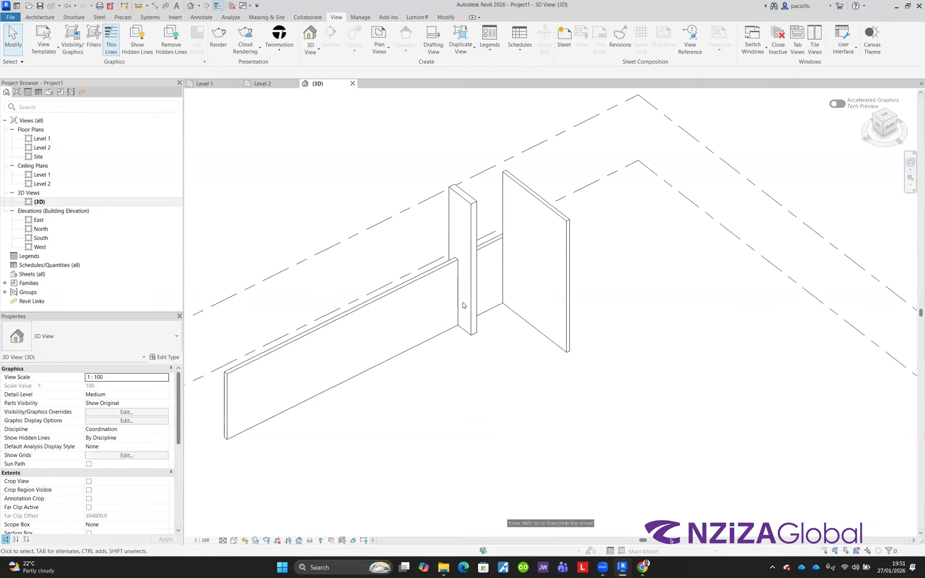
scroll(470, 169, "up", 4)
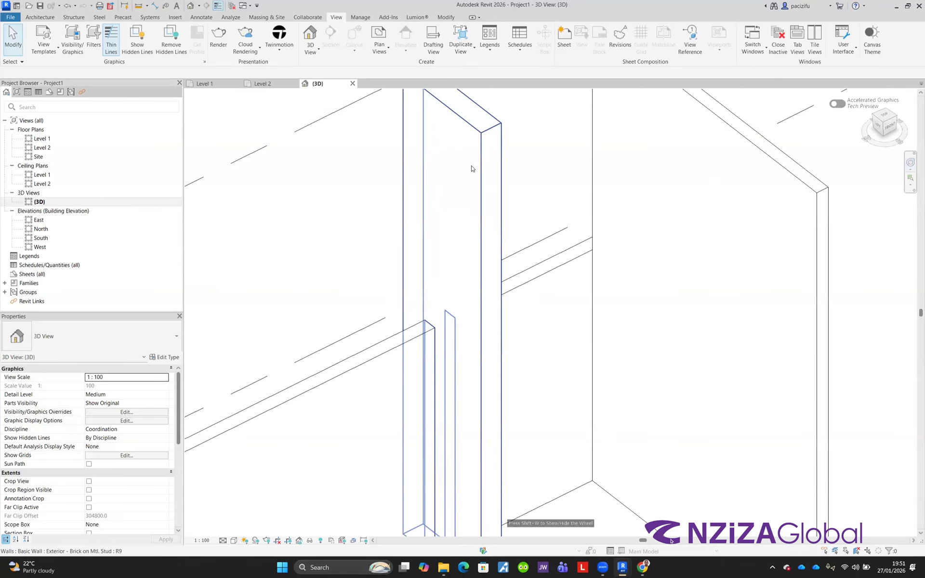
scroll(396, 227, "down", 3)
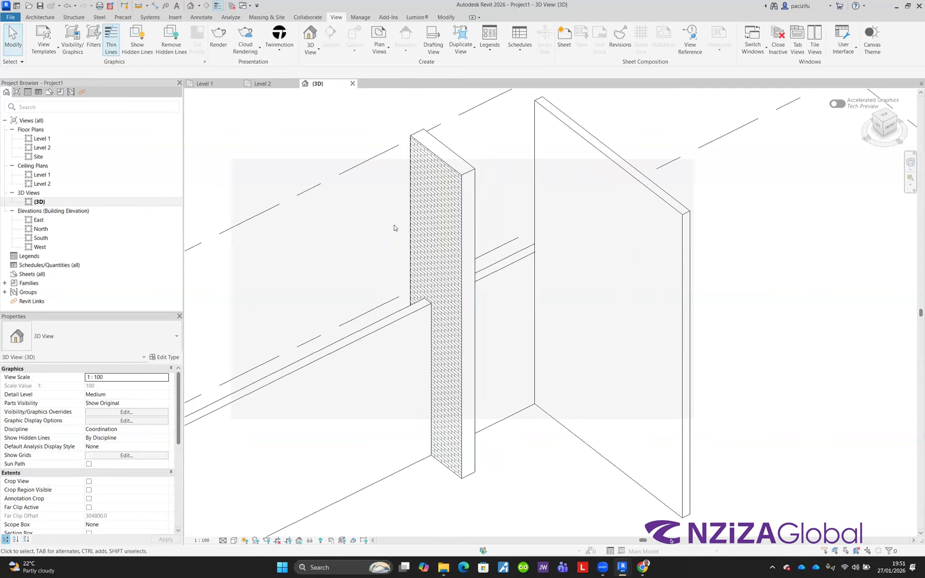
Step: Set the 3D view's detail level to Fine
left_click(222, 540)
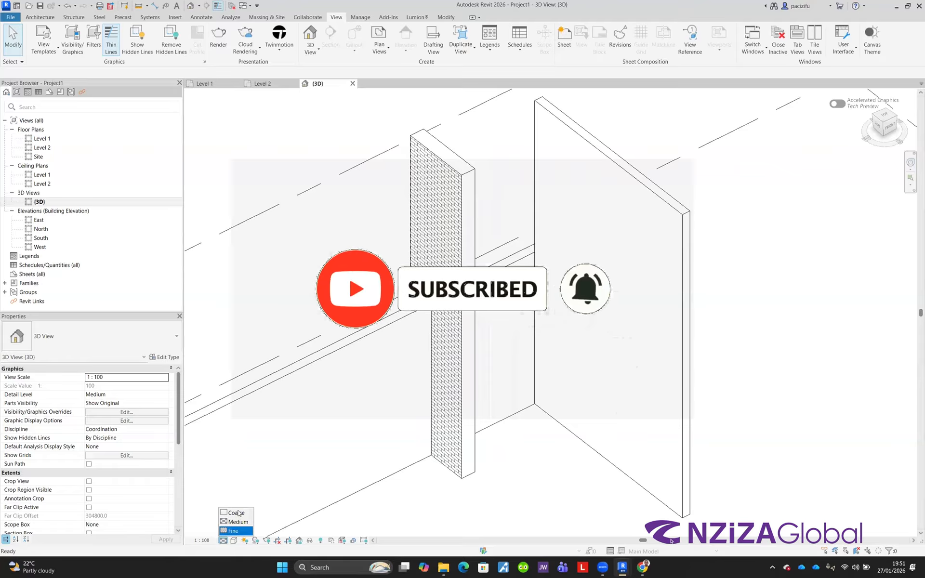
left_click(233, 531)
scroll(411, 375, "down", 1)
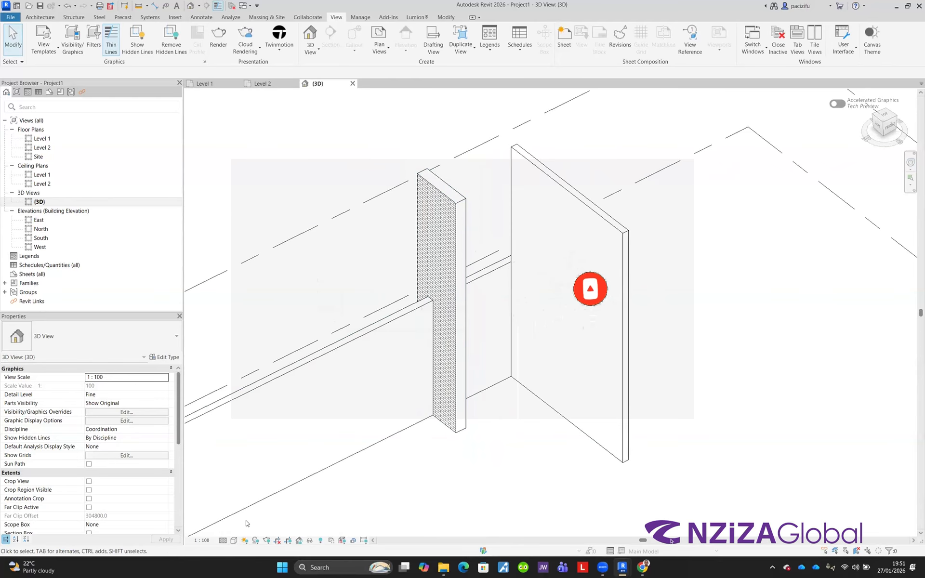
Step: Set the 3D view's visual style to Shaded
left_click(234, 541)
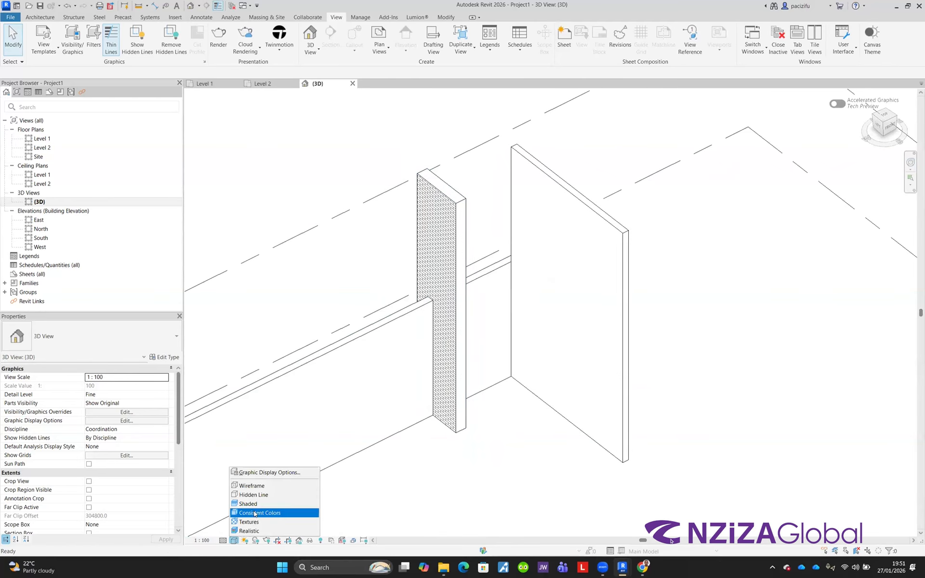
left_click(252, 496)
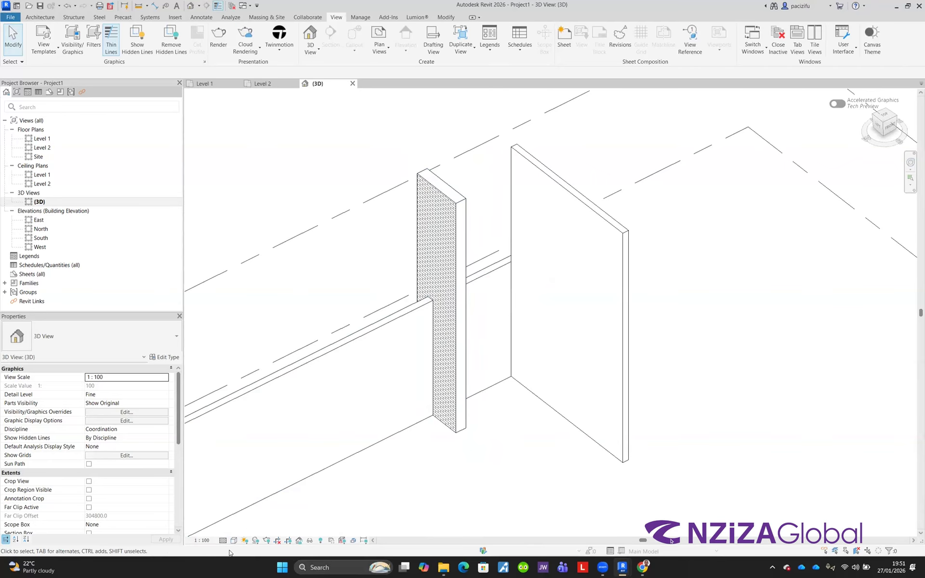
left_click(234, 541)
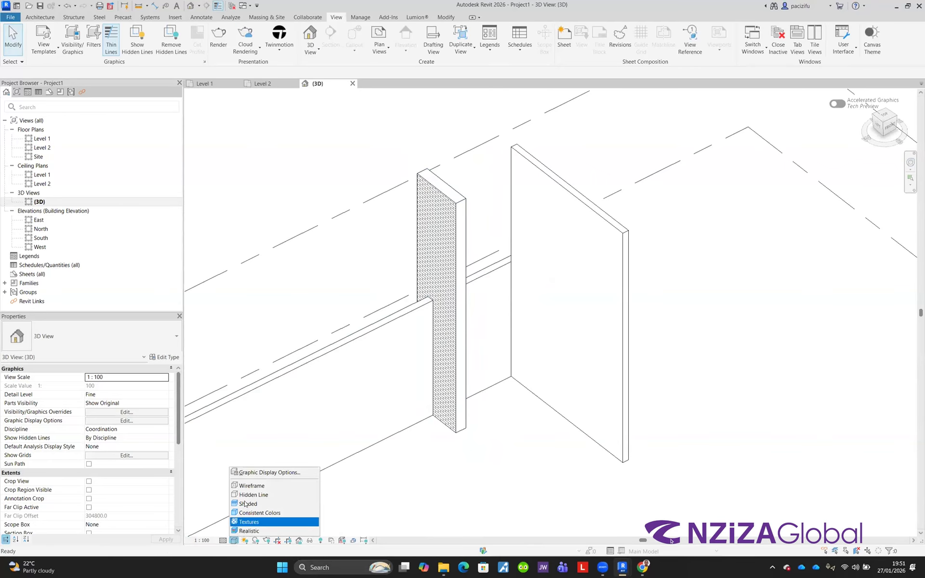
left_click(248, 503)
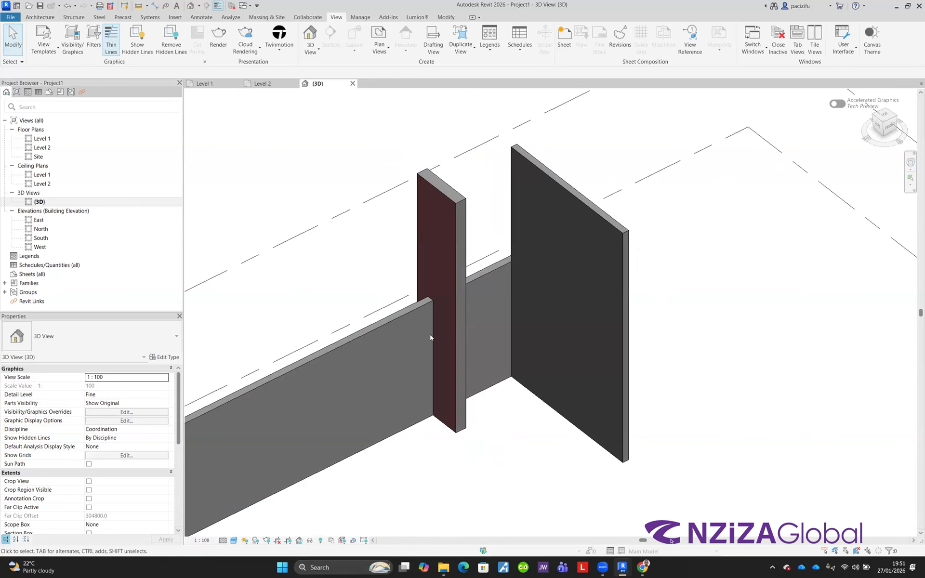
Step: Set the 3D view's visual style to Textures
scroll(430, 337, "up", 3)
left_click(234, 540)
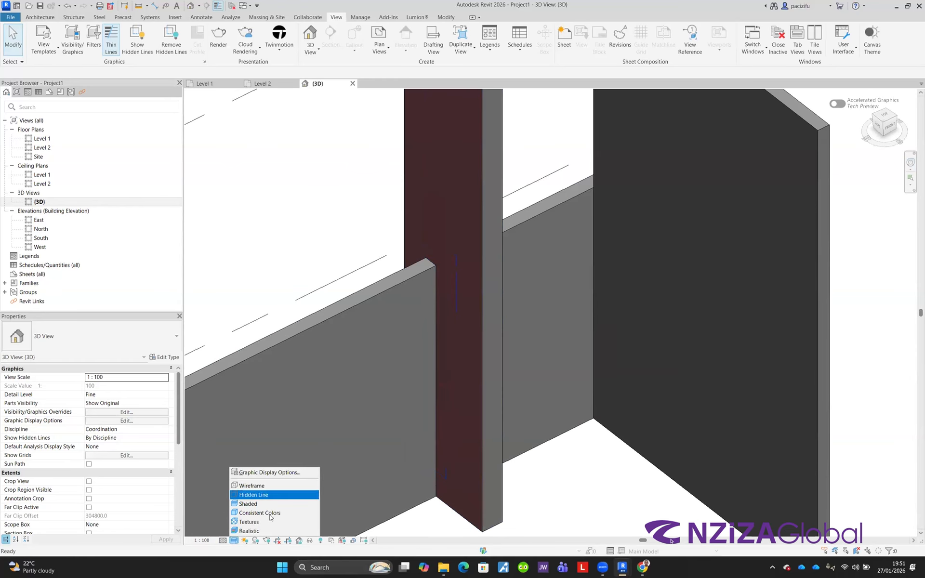
left_click(260, 522)
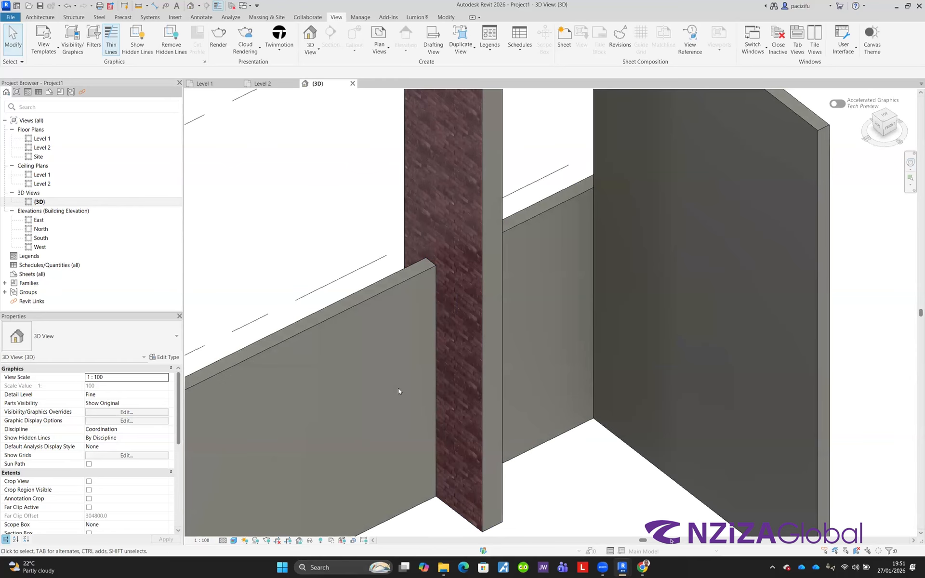
Step: Orbit and zoom the 3D view to examine the textured walls from different angles
scroll(433, 371, "down", 1)
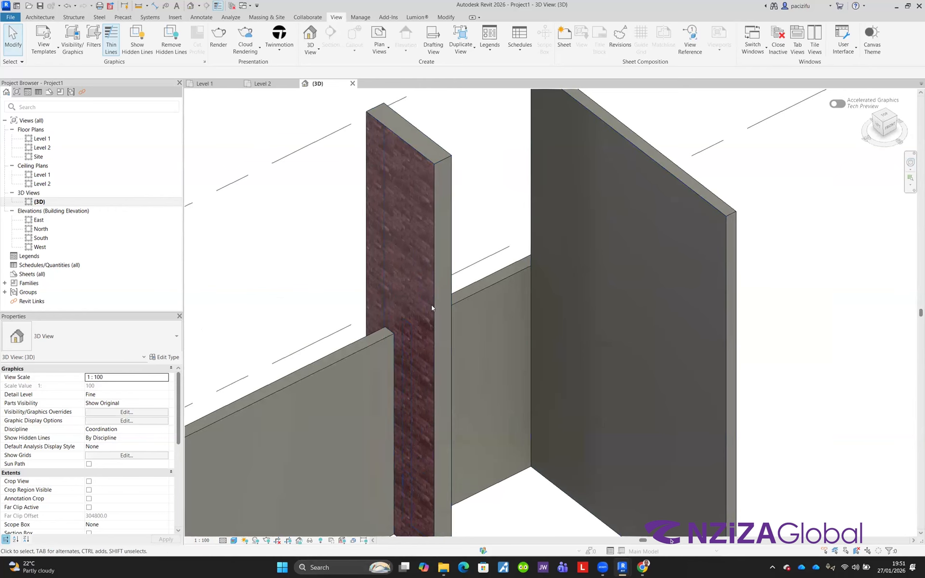
scroll(431, 308, "up", 4)
scroll(503, 288, "down", 5)
left_click(910, 165)
left_click_drag(515, 330, 594, 231)
left_click(614, 214)
scroll(444, 372, "down", 3)
scroll(414, 338, "up", 3)
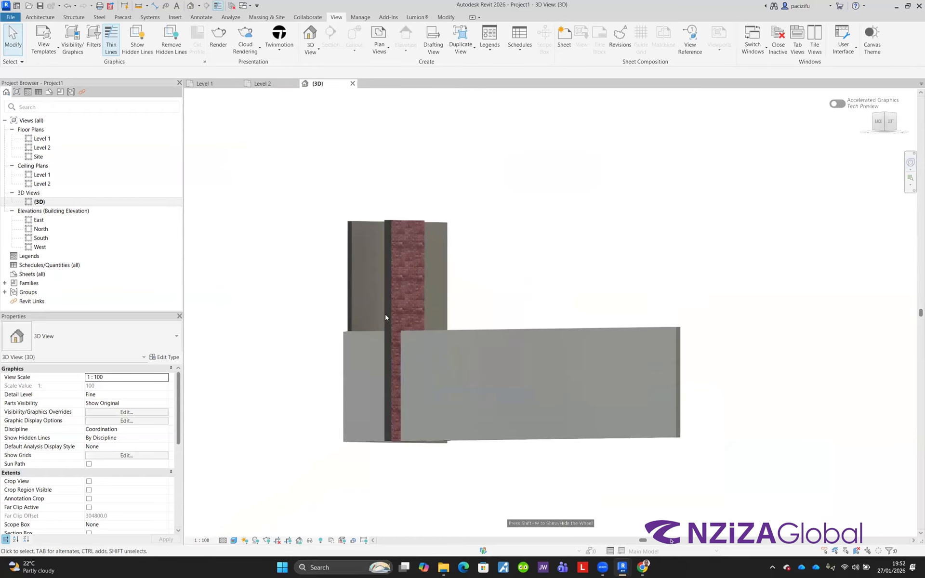
Step: Orbit and zoom the 3D view, selecting individual walls to inspect their types and properties
scroll(386, 315, "up", 2)
scroll(479, 459, "down", 3)
left_click(909, 163)
left_click_drag(648, 203, 540, 198)
left_click(540, 197)
scroll(540, 196, "down", 5)
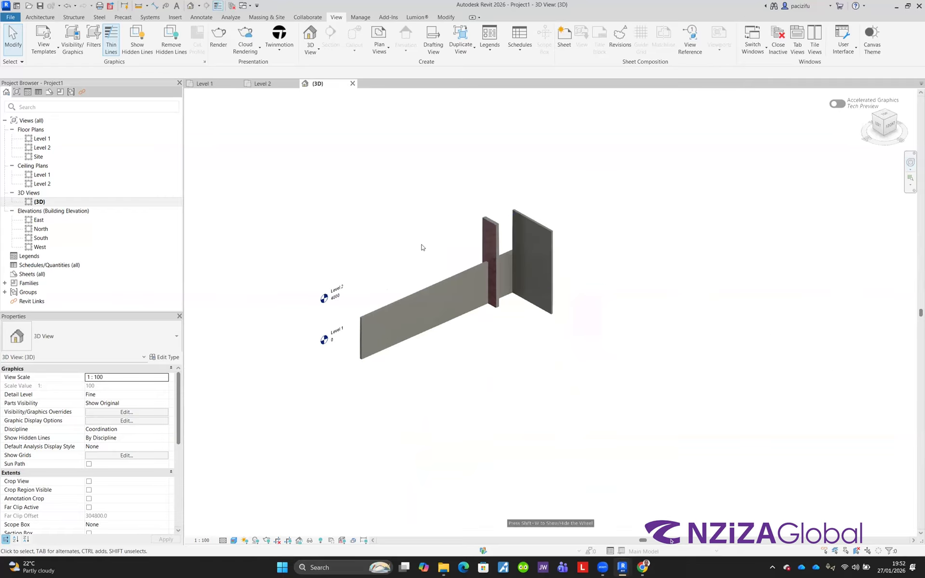
scroll(421, 246, "up", 4)
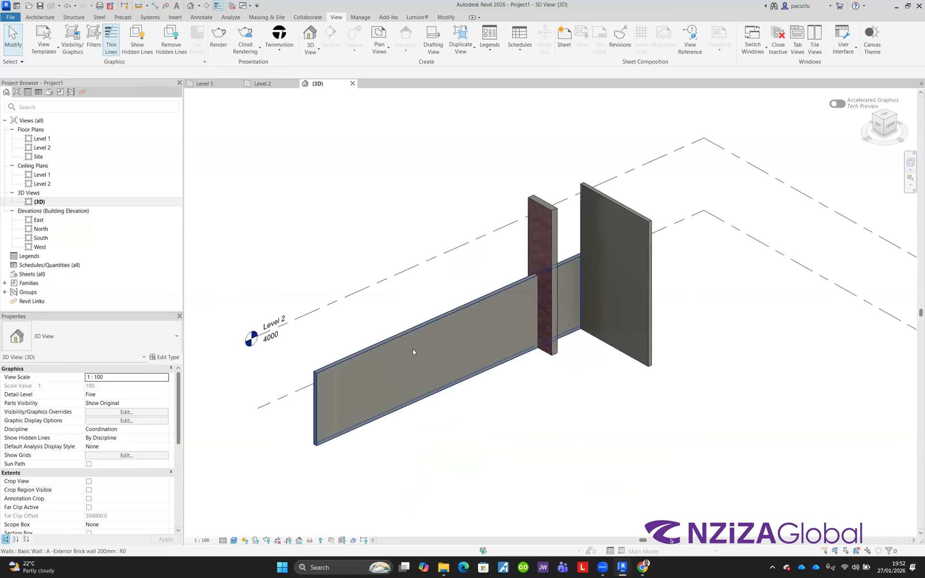
left_click(368, 349)
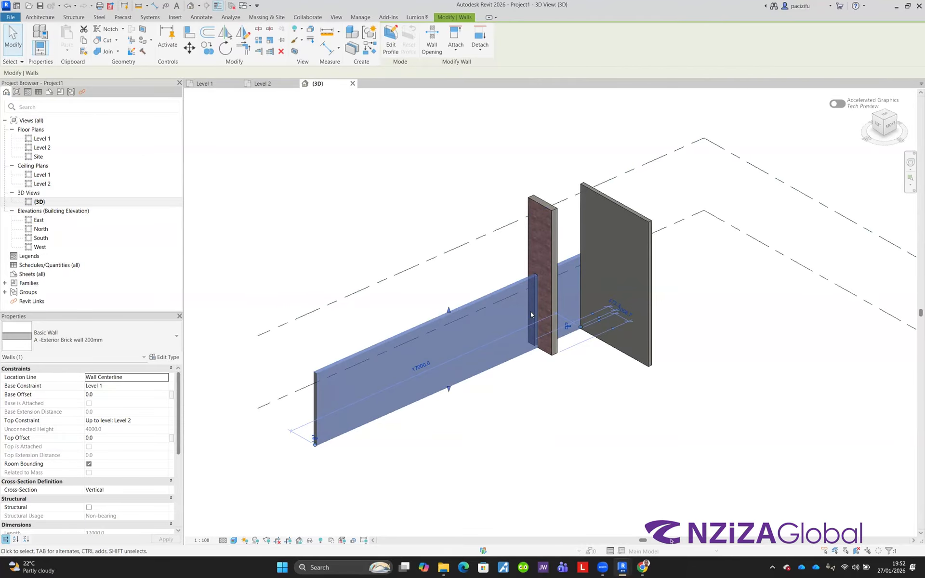
scroll(583, 231, "up", 3)
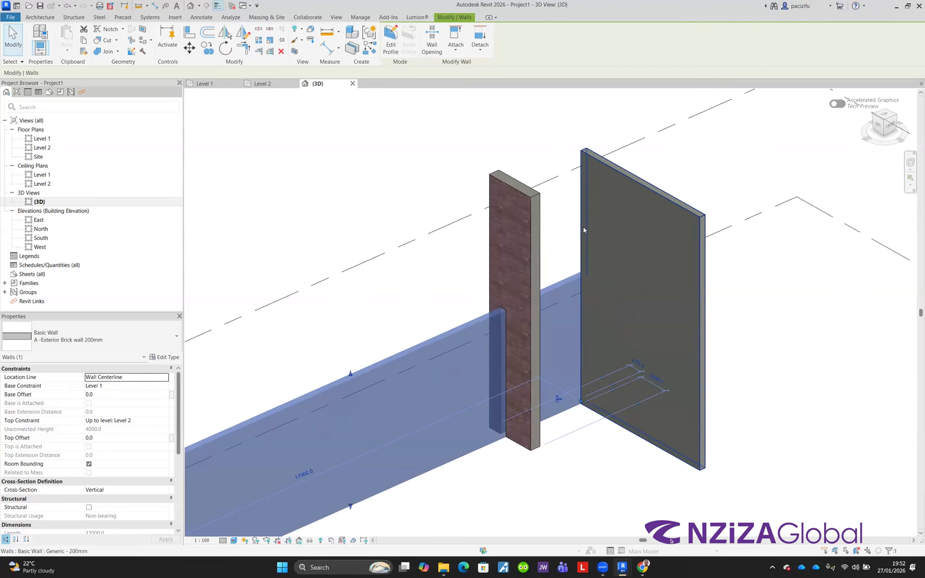
left_click(538, 237)
scroll(348, 332, "down", 3)
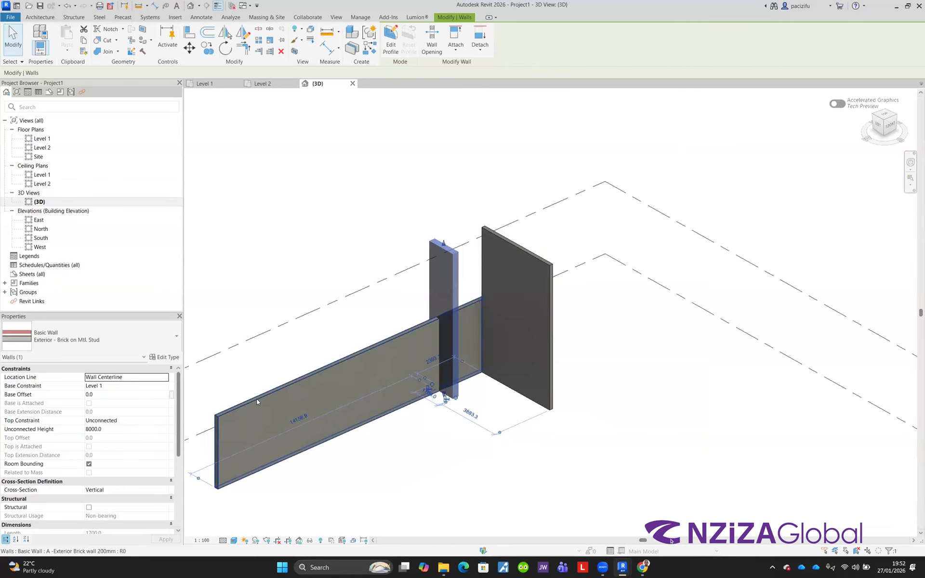
scroll(280, 393, "up", 2)
key("Escape")
Step: Set the Exterior - Brick on Mtl. Stud wall's top constraint to Up to level: Level 2
left_click(279, 395)
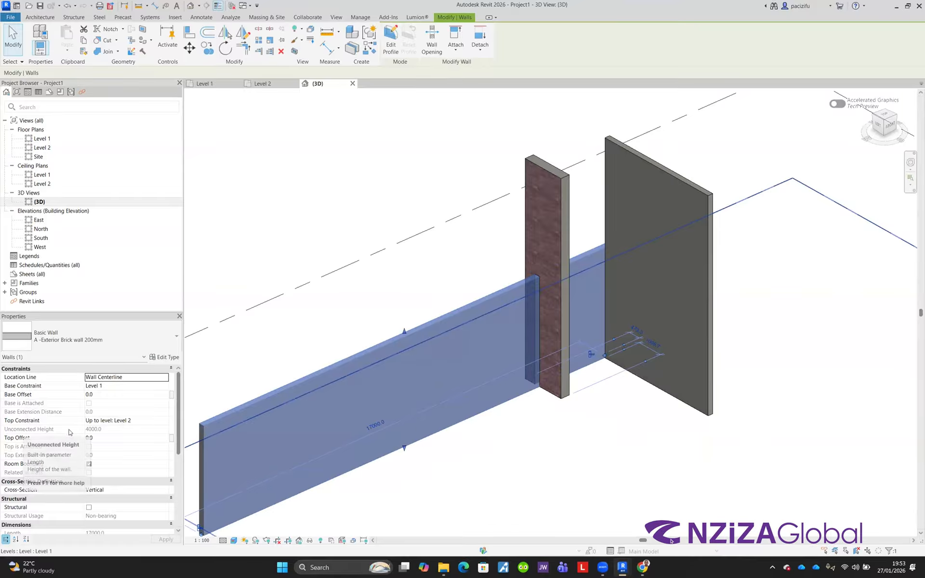
scroll(403, 350, "down", 2)
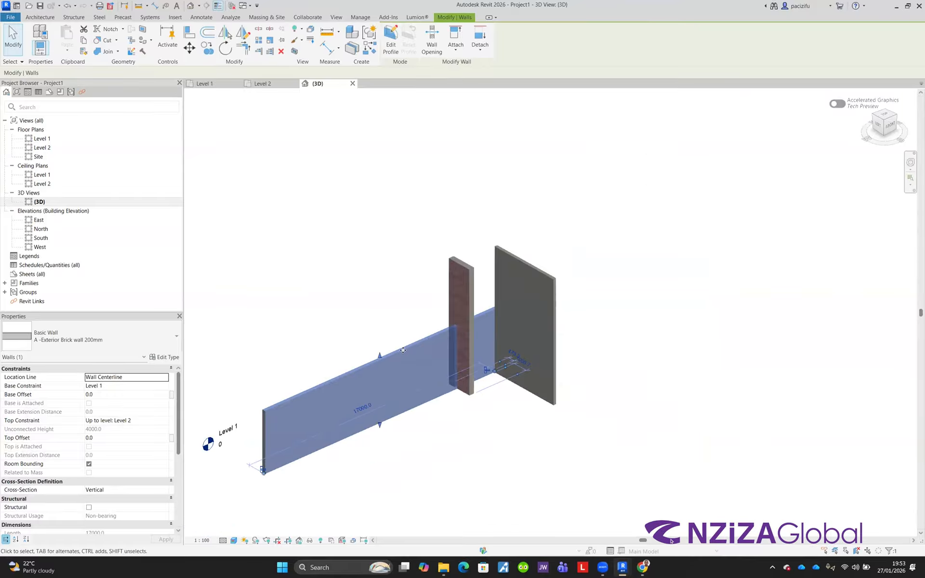
left_click(460, 318)
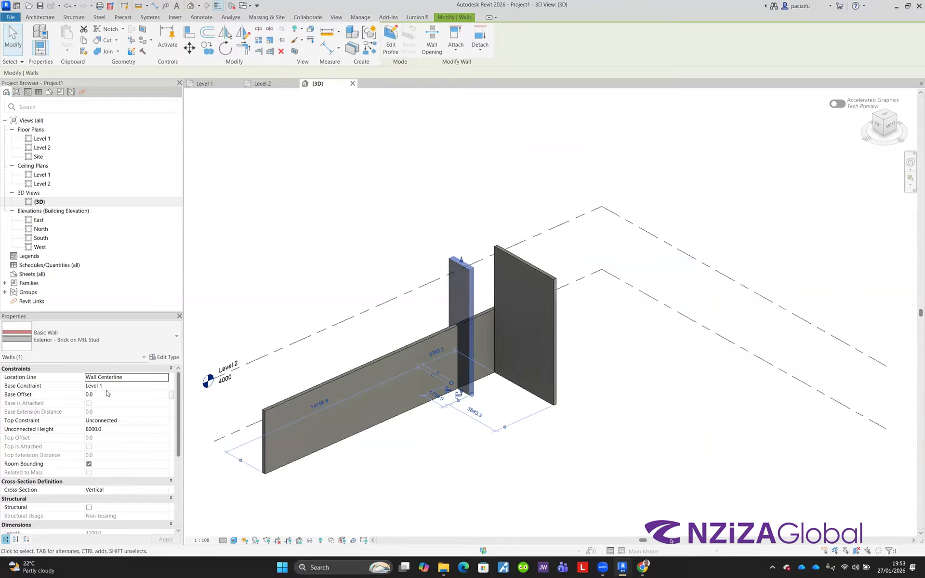
left_click(110, 421)
left_click(164, 421)
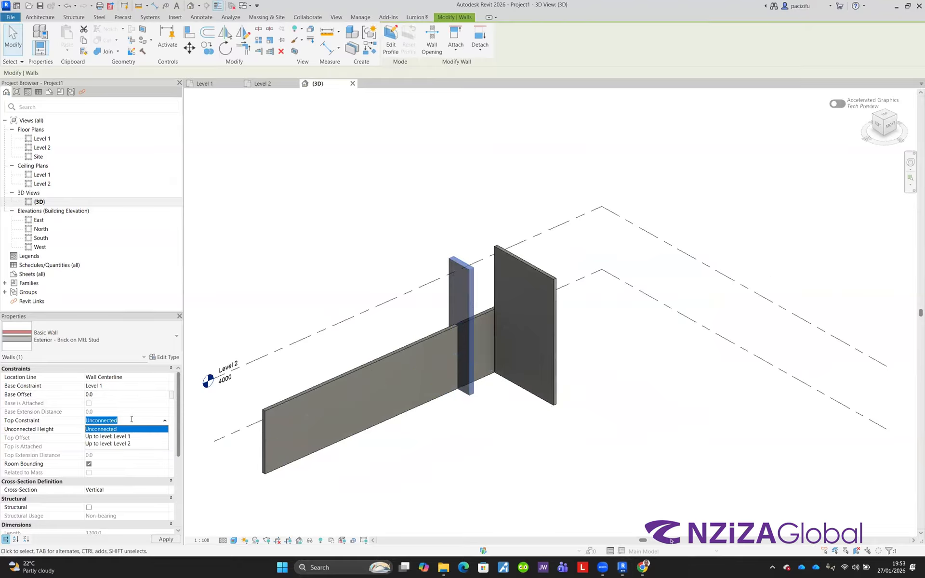
left_click(108, 444)
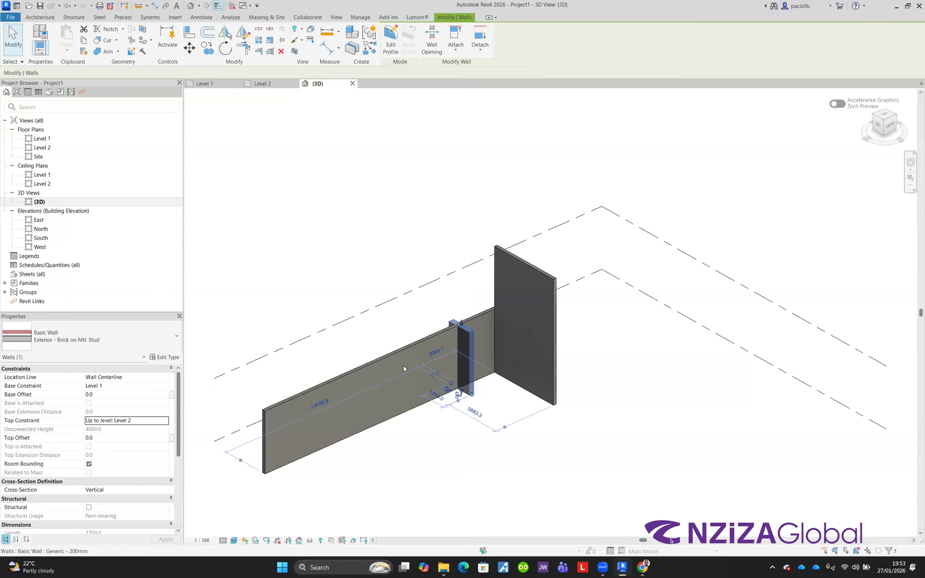
Step: Inspect the generic wall's properties, switch to the Level 1 floor plan, and browse the Families list
left_click(417, 247)
scroll(457, 313, "up", 2)
scroll(459, 372, "down", 4)
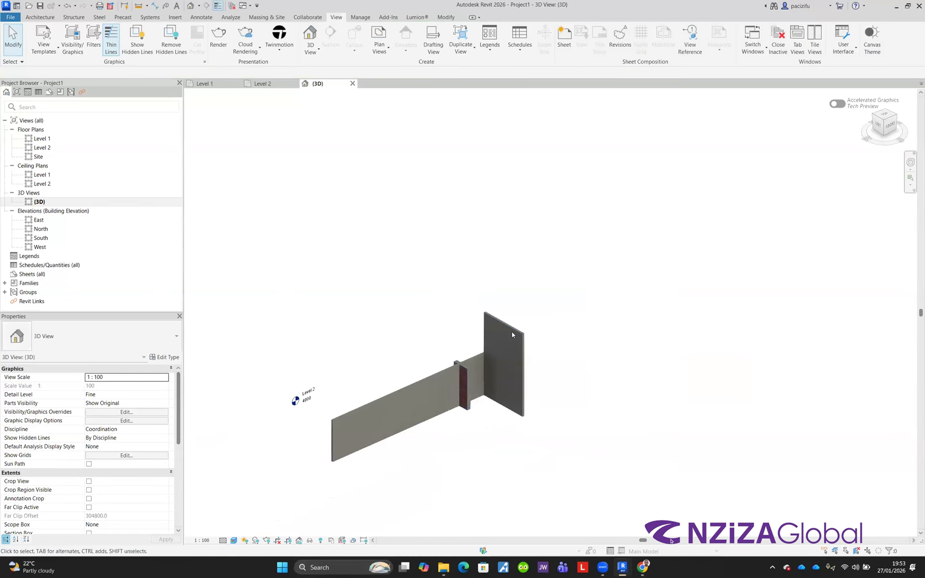
left_click(496, 349)
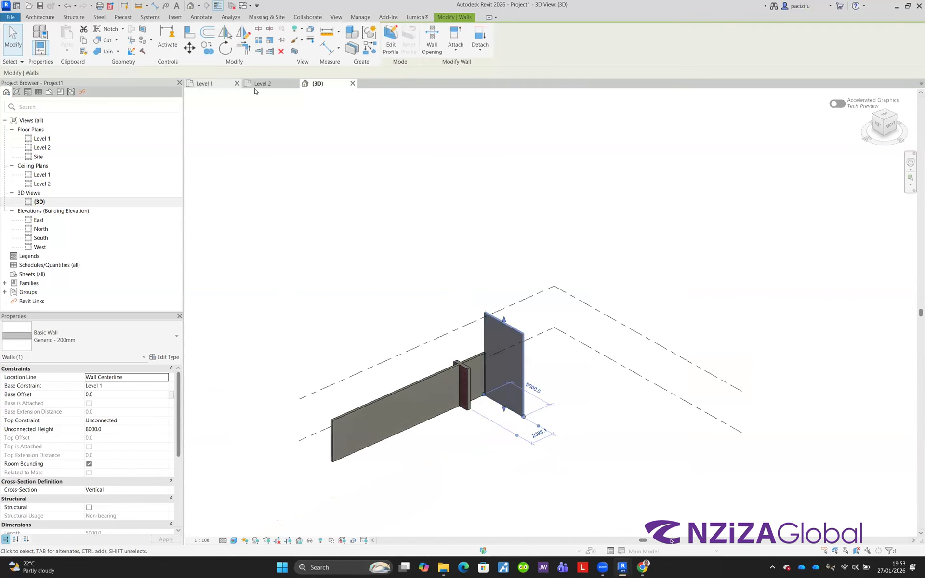
left_click(207, 84)
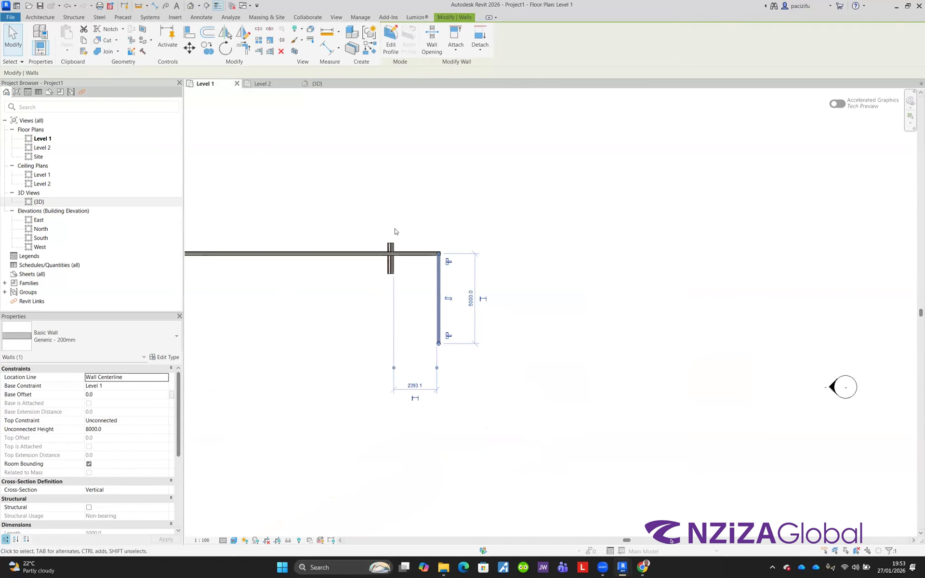
left_click(336, 18)
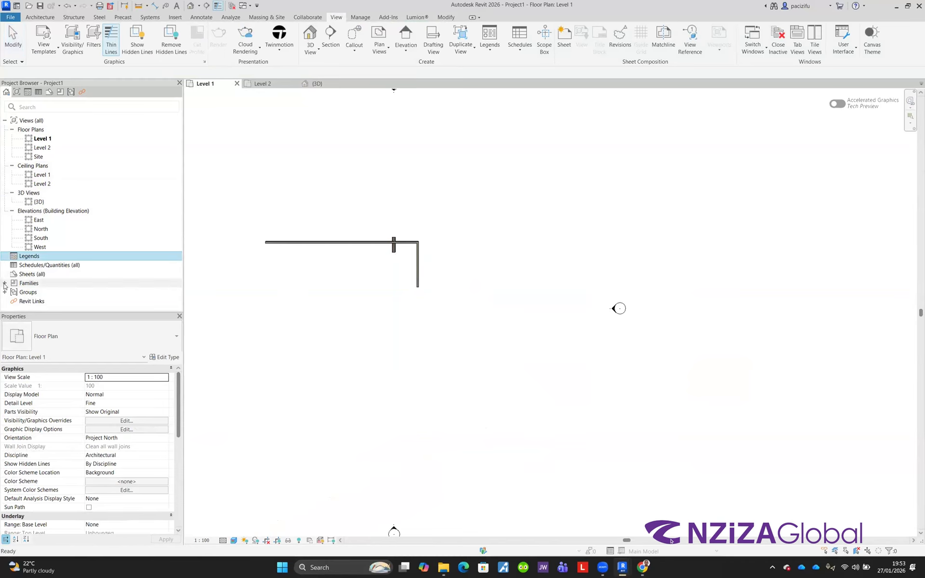
double_click(34, 283)
scroll(19, 280, "down", 3)
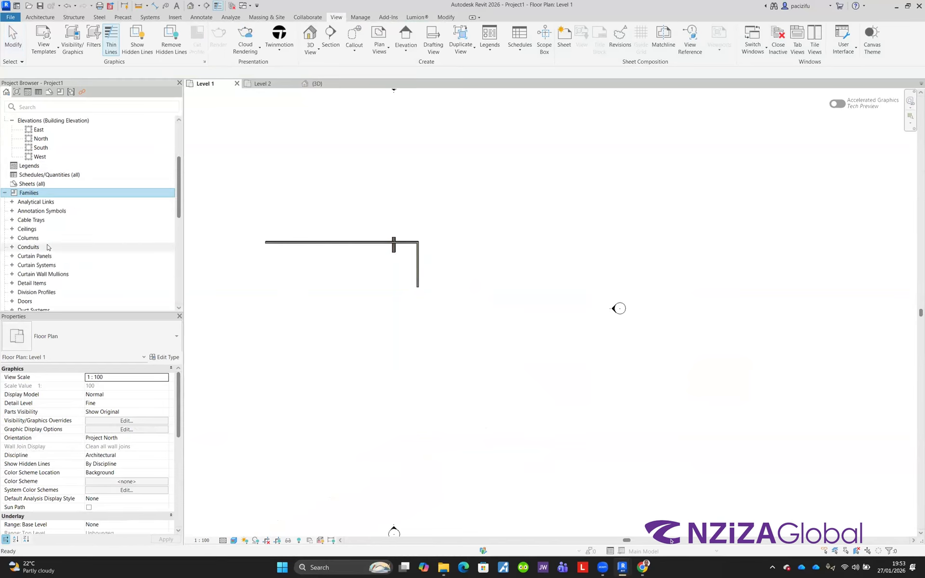
scroll(7, 275, "up", 3)
left_click(5, 282)
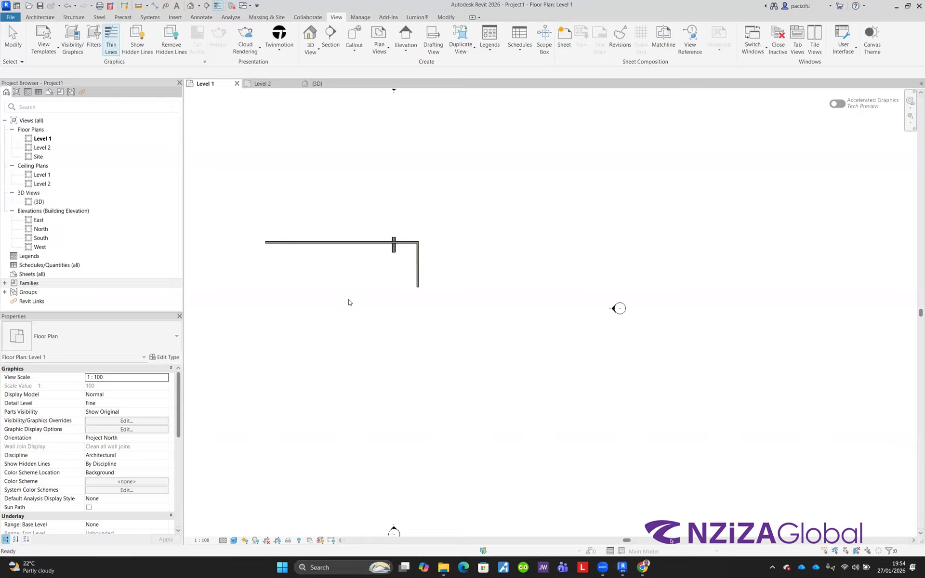
scroll(350, 249, "up", 2)
middle_click_drag(454, 269, 507, 319)
scroll(497, 333, "up", 2)
scroll(490, 287, "down", 3)
scroll(328, 283, "up", 1)
scroll(484, 284, "down", 1)
scroll(378, 284, "up", 1)
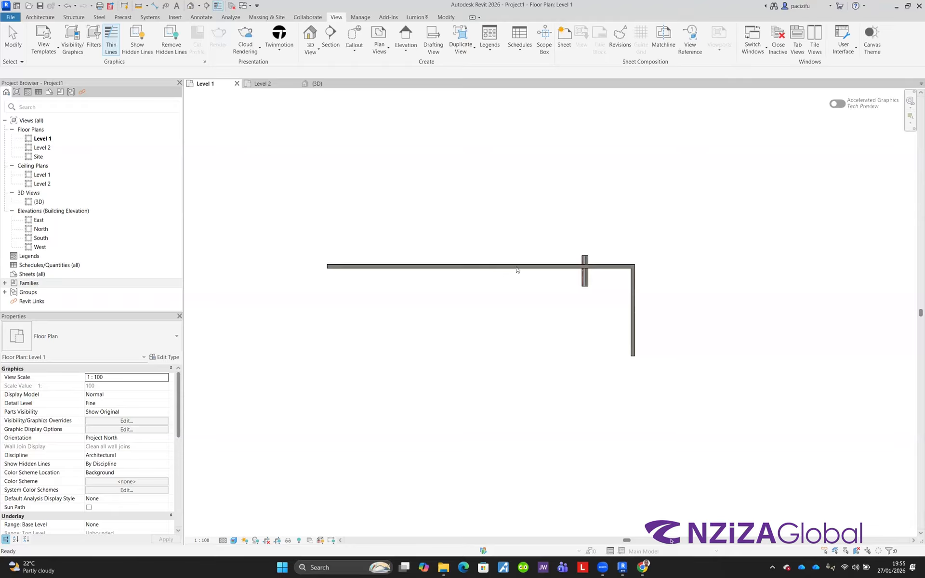
scroll(511, 260, "up", 3)
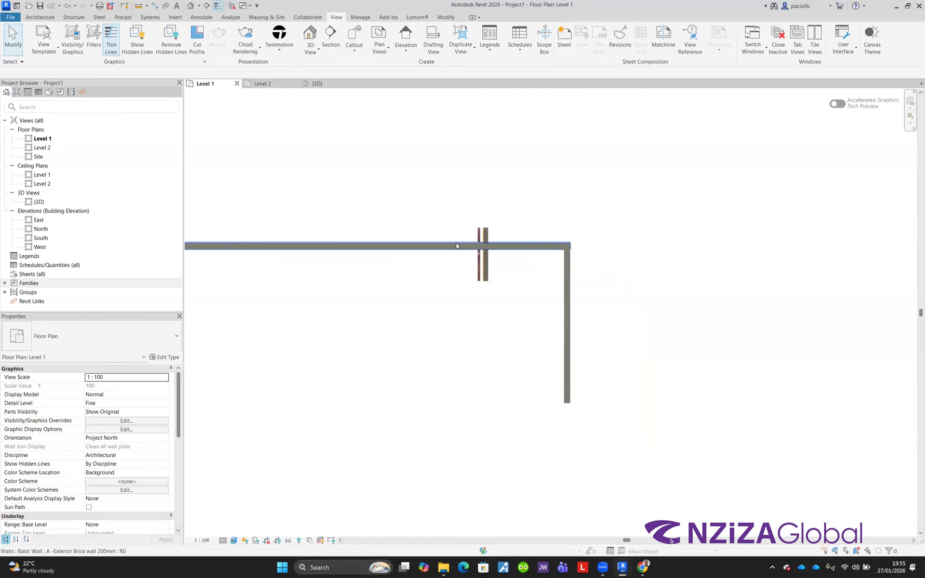
scroll(457, 246, "up", 2)
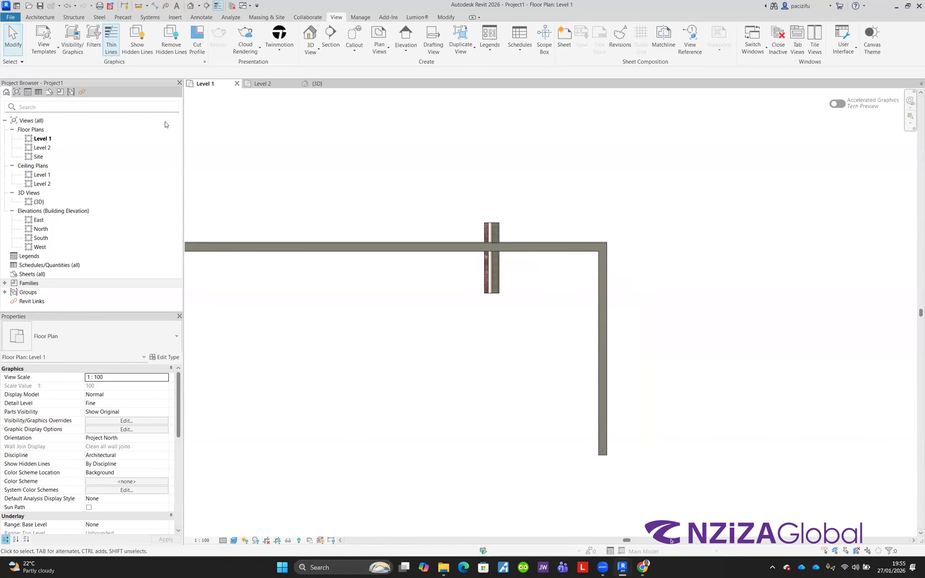
scroll(499, 259, "down", 2)
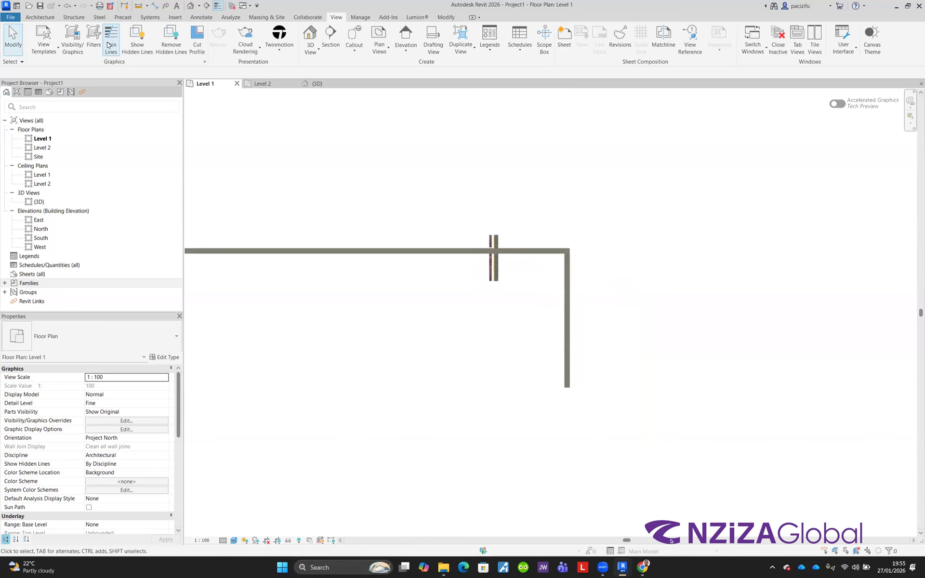
Step: Start the Wall tool and open the type properties of the Exterior - Brick on Mtl. Stud wall type
left_click(41, 17)
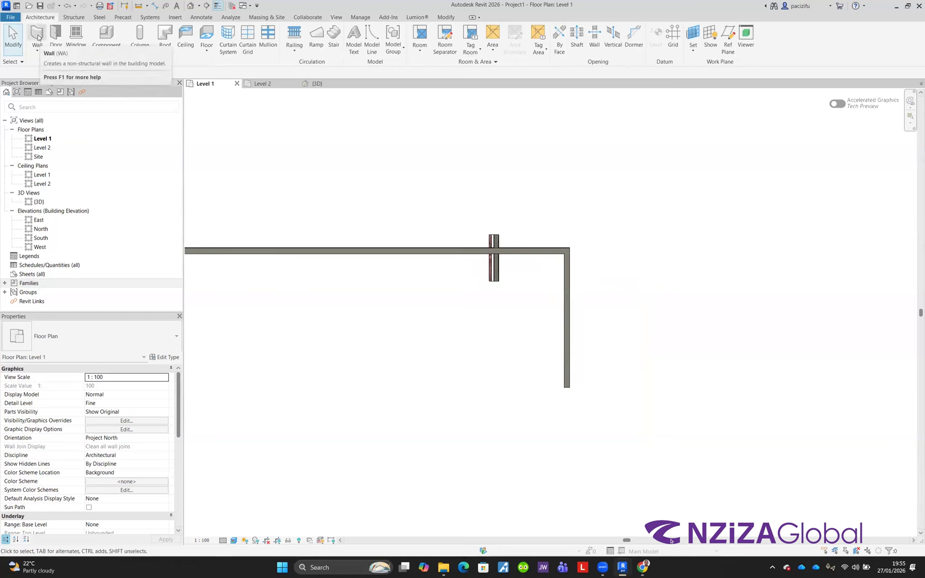
left_click(38, 37)
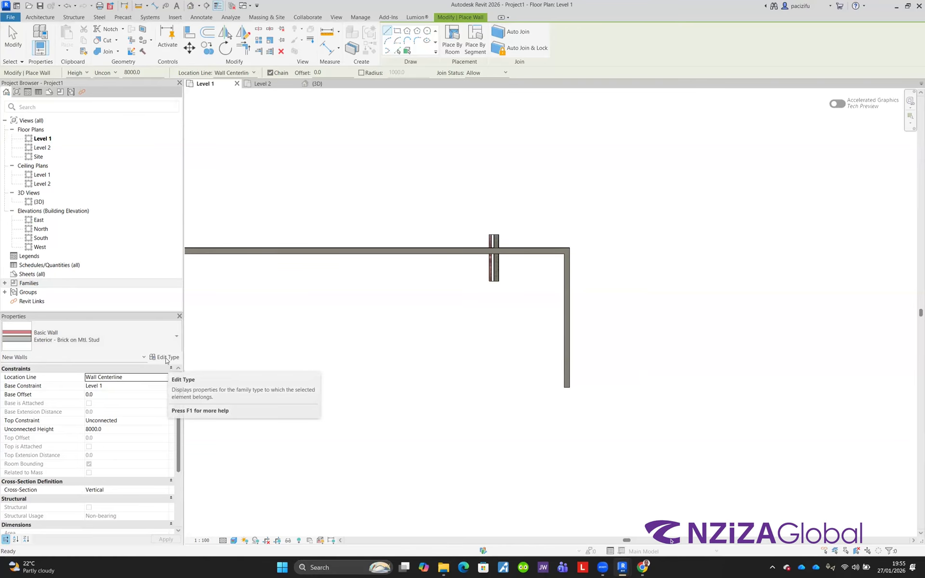
left_click(166, 357)
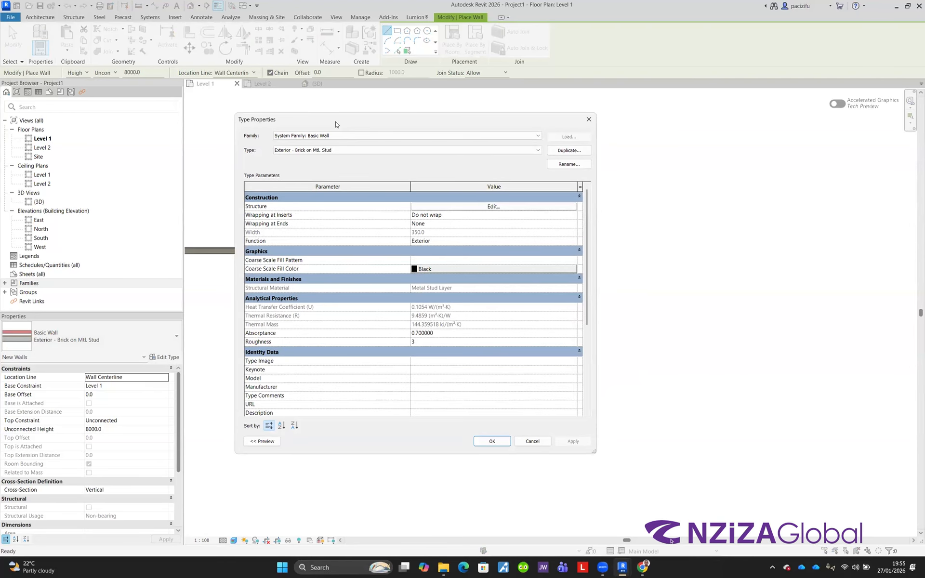
left_click_drag(336, 125, 376, 137)
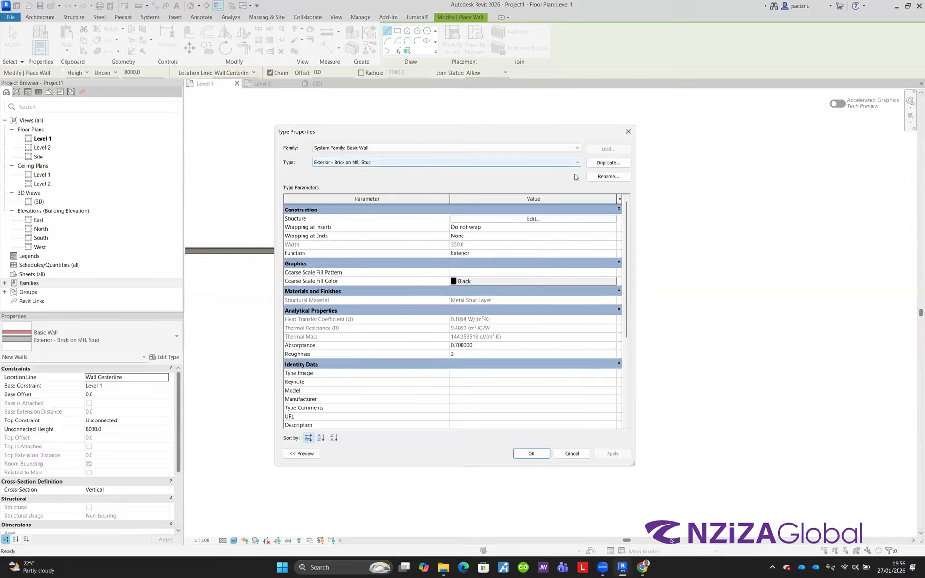
left_click(606, 165)
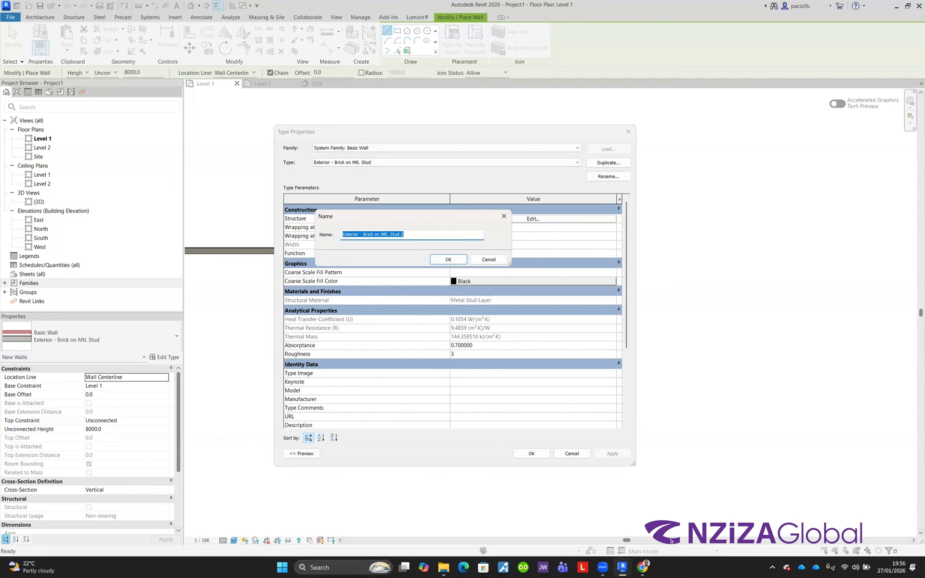
type("A - Interior Gypsum wall")
left_click_drag(374, 224, 388, 234)
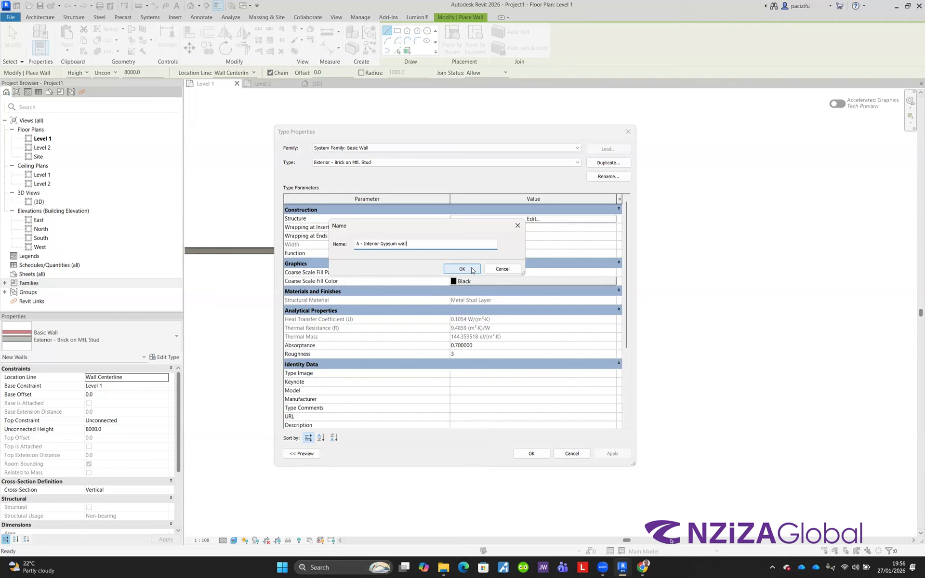
left_click(497, 270)
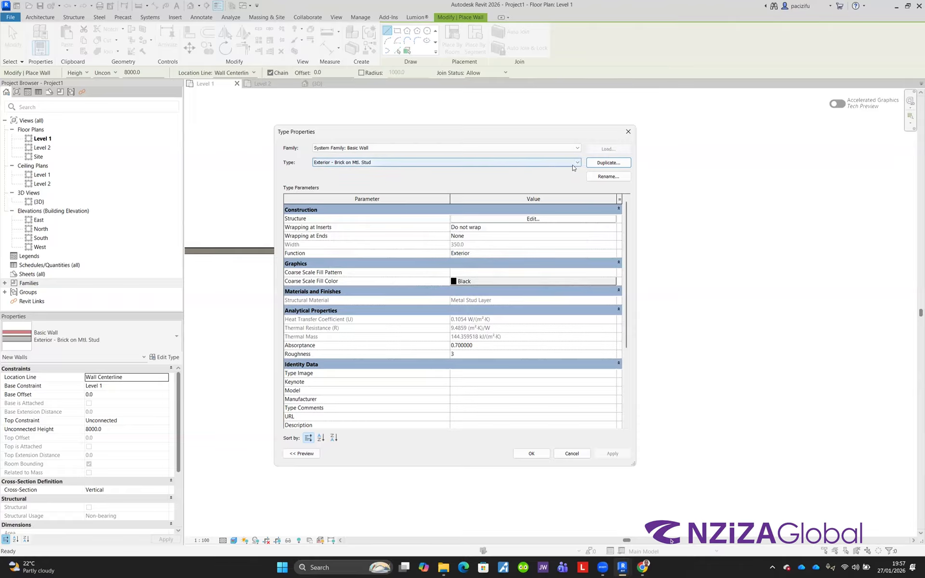
Step: Duplicate the wall type as a new type named "A - Interior gypsum wall"
left_click(608, 162)
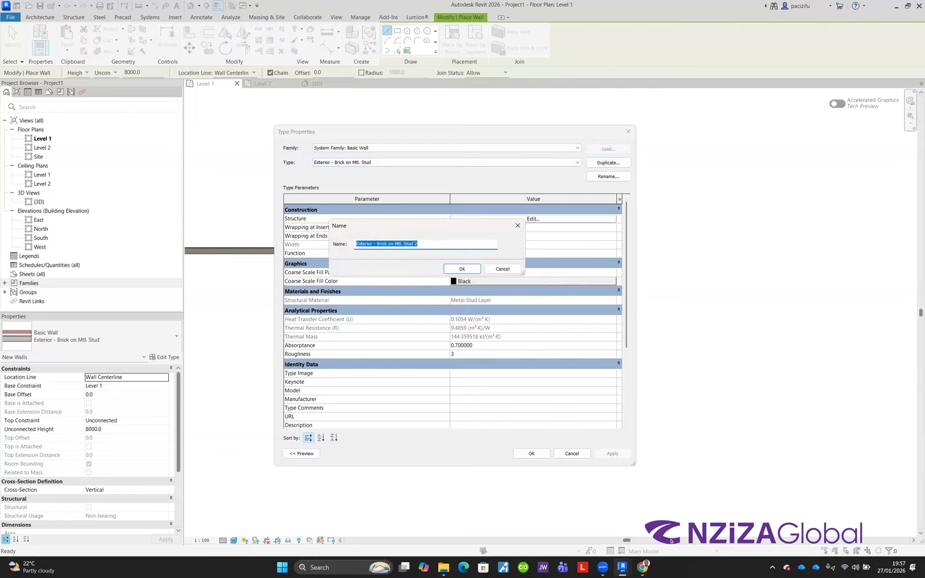
type("A - Interior gypsum wall")
left_click(462, 269)
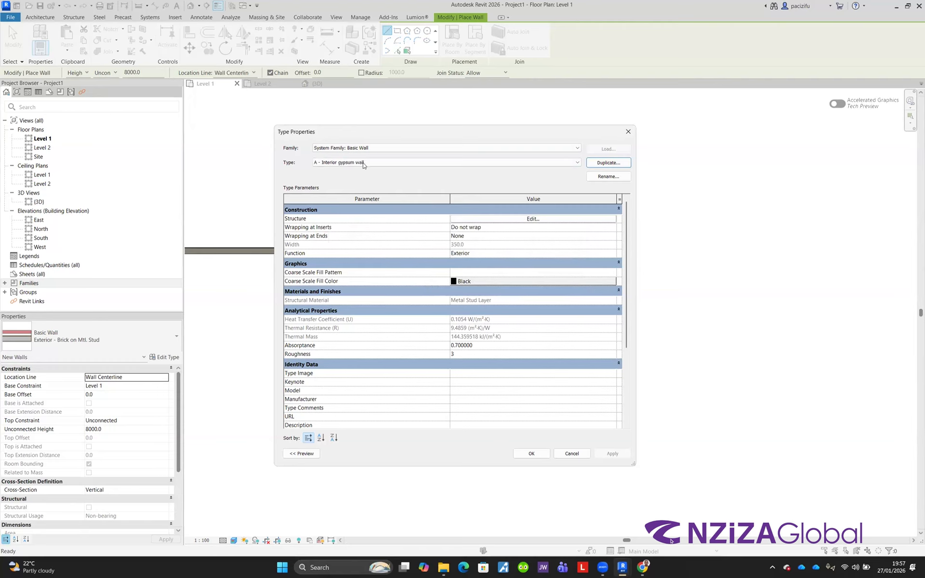
Step: Rename the new wall type to "A - Interior gypsum wall 110mm"
left_click(610, 178)
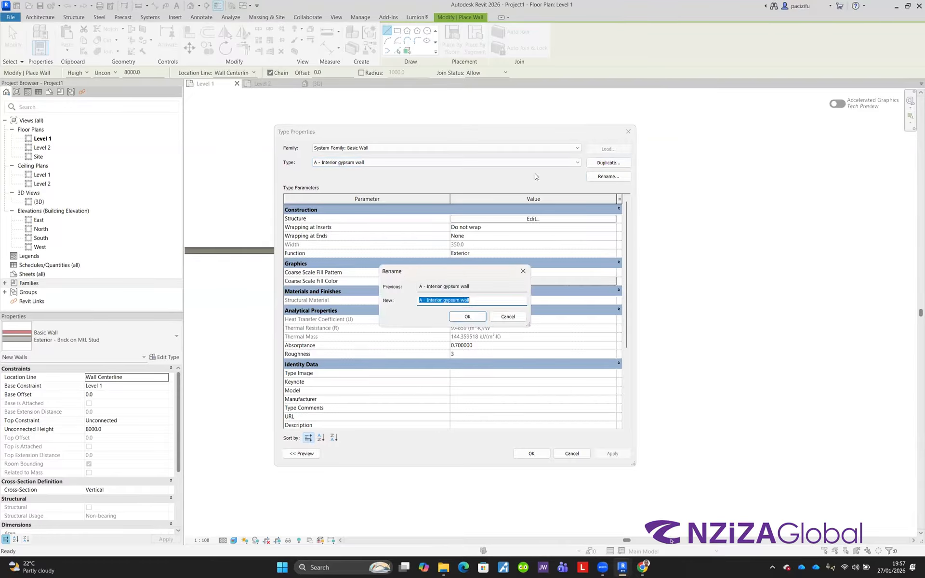
left_click(478, 302)
type("110mm")
left_click(470, 317)
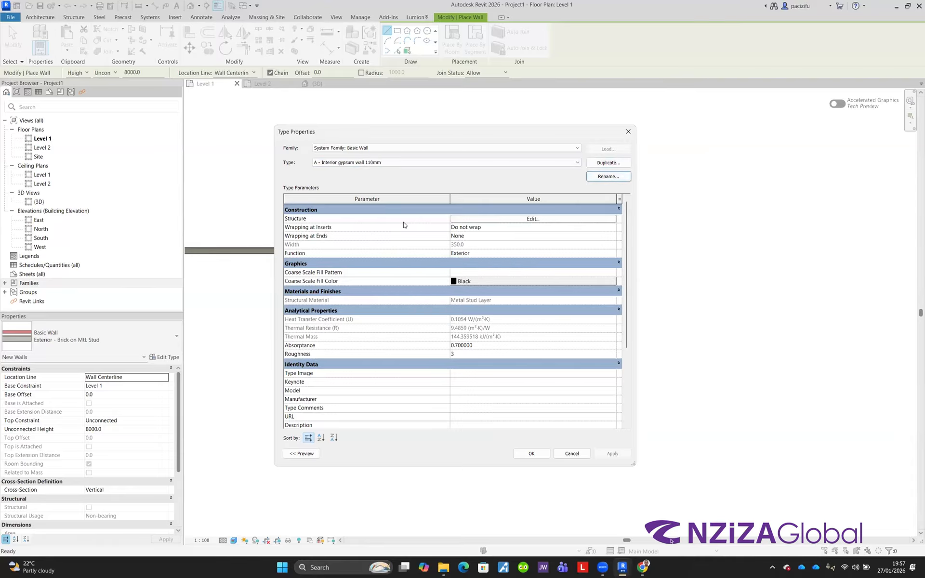
Step: Review the new type's layer structure without changes, then close the dialogs and exit the Wall tool
left_click(491, 221)
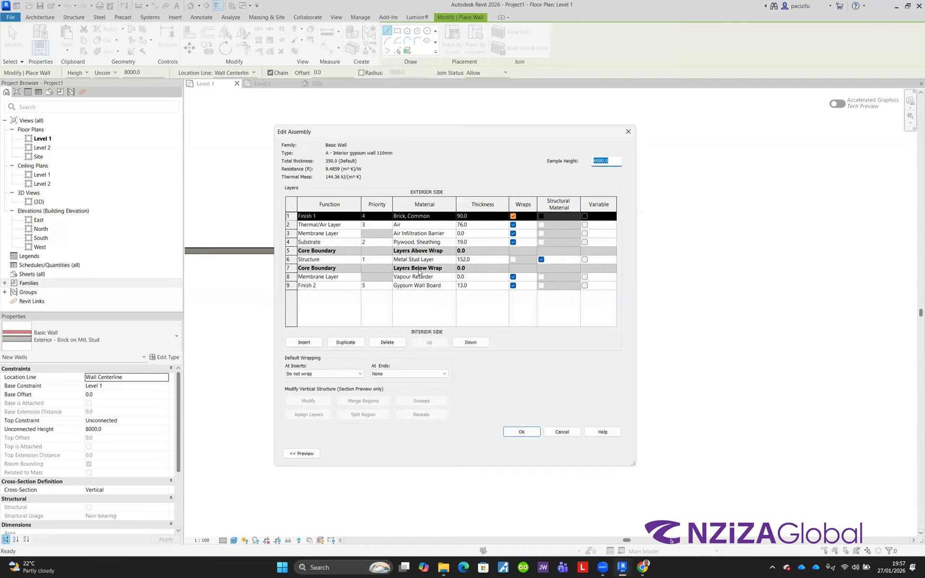
left_click(566, 433)
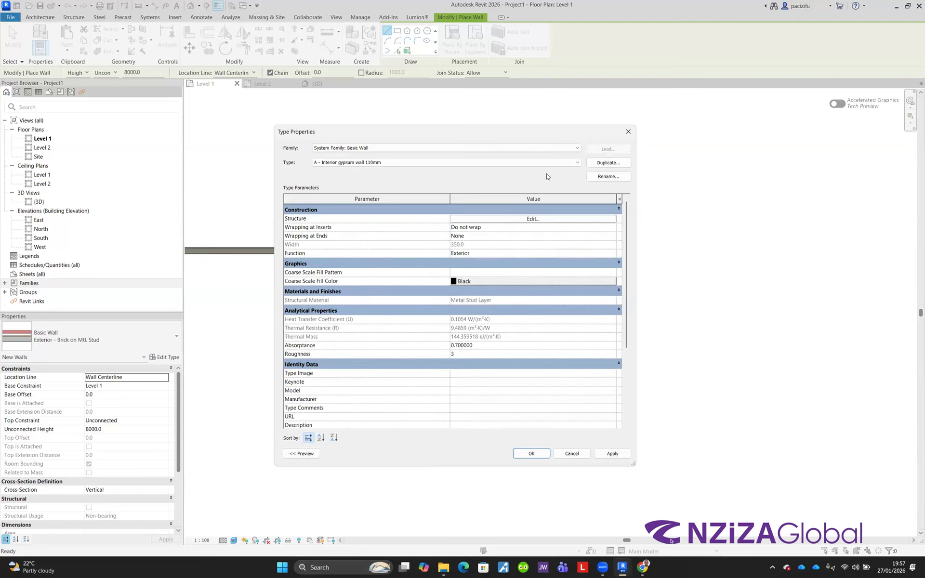
left_click(628, 131)
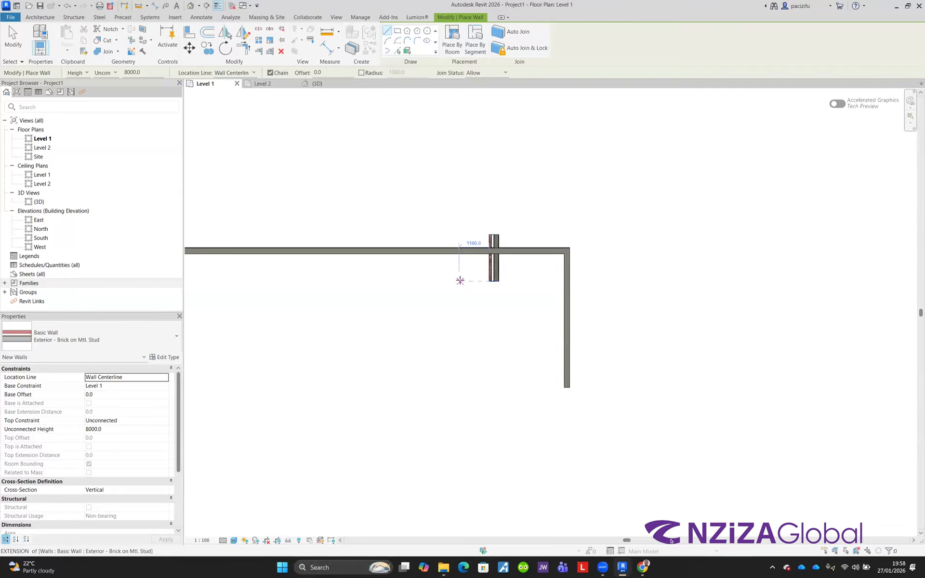
key("Escape")
key("Escape")
scroll(439, 194, "down", 2)
scroll(311, 240, "up", 2)
scroll(405, 240, "down", 2)
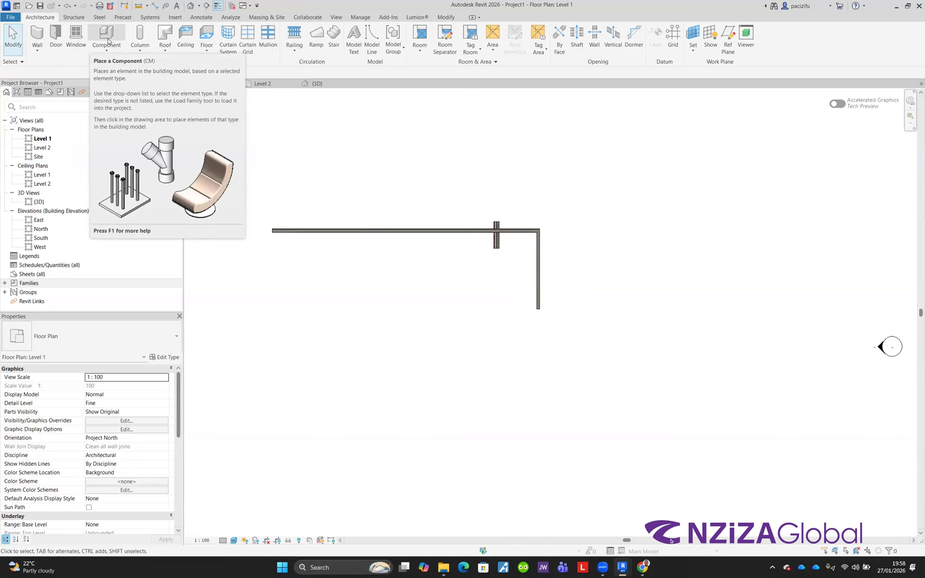
Step: Place a UC305x305x97 structural column below the walls in the Level 1 plan
left_click(137, 35)
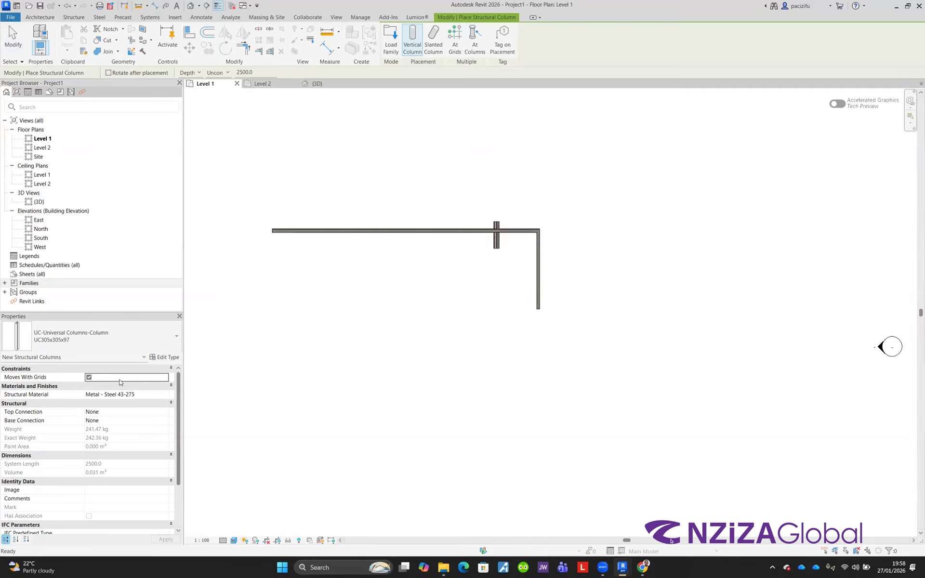
left_click(308, 338)
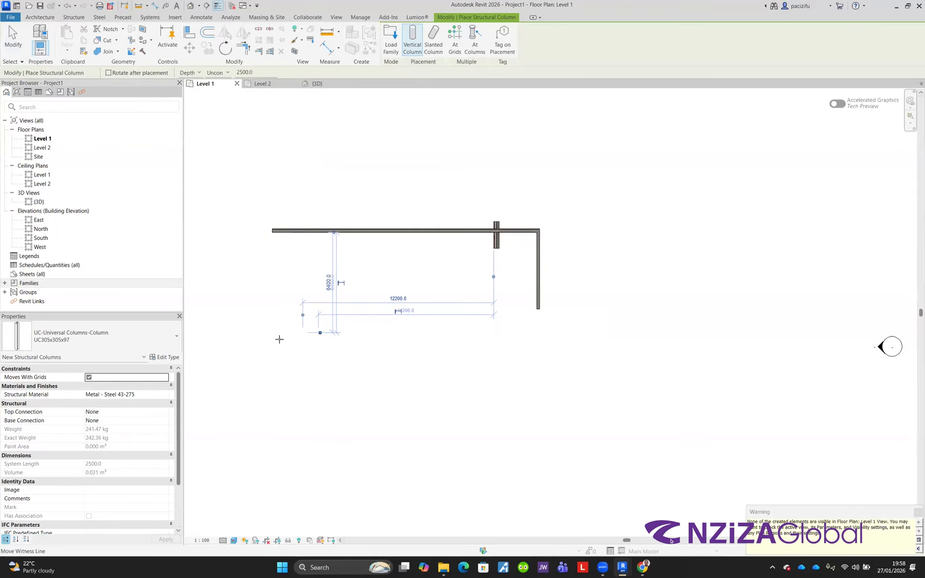
key("Escape")
key("Escape")
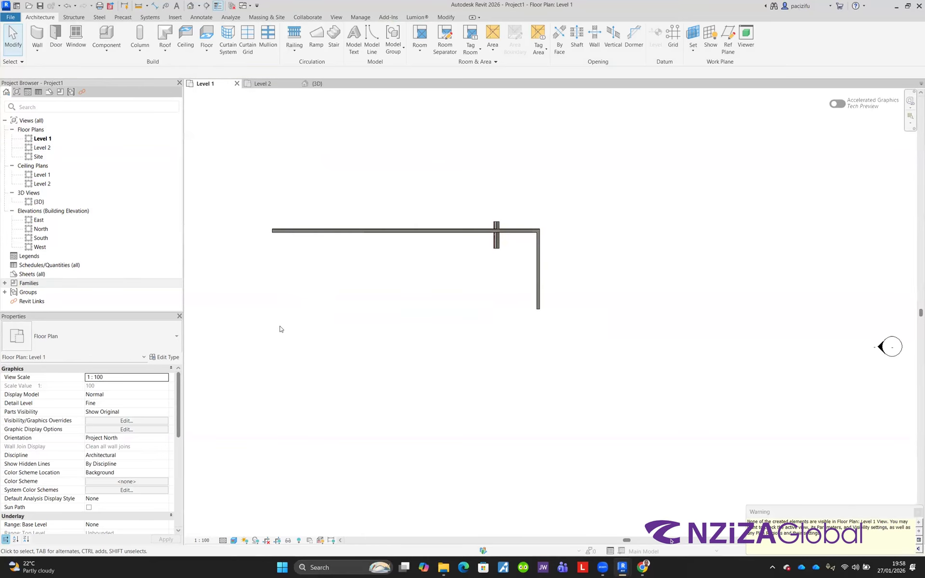
Step: In the 3D view, set the selected column's top level to Level 2 and its base offset to 0
scroll(280, 326, "up", 2)
left_click(318, 84)
scroll(369, 241, "down", 3)
scroll(390, 385, "up", 3)
left_click(375, 308)
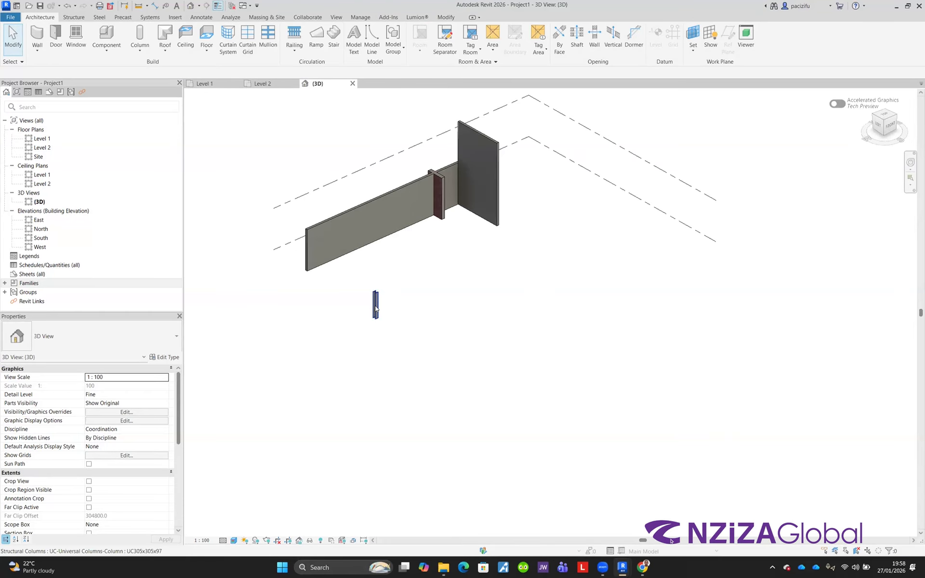
left_click(110, 394)
left_click(165, 395)
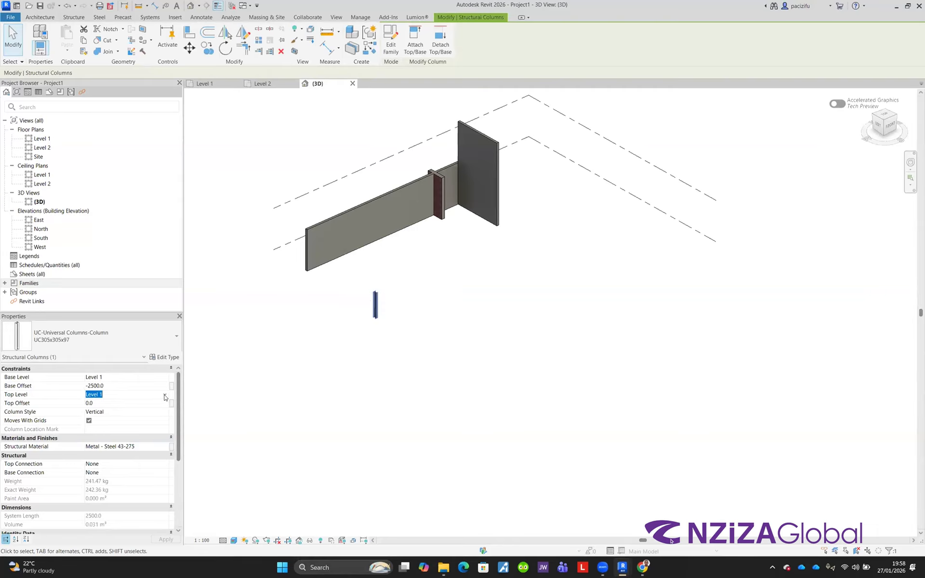
left_click(108, 412)
left_click(111, 386)
left_click(110, 386)
left_click_drag(111, 386, 58, 392)
type("0")
left_click(374, 339)
Step: Back in the Level 1 plan, select the column and review its instance properties
left_click(205, 83)
scroll(316, 335, "up", 5)
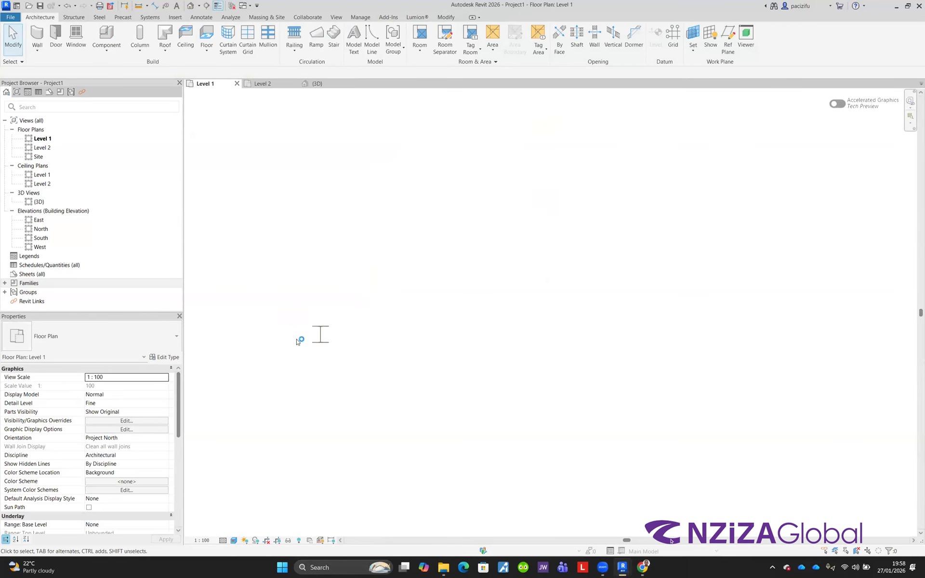
left_click(352, 336)
scroll(358, 299, "down", 5)
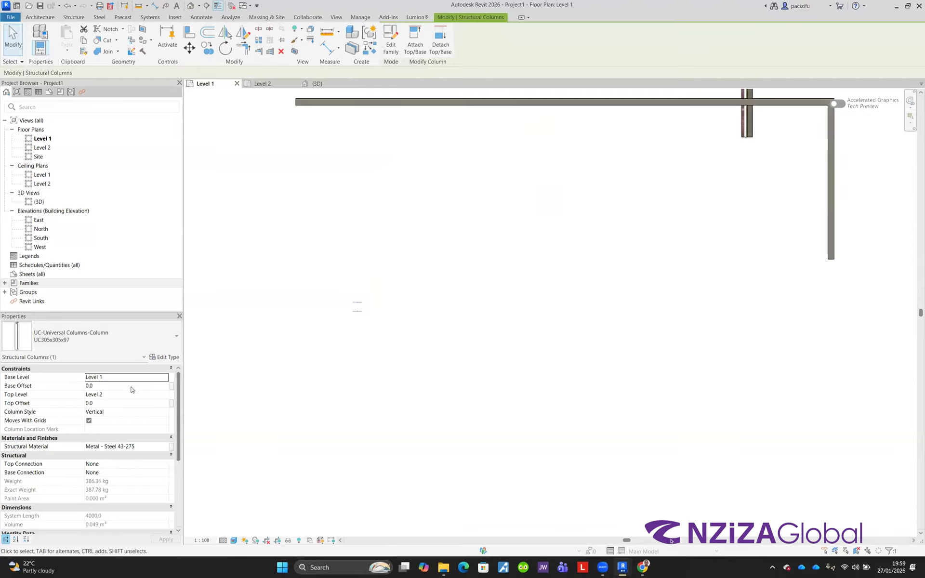
scroll(129, 390, "down", 3)
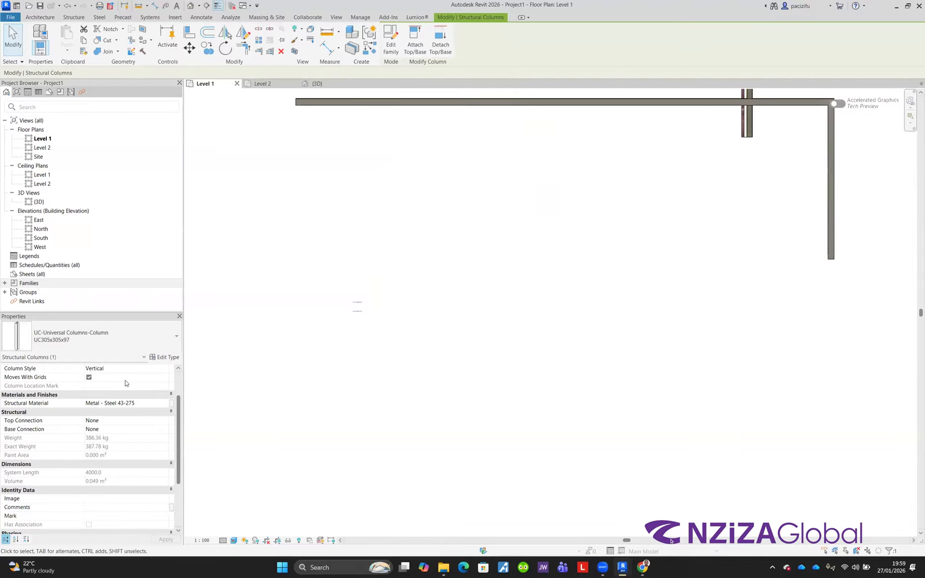
scroll(129, 394, "down", 4)
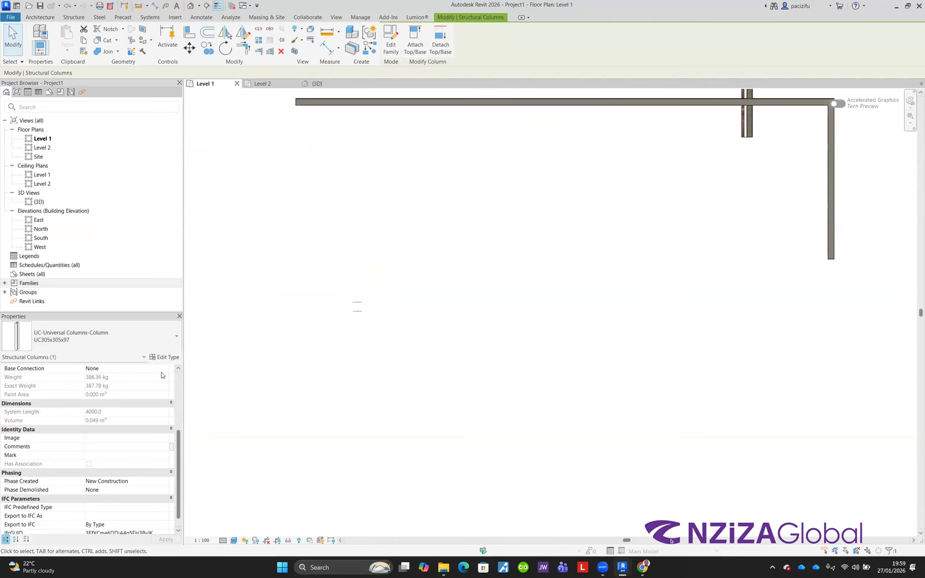
scroll(297, 381, "down", 2)
scroll(324, 345, "up", 5)
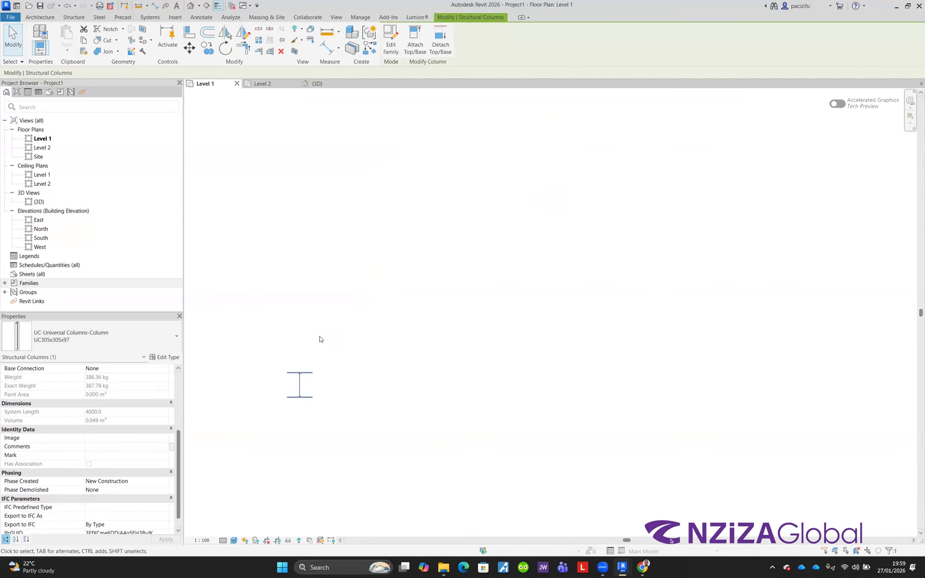
Step: Open the column's type properties to review them, then close the dialog and deselect
left_click(291, 364)
scroll(285, 378, "up", 2)
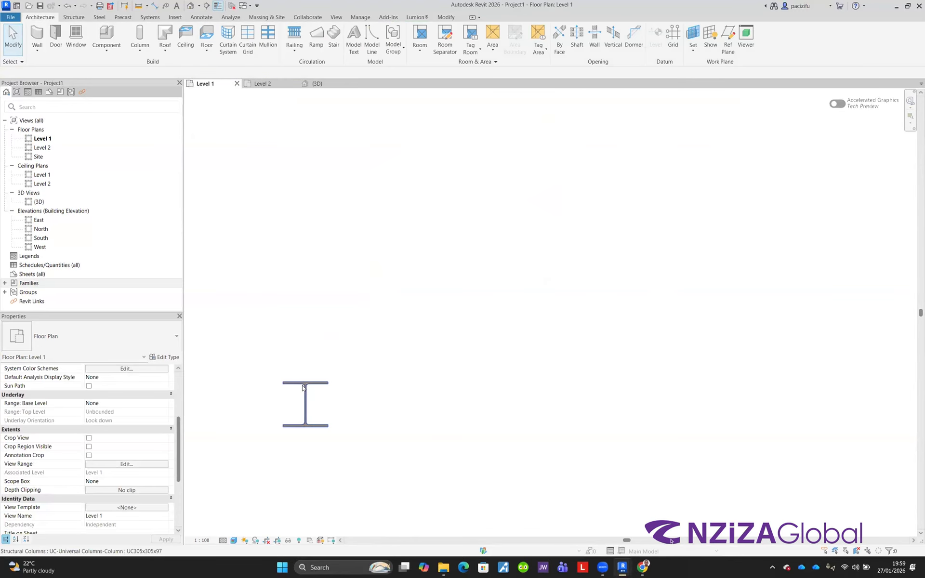
left_click(284, 383)
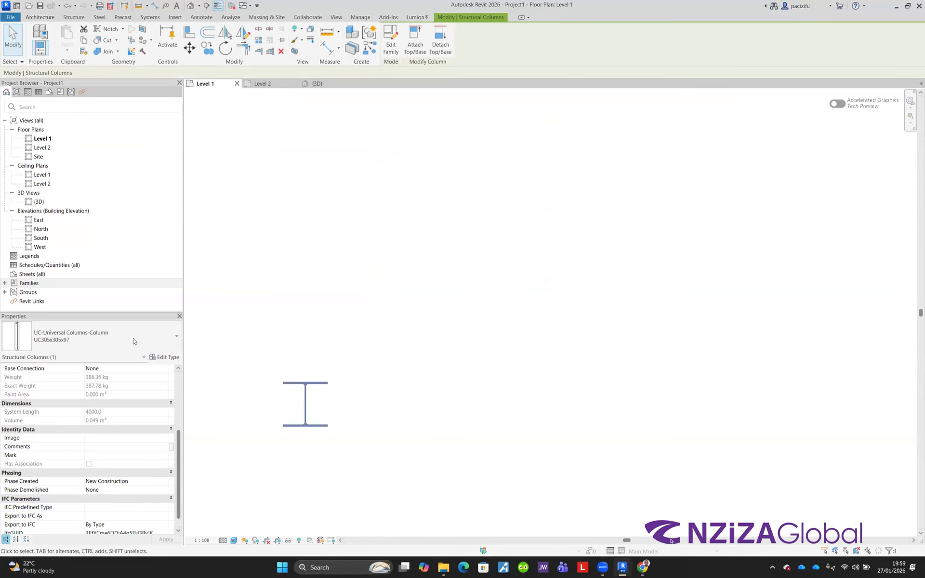
left_click(163, 359)
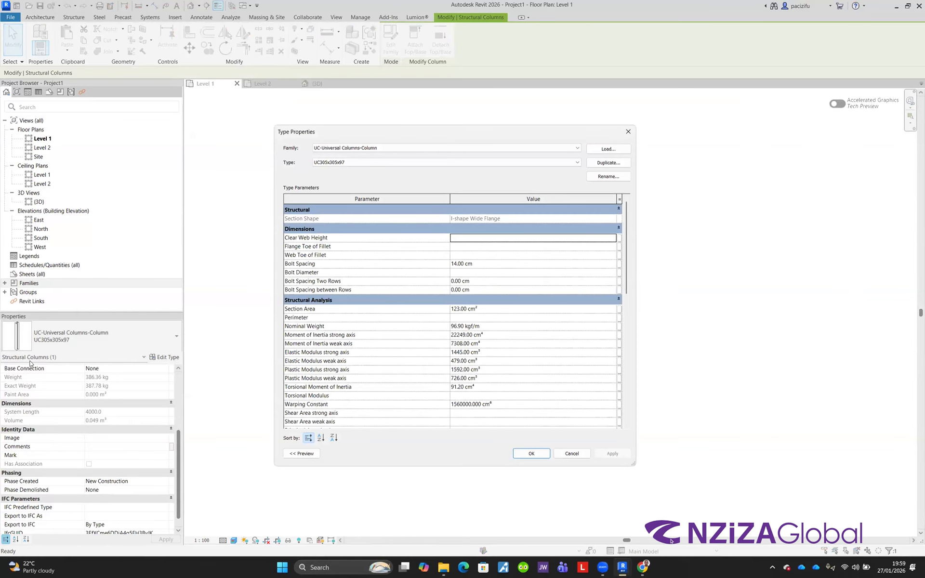
left_click(627, 132)
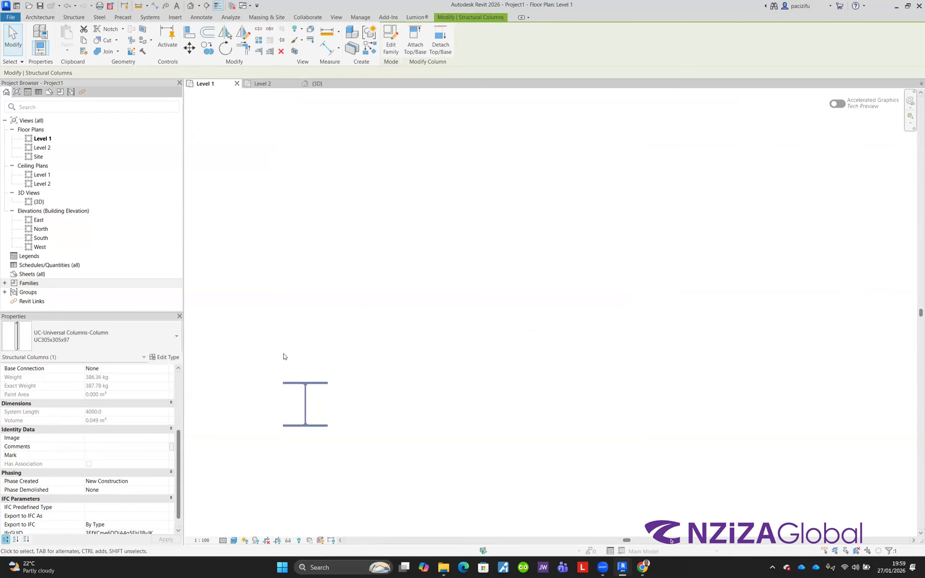
left_click(285, 333)
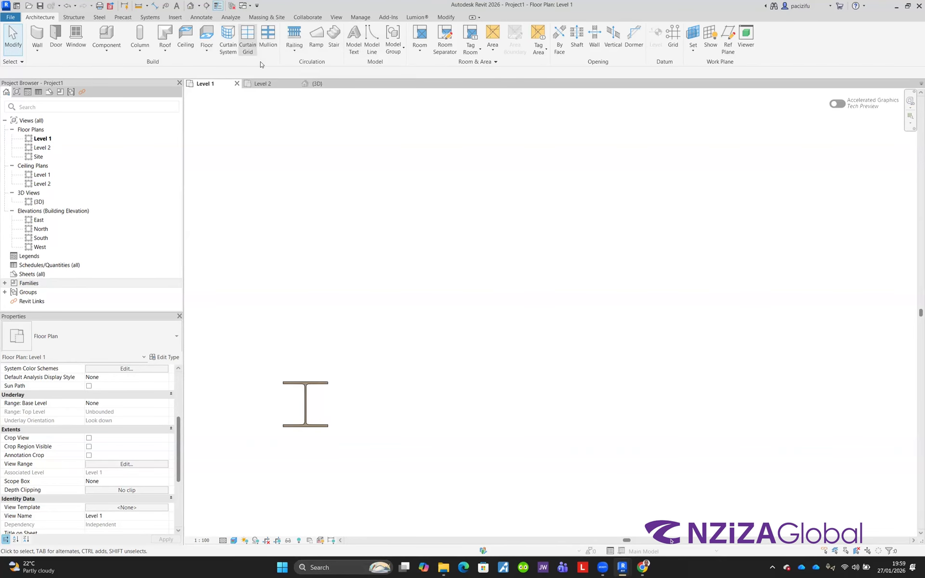
left_click(356, 54)
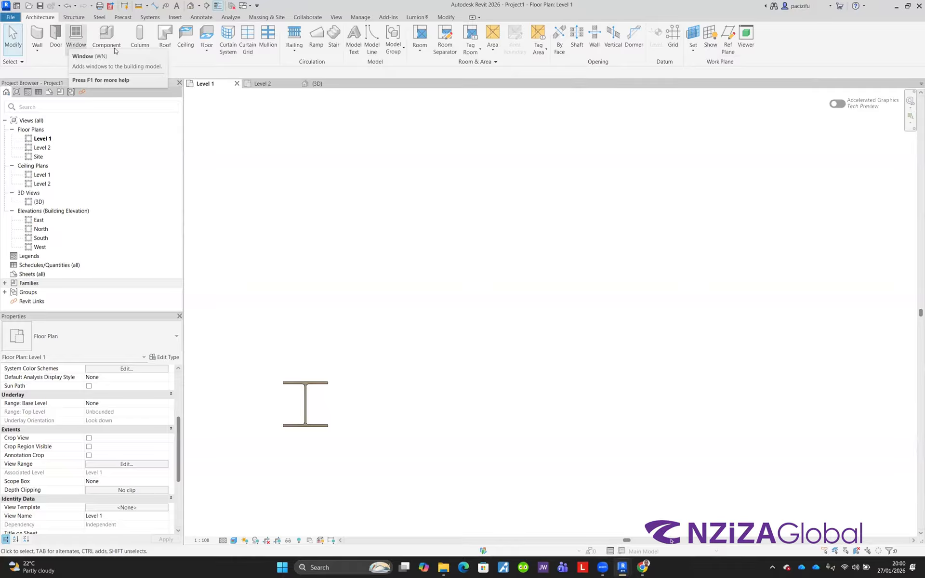
left_click(70, 19)
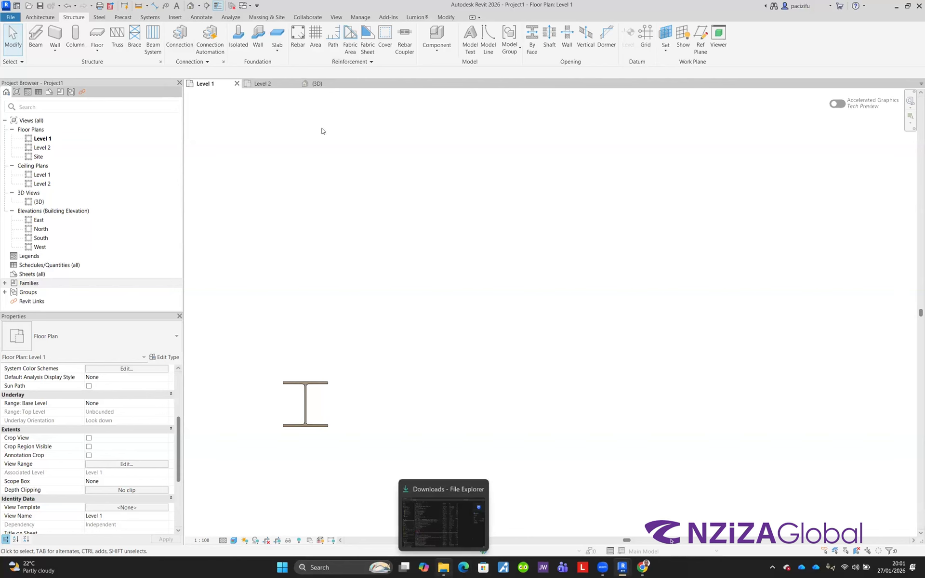
Step: Switch to File Explorer and open the Commercial building - Mod 01 - Phase 01 project
key("alt+Tab")
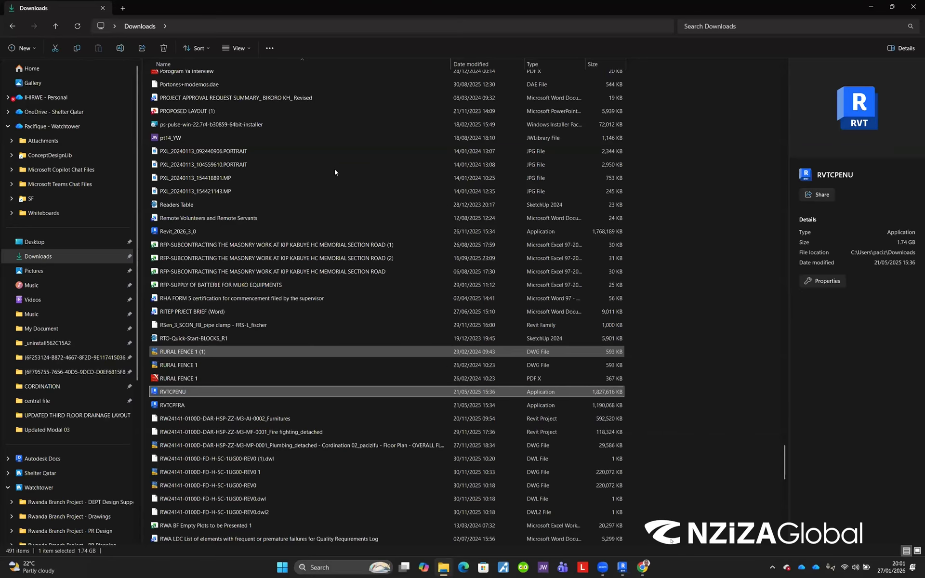
key("alt+Tab")
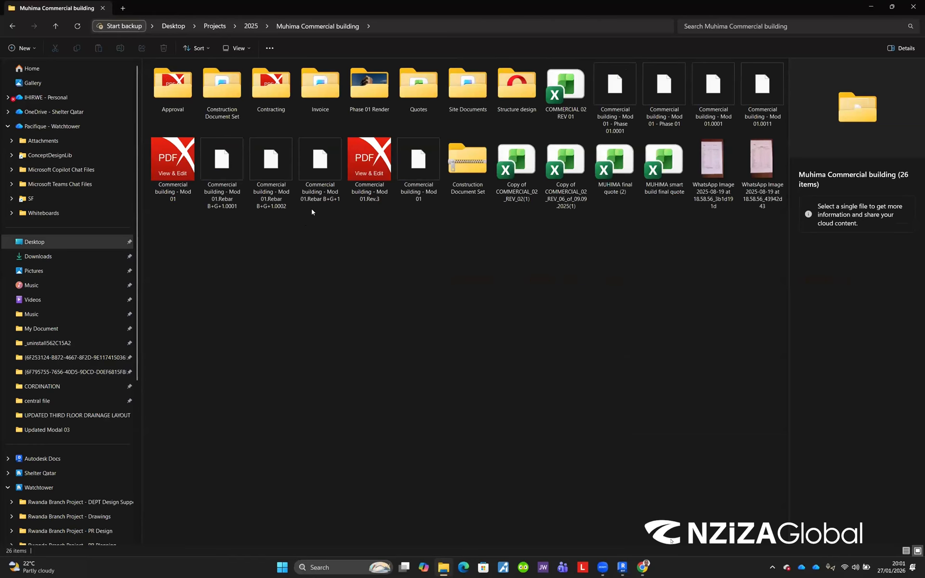
left_click(667, 90)
double_click(667, 91)
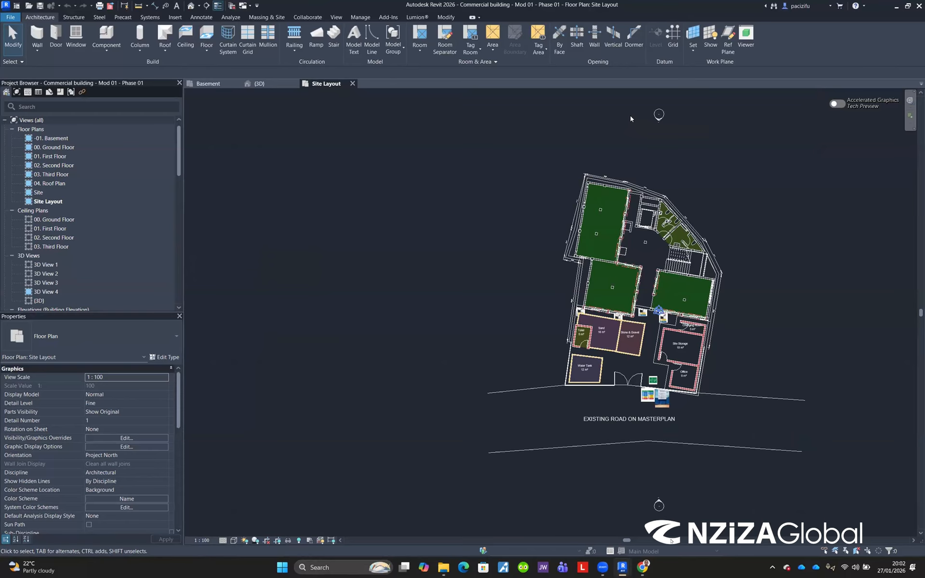
Step: Place a text note reading "IFC" above the road label in the Site Layout view
left_click(176, 6)
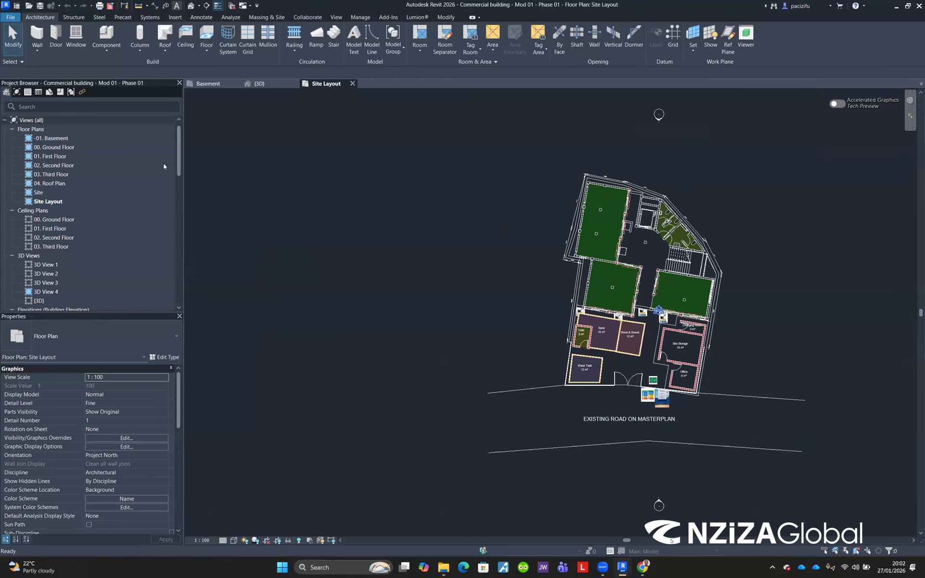
scroll(479, 378, "down", 2)
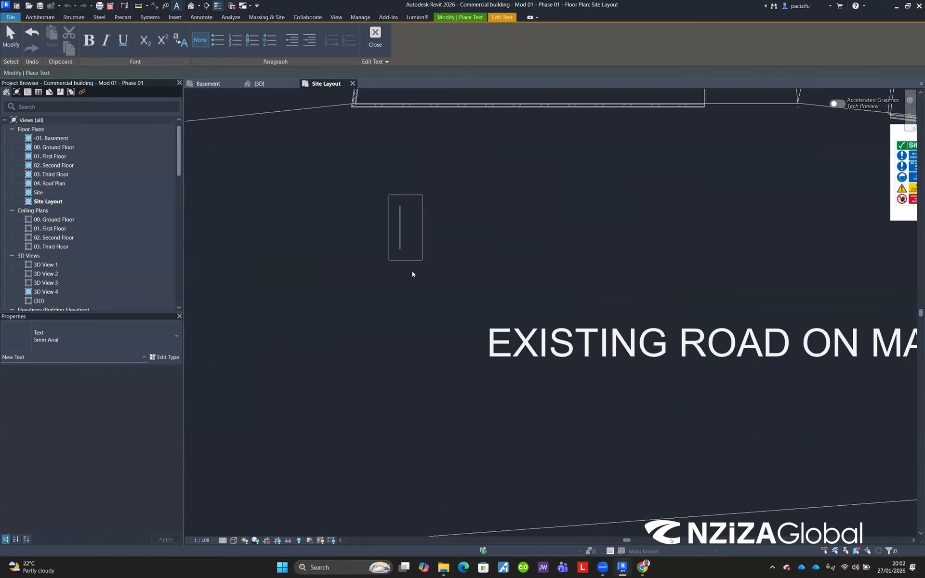
type("IFC")
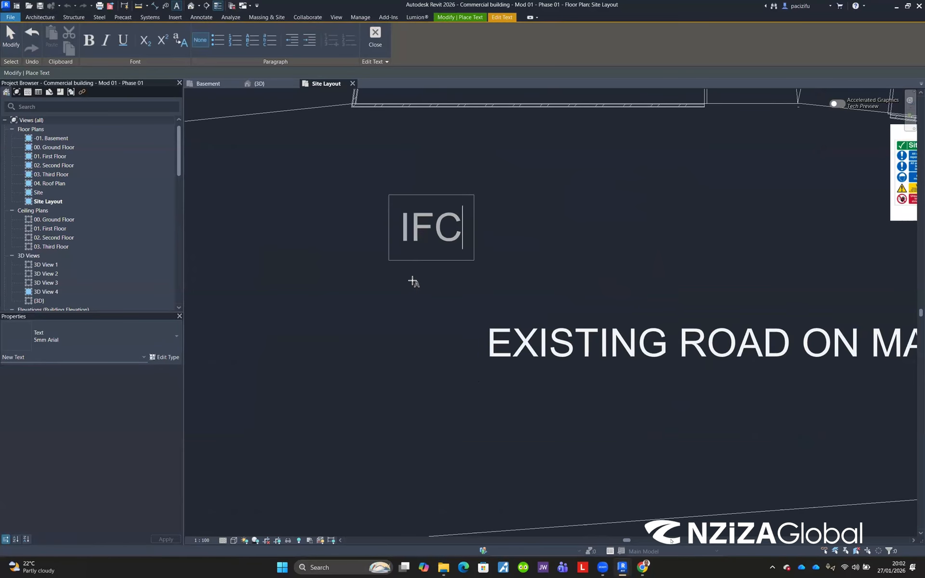
left_click(413, 276)
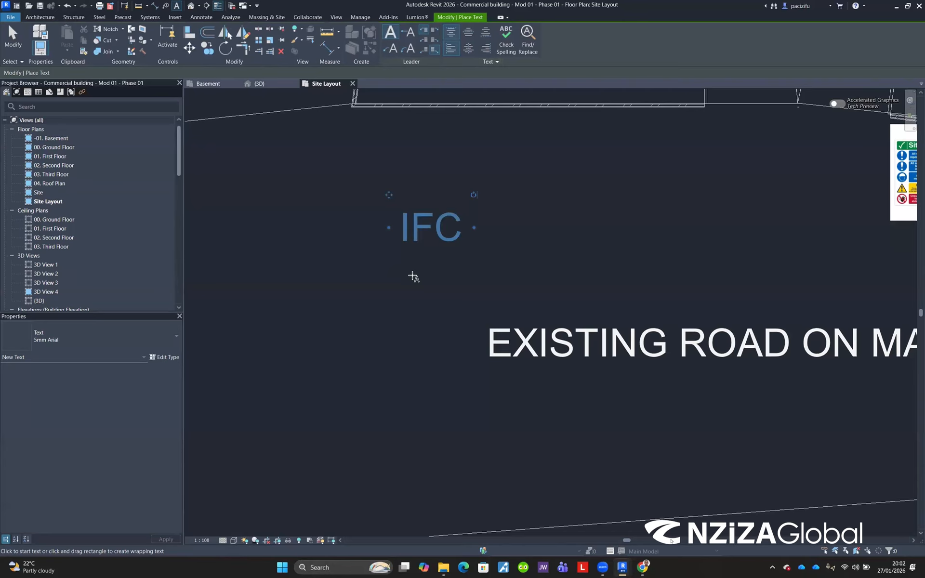
key("Escape")
key("Escape")
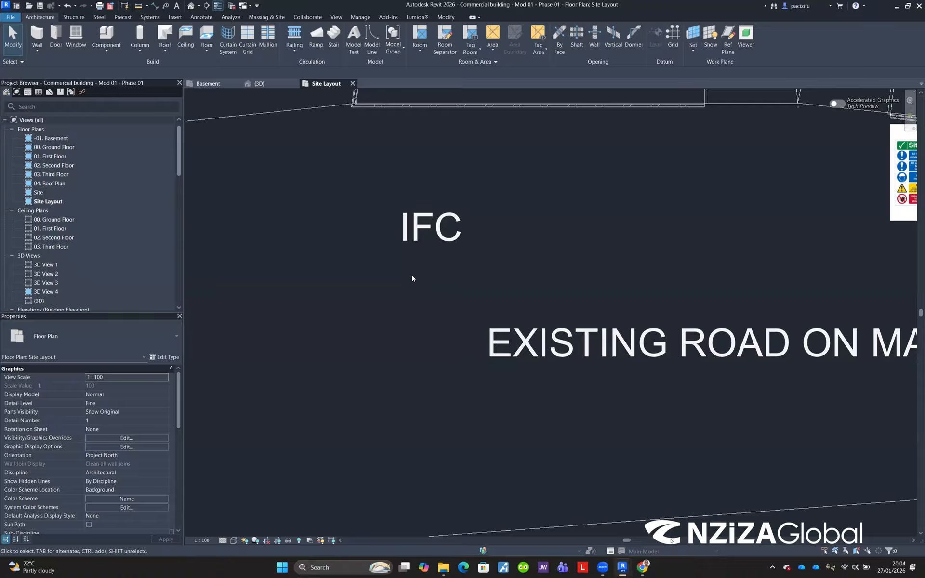
Step: Select the IFC text note and delete it
left_click(389, 223)
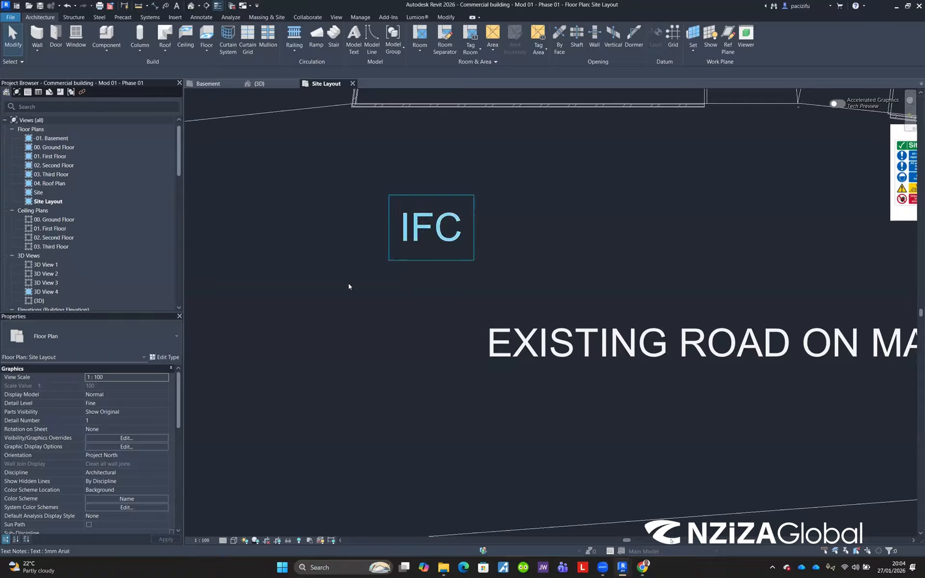
left_click(408, 215)
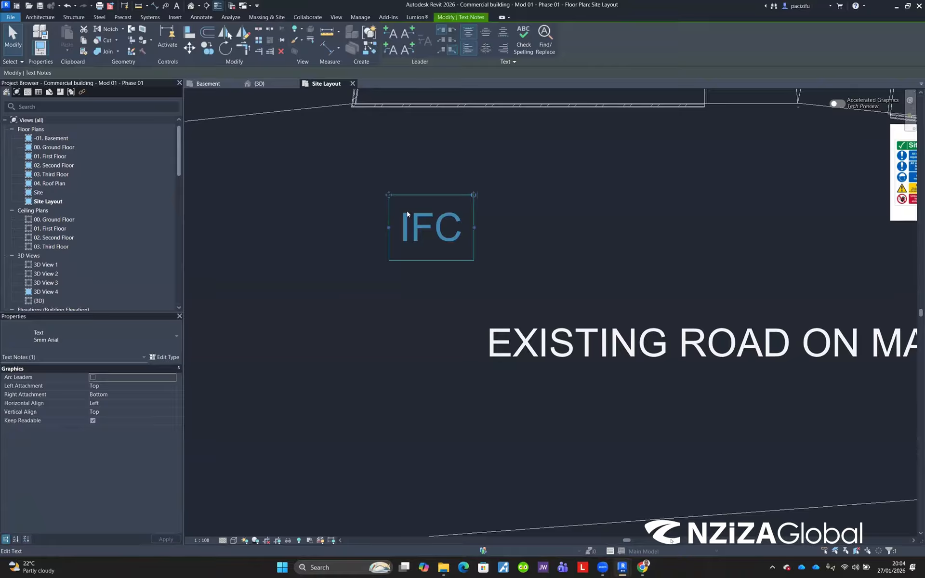
key("Escape")
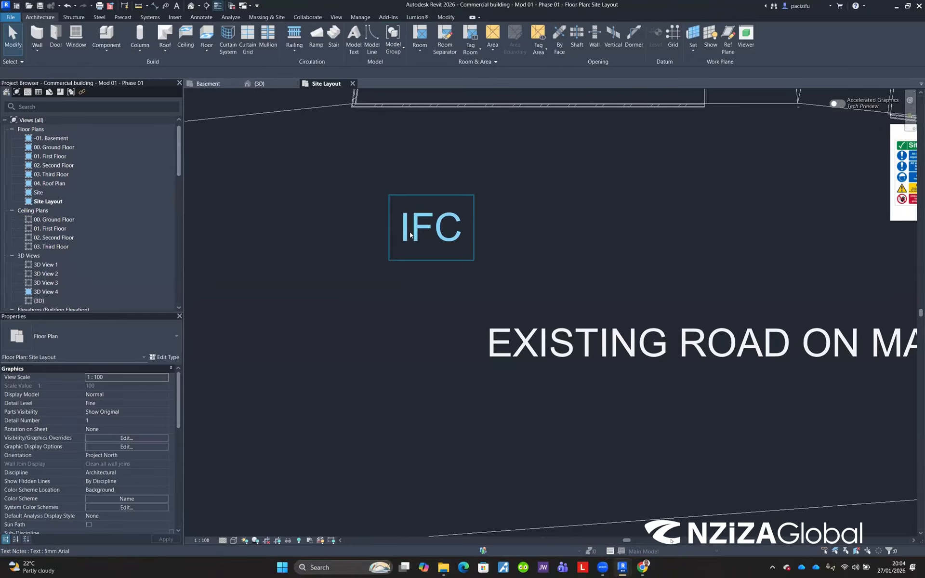
left_click(410, 235)
left_click(456, 327)
left_click(426, 244)
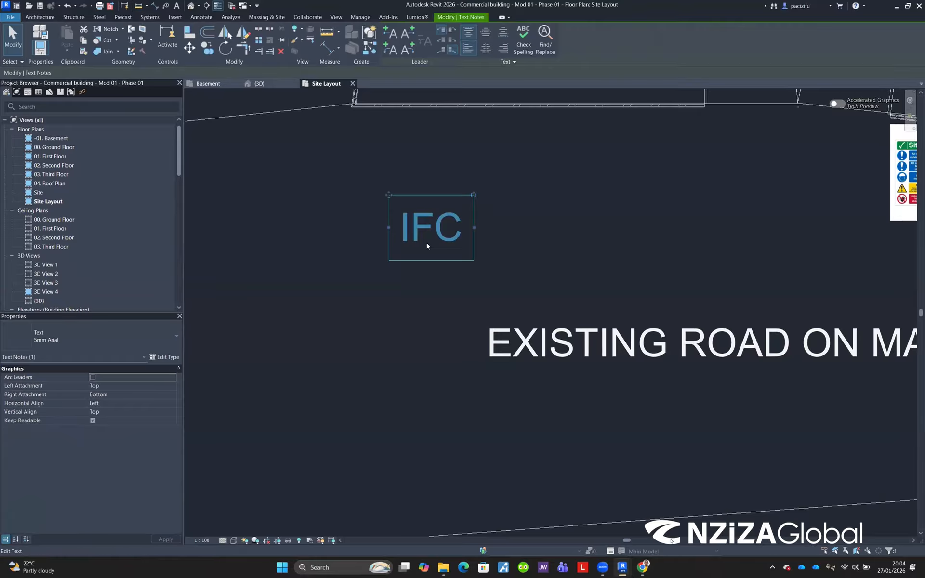
key("Delete")
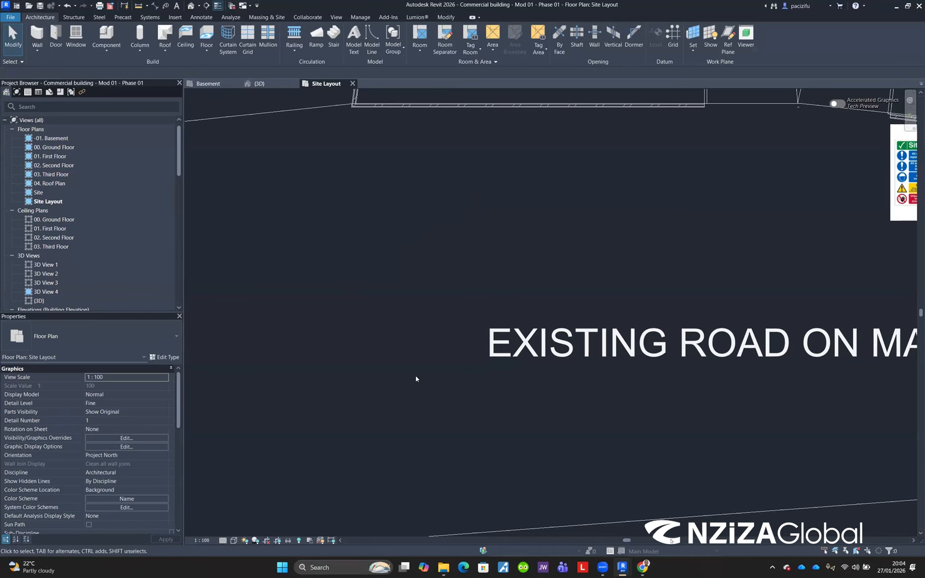
Step: Open the -01. Basement and 00. Ground Floor plan views to inspect the model
scroll(417, 381, "down", 4)
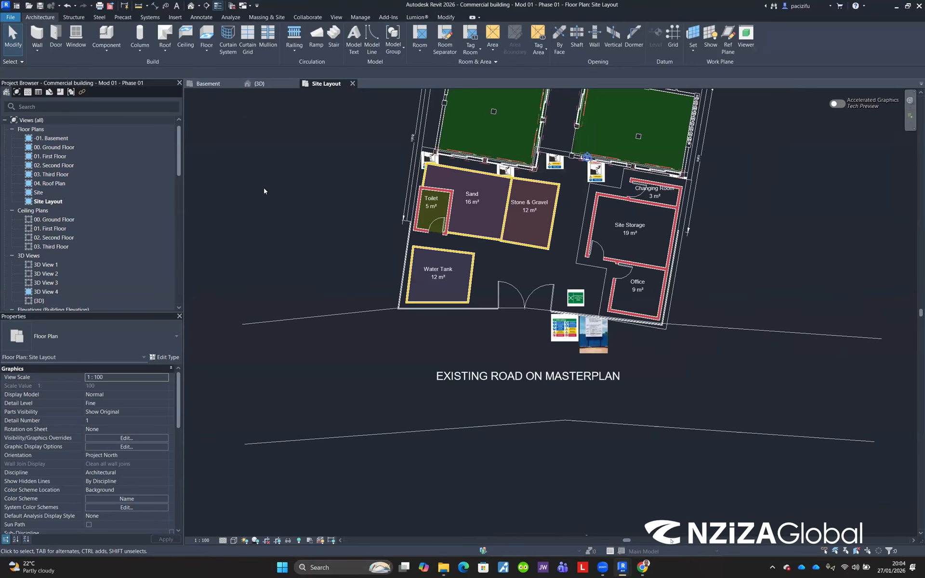
scroll(384, 316, "up", 2)
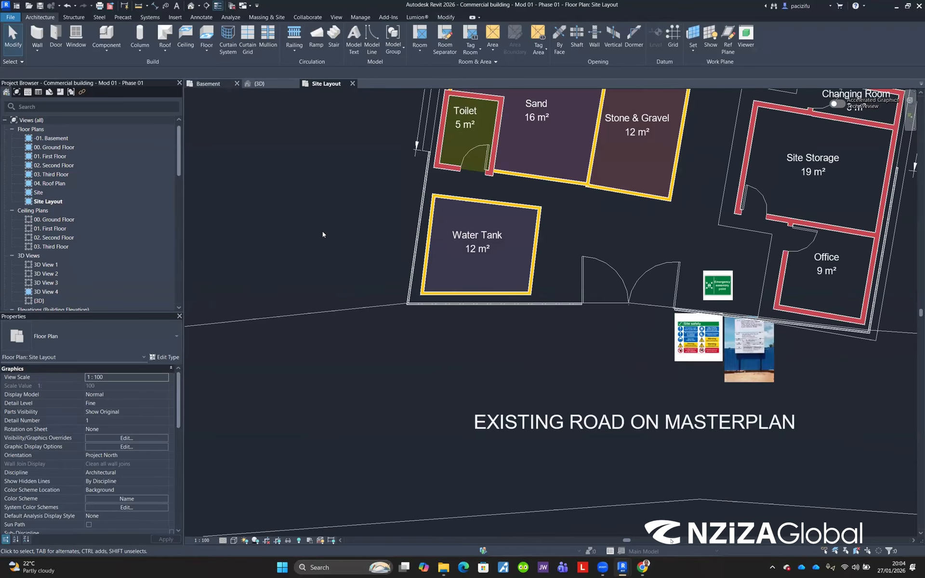
left_click(323, 84)
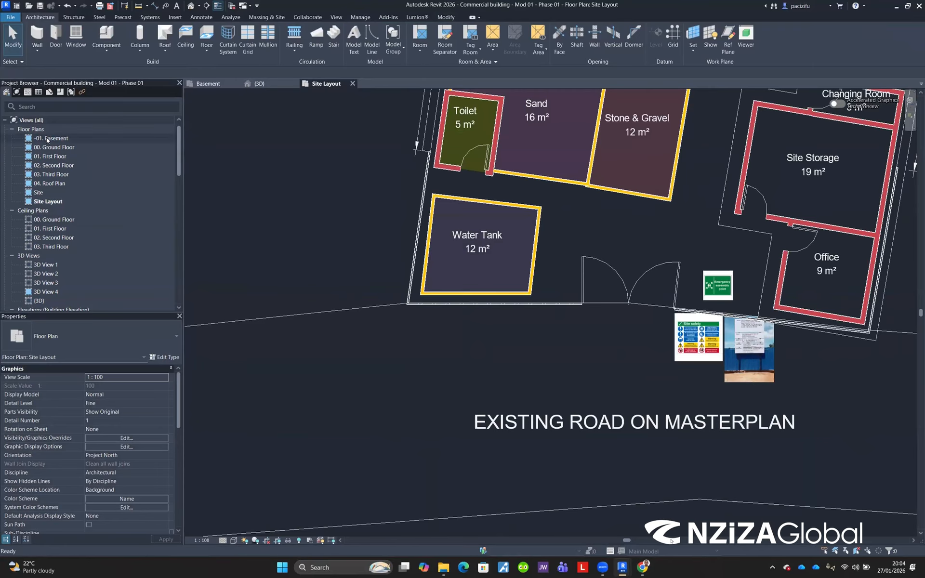
double_click(46, 138)
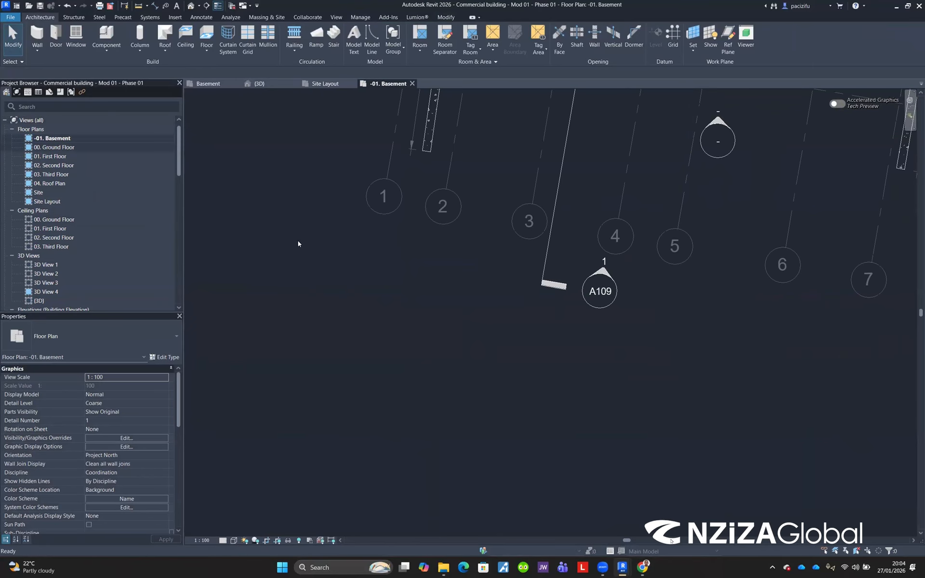
scroll(298, 243, "down", 6)
scroll(318, 226, "up", 8)
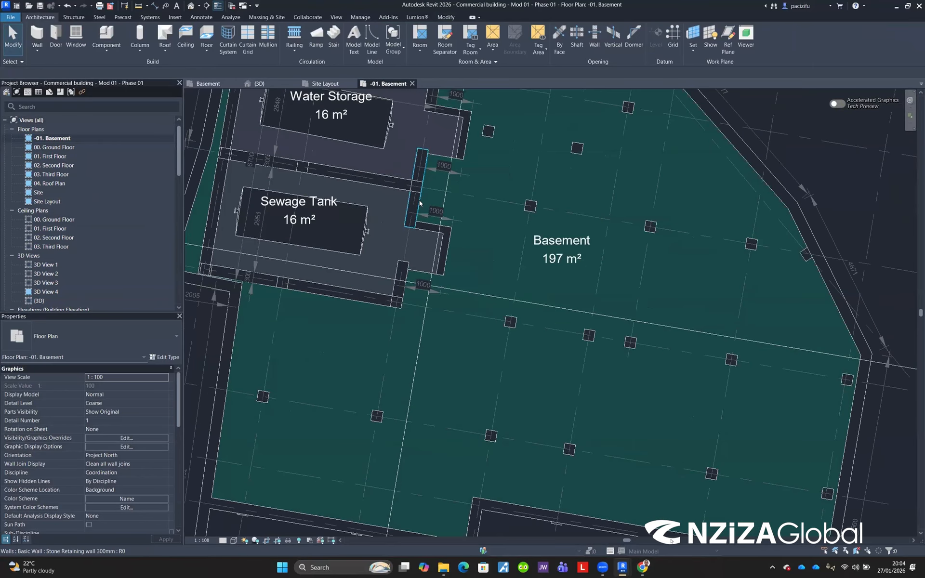
double_click(58, 149)
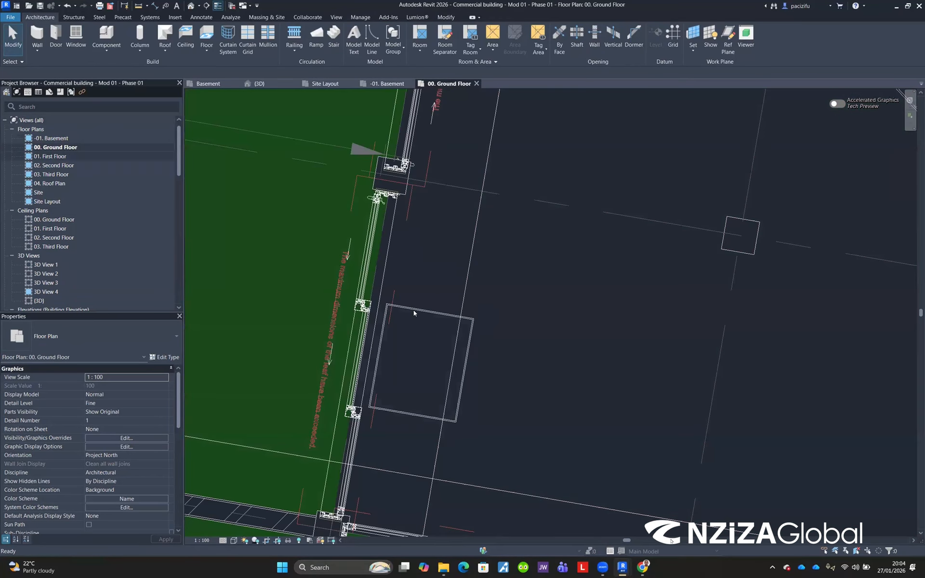
Step: Zoom around the 00. Ground Floor plan and inspect the corner structural column
scroll(365, 233, "down", 8)
scroll(344, 270, "up", 1)
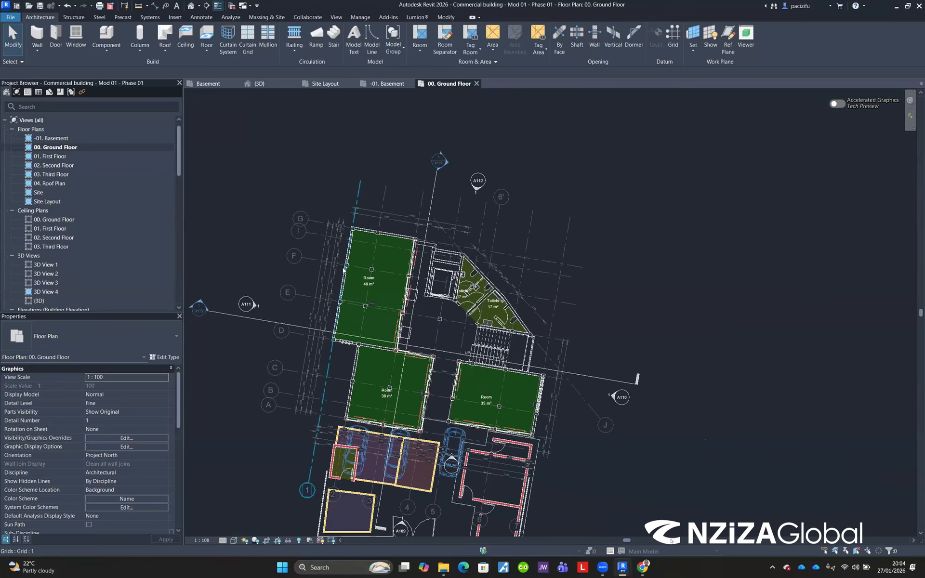
scroll(360, 243, "up", 10)
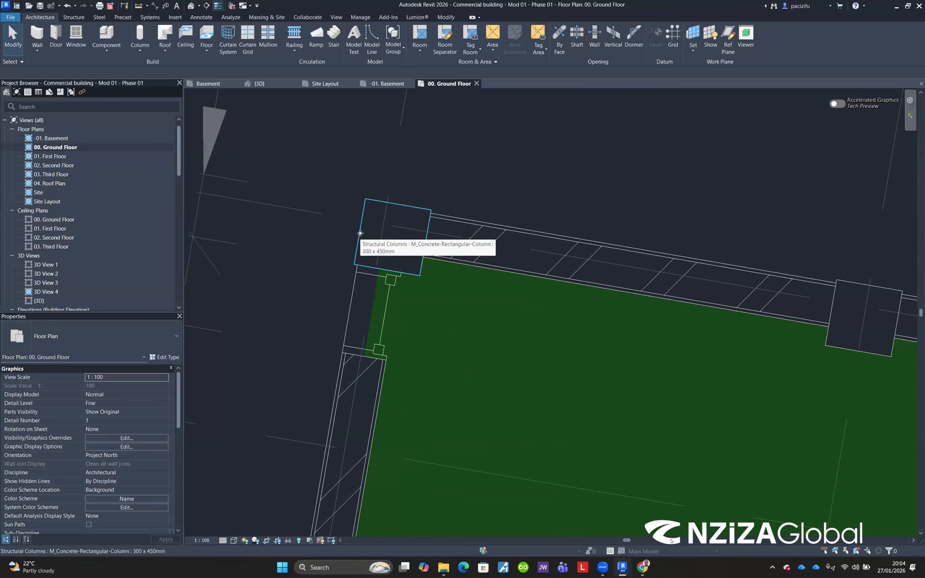
left_click(361, 236)
left_click(331, 266)
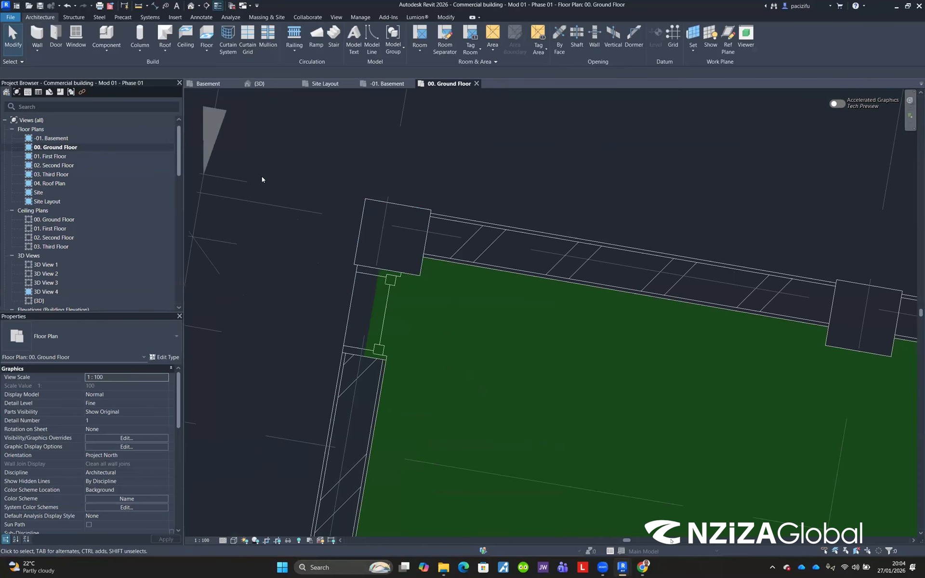
scroll(262, 179, "down", 6)
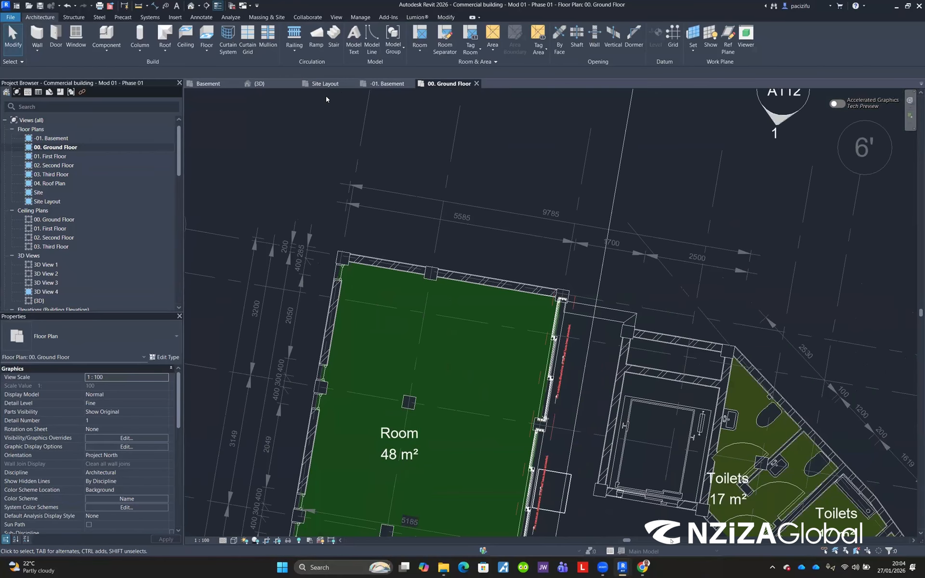
Step: Close the Basement and {3D} view tabs without saving changes to the MEP coordination file
left_click(237, 84)
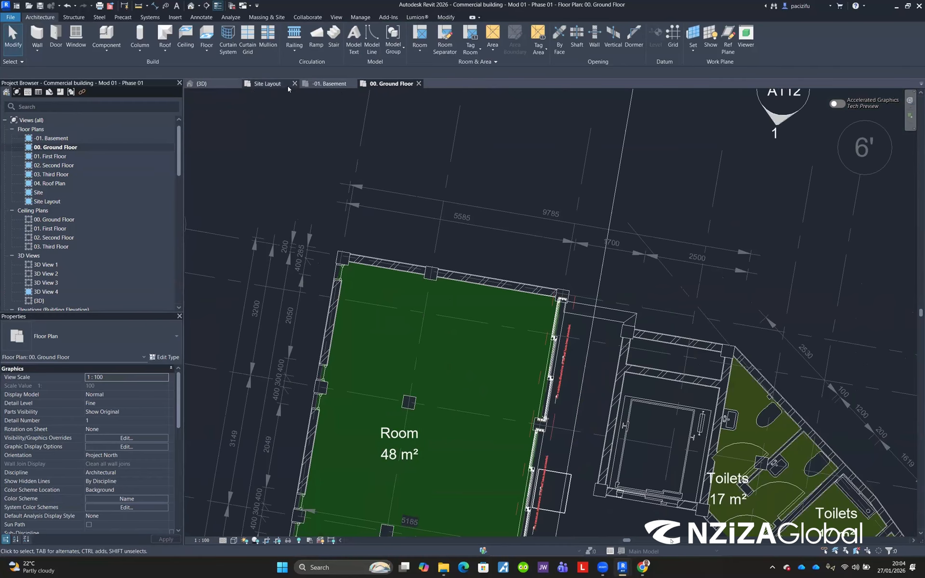
left_click(239, 84)
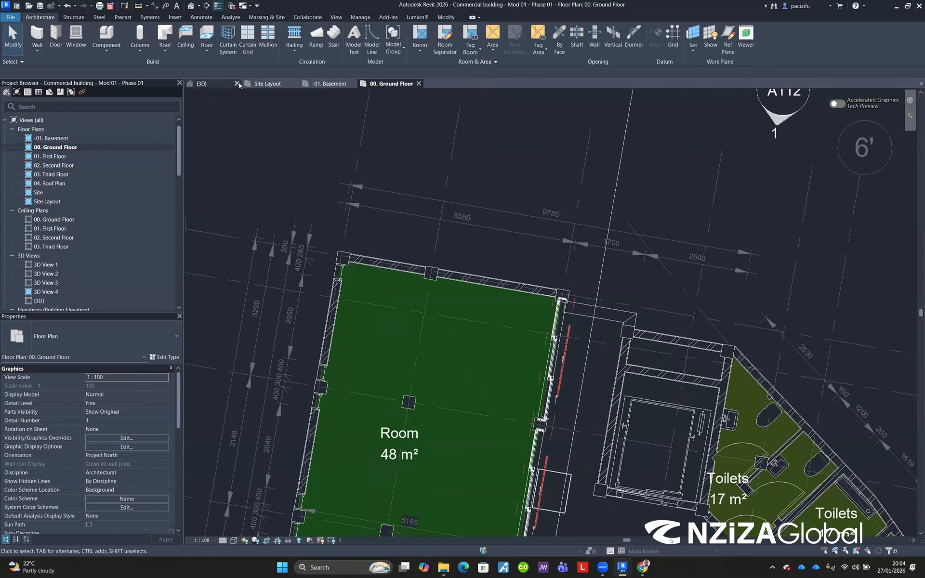
left_click(476, 295)
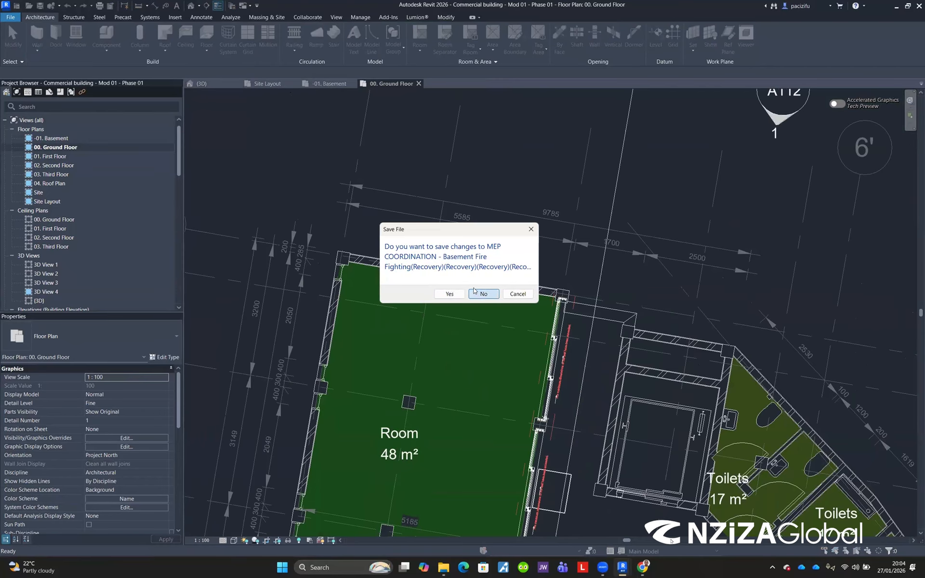
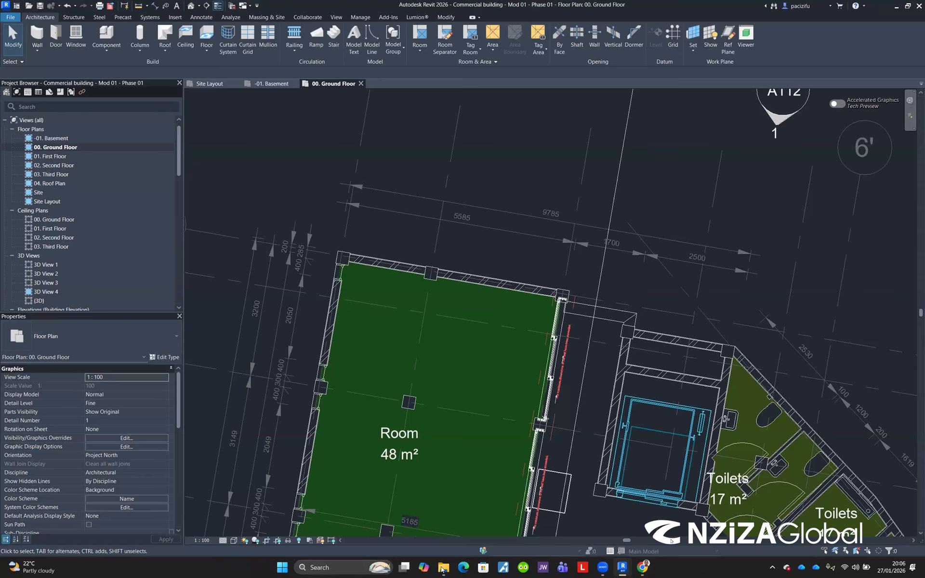
Step: Switch to File Explorer and open the Commercial building - Mod 01.Rebar B+G+1 project
key("alt+Tab")
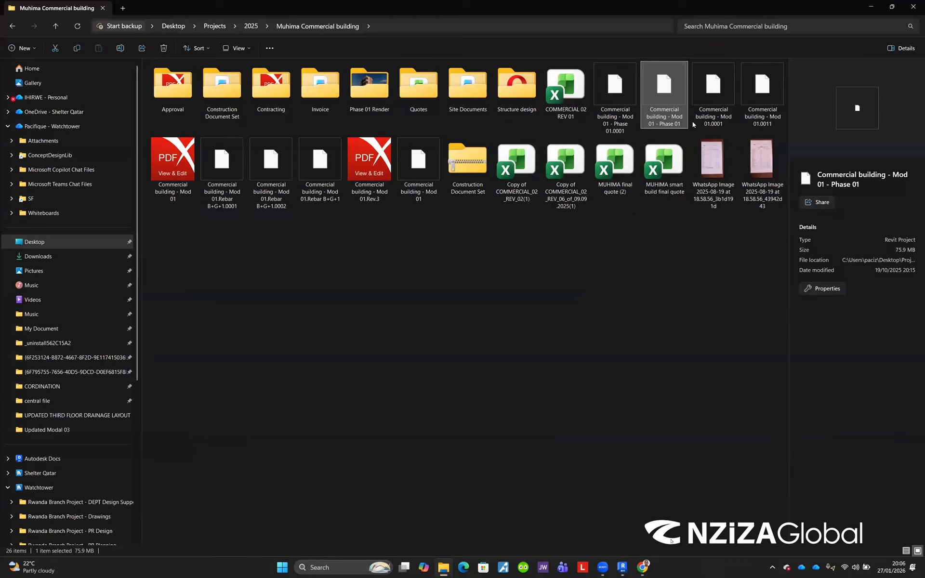
left_click(708, 99)
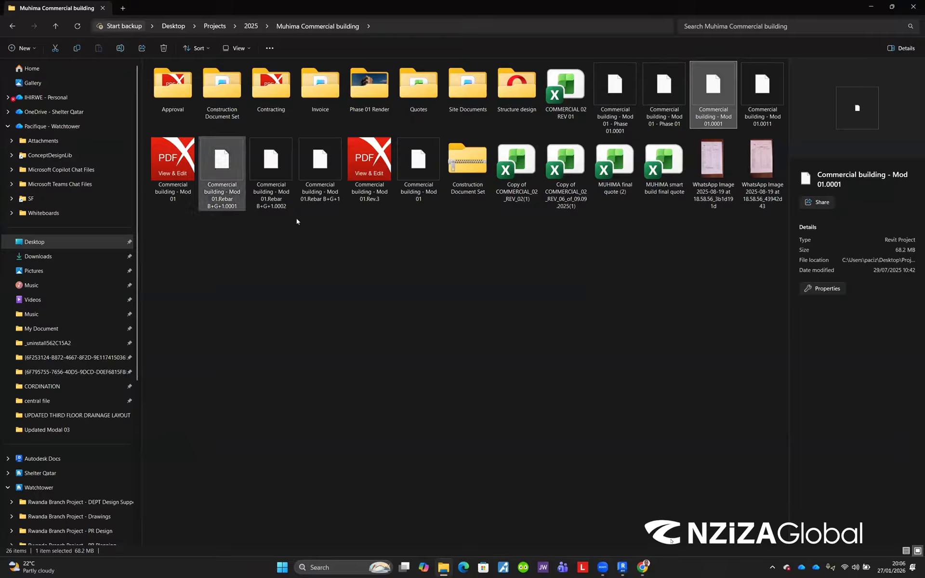
left_click(317, 172)
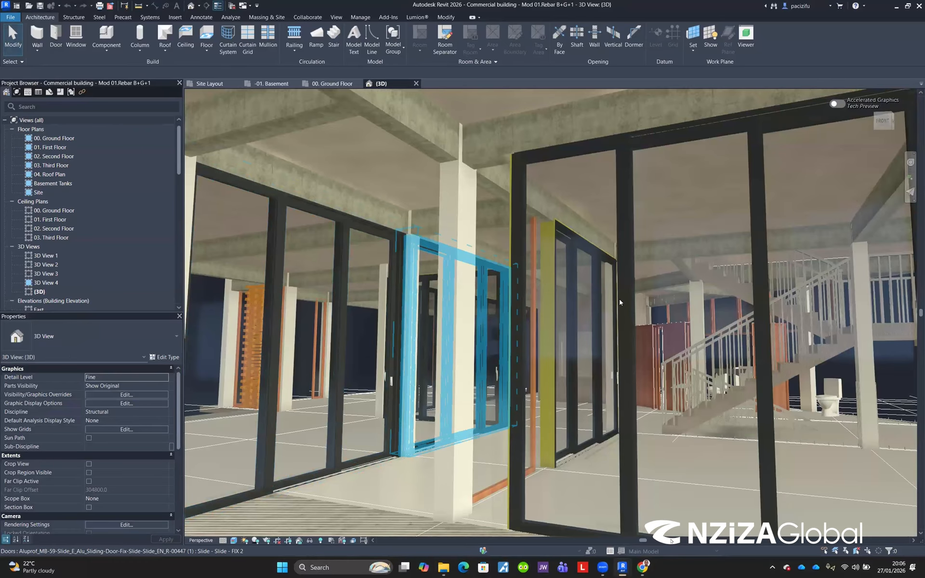
Step: Open the 00. Ground Floor plan of the rebar project and zoom in on a corner column of the building
scroll(620, 303, "down", 3)
scroll(582, 381, "down", 4)
scroll(574, 398, "up", 3)
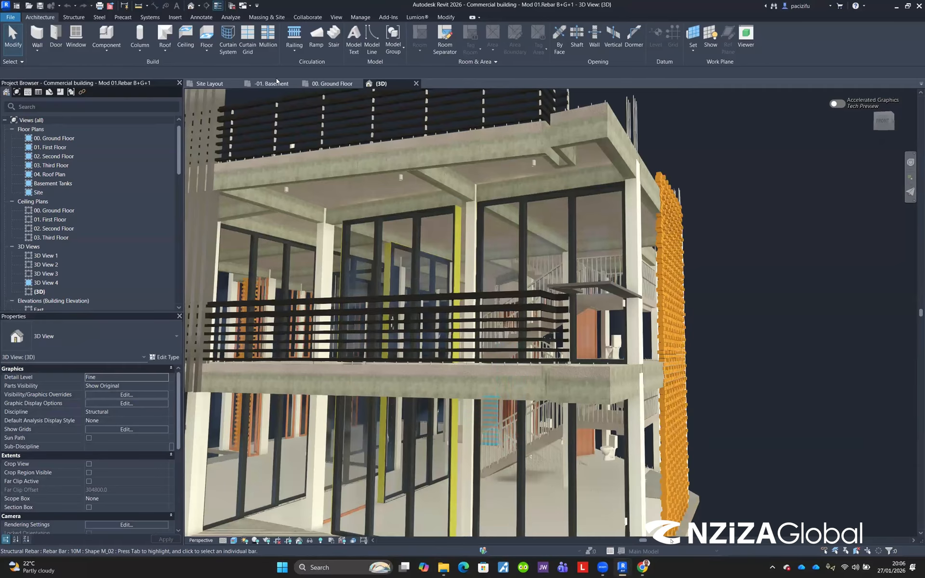
left_click(54, 139)
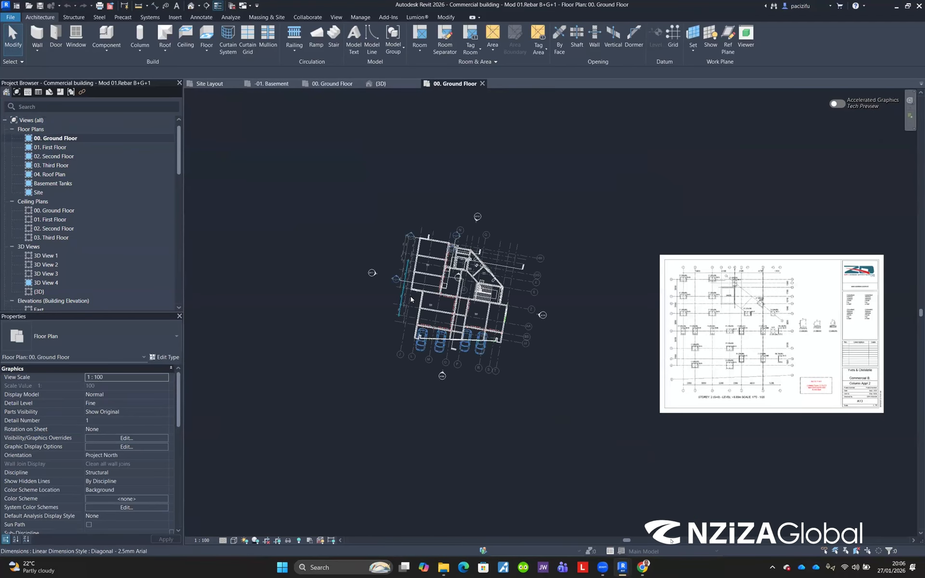
scroll(413, 301, "up", 4)
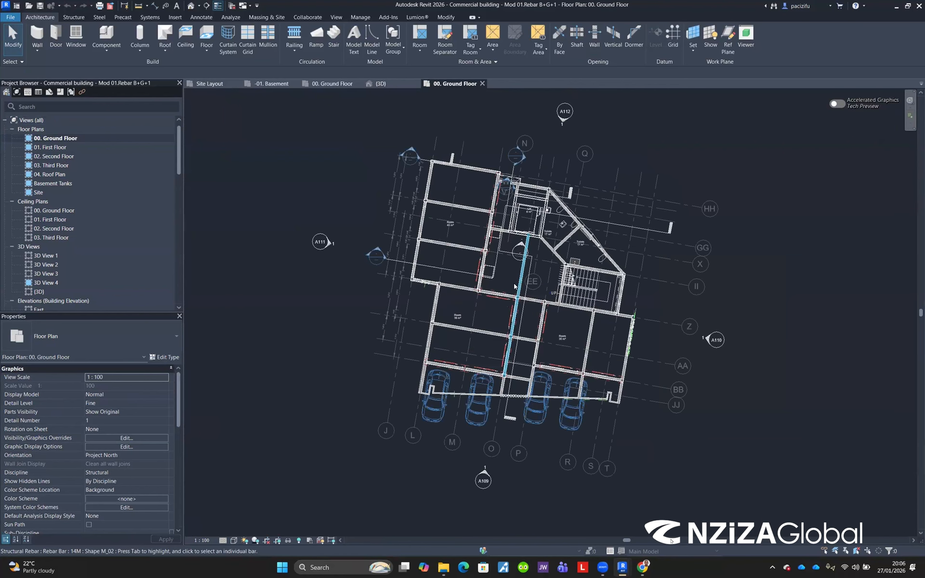
scroll(515, 286, "up", 5)
scroll(399, 157, "down", 4)
scroll(480, 153, "up", 6)
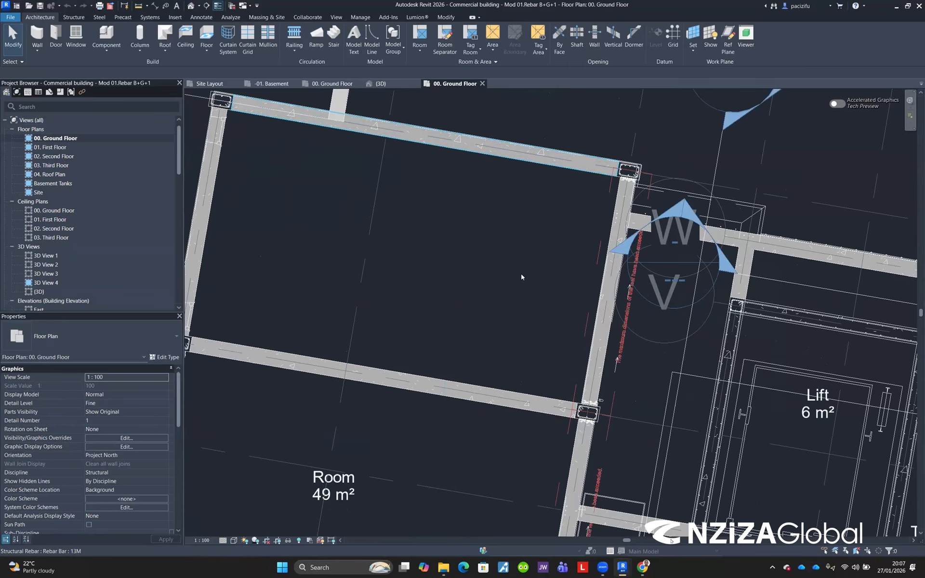
scroll(243, 179, "up", 3)
scroll(317, 192, "down", 3)
scroll(297, 179, "up", 5)
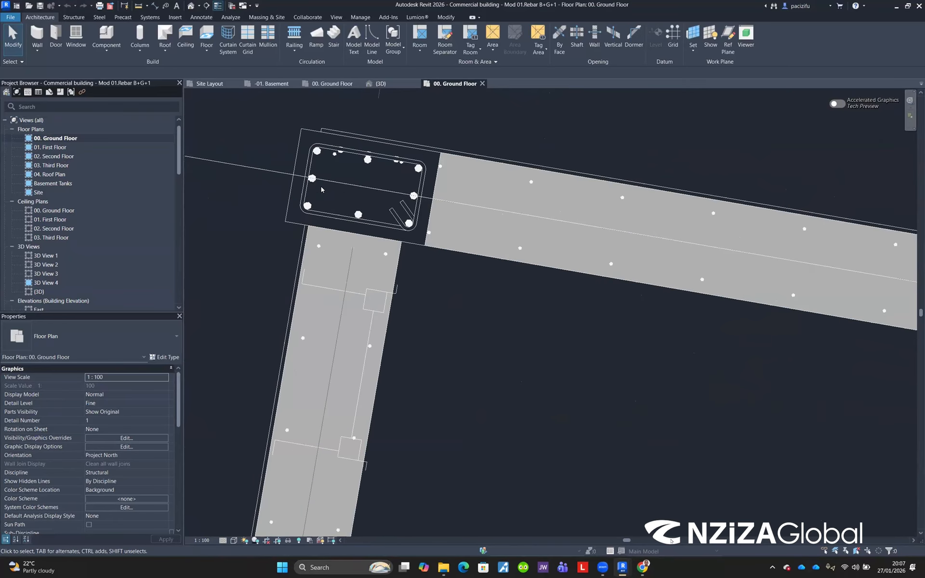
Step: Select the corner column's stirrup rebar to inspect its shape, hooks and properties
middle_click_drag(321, 188, 410, 285)
scroll(410, 286, "up", 1)
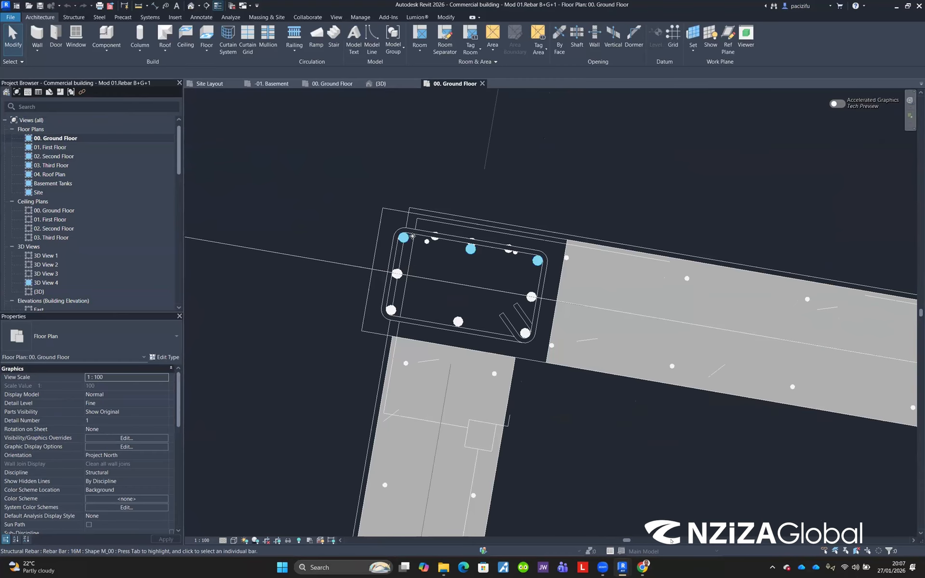
left_click(413, 236)
scroll(412, 236, "up", 1)
left_click(378, 225)
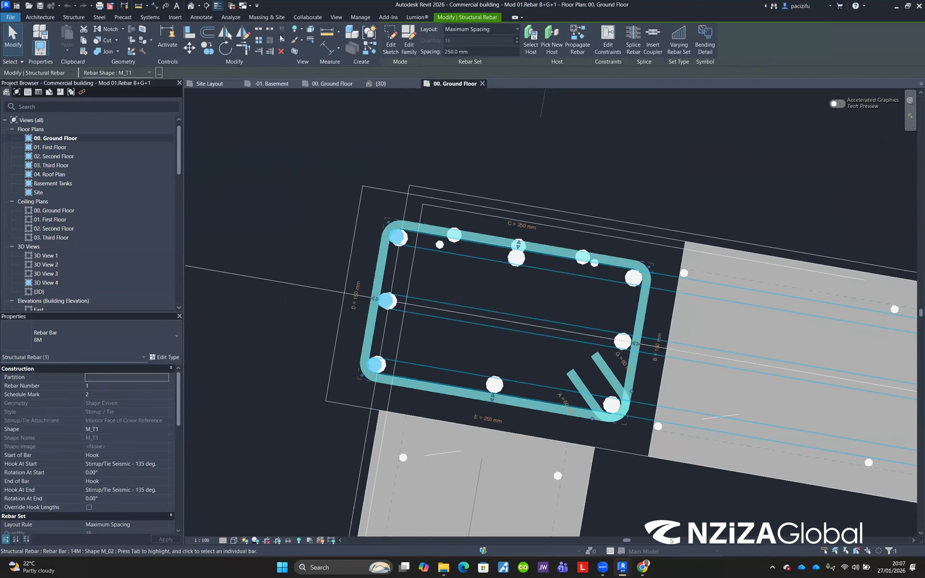
scroll(353, 227, "up", 1)
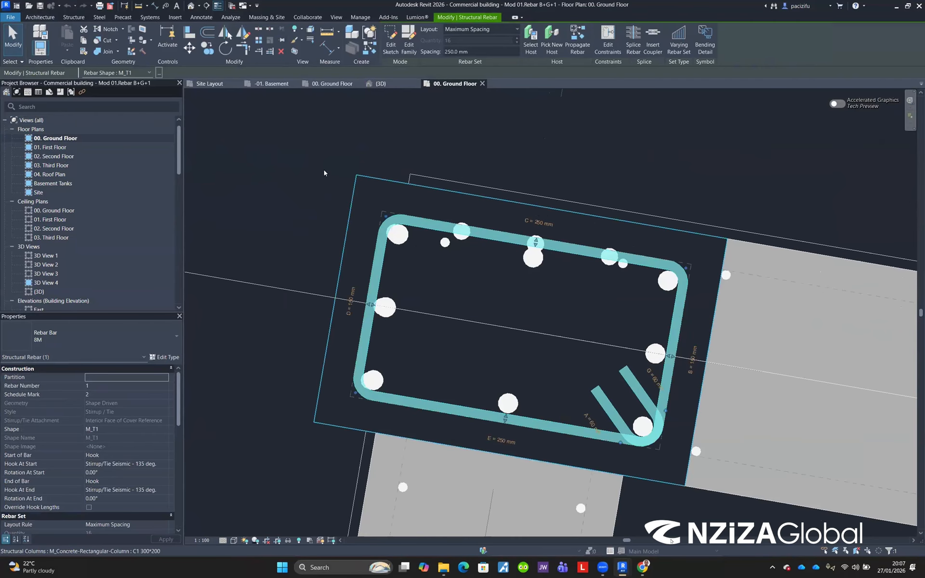
left_click(316, 182)
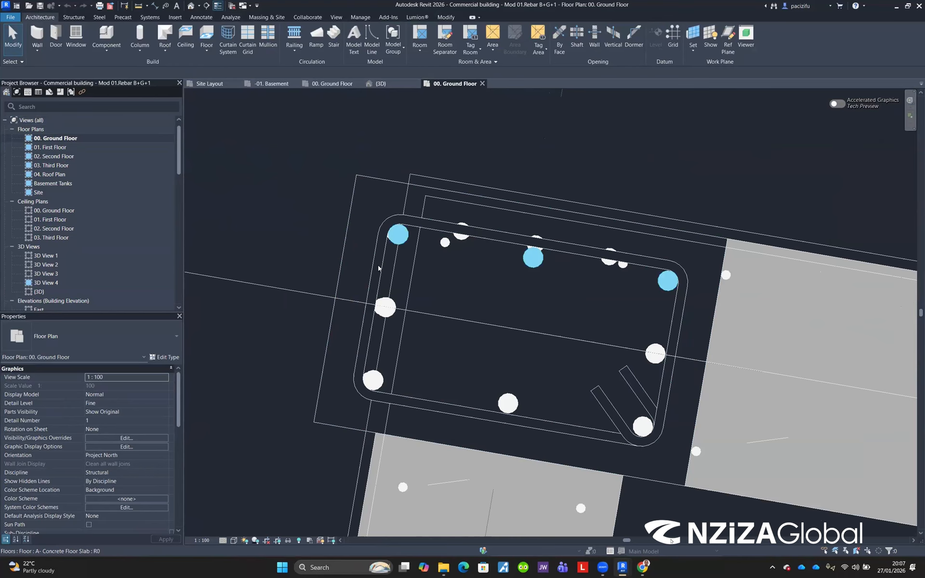
scroll(430, 273, "down", 1)
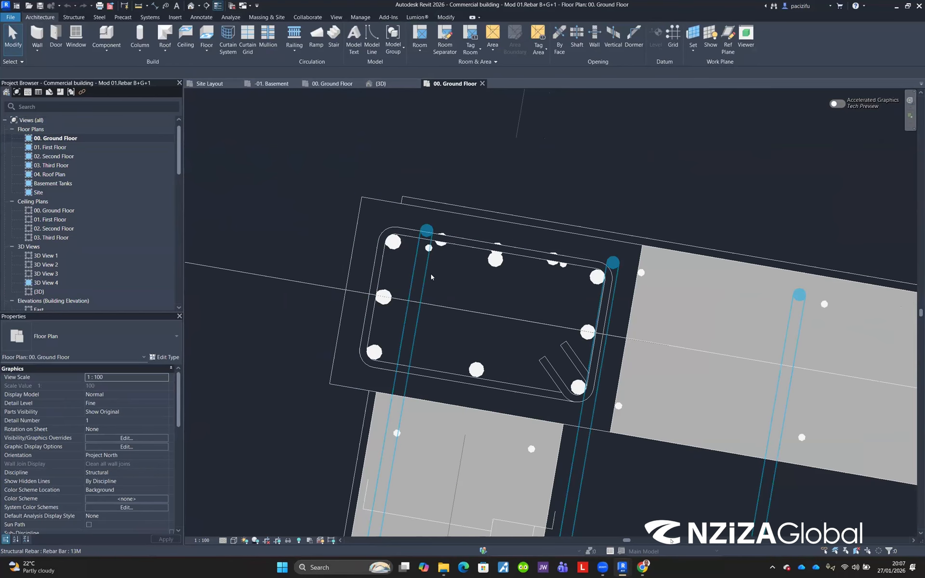
left_click(73, 19)
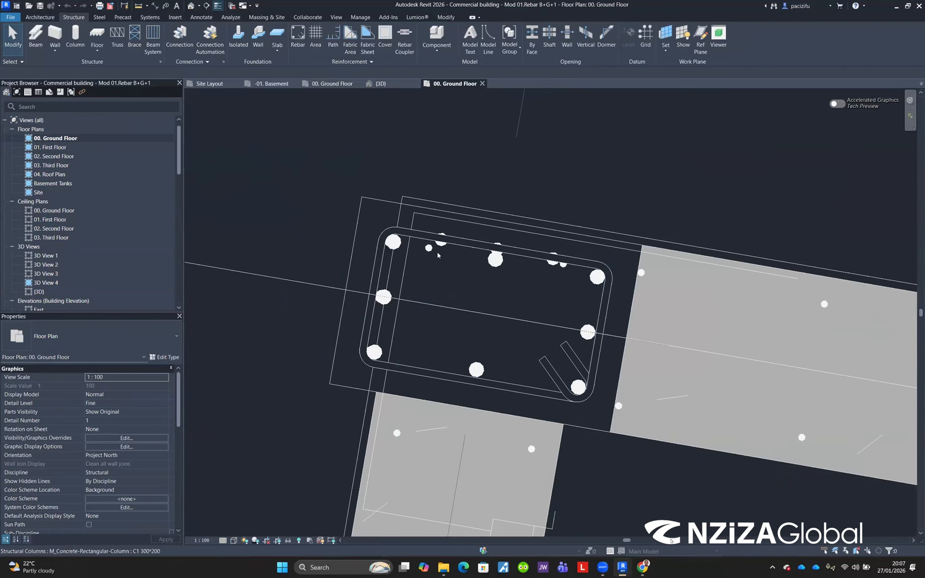
scroll(420, 240, "up", 1)
left_click(324, 280)
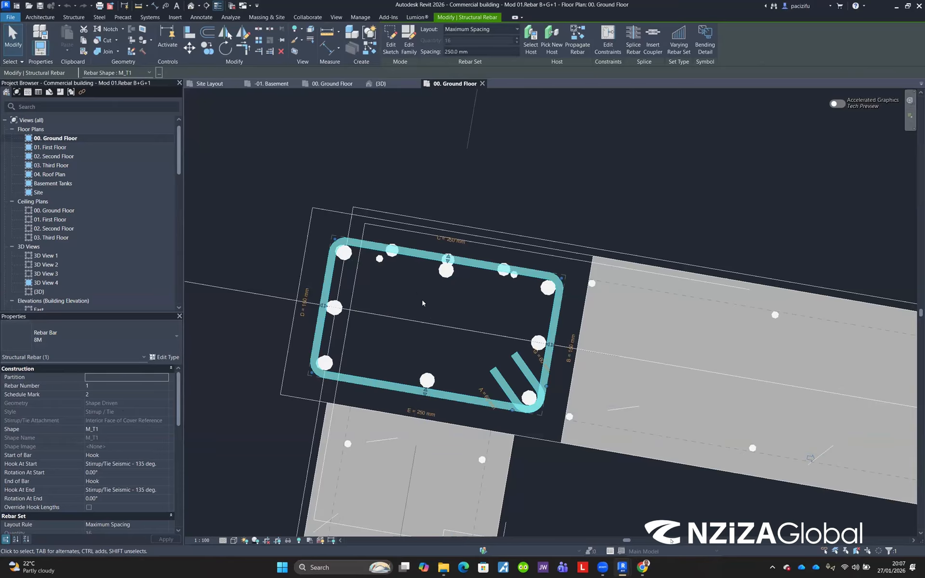
scroll(422, 300, "down", 2)
scroll(426, 293, "up", 3)
Step: Select the B1 200*500 concrete beam at the corner and isolate it in a 3D view with a Selection Box
left_click(378, 295)
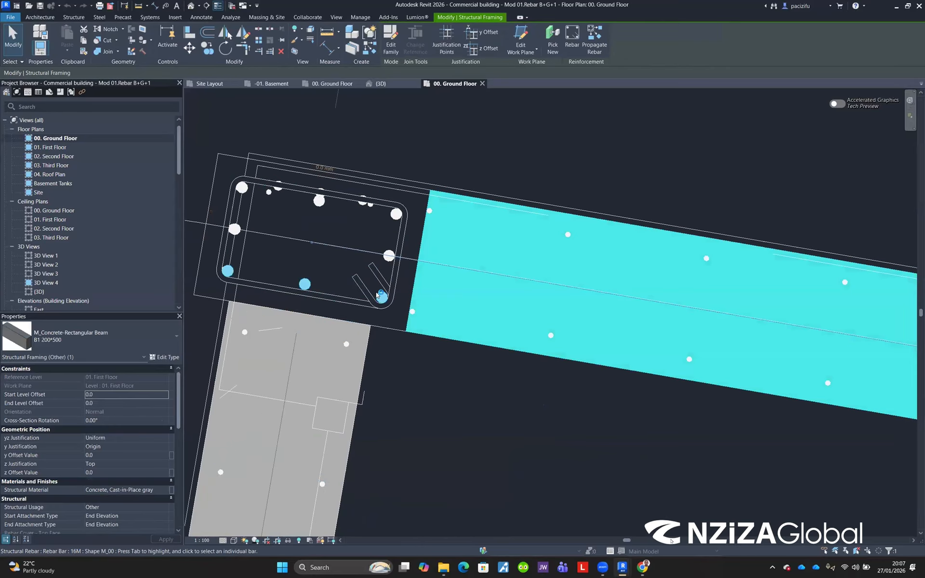
scroll(378, 294, "down", 5)
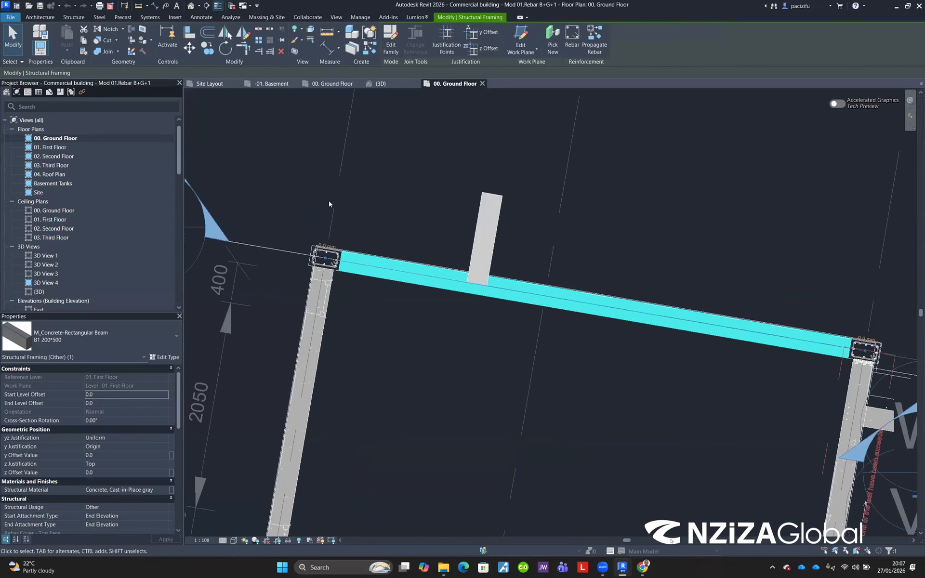
scroll(291, 187, "down", 2)
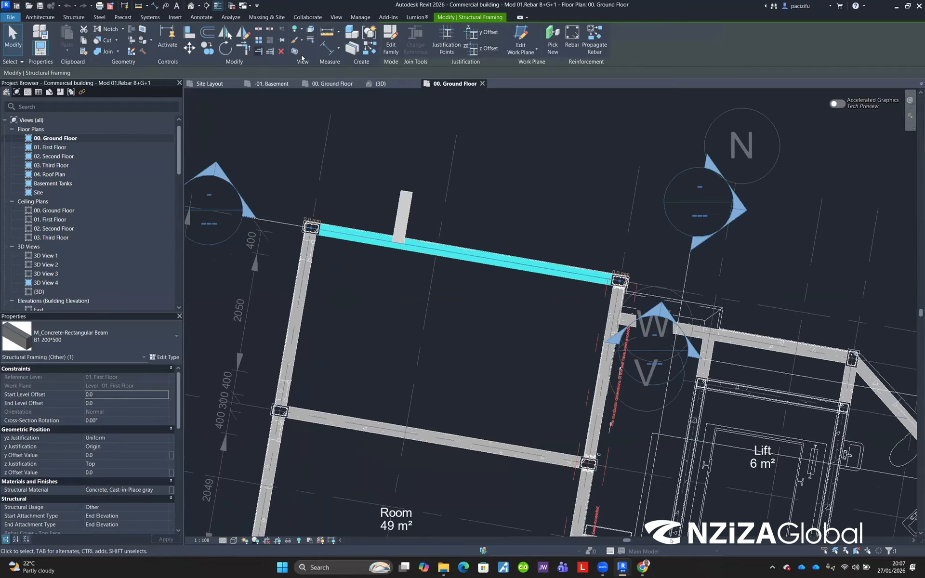
scroll(325, 189, "up", 3)
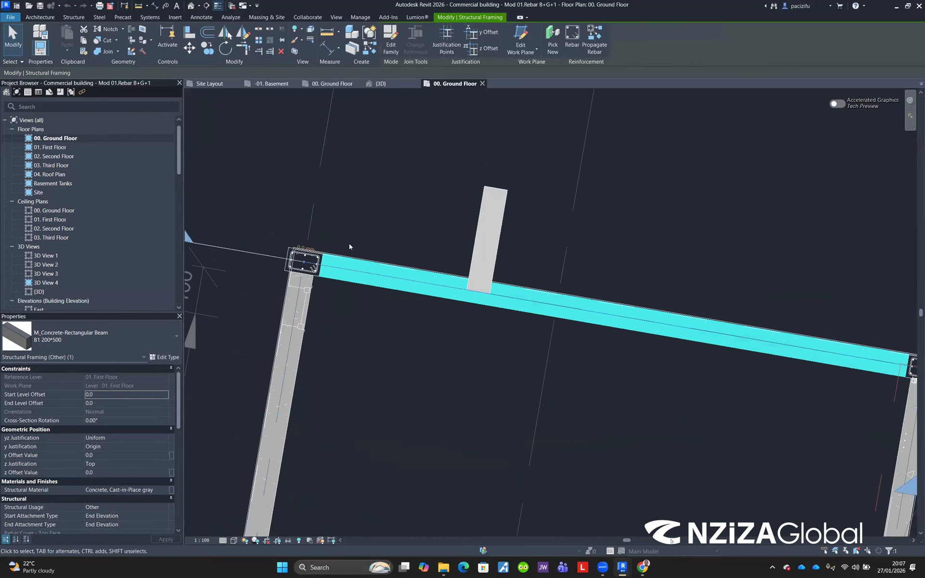
scroll(318, 311, "up", 2)
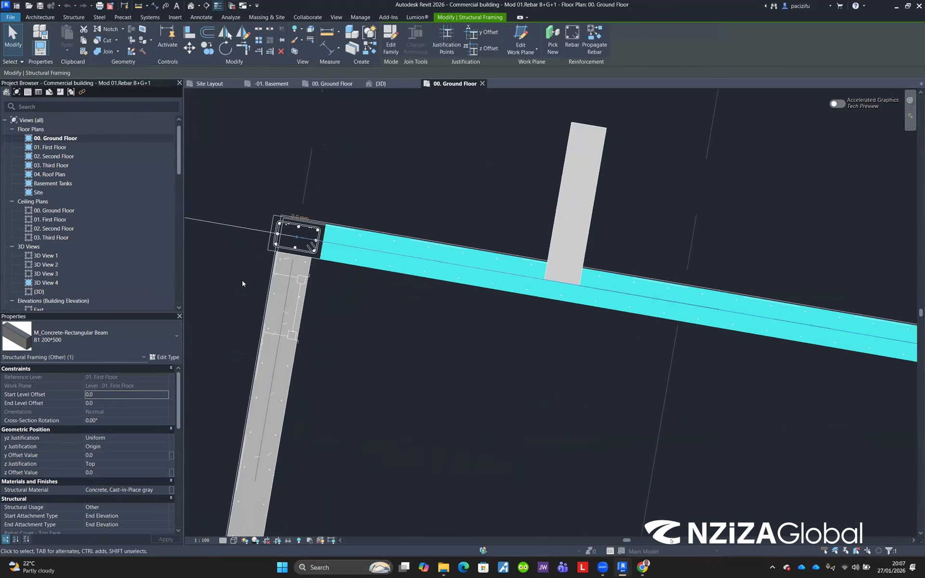
scroll(207, 302, "up", 1)
scroll(369, 193, "down", 3)
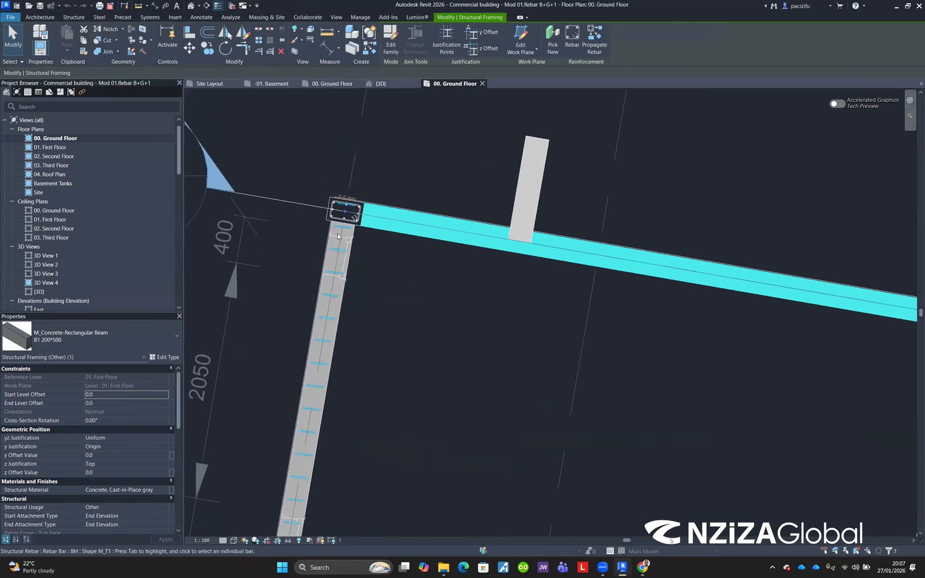
scroll(332, 217, "up", 3)
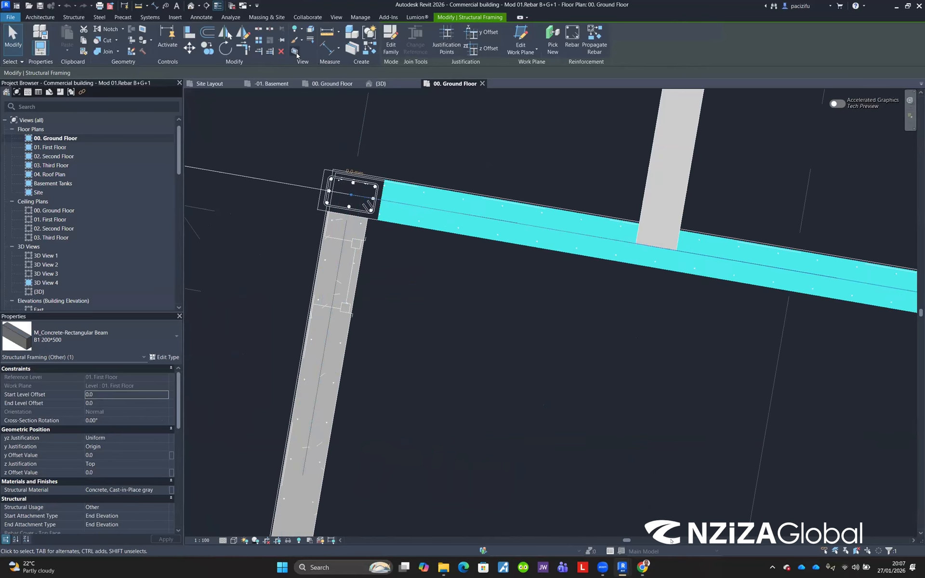
left_click(296, 53)
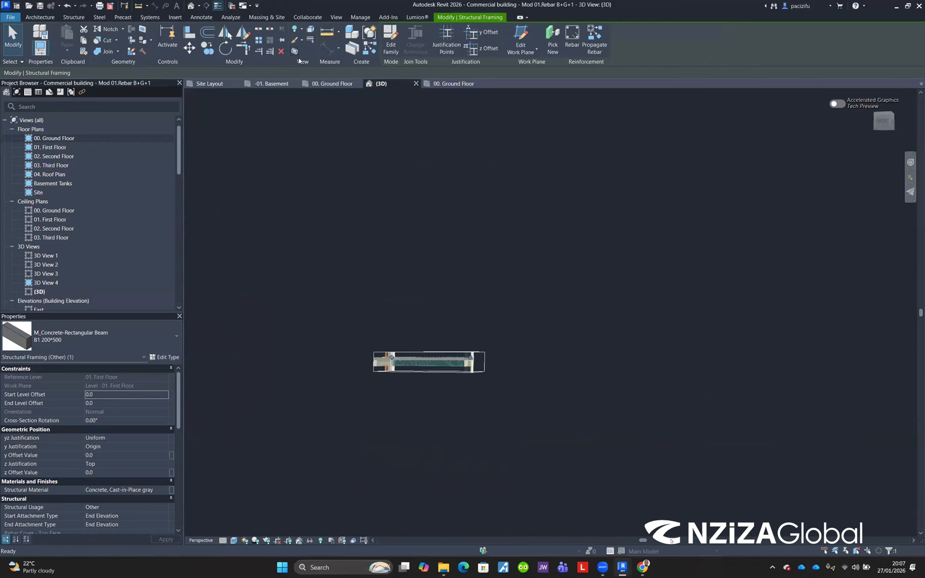
Step: Orbit and zoom around the isolated beam in the 3D view to examine it
scroll(448, 370, "up", 5)
scroll(451, 369, "up", 3)
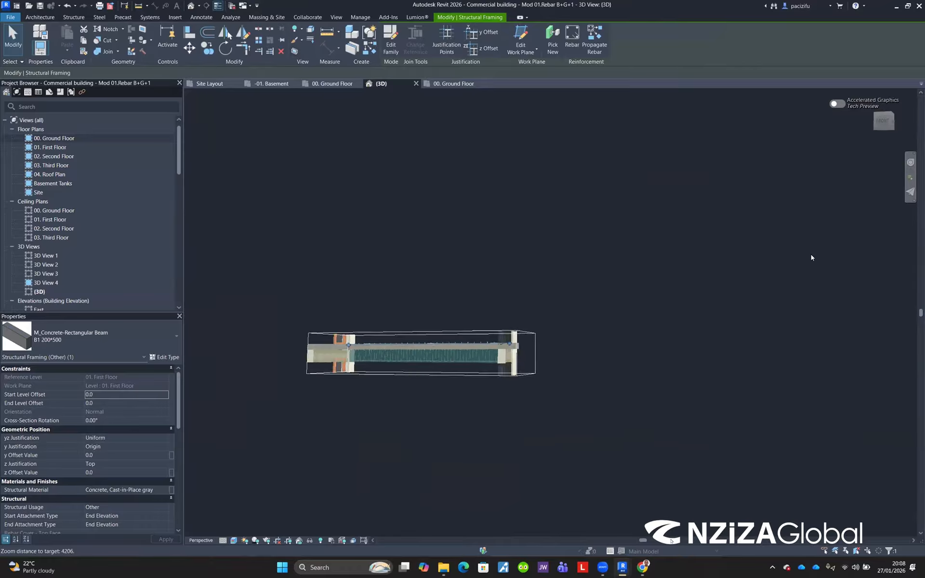
left_click(909, 163)
left_click_drag(380, 279, 862, 243)
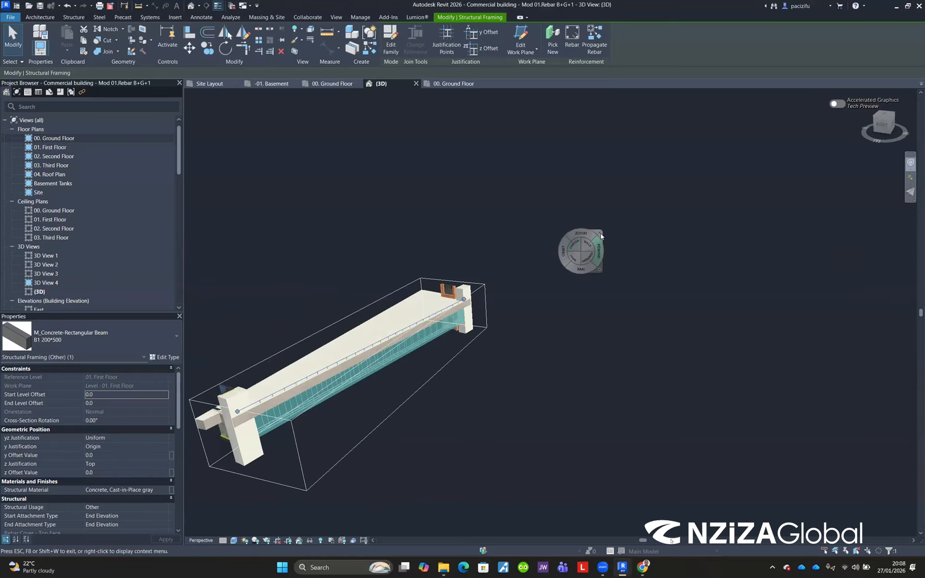
key("Escape")
scroll(381, 357, "down", 3)
scroll(262, 427, "up", 4)
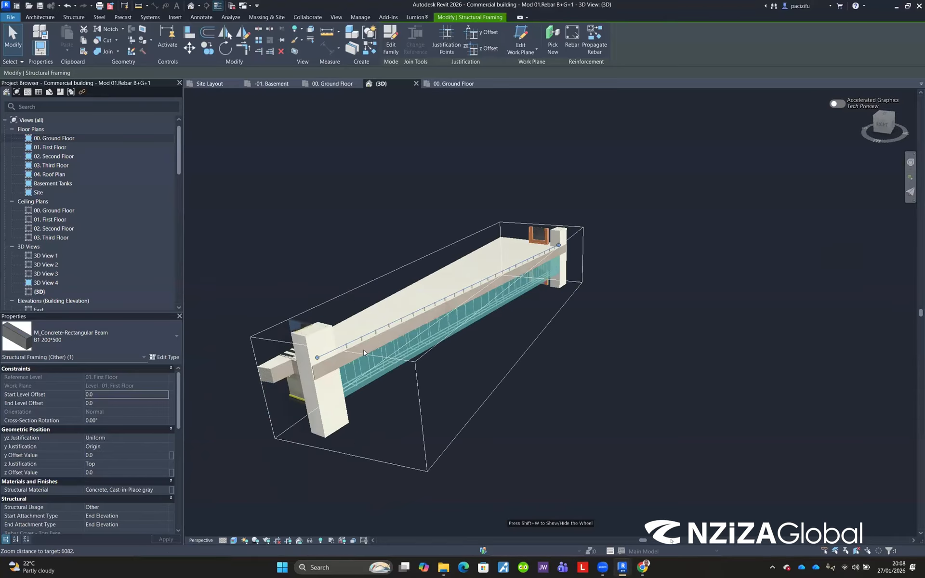
key("Escape")
scroll(365, 359, "up", 3)
scroll(368, 373, "up", 2)
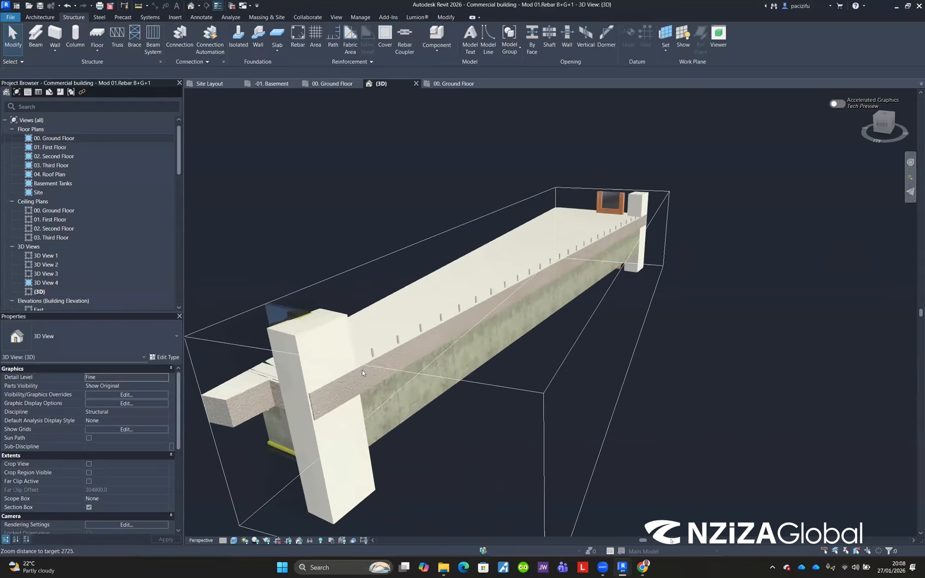
Step: Select the concrete beam and temporarily hide it to expose its reinforcement
left_click(399, 404)
scroll(370, 258, "down", 2)
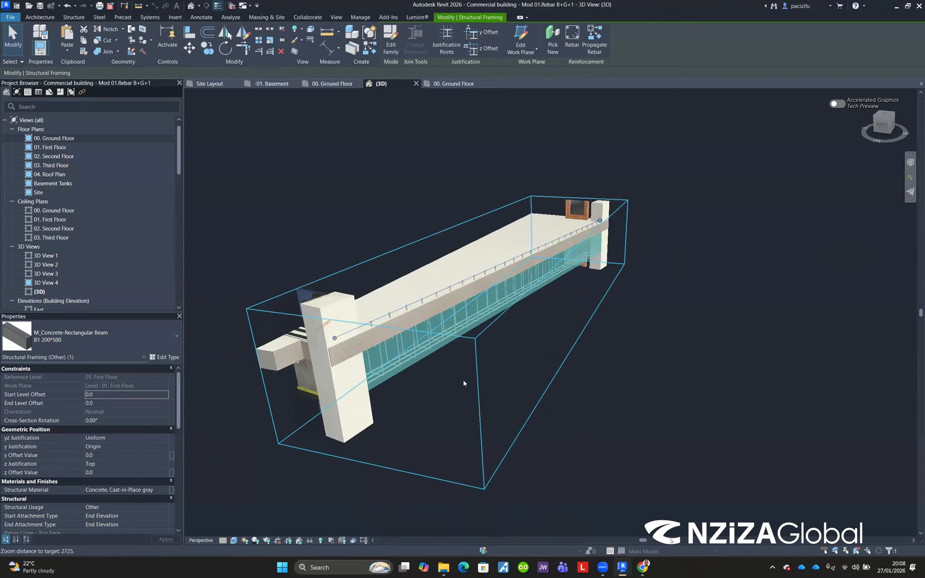
scroll(398, 230, "up", 2)
scroll(421, 247, "up", 2)
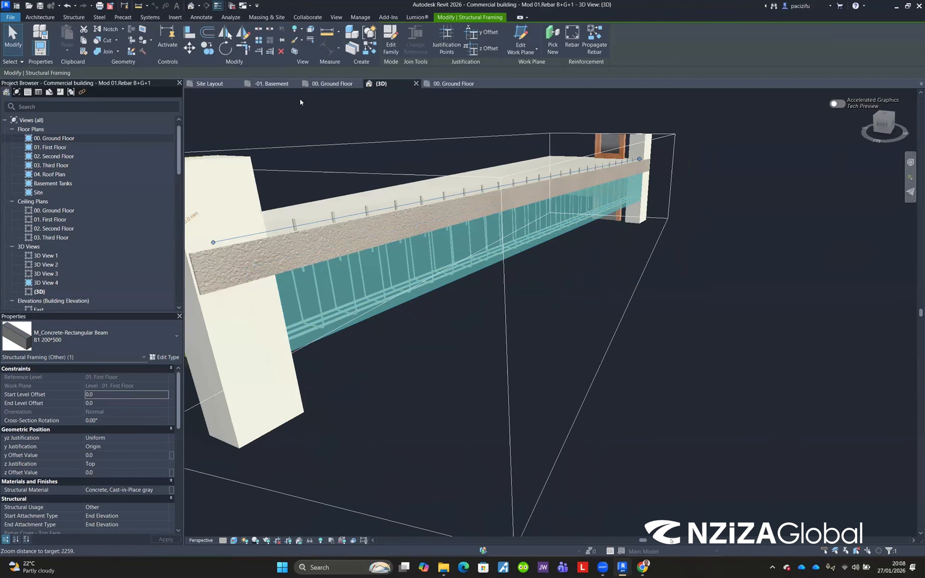
left_click(288, 540)
left_click(310, 540)
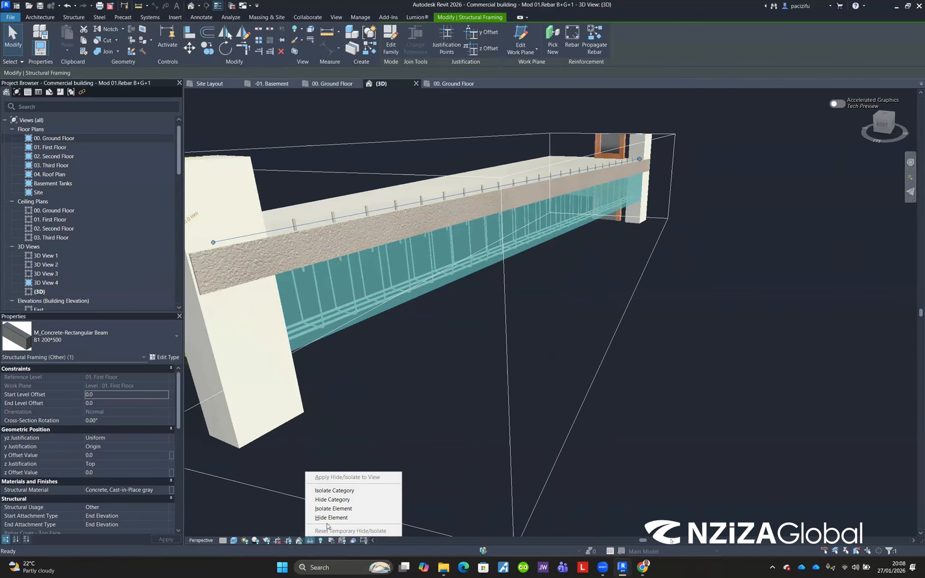
left_click(332, 518)
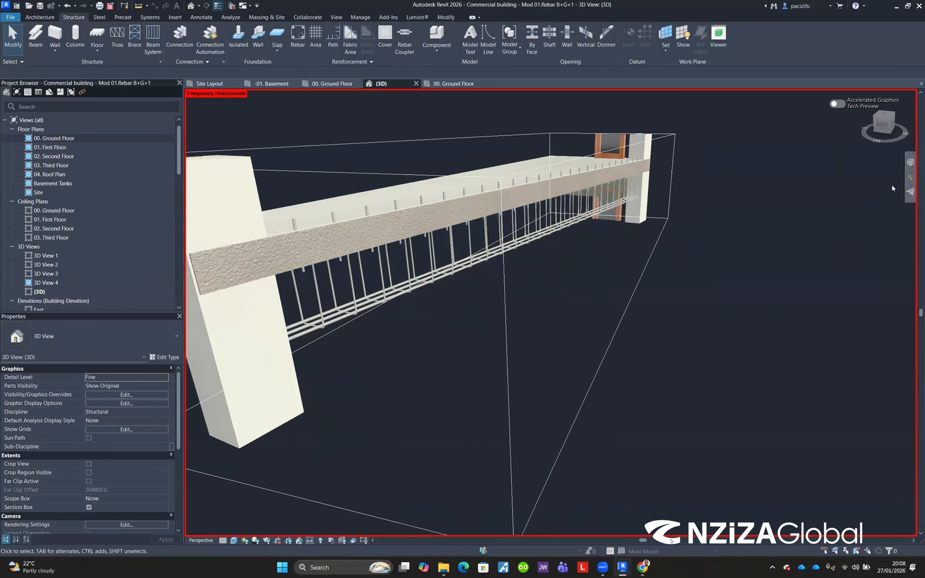
Step: Orbit and zoom around the beam's exposed reinforcement cage to examine the bars and stirrups
left_click(910, 163)
left_click_drag(461, 347, 450, 295)
left_click(496, 268)
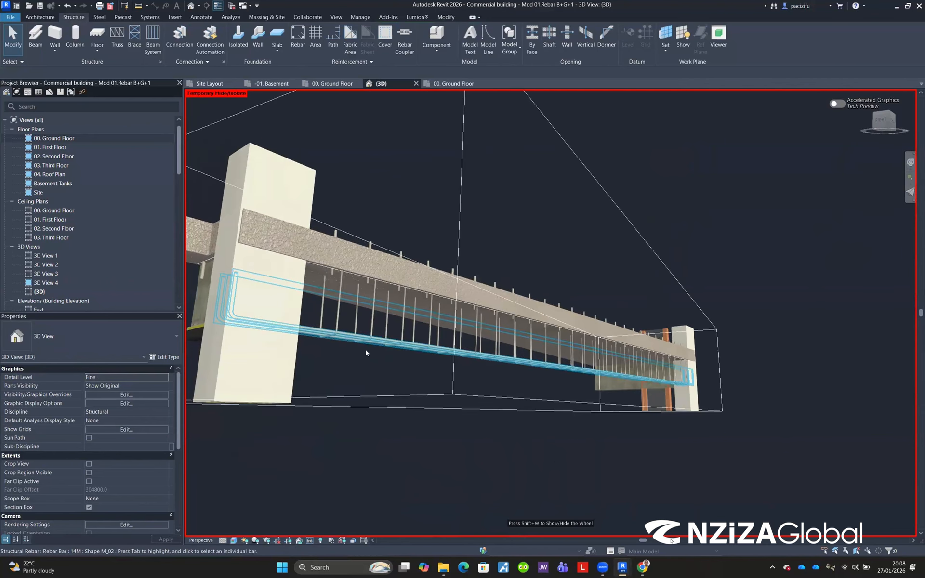
scroll(366, 350, "up", 6)
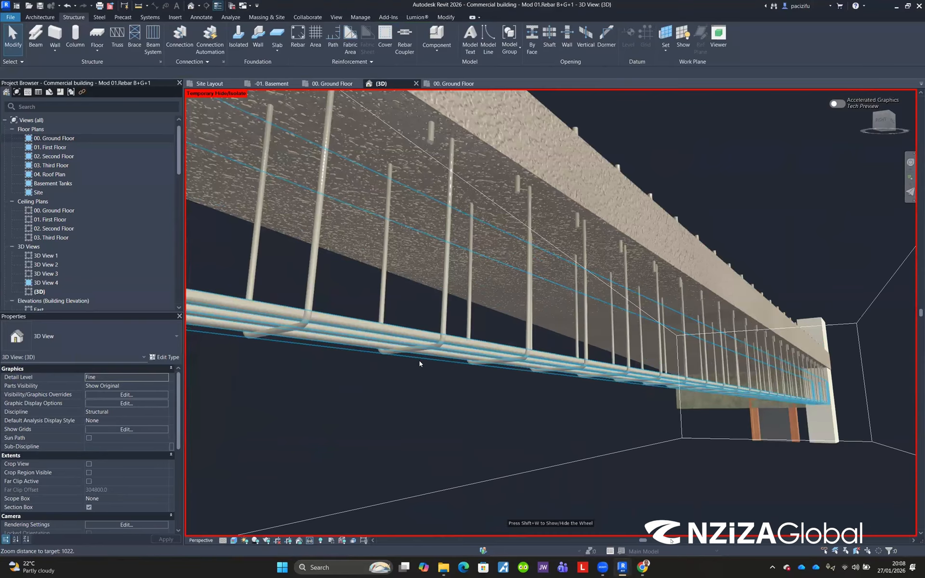
scroll(393, 308, "down", 4)
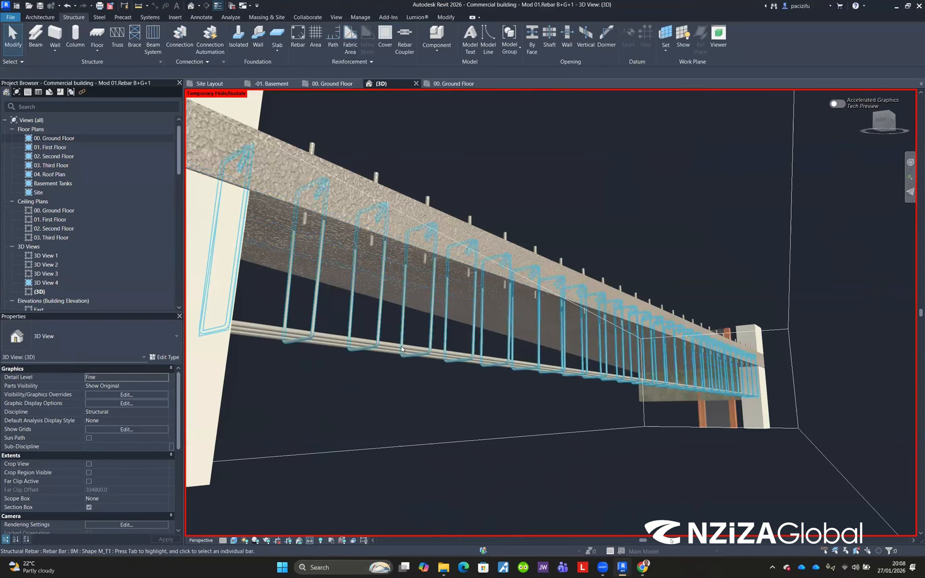
scroll(351, 335, "up", 2)
scroll(701, 392, "down", 2)
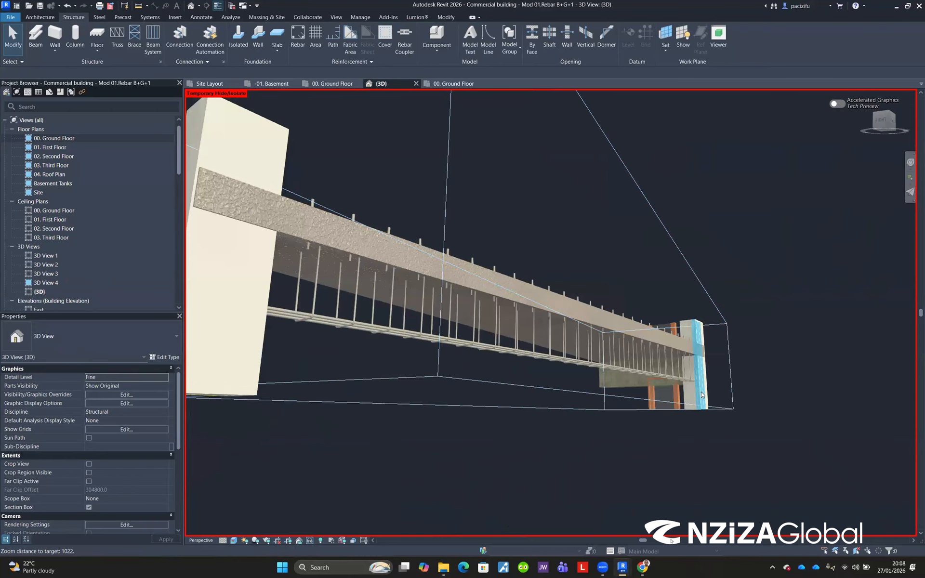
Step: Select the section box around the isolated beam and extend it to take in more of the frame, columns and footings
scroll(500, 354, "up", 3)
scroll(534, 364, "down", 4)
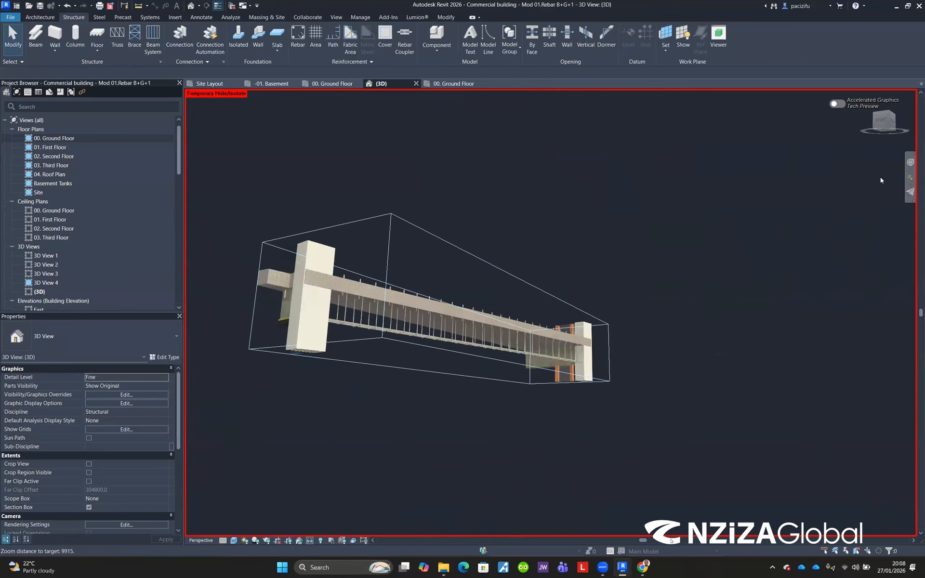
middle_click_drag(512, 232, 536, 189, "shift")
scroll(465, 352, "down", 2)
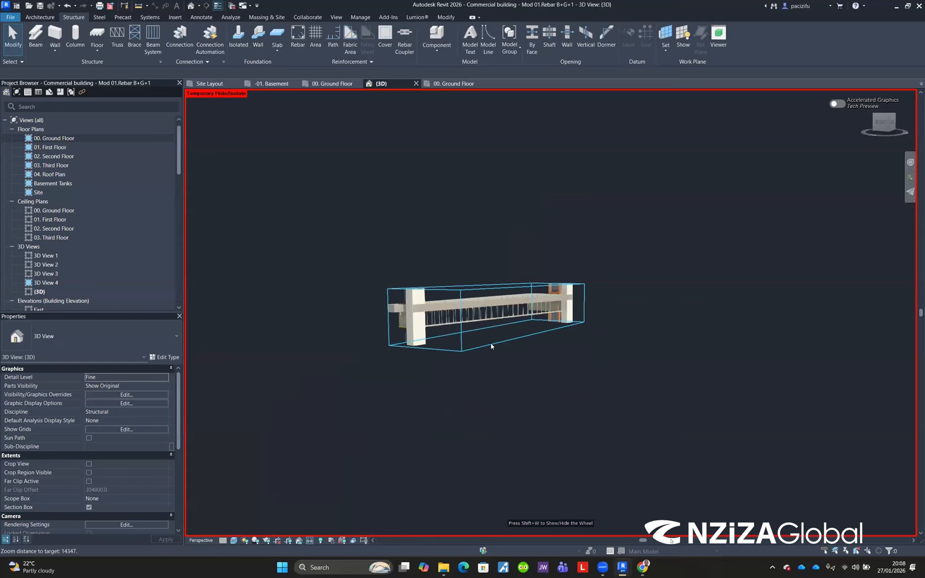
left_click(465, 351)
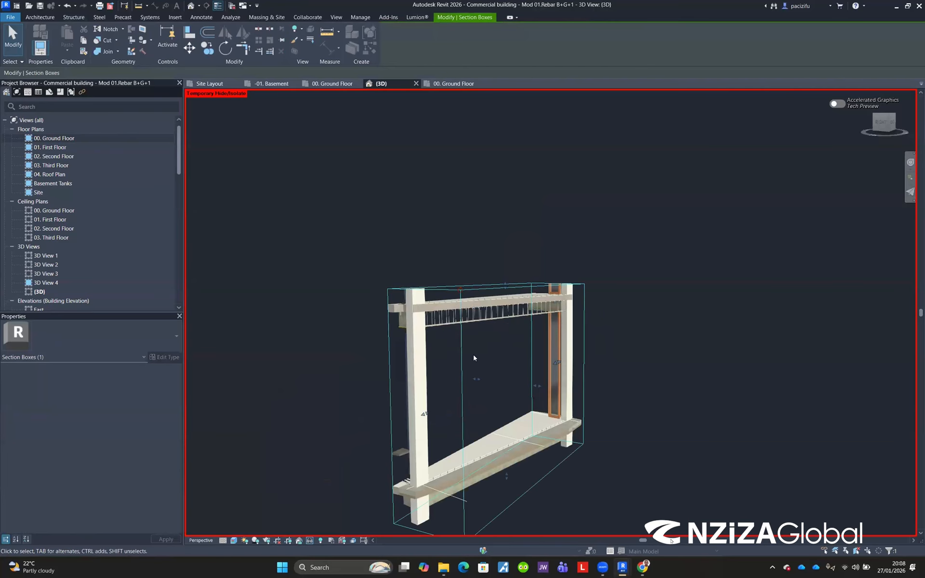
scroll(475, 355, "down", 3)
scroll(481, 410, "up", 2)
left_click_drag(493, 370, 469, 490)
scroll(465, 361, "down", 2)
scroll(442, 461, "up", 5)
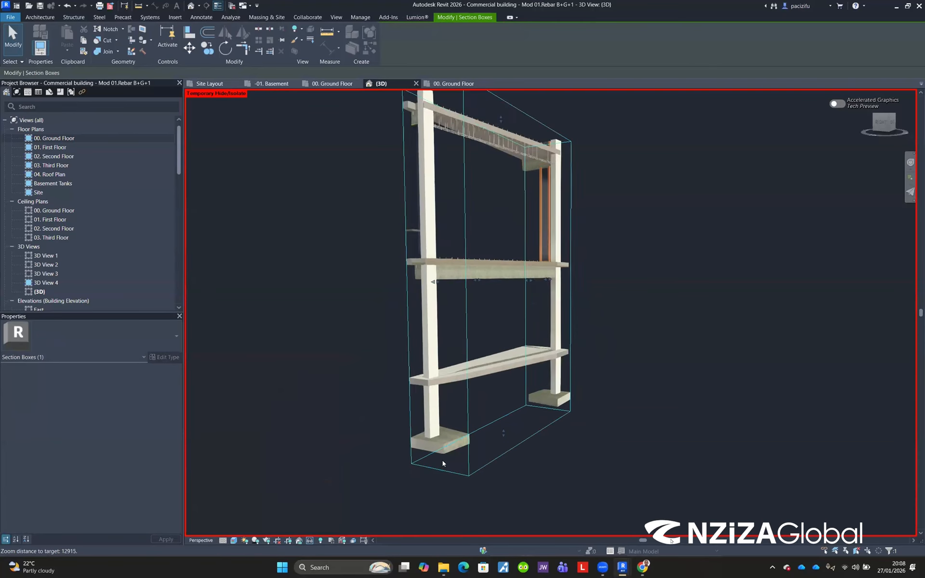
scroll(449, 460, "down", 1)
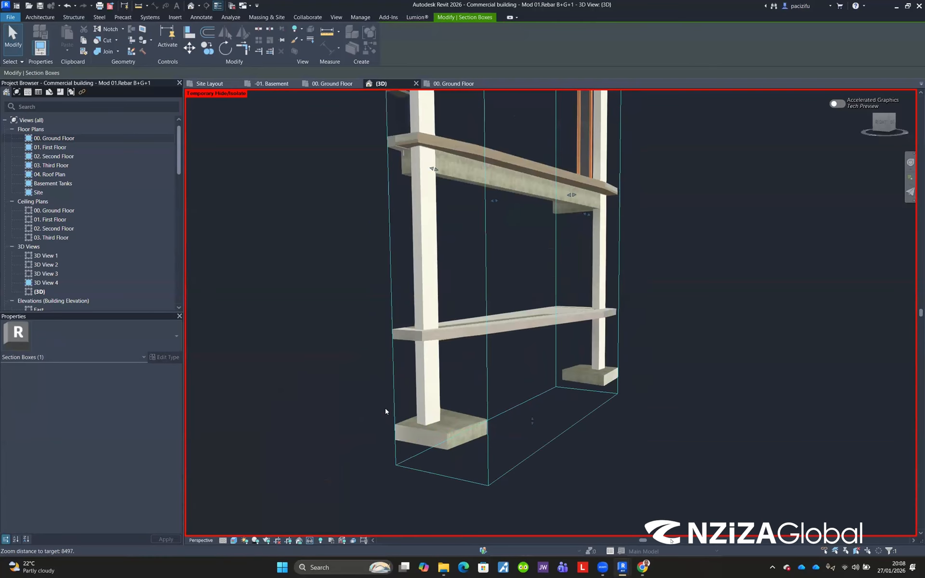
scroll(440, 418, "down", 1)
scroll(612, 378, "up", 2)
middle_click_drag(480, 279, 423, 324)
scroll(423, 324, "down", 1)
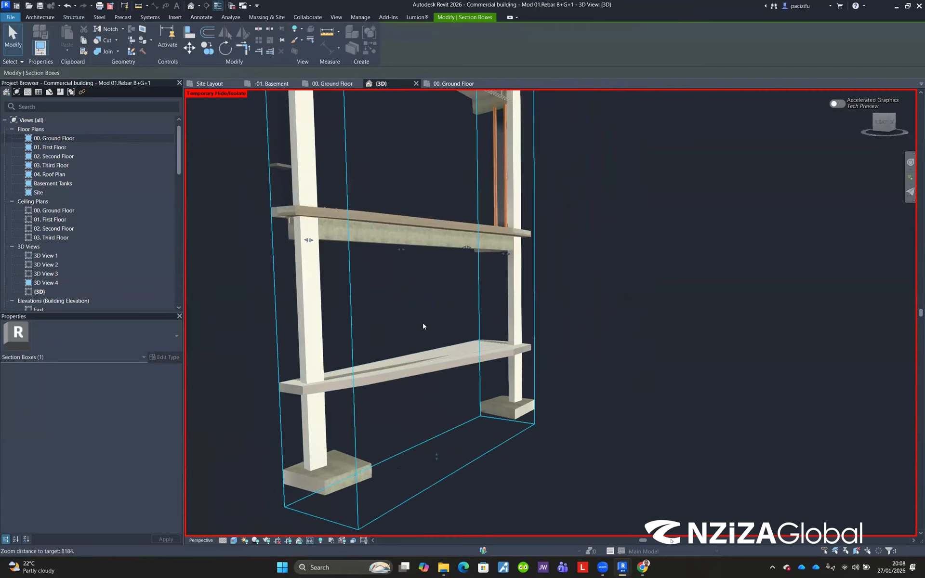
left_click_drag(509, 255, 713, 289)
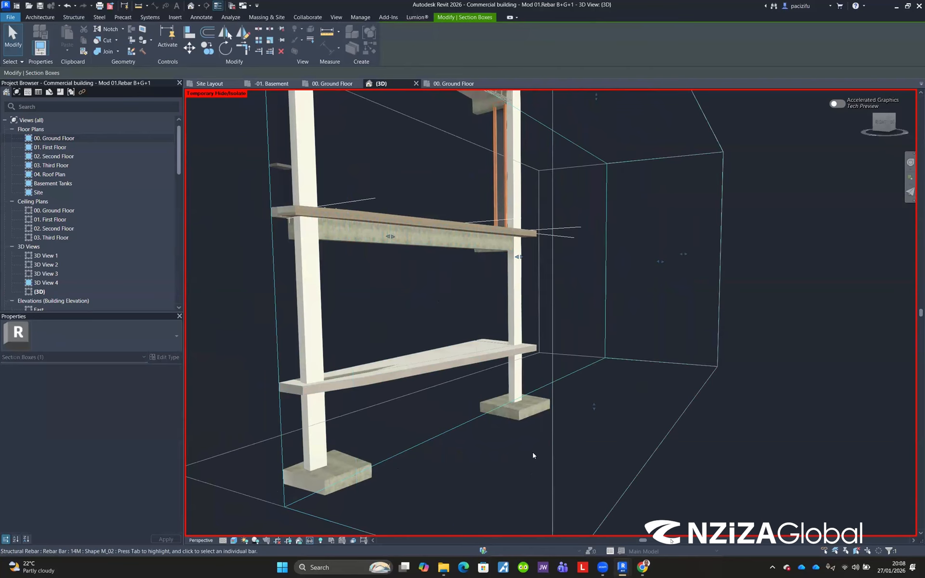
scroll(530, 398, "down", 3)
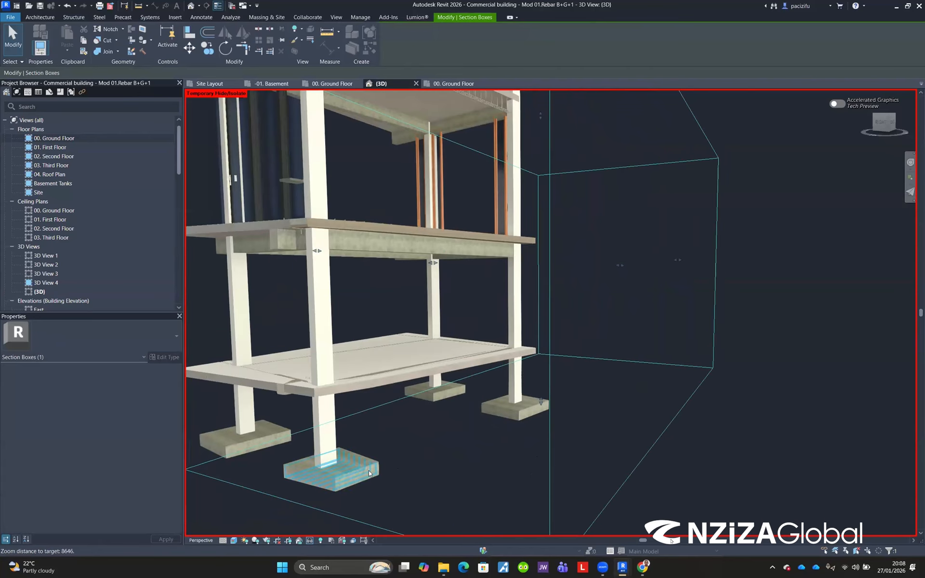
Step: Zoom in on the column footings and orbit around the lower frame to examine them and the view properties
scroll(481, 433, "up", 4)
scroll(560, 386, "up", 4)
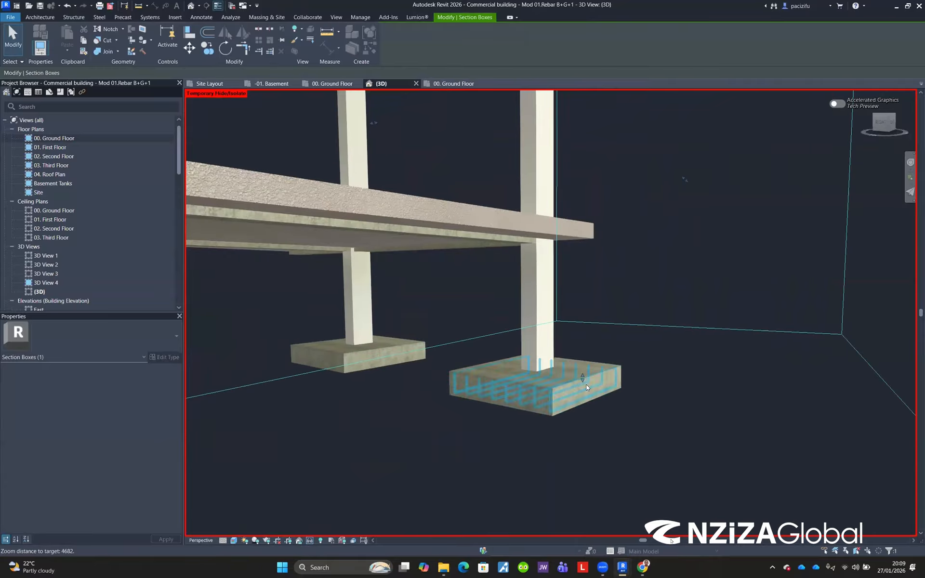
left_click(616, 361)
scroll(617, 361, "up", 2)
left_click(616, 349)
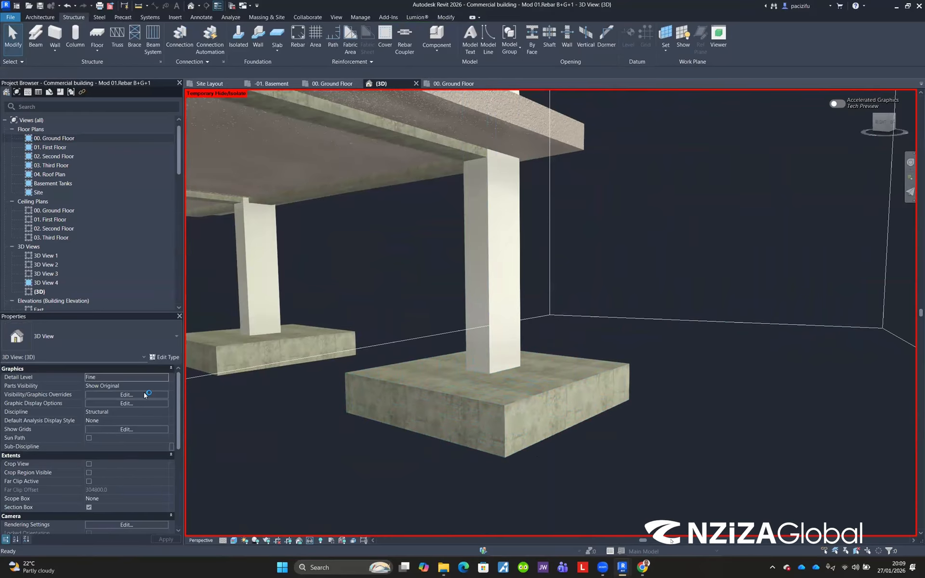
scroll(102, 448, "down", 2)
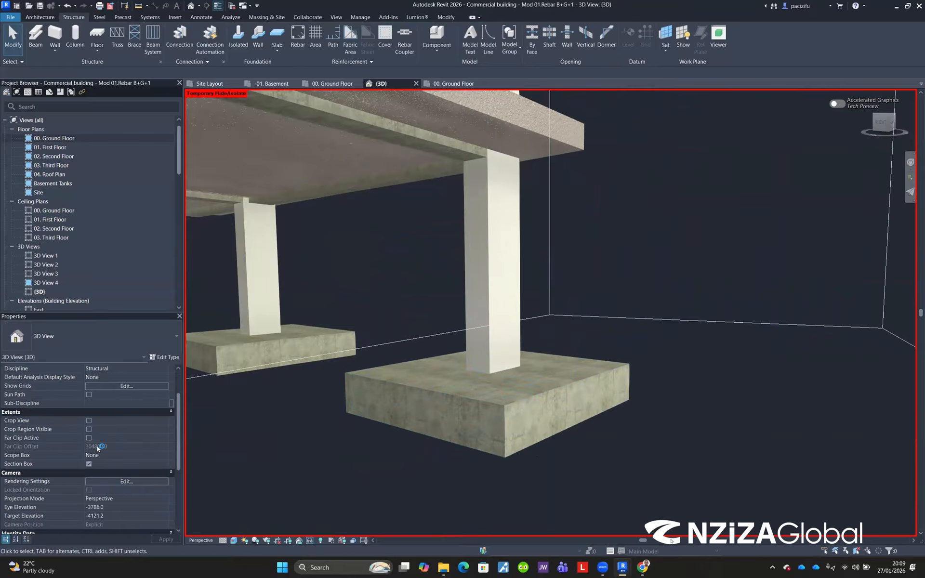
scroll(102, 458, "up", 2)
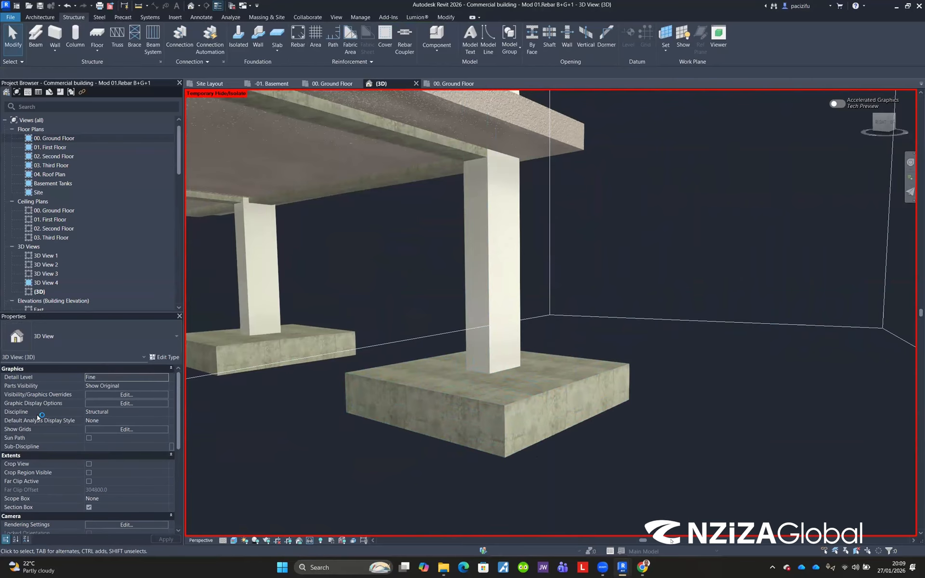
scroll(461, 440, "down", 4)
scroll(461, 441, "down", 5)
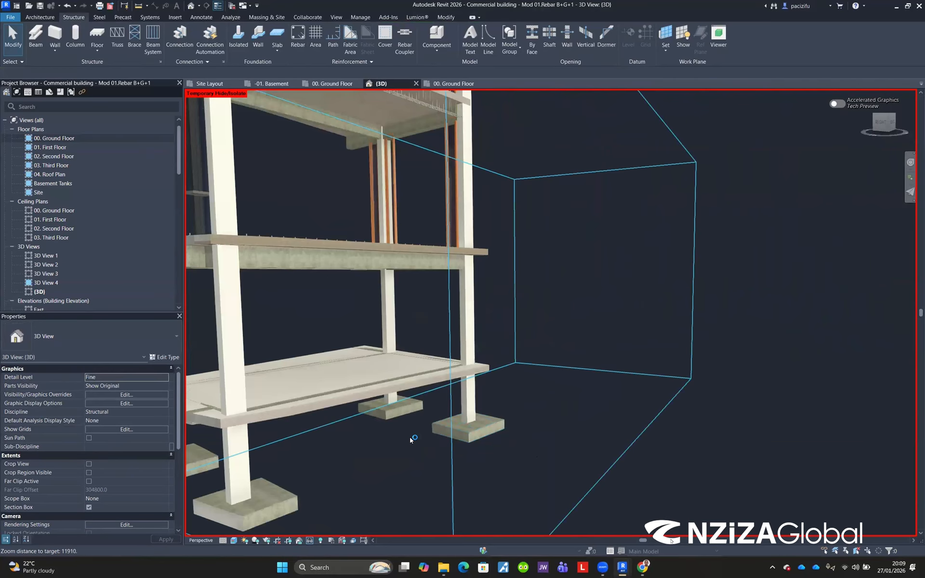
scroll(554, 424, "up", 4)
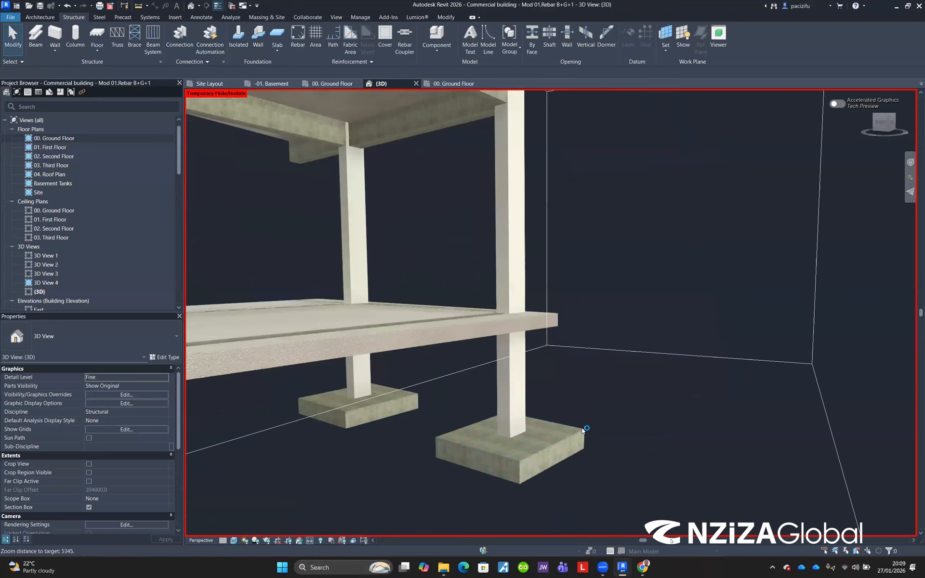
scroll(577, 423, "up", 3)
middle_click_drag(186, 137, 447, 212, "shift")
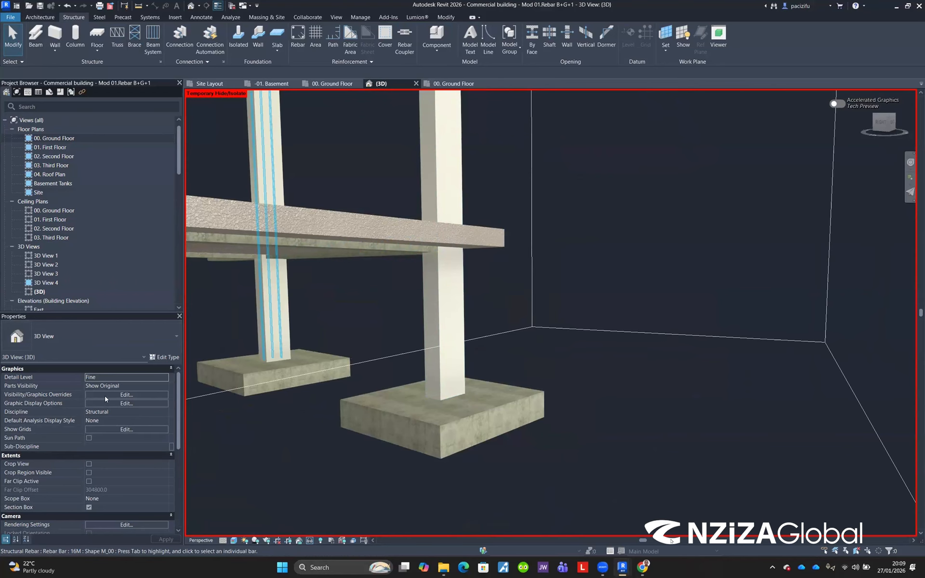
Step: Open the 3D view's Visibility/Graphic Overrides and hide the Floors category
left_click(127, 395)
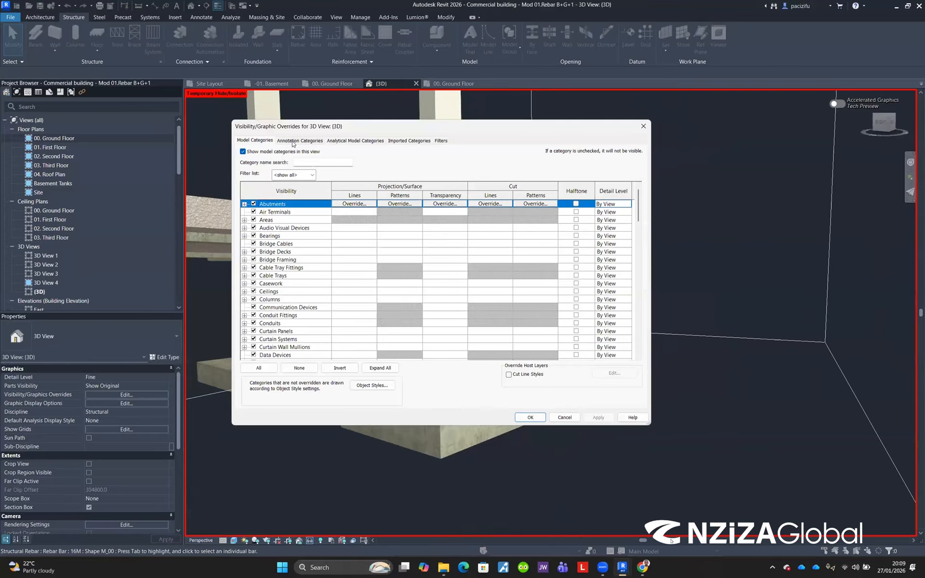
scroll(284, 299, "down", 3)
scroll(285, 300, "down", 8)
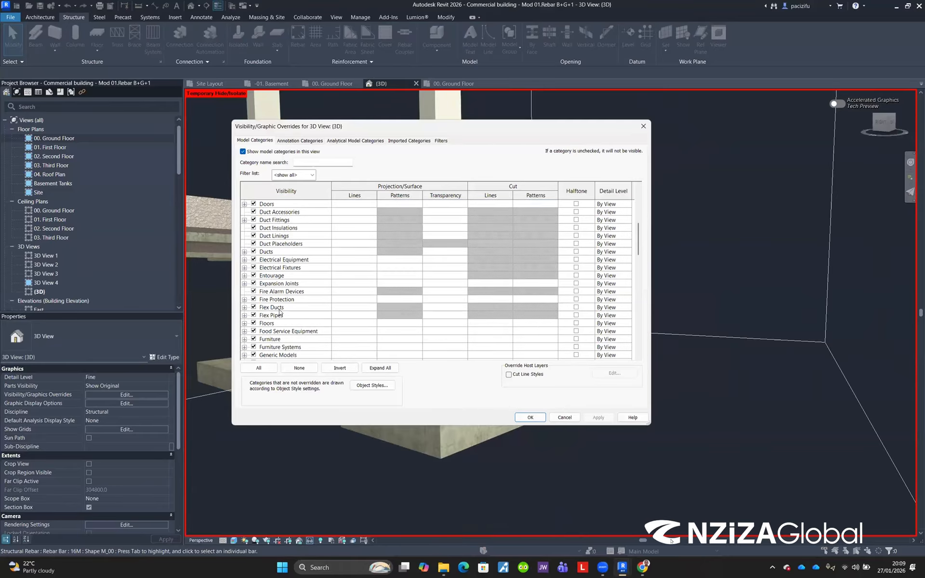
left_click(282, 262)
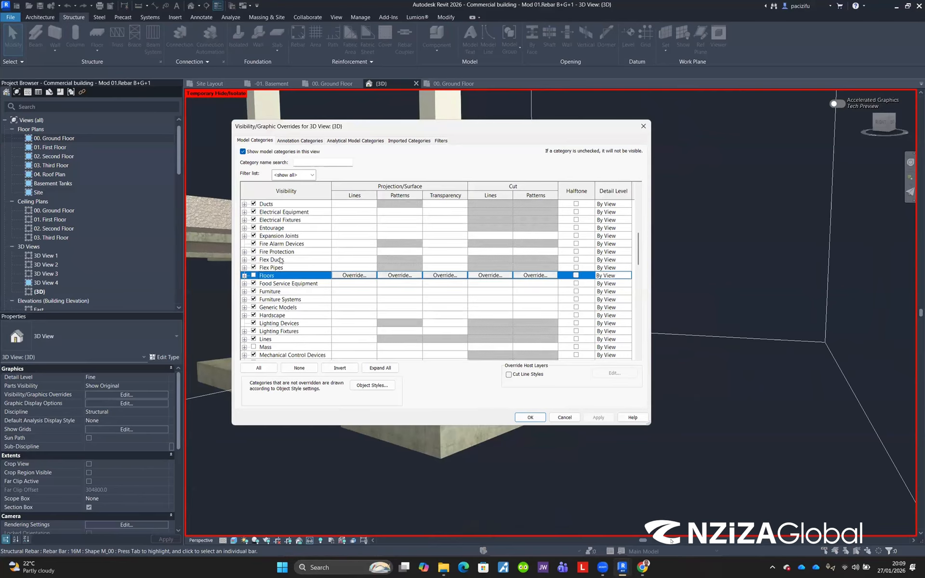
scroll(281, 263, "down", 7)
scroll(282, 290, "down", 3)
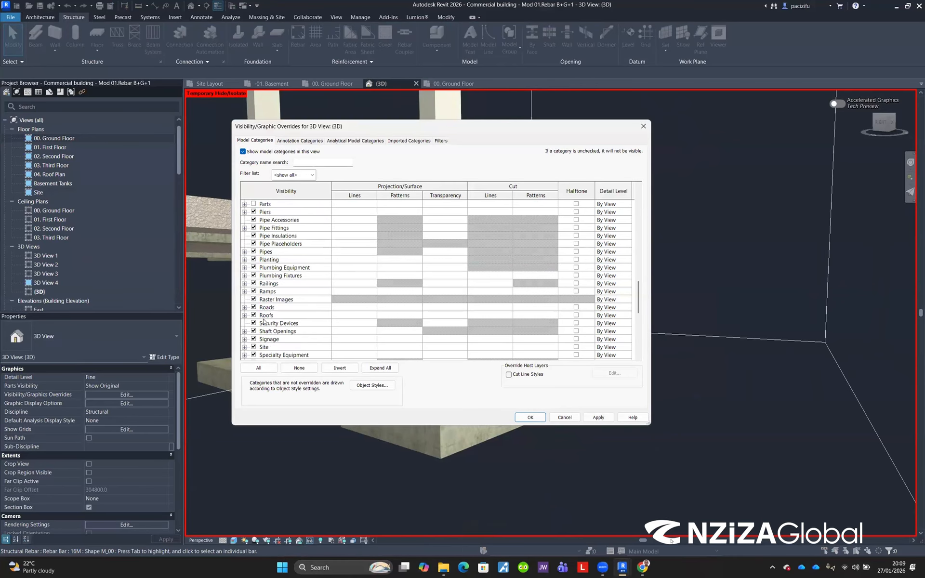
scroll(282, 277, "up", 8)
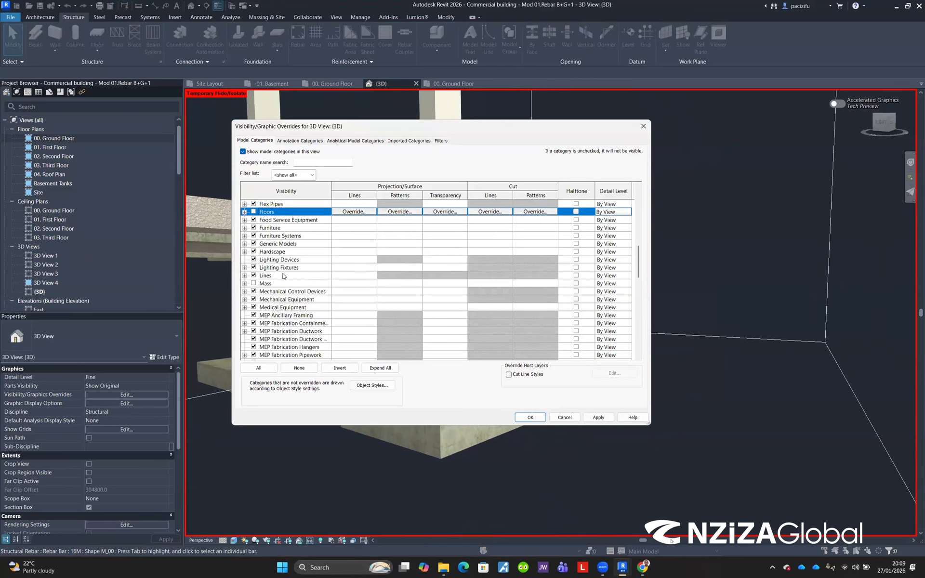
Step: Filter the categories by "colu", hide Columns and Structural Columns, and confirm the overrides
left_click(307, 161)
type("co")
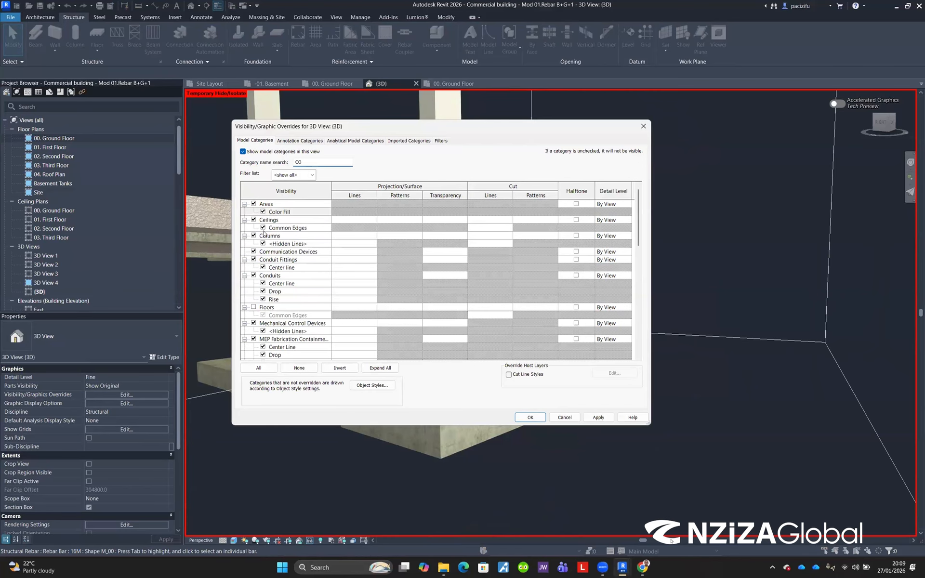
scroll(263, 298, "down", 2)
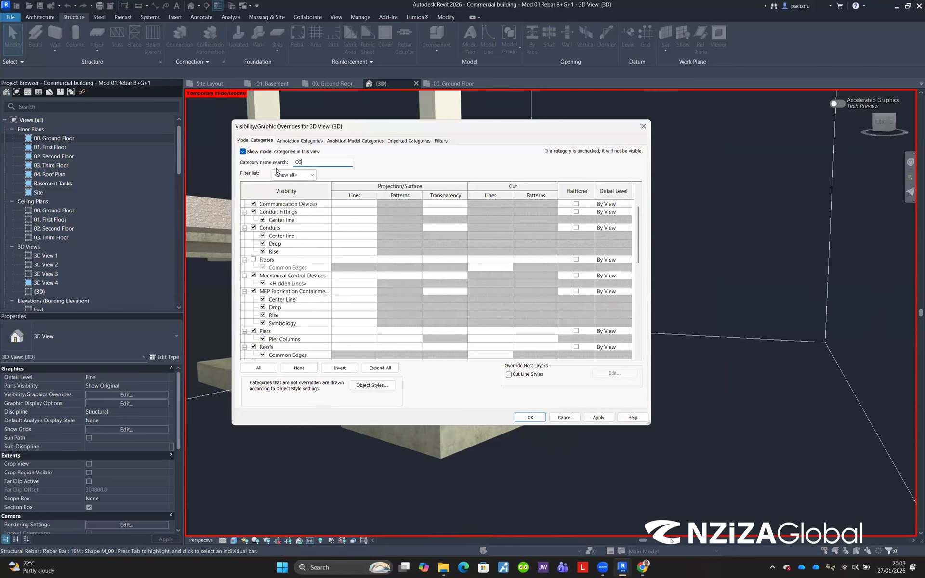
type("lu")
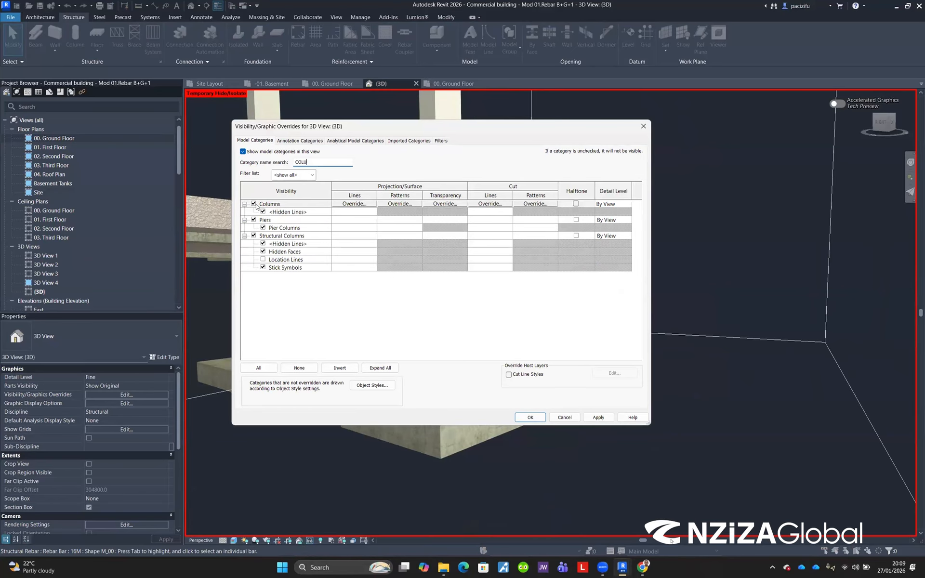
left_click(254, 204)
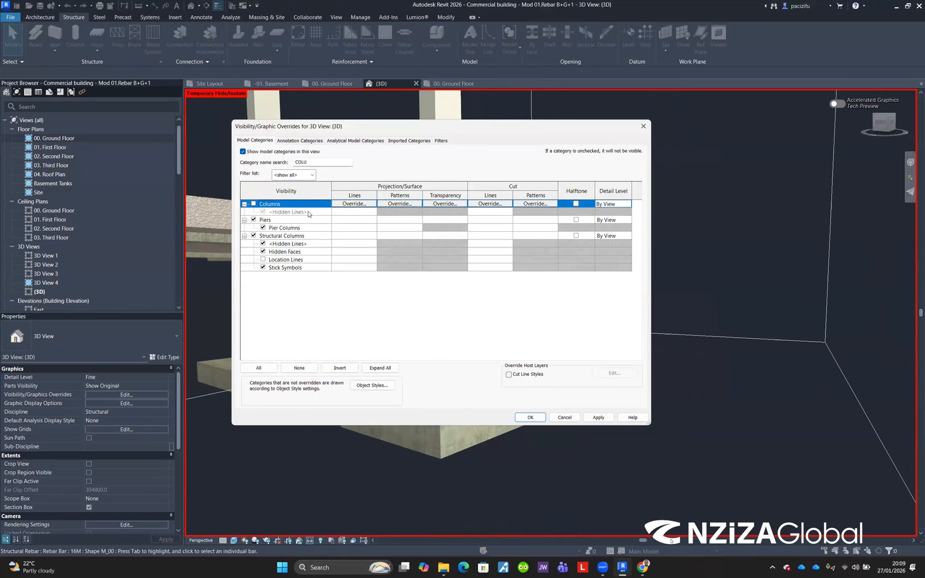
left_click(254, 235)
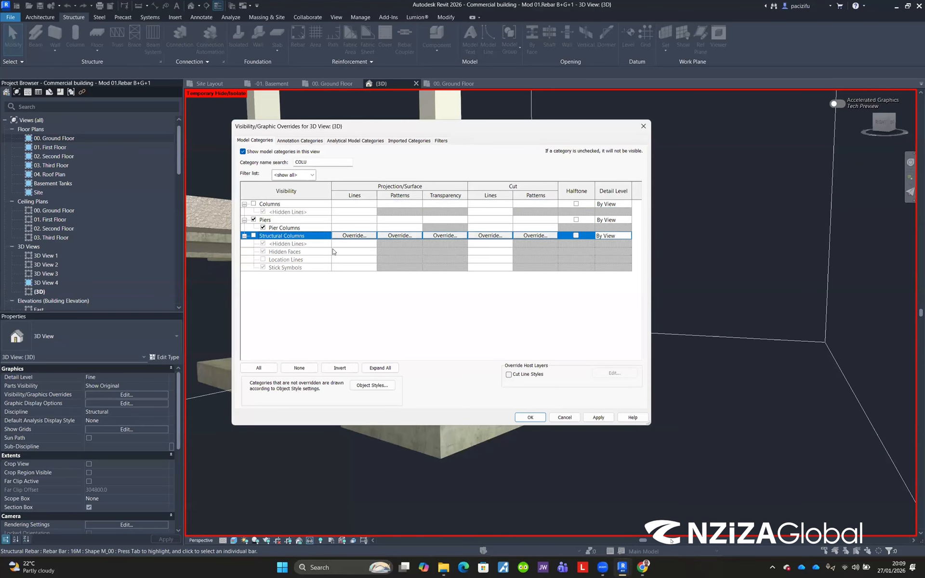
left_click(531, 417)
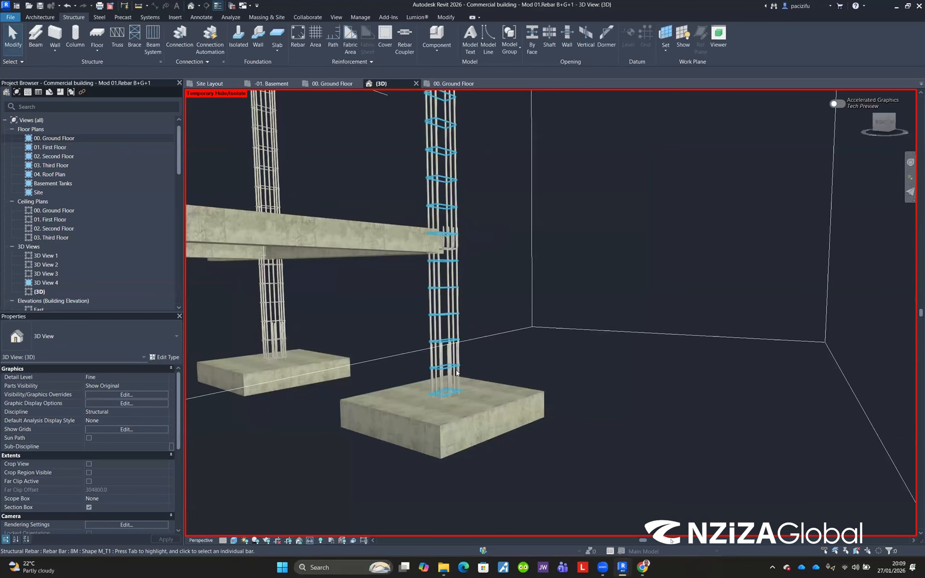
Step: Orbit around the exposed column and slab reinforcement, selecting slab rebar bars to review their properties
scroll(454, 417, "down", 3)
middle_click_drag(361, 249, 399, 273, "shift")
scroll(456, 267, "up", 3)
middle_click_drag(514, 337, 790, 231, "shift")
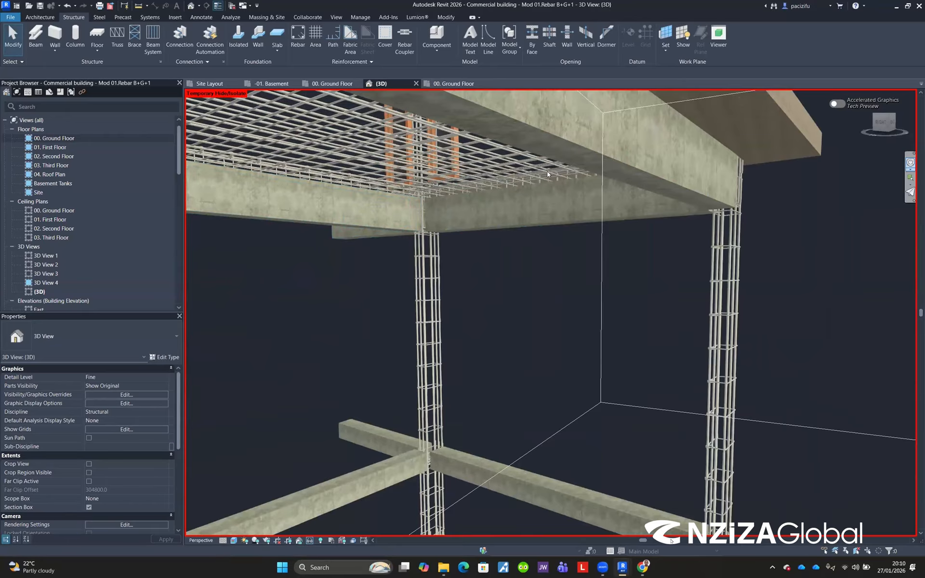
middle_click_drag(356, 252, 491, 408, "shift")
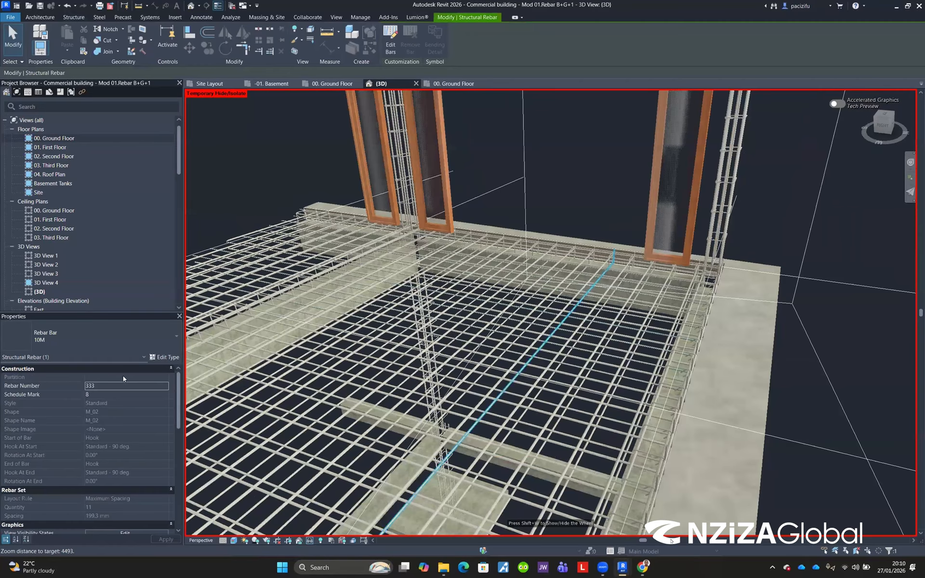
scroll(242, 380, "up", 1)
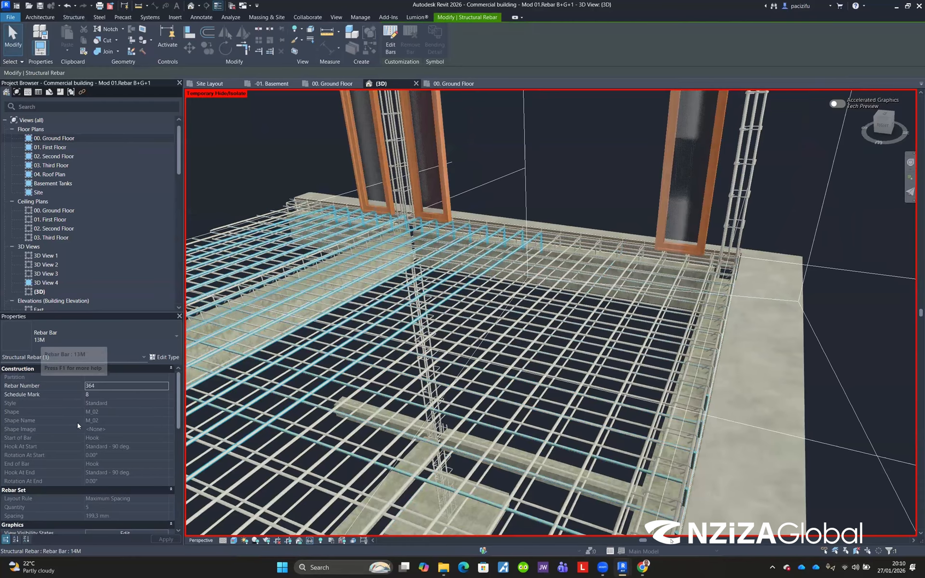
scroll(104, 466, "down", 3)
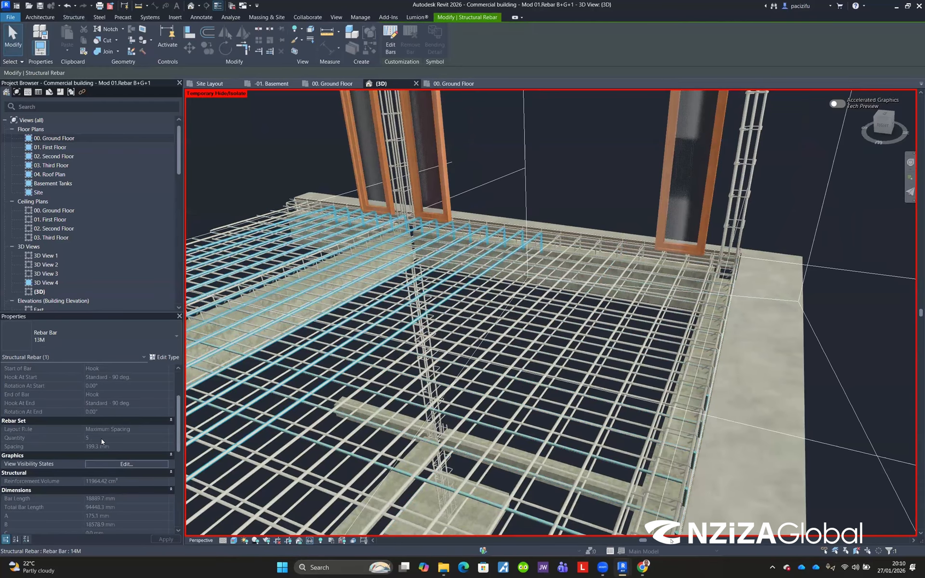
scroll(102, 440, "down", 3)
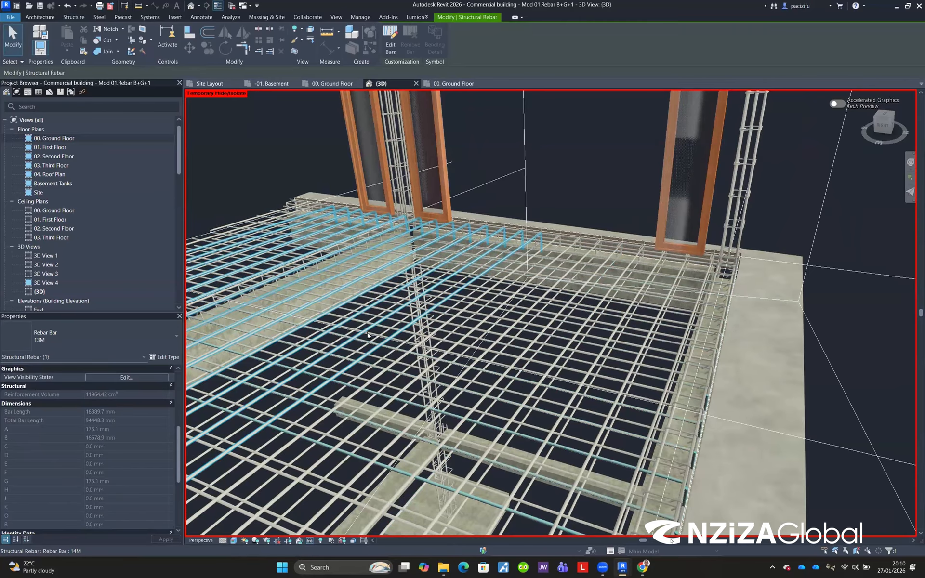
scroll(367, 336, "down", 3)
Step: Orbit down to the lower frame and select the FT1 1300*1300 rectangular footing
middle_click_drag(573, 313, 623, 291, "shift")
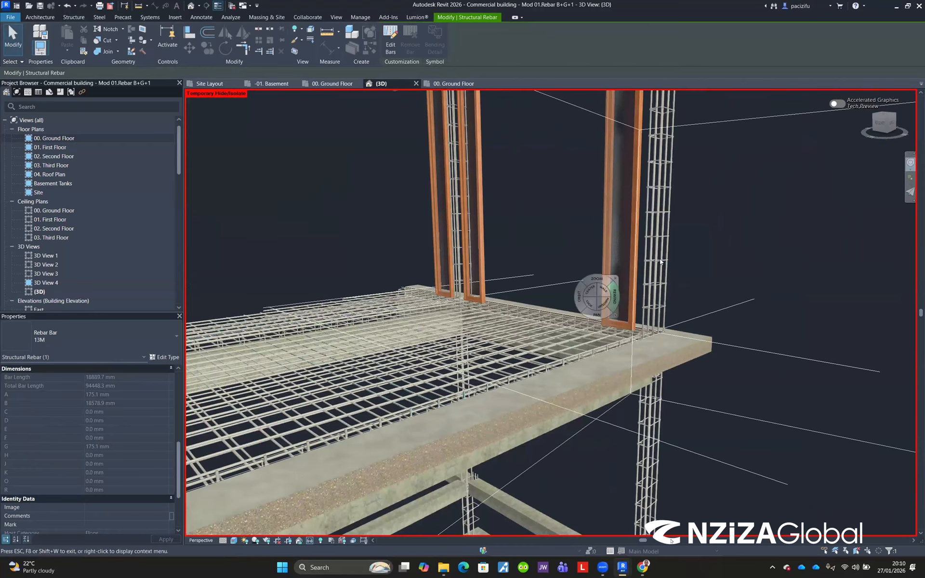
scroll(535, 383, "down", 2)
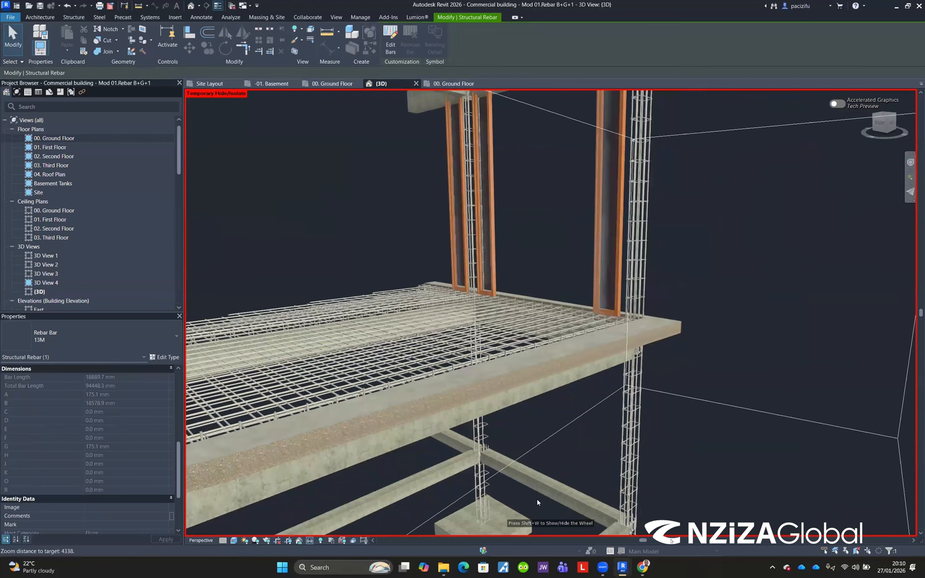
scroll(429, 319, "up", 5)
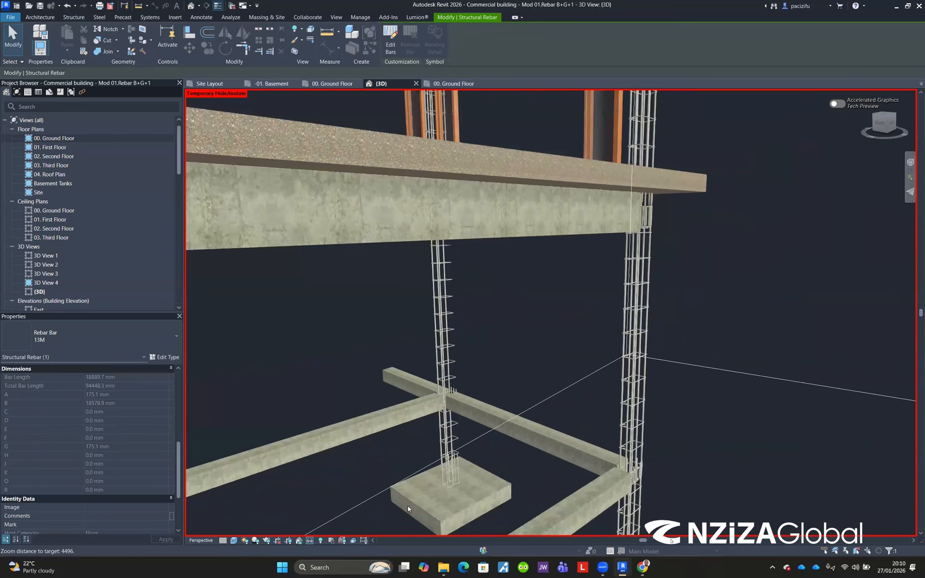
left_click(409, 507)
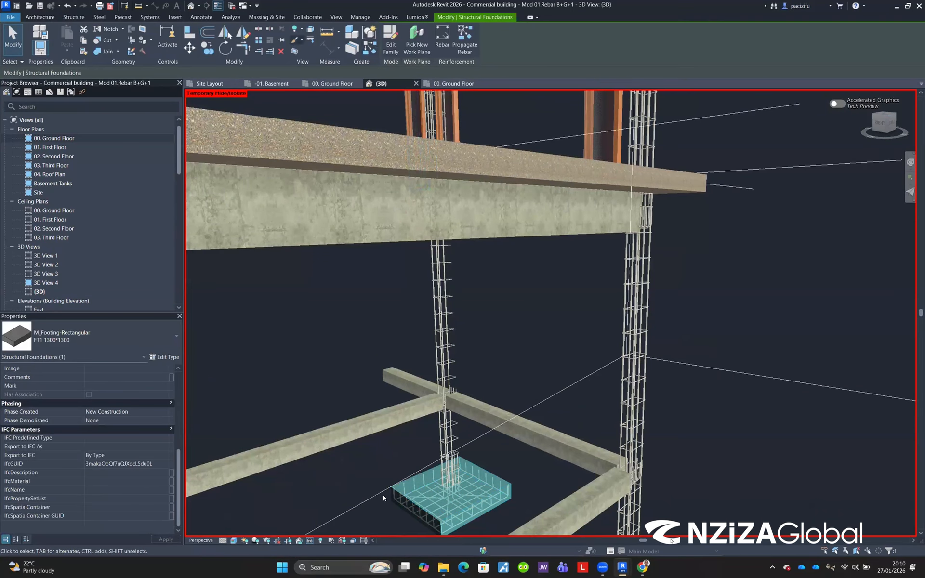
Step: Hide the Structural Foundations category in the 3D view's Visibility/Graphic Overrides, filtering categories by "FOUN", and confirm
left_click(311, 541)
left_click(332, 519)
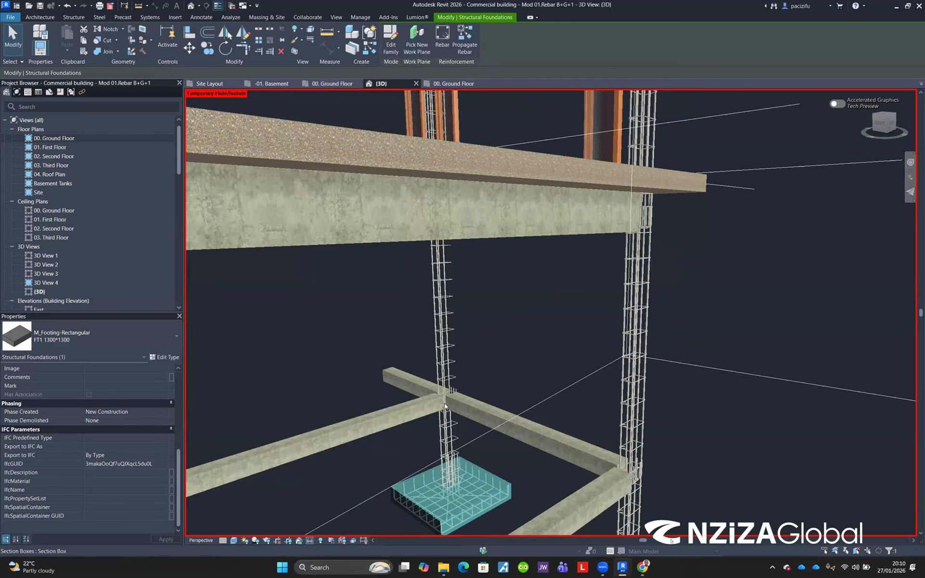
scroll(463, 436, "down", 5)
scroll(443, 435, "up", 6)
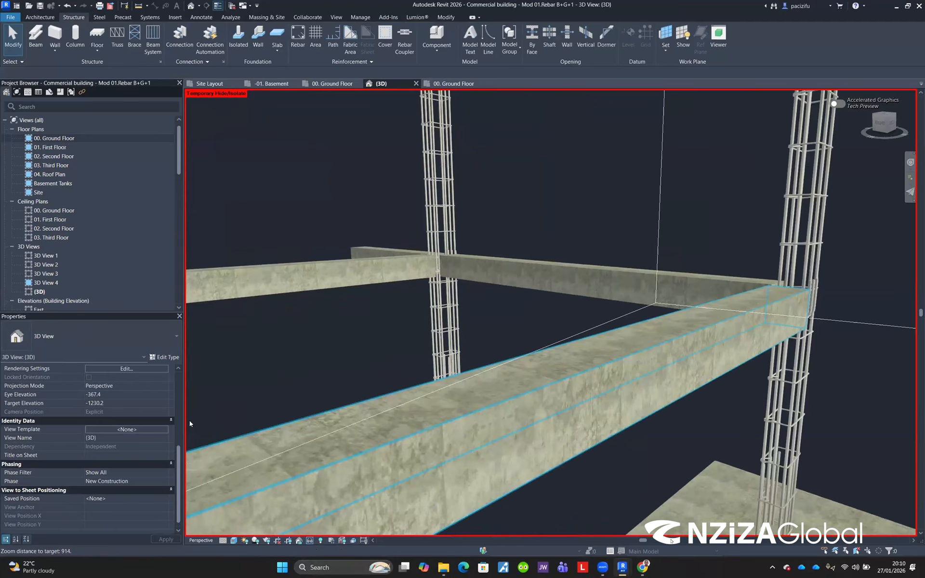
scroll(389, 411, "down", 4)
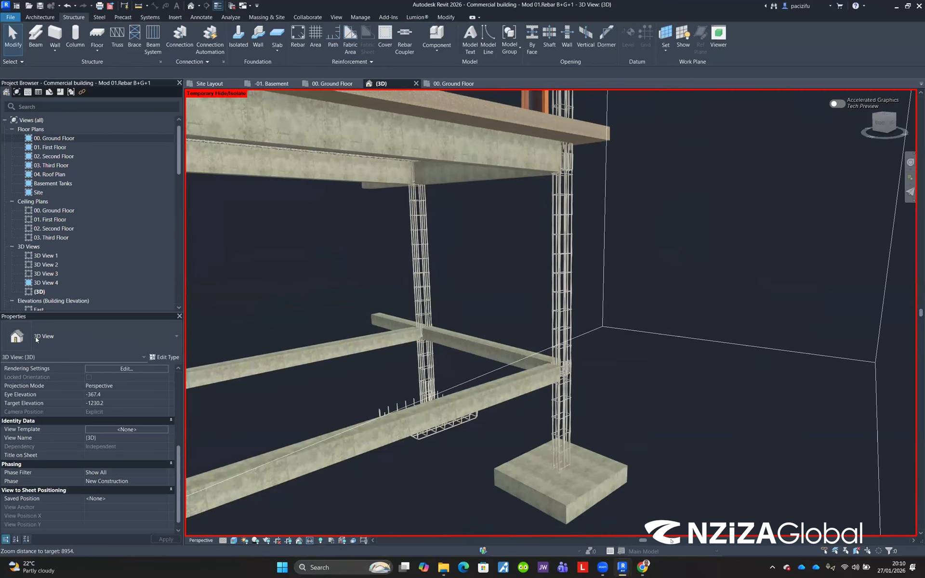
scroll(92, 419, "up", 5)
left_click(108, 396)
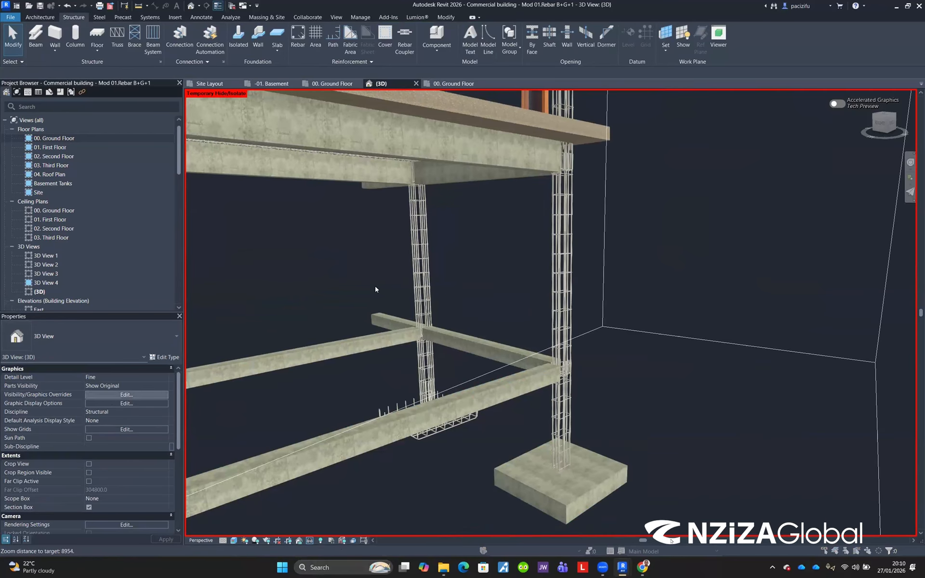
scroll(324, 328, "down", 10)
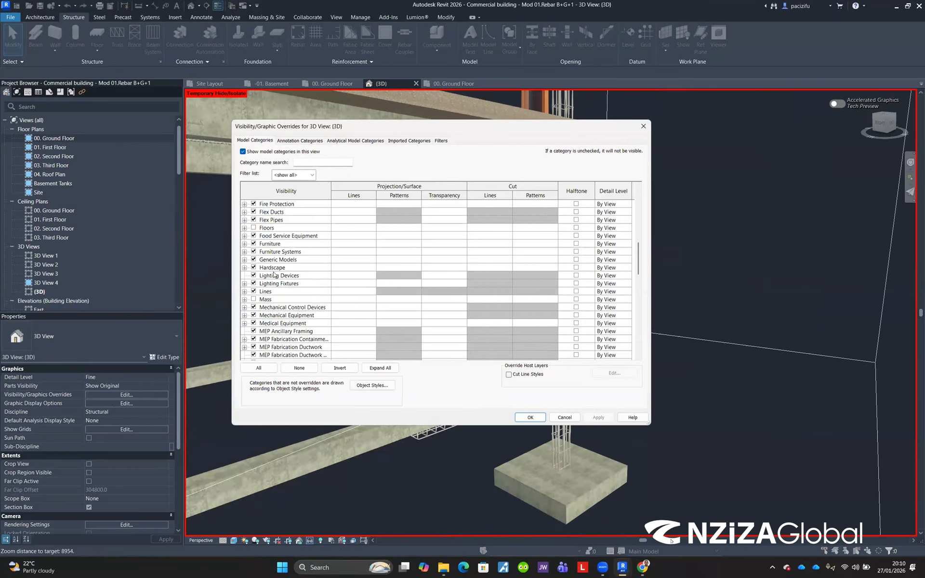
left_click(304, 163)
type("FOUN")
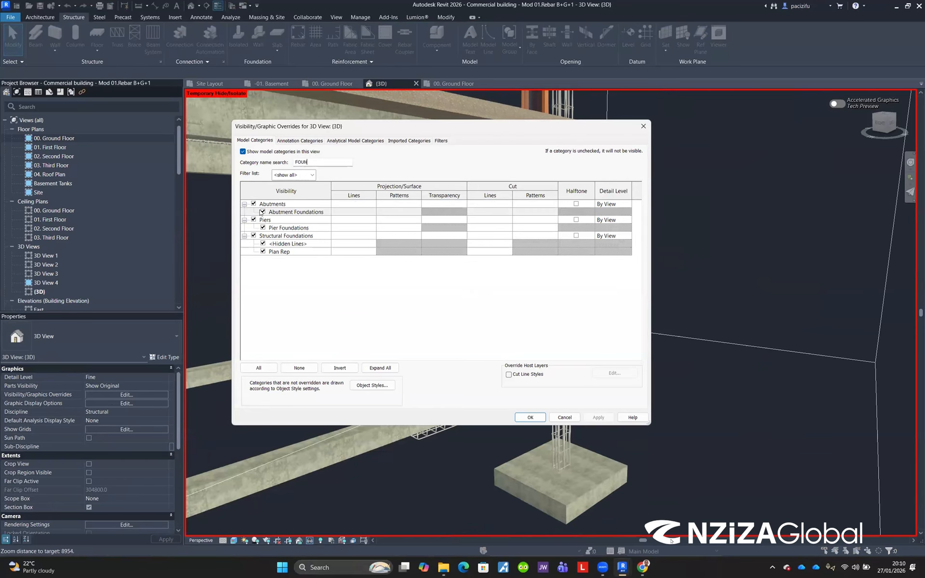
left_click(254, 236)
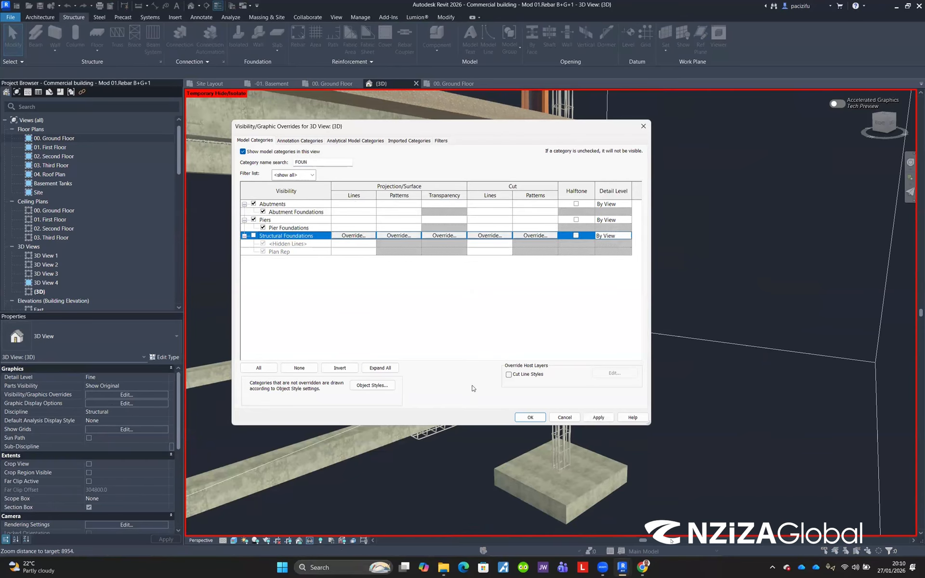
left_click(519, 416)
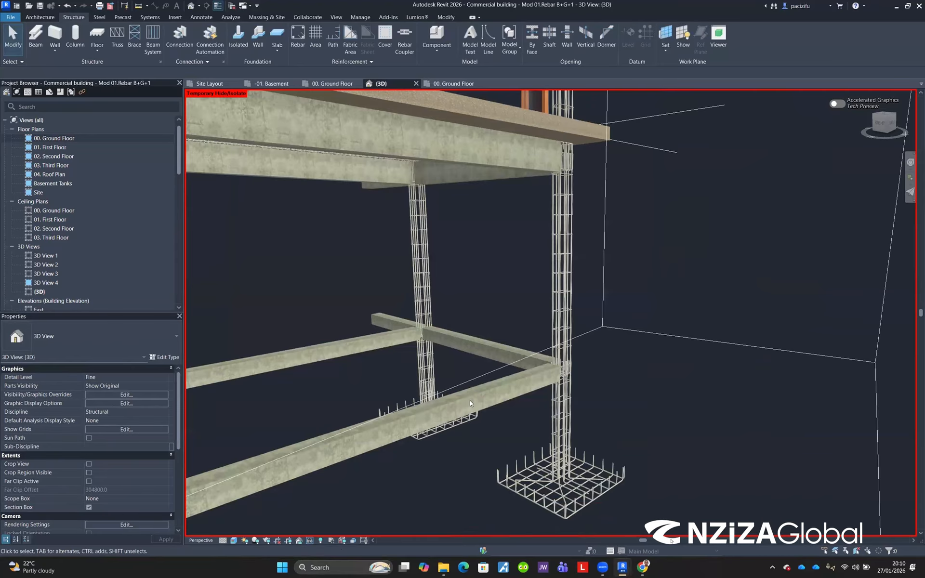
Step: Zoom and orbit around the exposed footing rebar cages and the whole reinforced frame to examine them
scroll(470, 401, "down", 3)
scroll(473, 410, "up", 2)
scroll(472, 409, "up", 5)
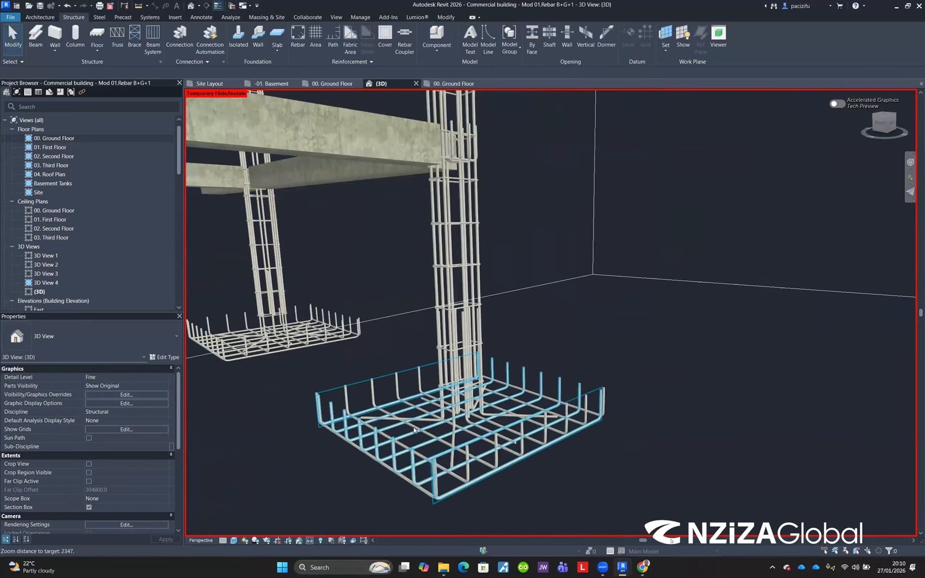
scroll(436, 391, "down", 3)
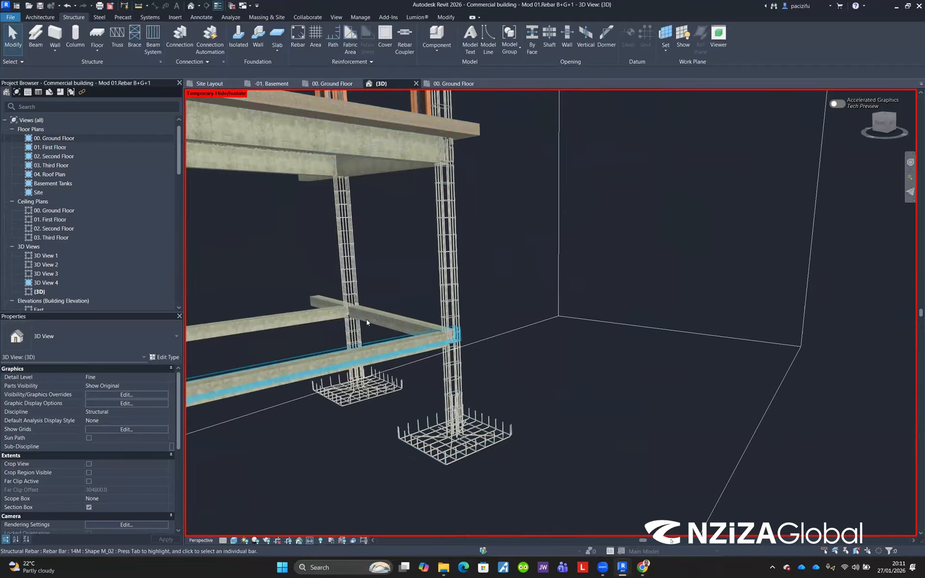
scroll(400, 293, "down", 2)
scroll(412, 380, "up", 1)
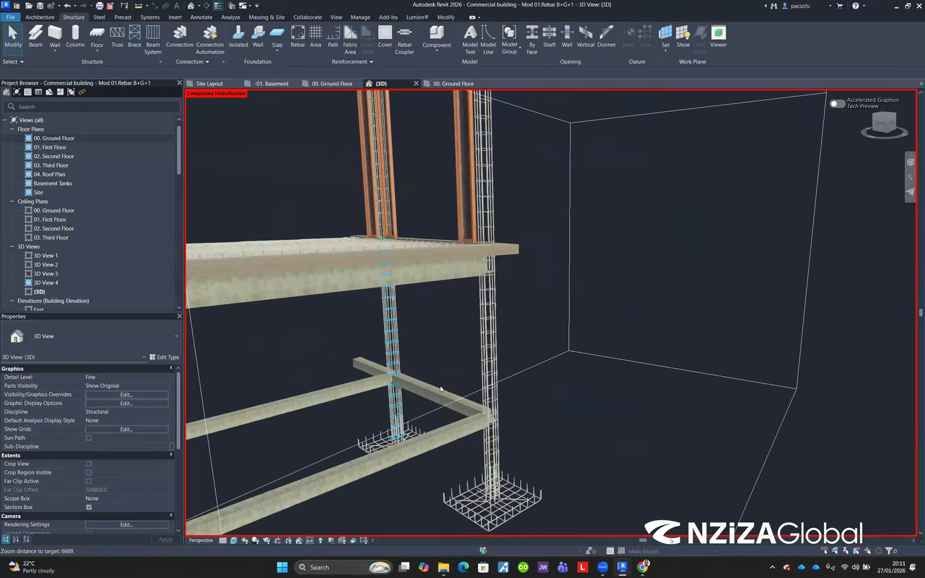
scroll(449, 423, "down", 3)
scroll(506, 326, "up", 2)
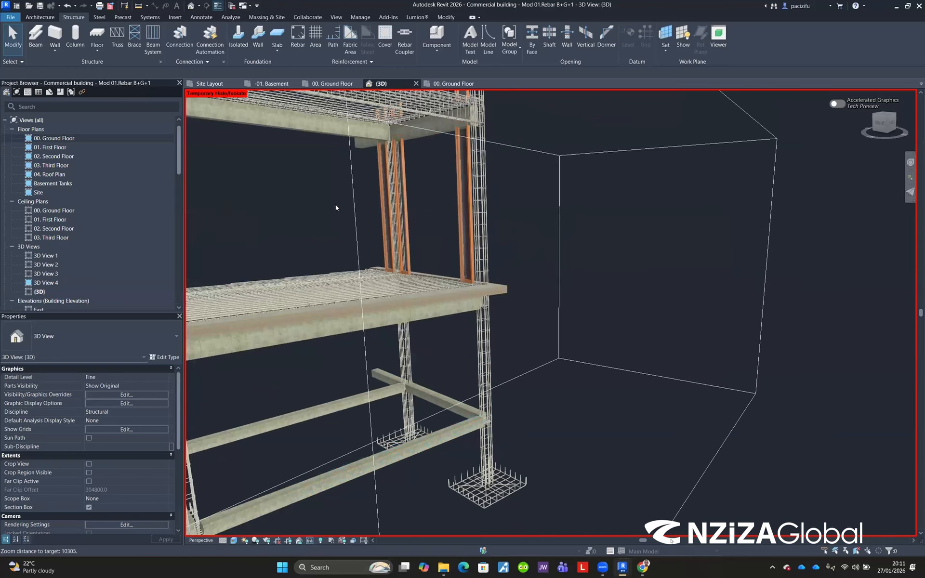
scroll(336, 207, "down", 2)
scroll(404, 276, "down", 2)
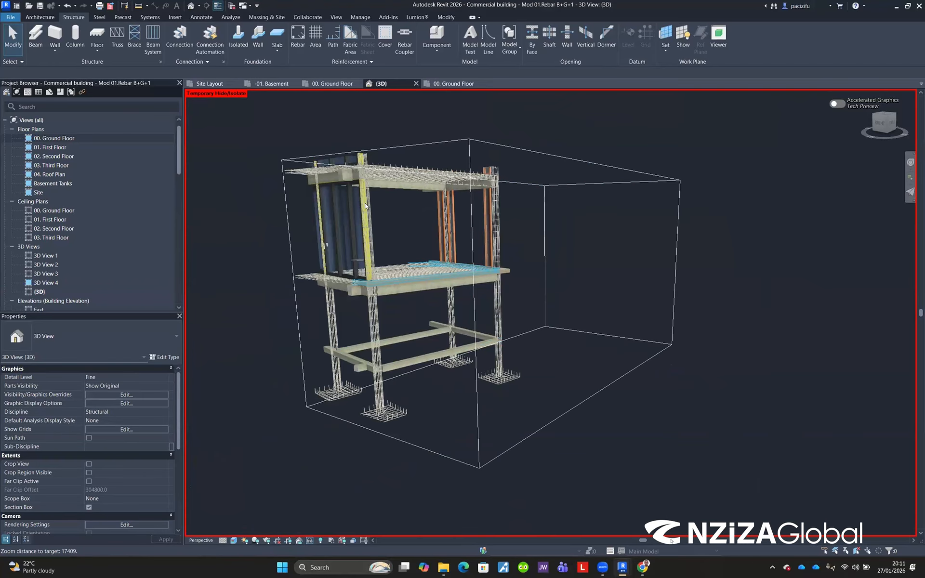
scroll(417, 220, "up", 3)
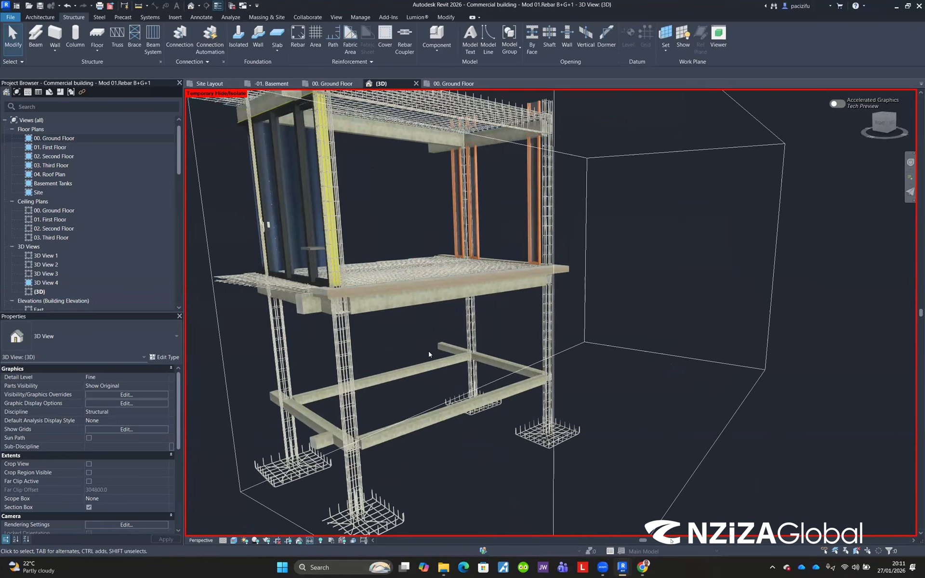
scroll(429, 354, "down", 3)
scroll(340, 137, "up", 2)
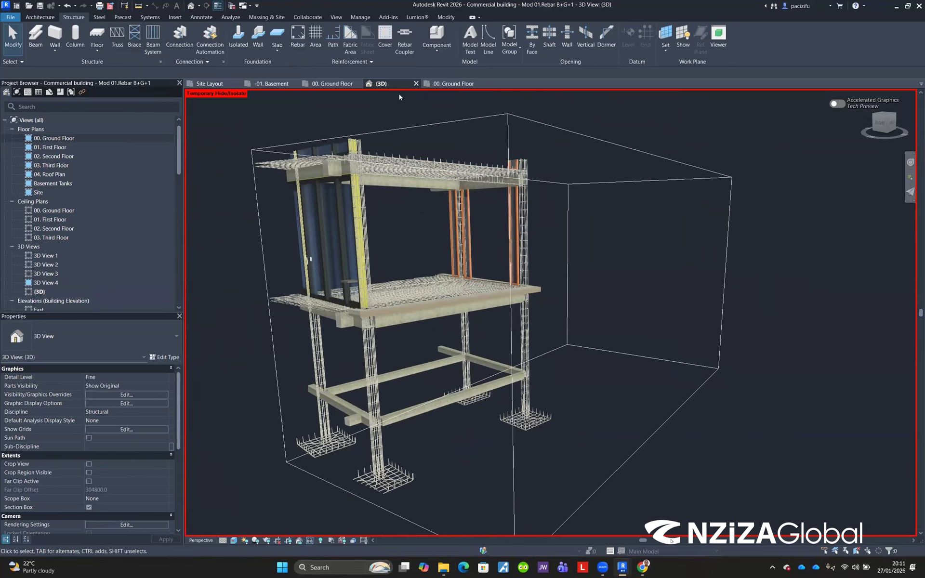
Step: Switch to the 00. Ground Floor plan view and pan around the floor layout
left_click(325, 84)
scroll(355, 151, "down", 1)
scroll(367, 272, "down", 2)
middle_click_drag(367, 272, 357, 155)
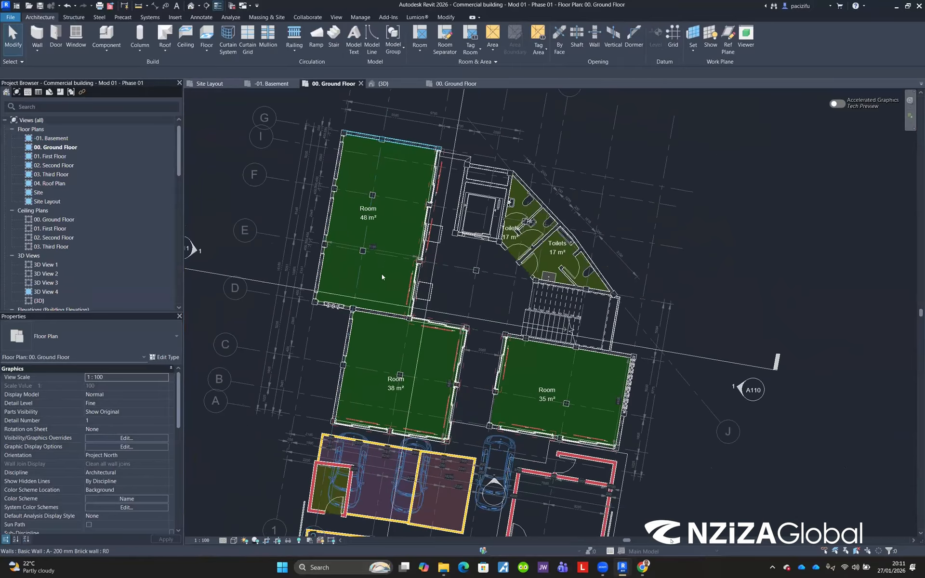
scroll(382, 273, "down", 2)
scroll(409, 183, "up", 2)
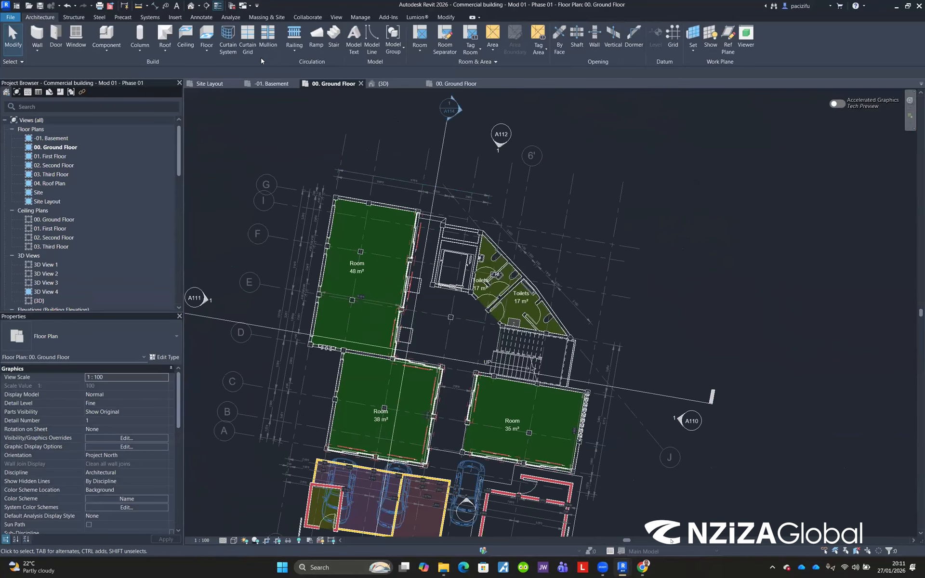
left_click(124, 19)
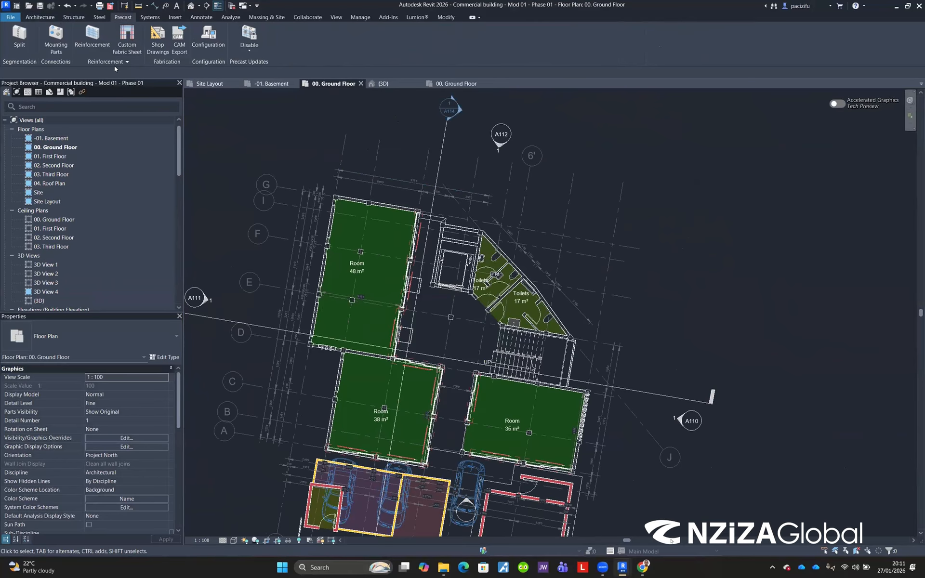
left_click(149, 17)
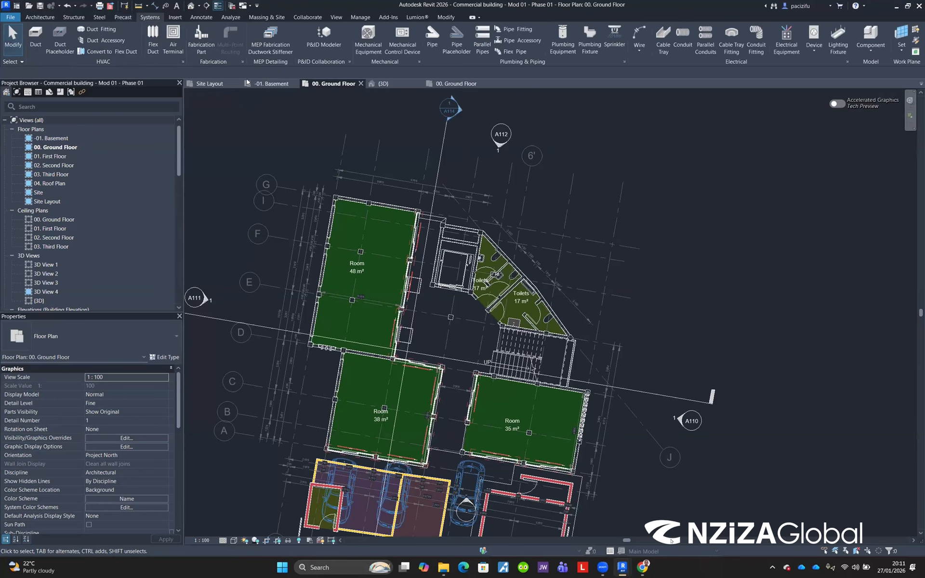
scroll(430, 106, "down", 3)
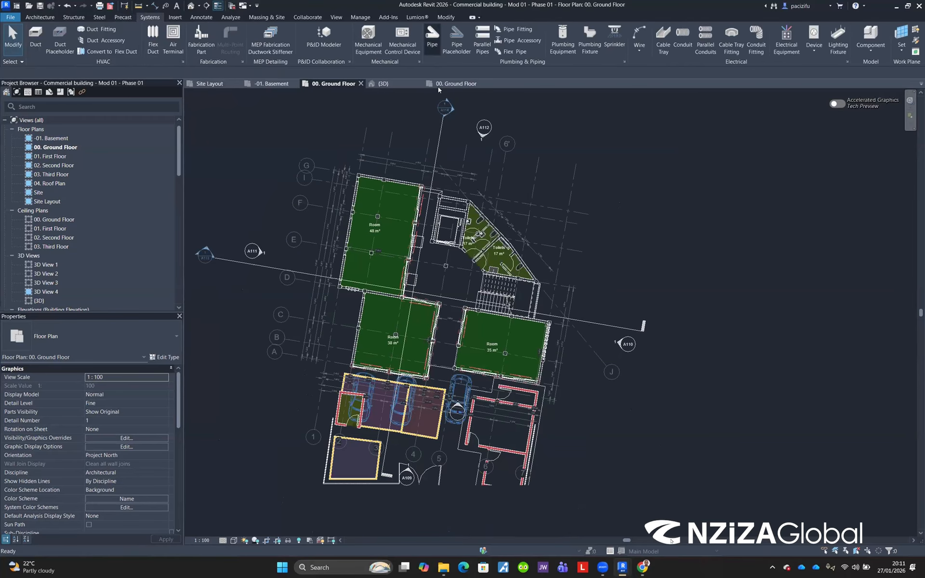
left_click(437, 44)
middle_click_drag(326, 209, 414, 232)
scroll(415, 231, "down", 1)
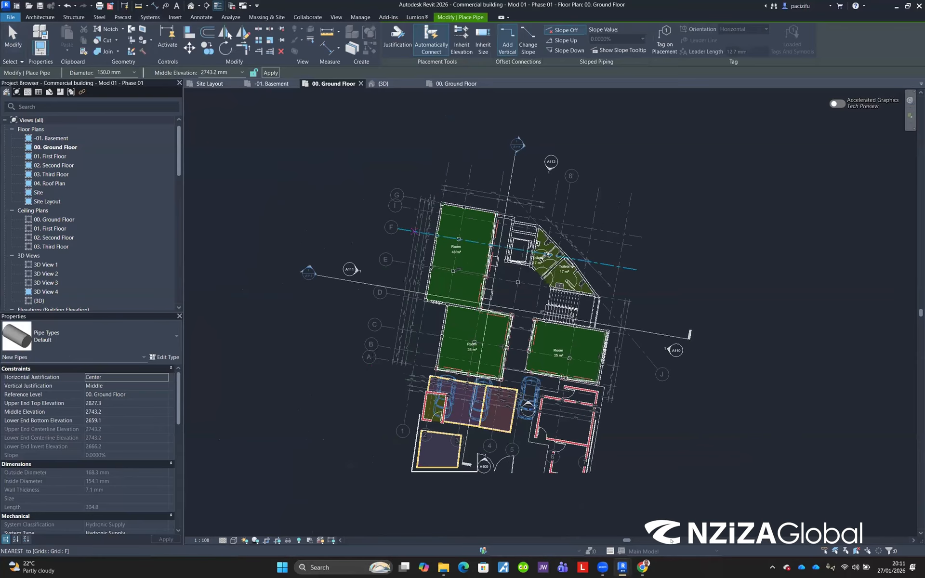
scroll(376, 384, "up", 3)
left_click(385, 381)
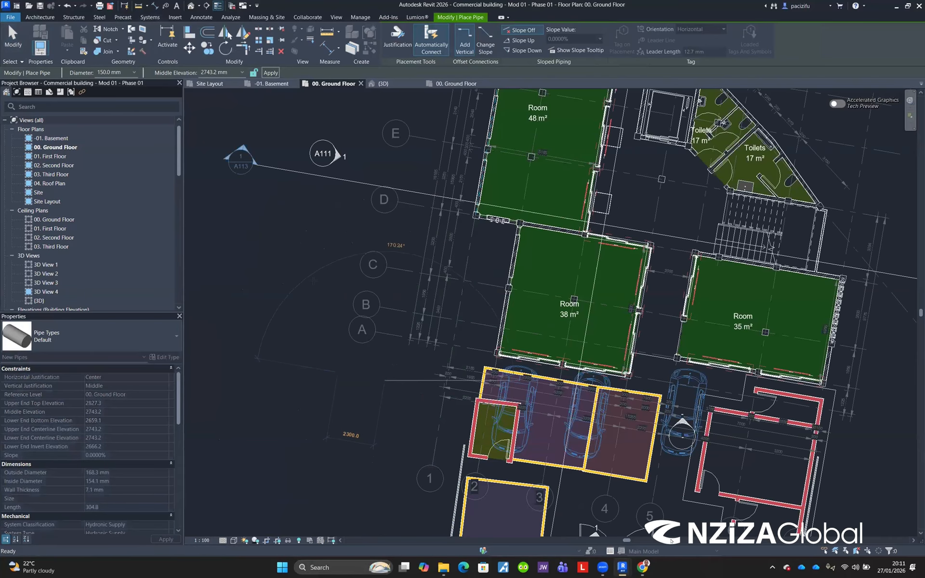
key("Escape")
scroll(312, 288, "down", 5)
scroll(531, 204, "up", 2)
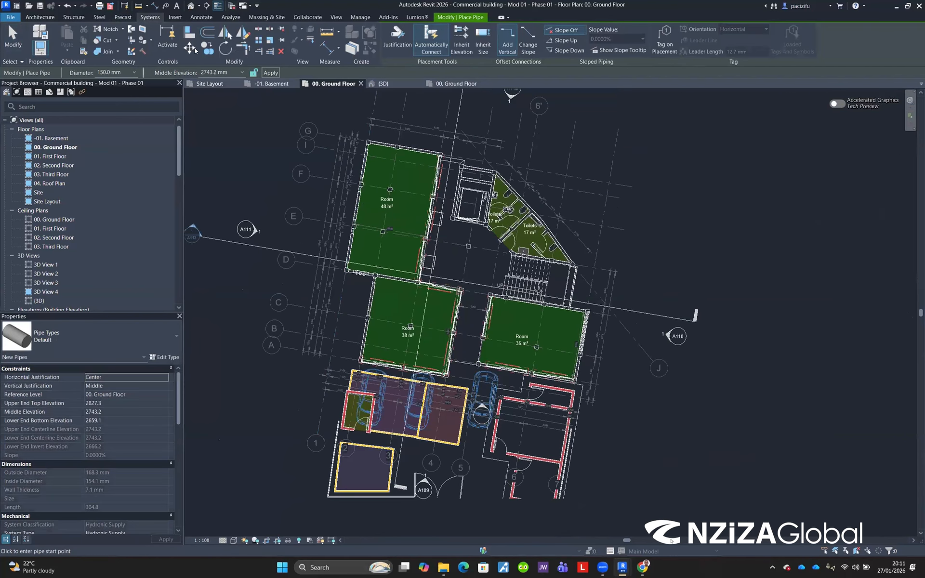
left_click(150, 17)
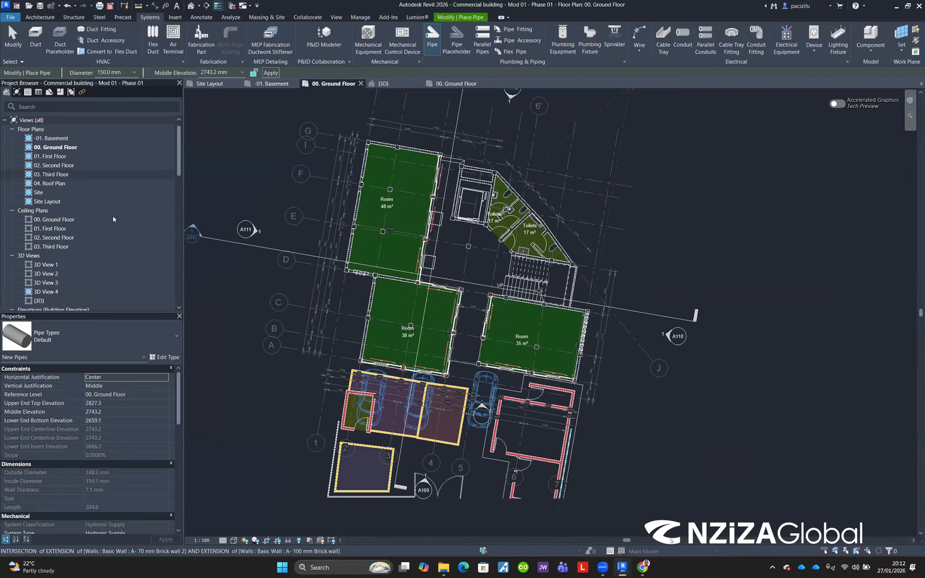
key("Escape")
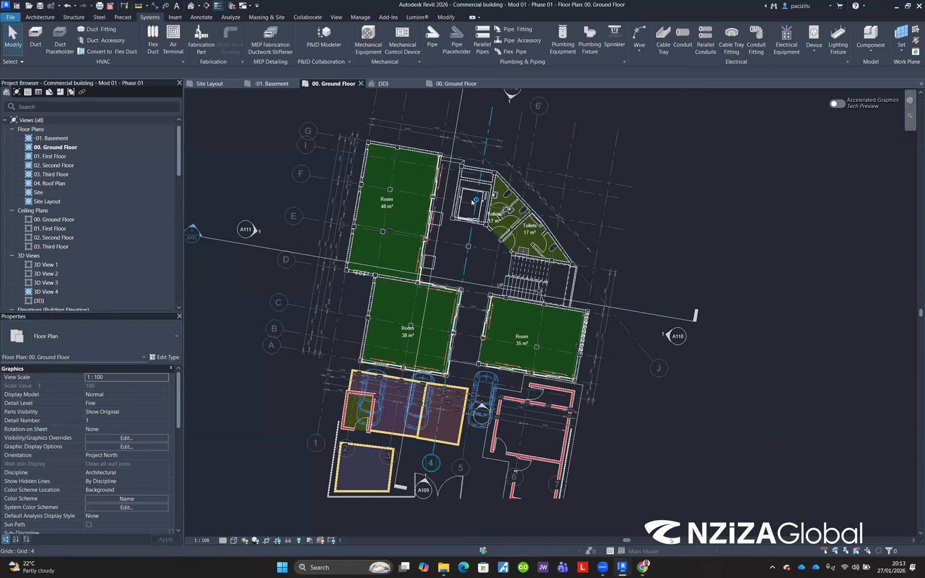
Step: Zoom around the ground floor plan to examine the rooms, walls, lift core and parking area
scroll(476, 201, "up", 3)
scroll(434, 277, "up", 3)
scroll(456, 230, "down", 4)
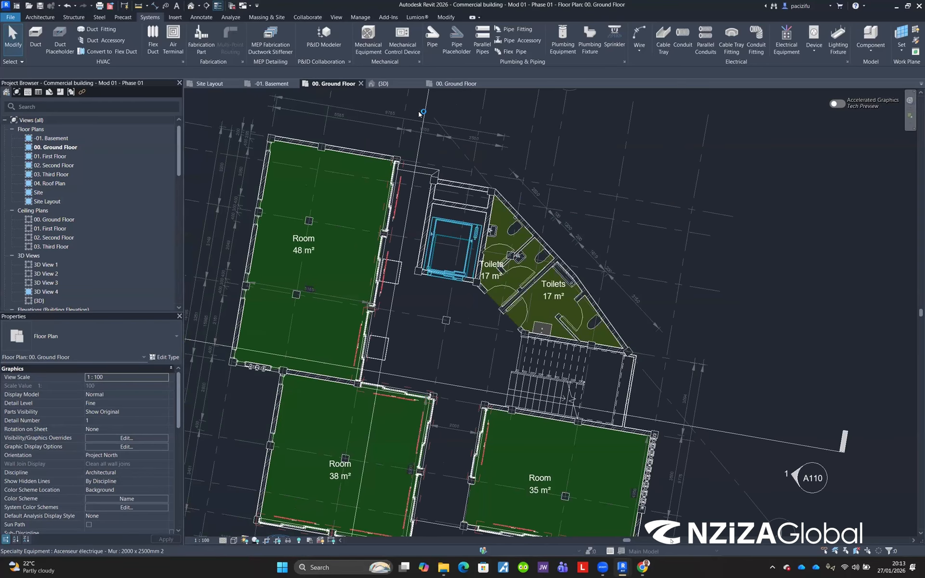
scroll(422, 116, "up", 2)
scroll(481, 128, "down", 3)
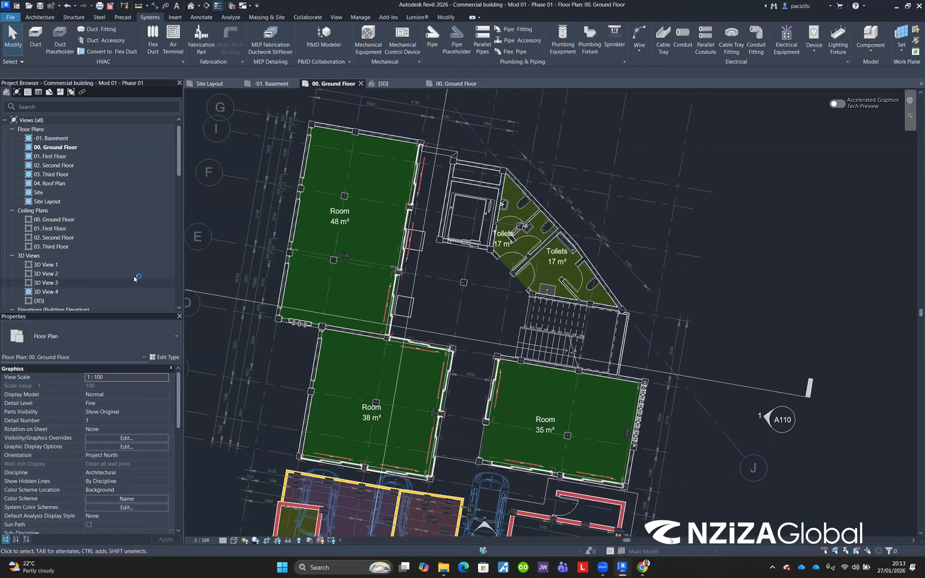
scroll(102, 429, "down", 1)
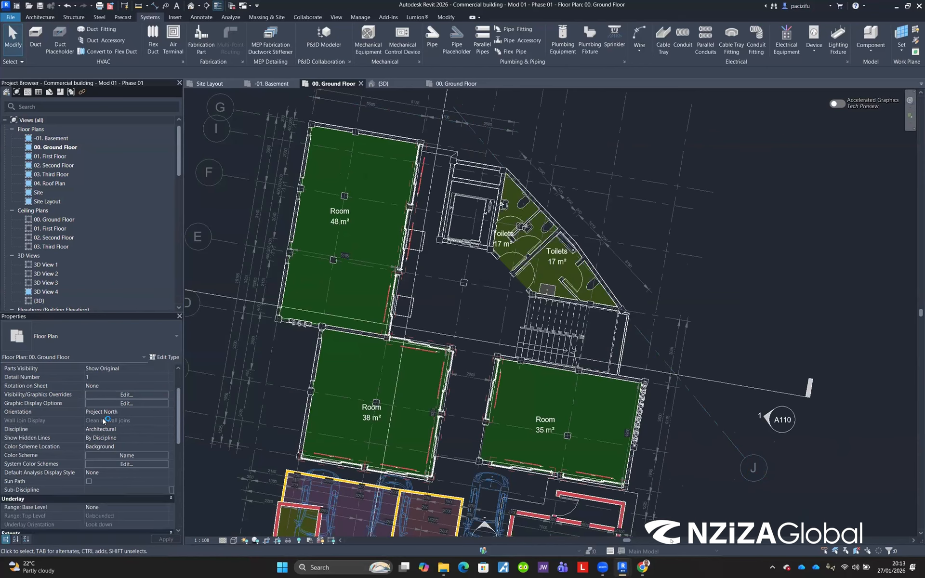
scroll(103, 419, "up", 1)
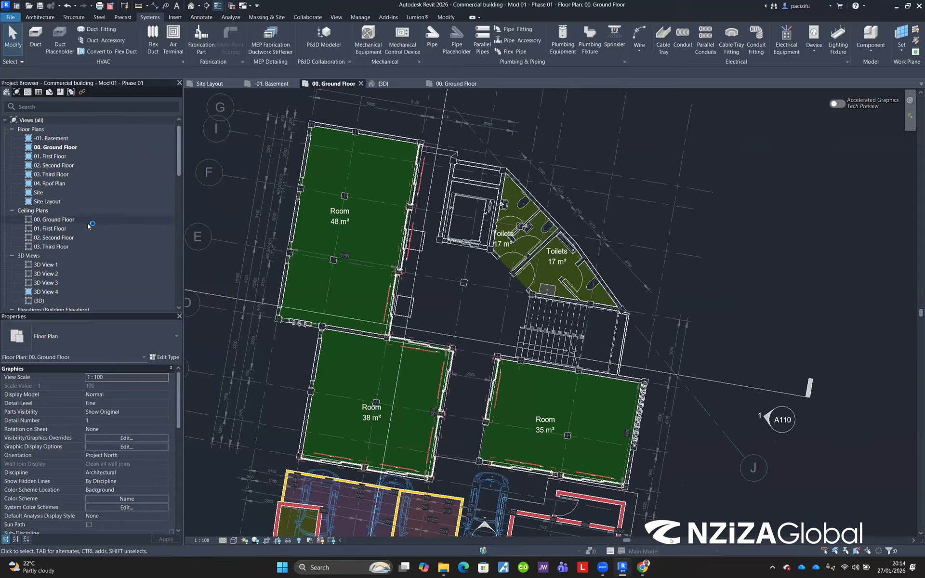
scroll(89, 226, "down", 2)
scroll(89, 226, "up", 2)
scroll(323, 114, "up", 3)
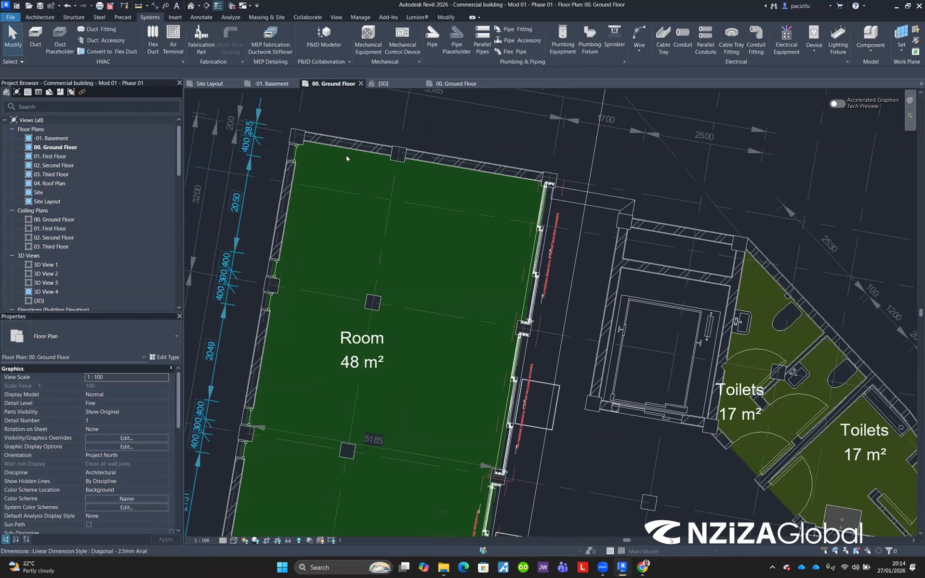
scroll(347, 155, "down", 3)
scroll(330, 379, "up", 6)
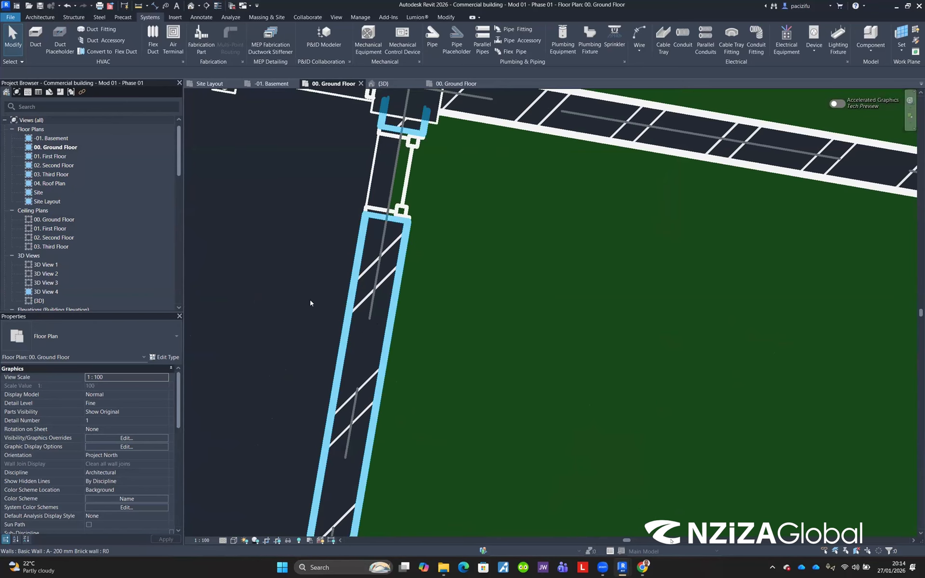
scroll(310, 303, "up", 2)
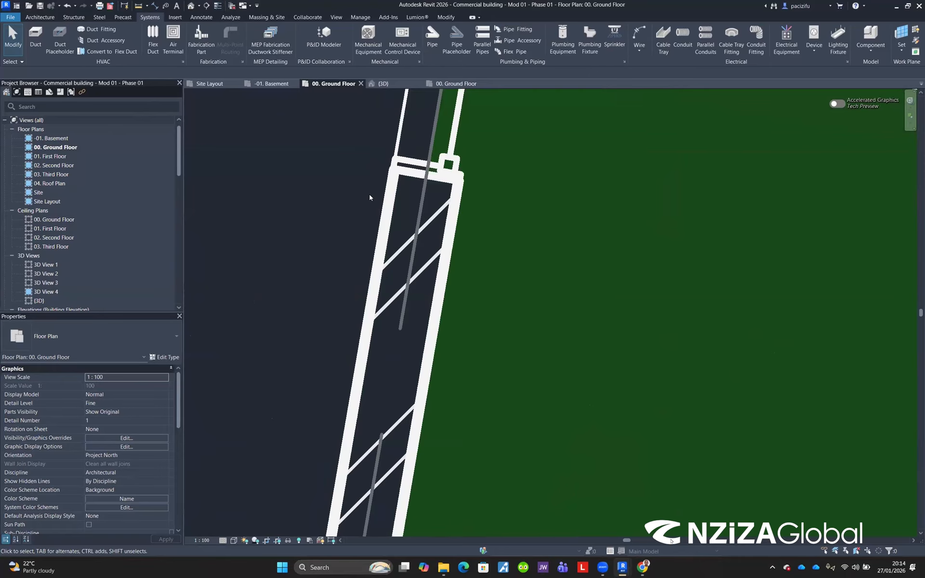
scroll(373, 193, "down", 8)
scroll(355, 346, "up", 2)
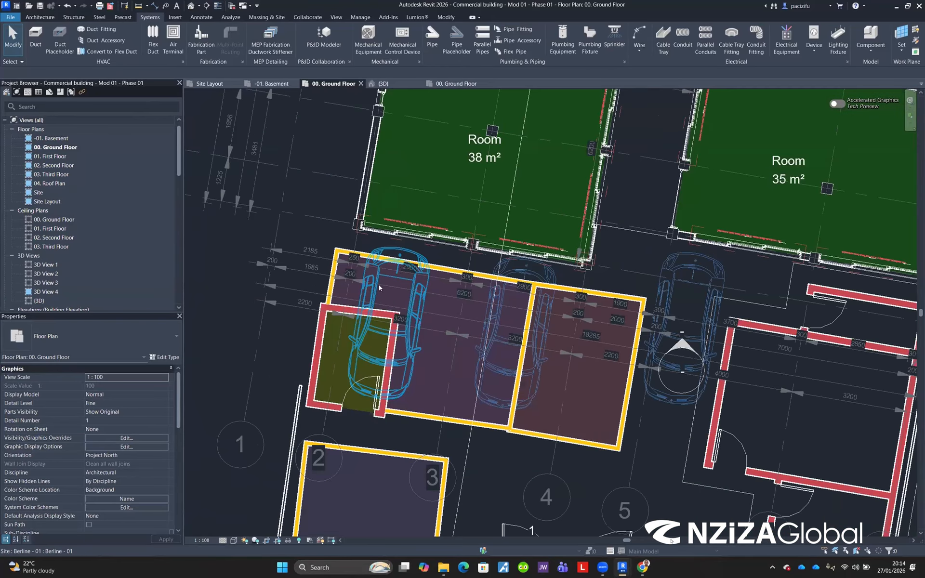
scroll(379, 284, "down", 3)
scroll(412, 253, "up", 6)
scroll(392, 176, "down", 1)
scroll(393, 176, "up", 5)
scroll(345, 328, "down", 3)
scroll(350, 366, "up", 4)
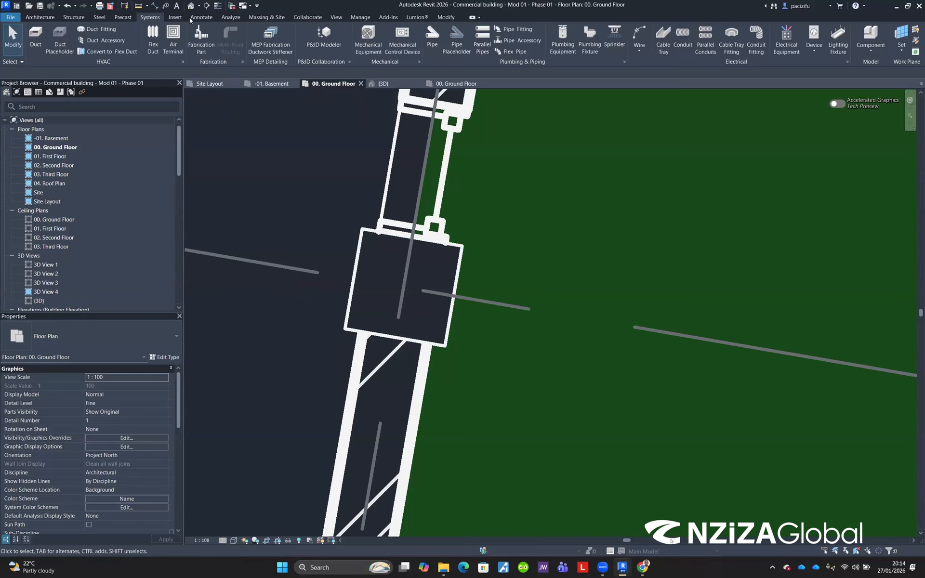
Step: Return to the Revit Home screen
left_click(19, 10)
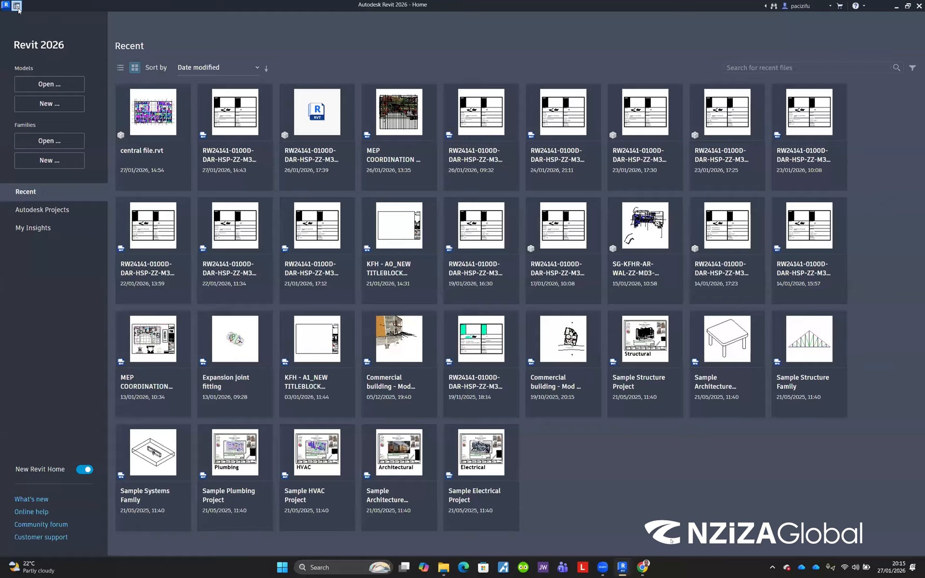
Step: Return from the Home screen to the open ground floor plan view
left_click(18, 8)
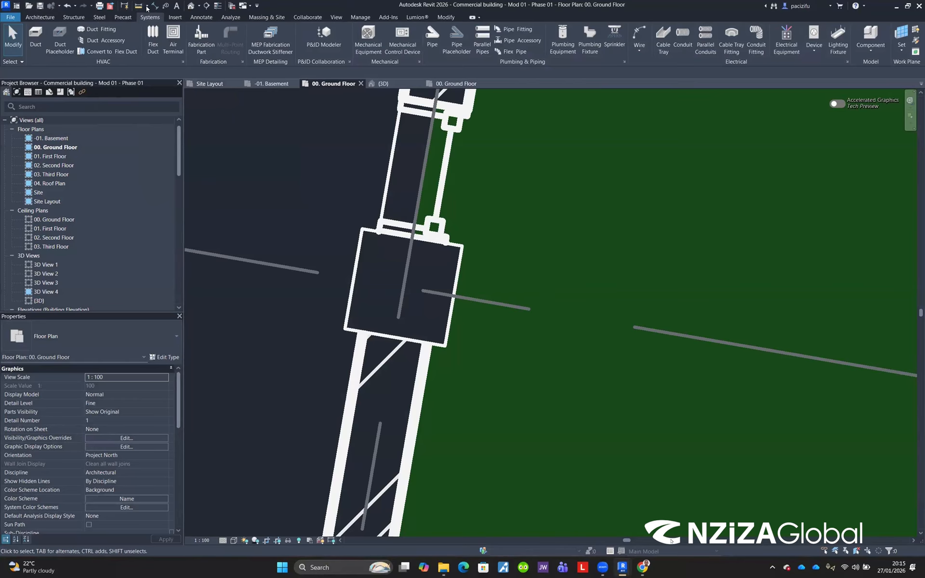
Step: Measure the distance across the column between two points on its faces
left_click(139, 8)
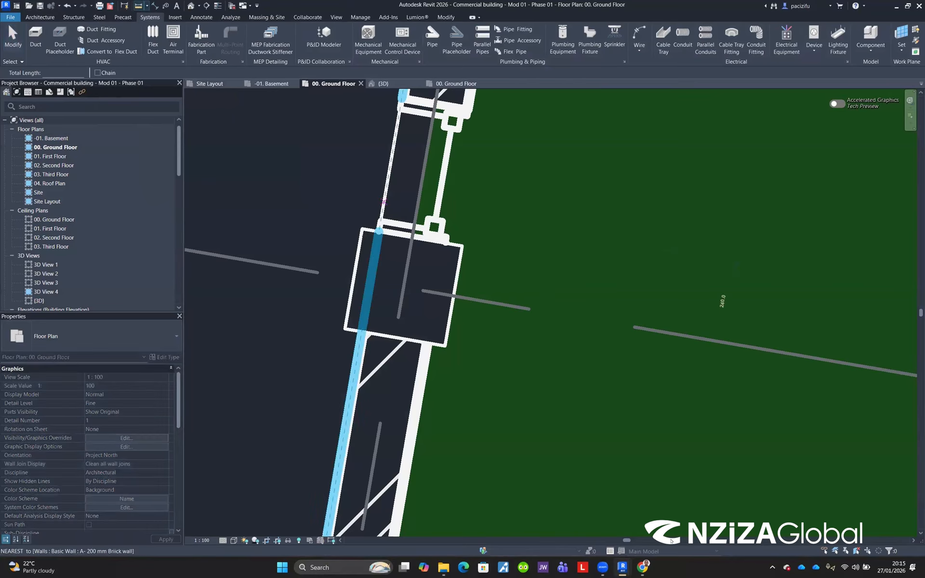
left_click(362, 230)
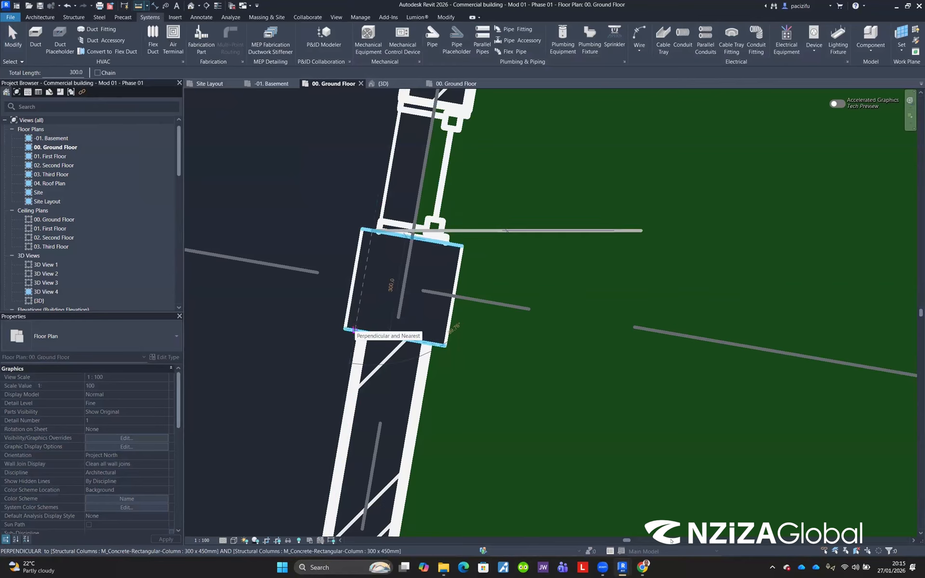
left_click(354, 329)
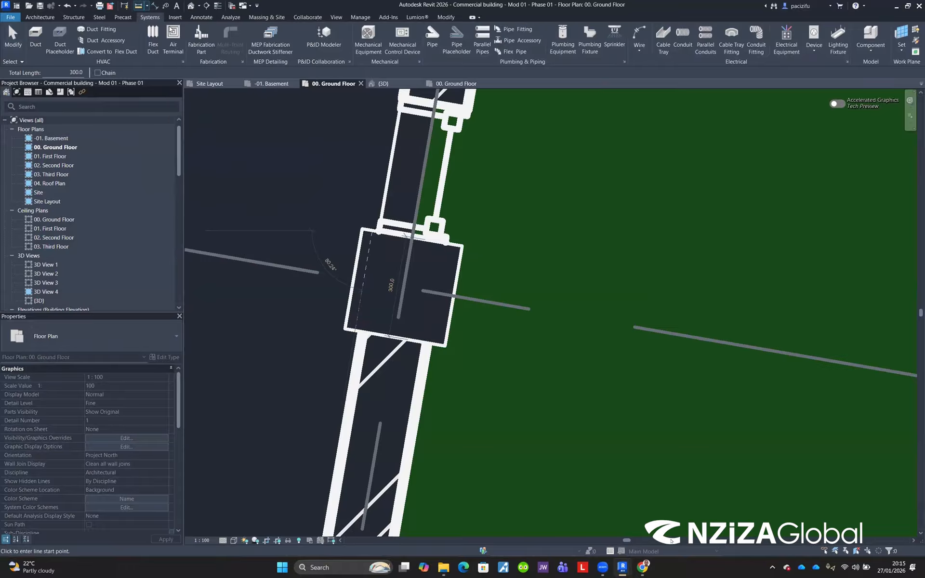
Step: Place aligned dimensions across the column's width and depth
left_click(201, 17)
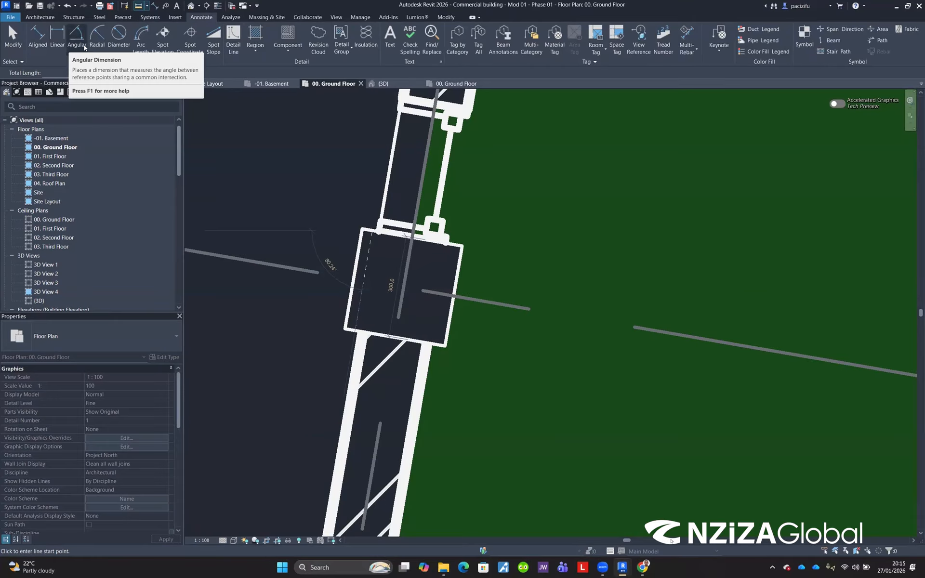
left_click(155, 5)
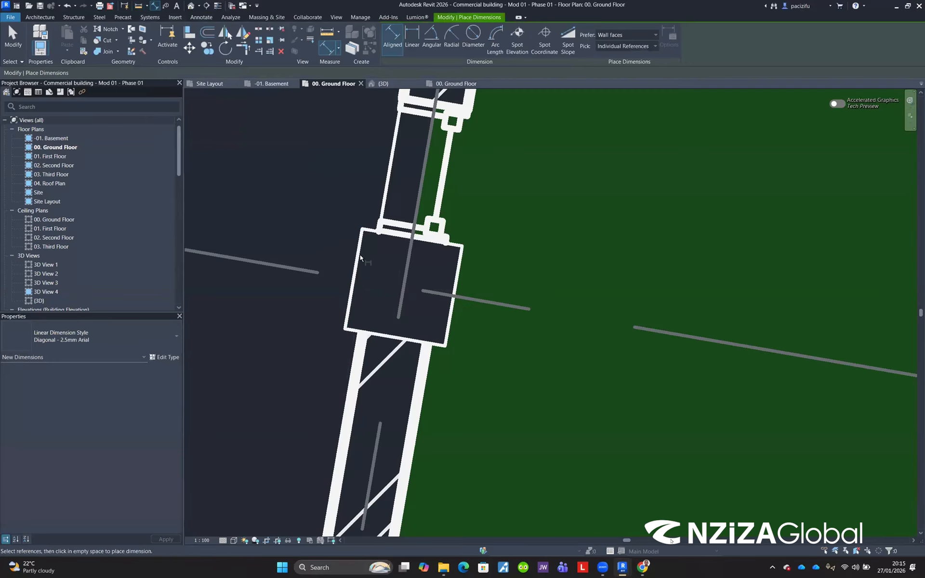
left_click(400, 274)
left_click(454, 294)
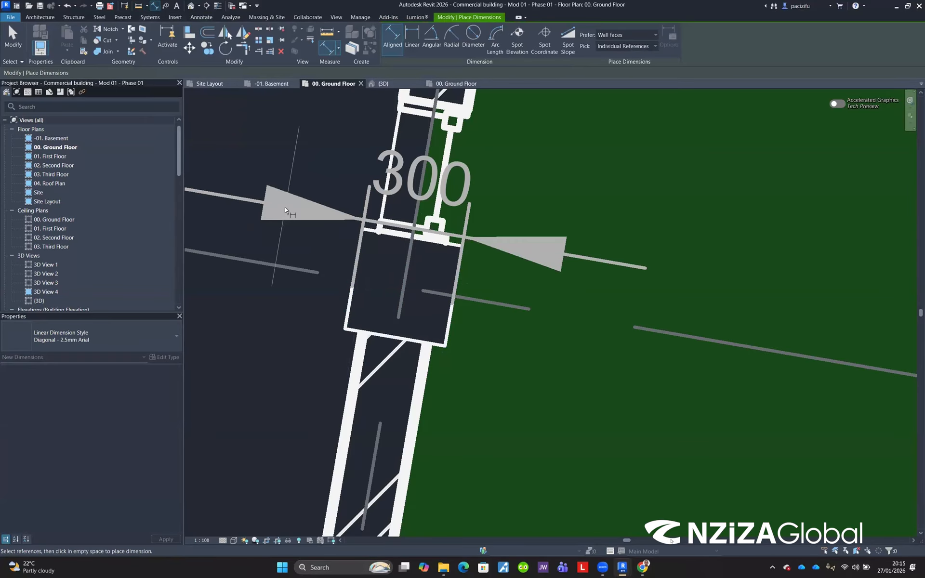
scroll(262, 329, "down", 3)
left_click(248, 346)
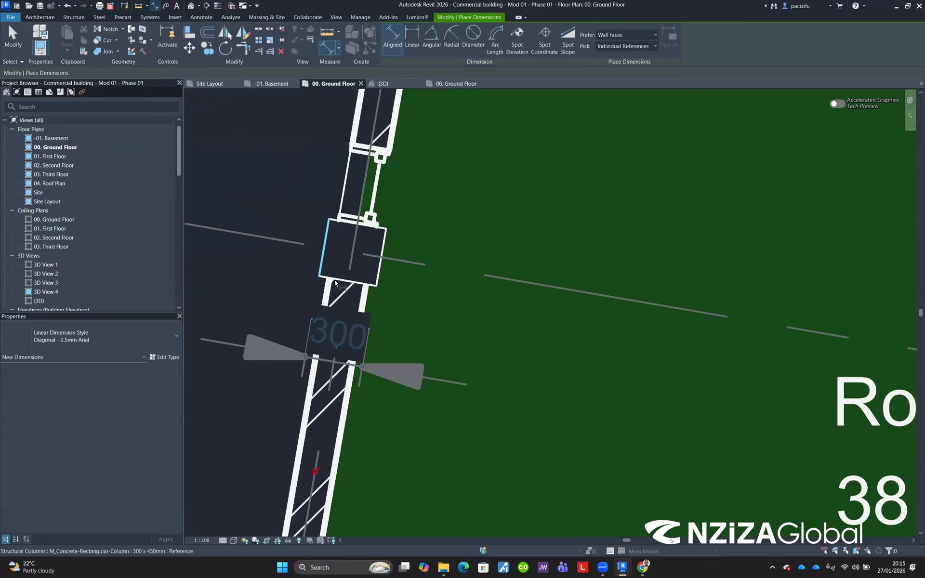
left_click(346, 222)
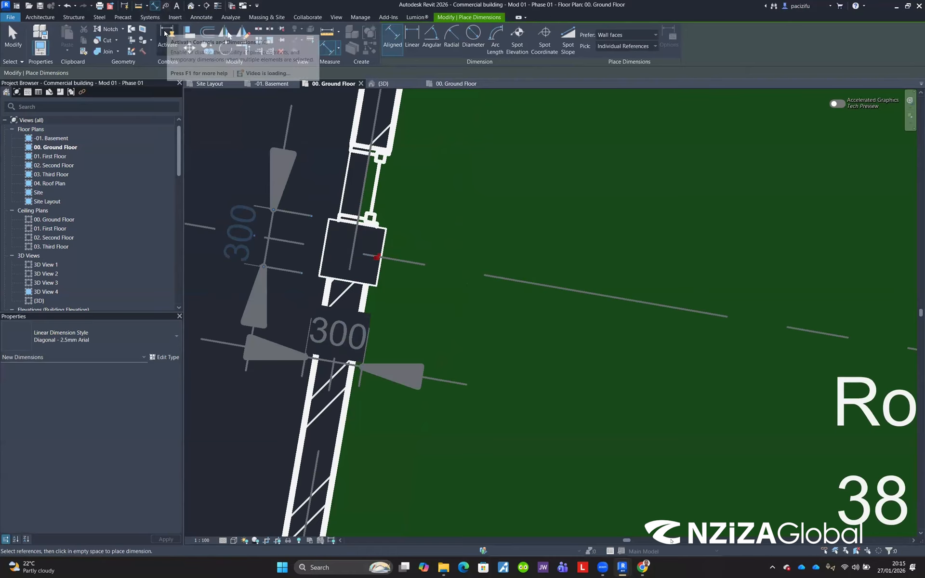
key("Escape")
key("Escape")
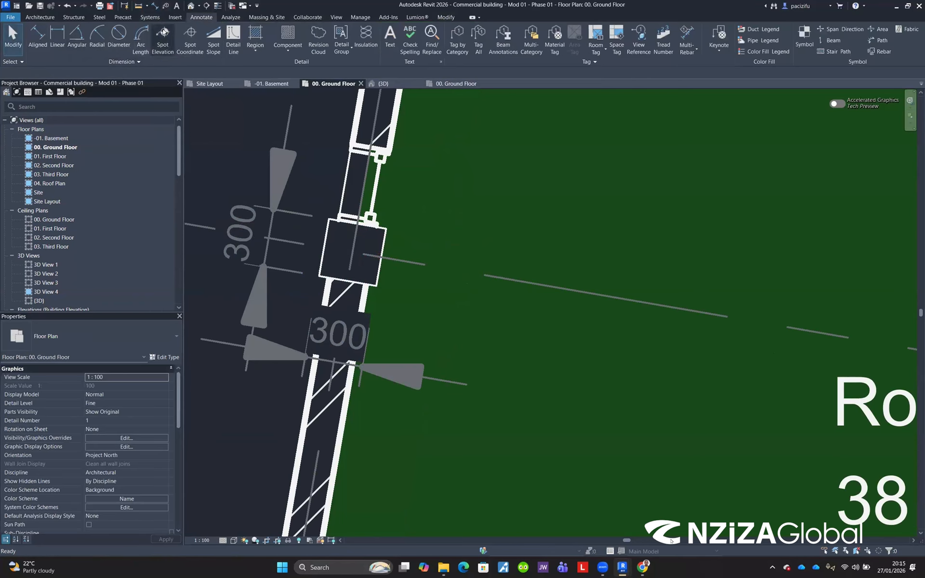
Step: Start a text note beside the column, type some letters and erase them again
left_click(176, 6)
scroll(481, 203, "down", 4)
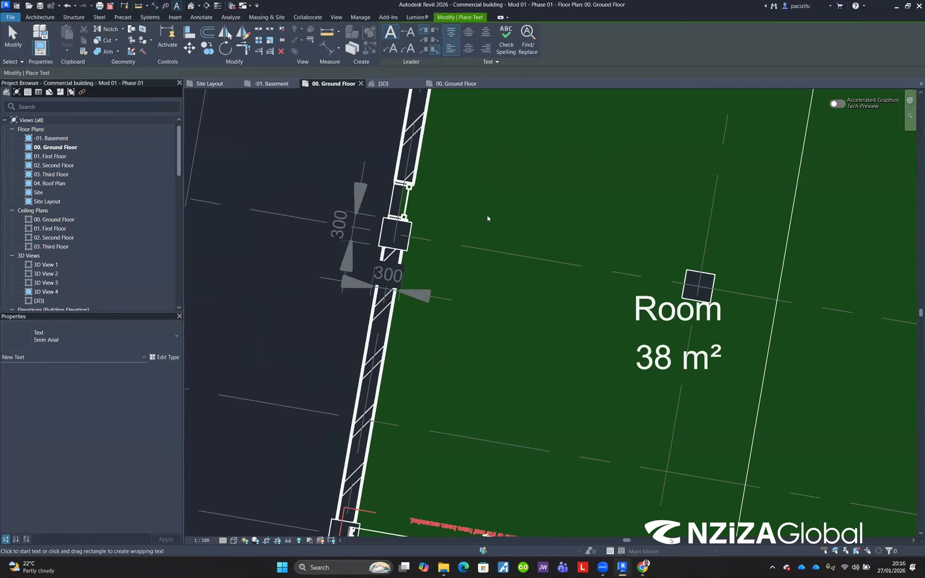
left_click(488, 215)
type("RGJIUIO")
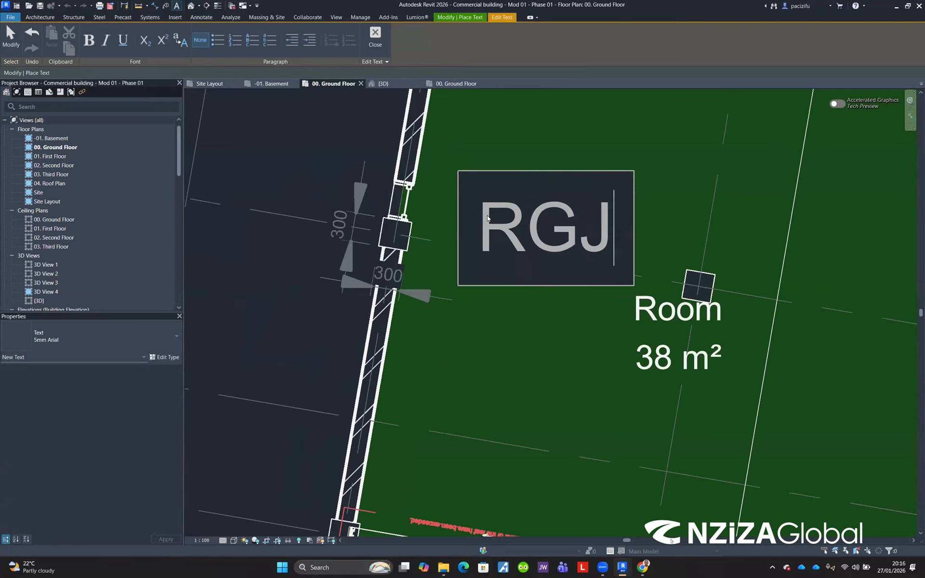
key("BackSpace")
key("BackSpace")
key("BackSpace")
key("BackSpace")
key("BackSpace")
key("BackSpace")
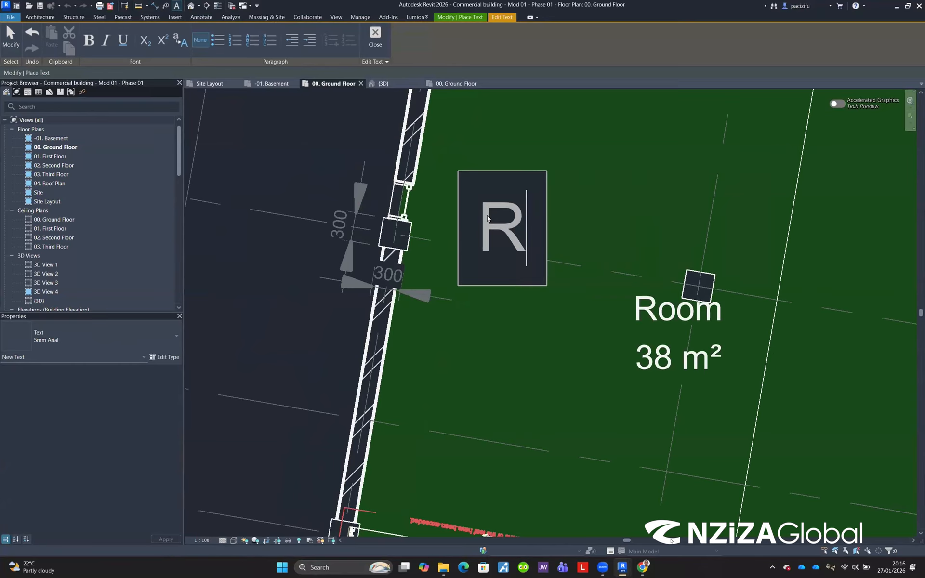
key("BackSpace")
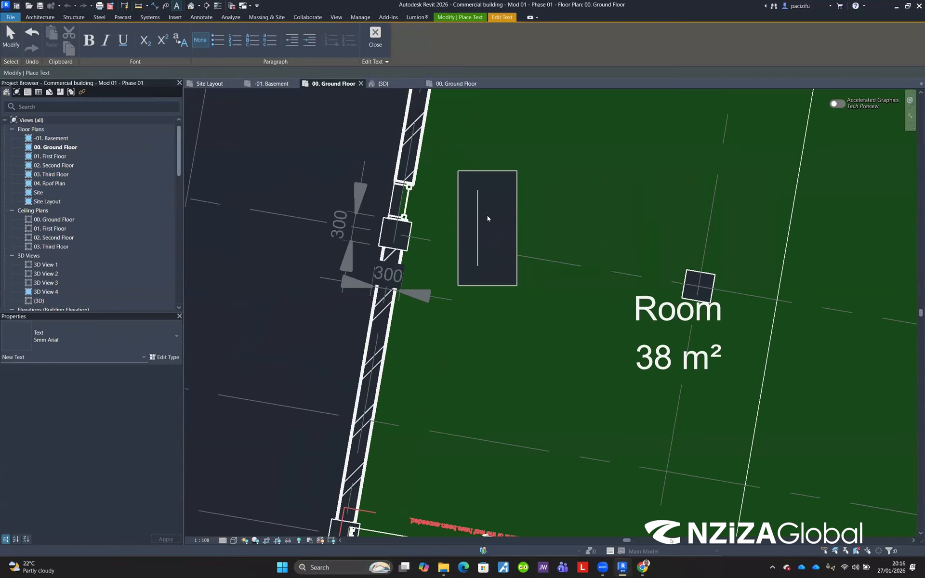
left_click(545, 224)
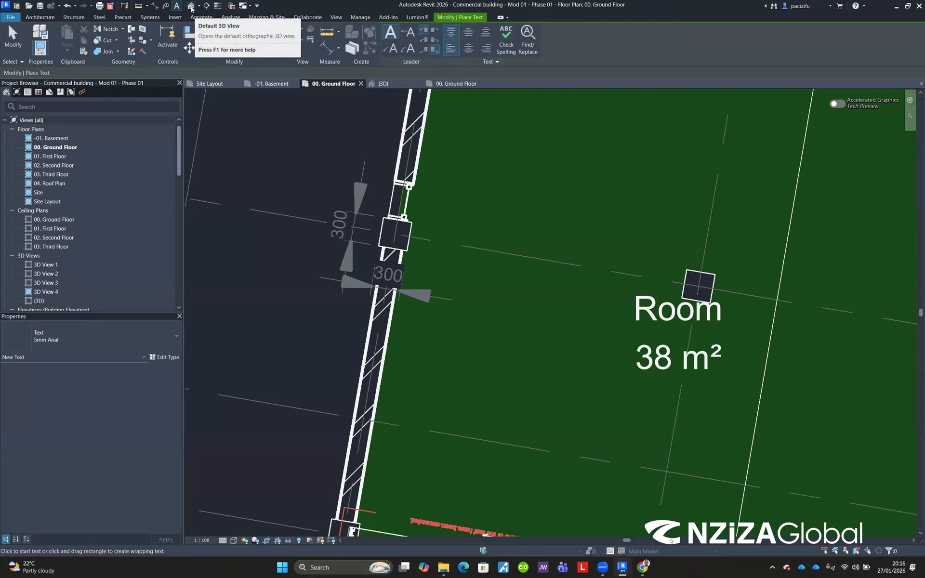
Step: Draw a section line from inside the room across the column and exterior wall
left_click(336, 16)
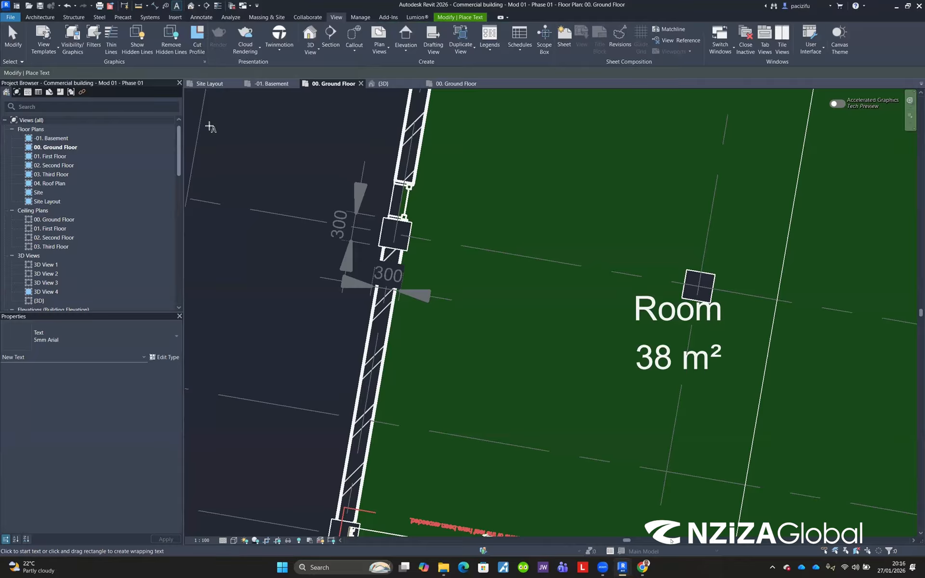
left_click(308, 17)
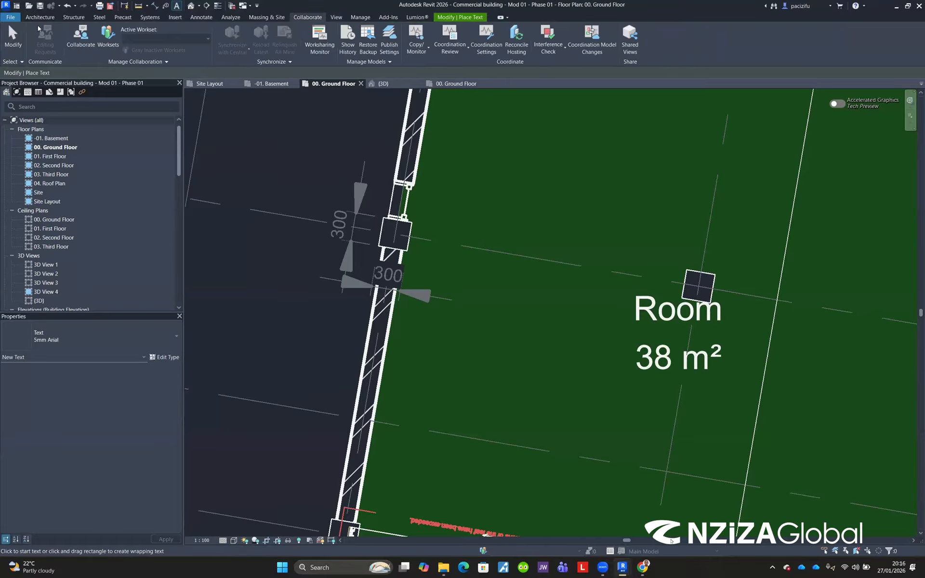
left_click(336, 17)
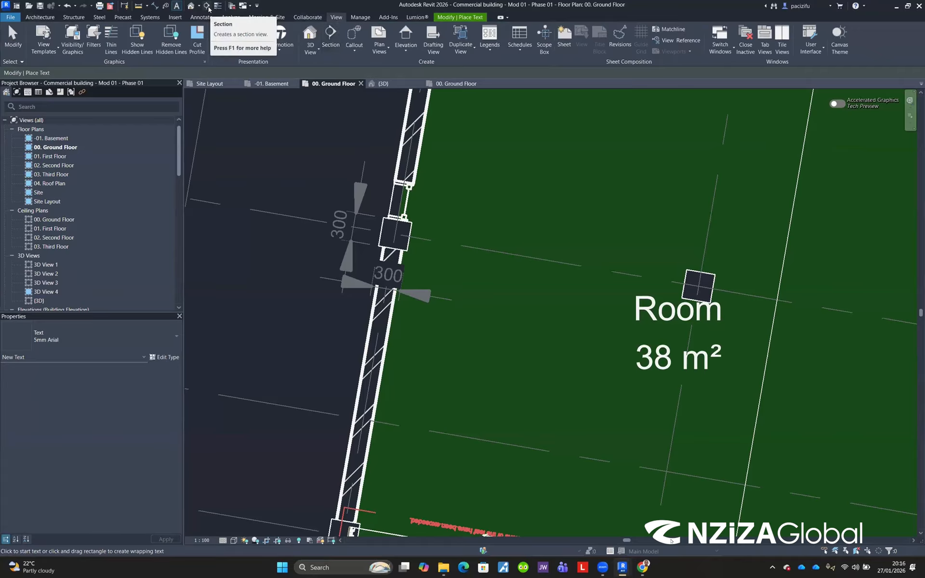
left_click(495, 171)
left_click(277, 133)
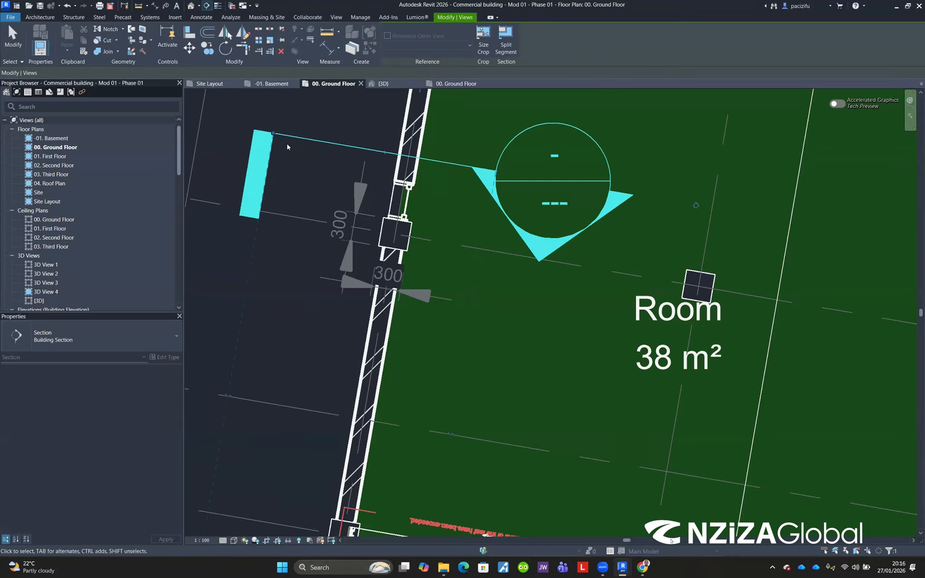
key("Escape")
Step: Zoom and pan around the new section line, the room and the parking area to examine them
scroll(337, 159, "down", 3)
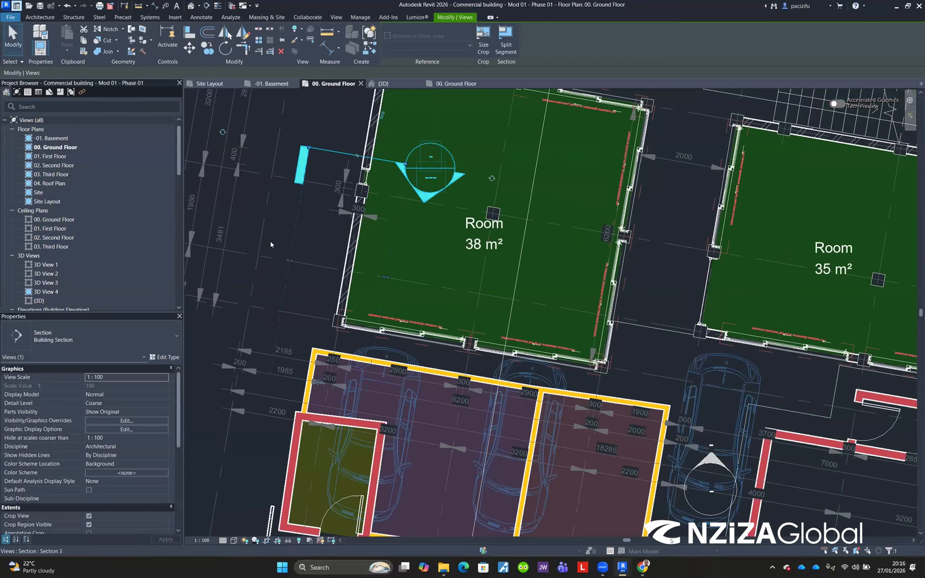
scroll(282, 364, "down", 1)
middle_click_drag(282, 366, 278, 308)
scroll(278, 309, "up", 1)
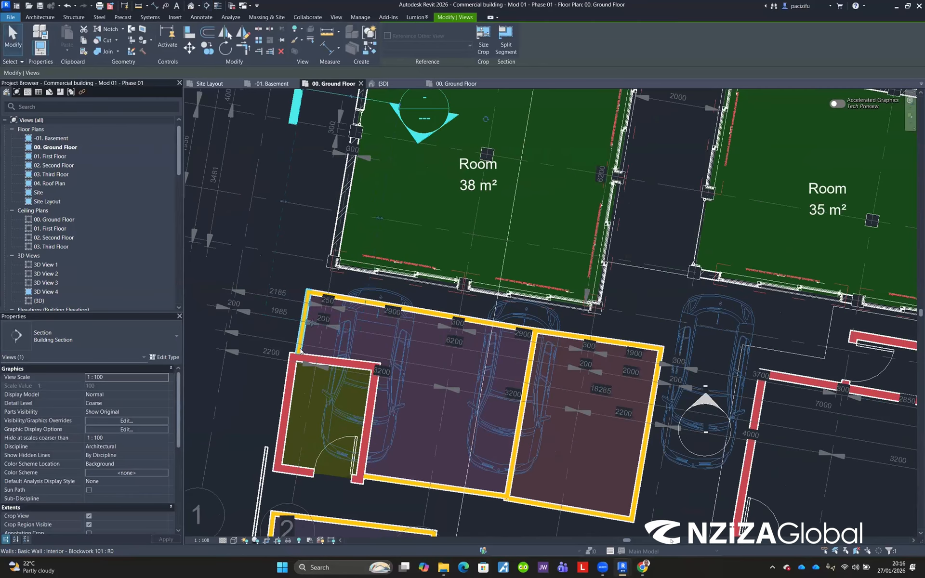
scroll(328, 274, "up", 1)
scroll(344, 190, "down", 4)
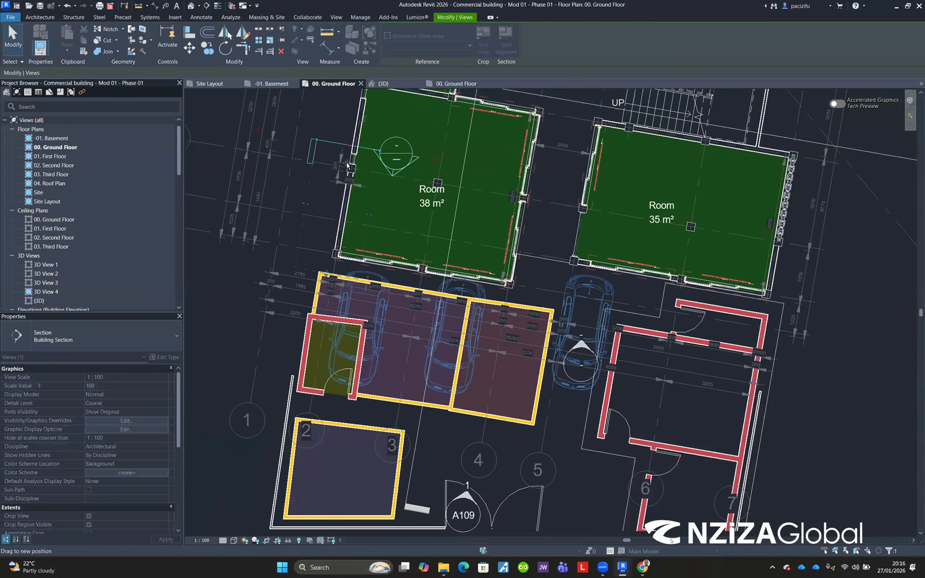
scroll(345, 168, "up", 5)
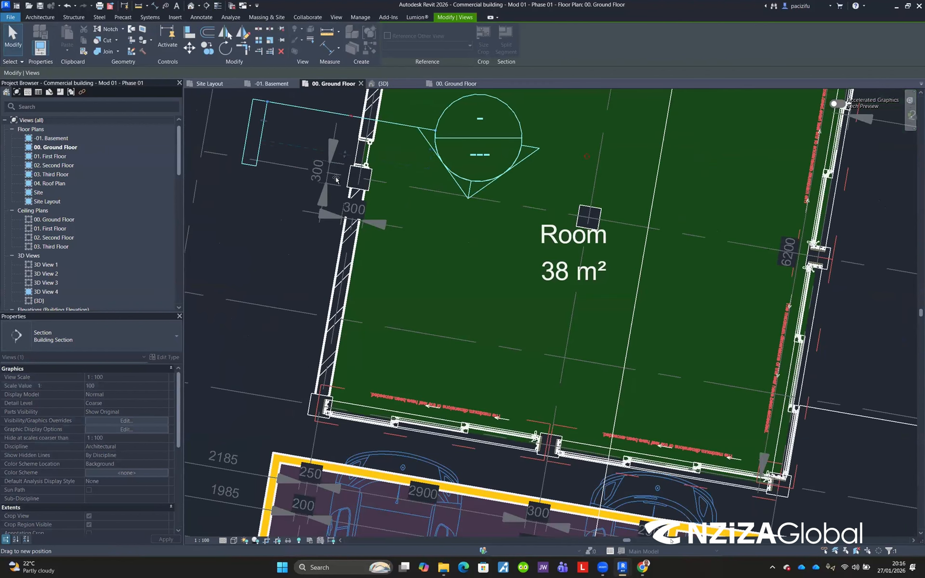
scroll(332, 142, "up", 2)
scroll(337, 149, "down", 1)
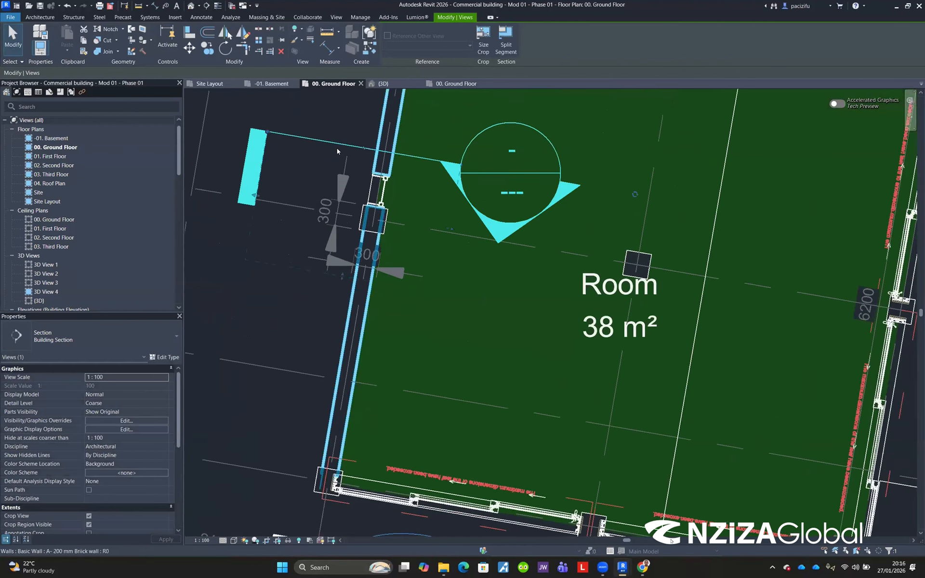
scroll(332, 183, "up", 2)
left_click_drag(337, 136, 330, 197)
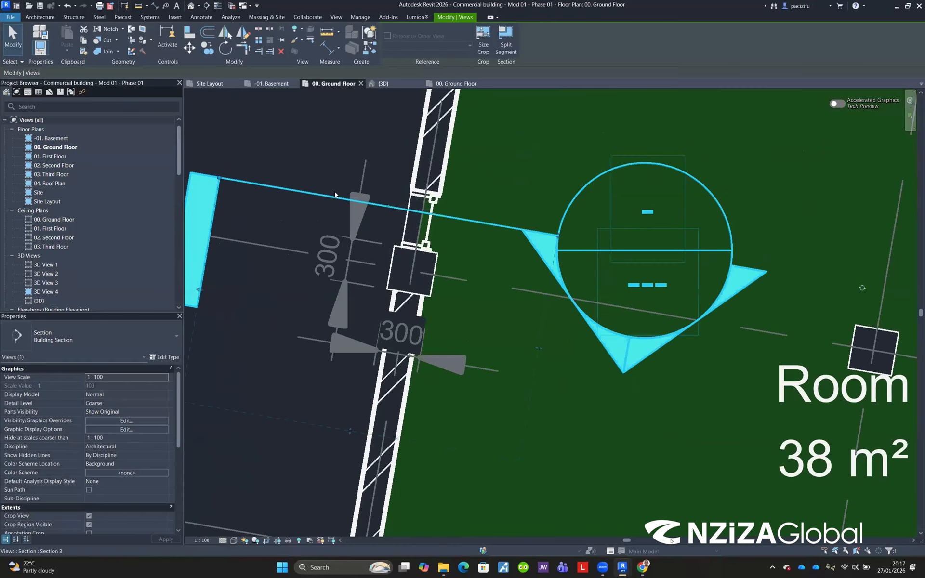
Step: Open the section view from the section line and zoom around it
right_click(330, 197)
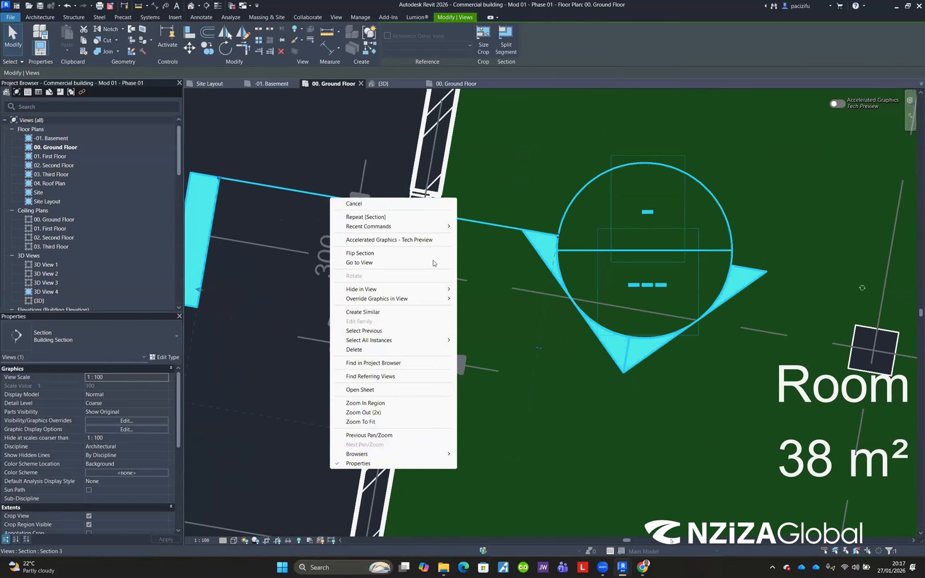
left_click(359, 262)
scroll(455, 197, "down", 2)
scroll(512, 330, "up", 6)
scroll(506, 345, "up", 2)
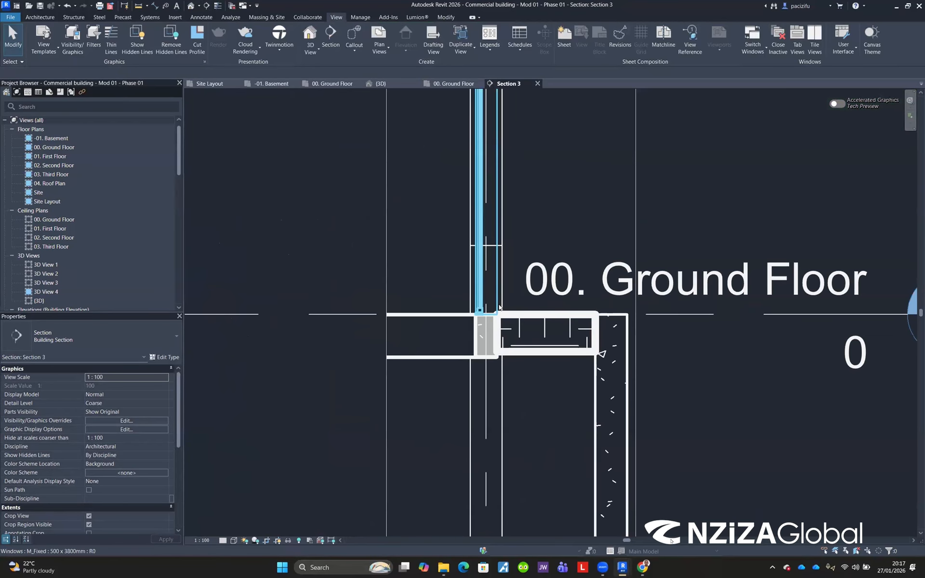
Step: Switch back to the 00. Ground Floor plan and toggle Thin Lines on and off to compare line weights
left_click(335, 82)
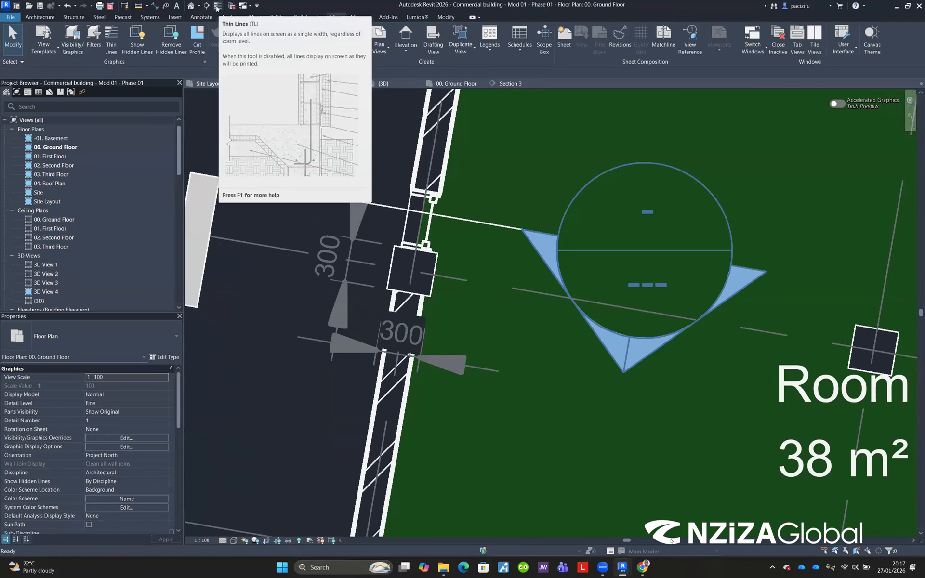
left_click(217, 6)
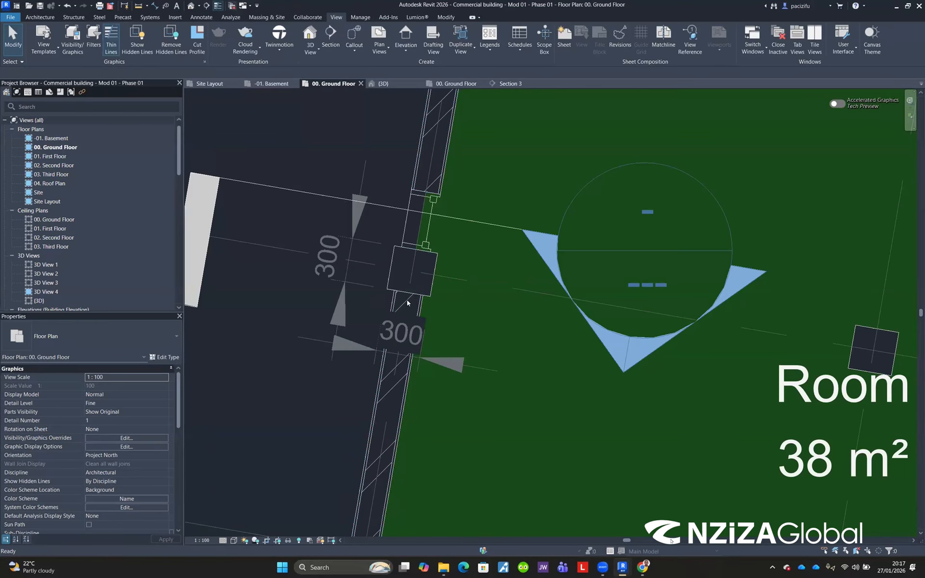
scroll(400, 270, "up", 2)
scroll(400, 270, "up", 2)
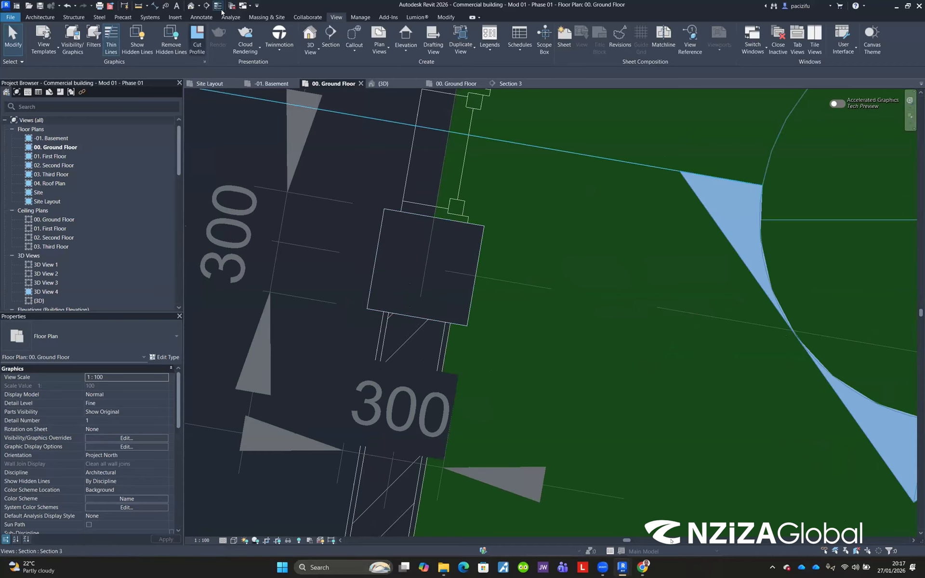
key("t")
key("l")
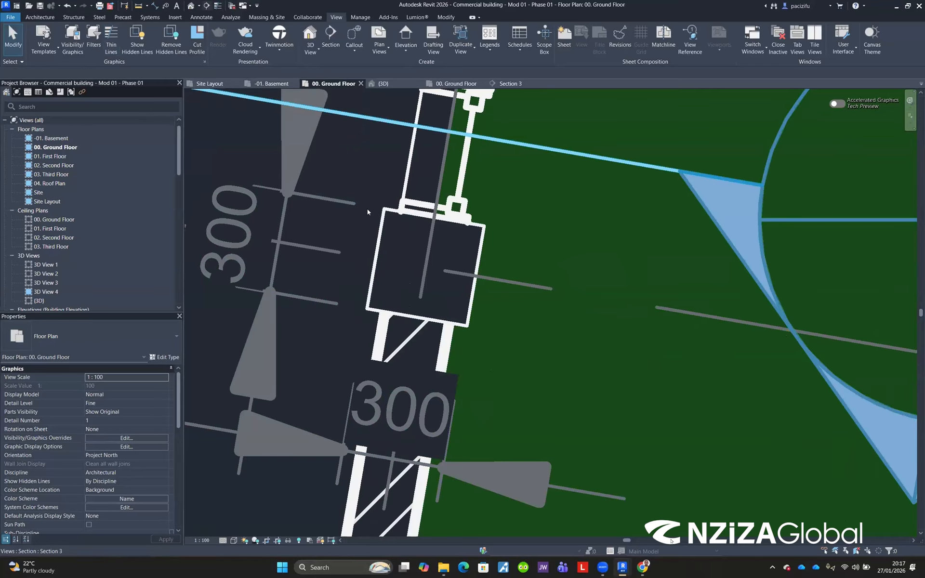
key("t")
key("l")
scroll(393, 263, "down", 3)
scroll(395, 312, "down", 6)
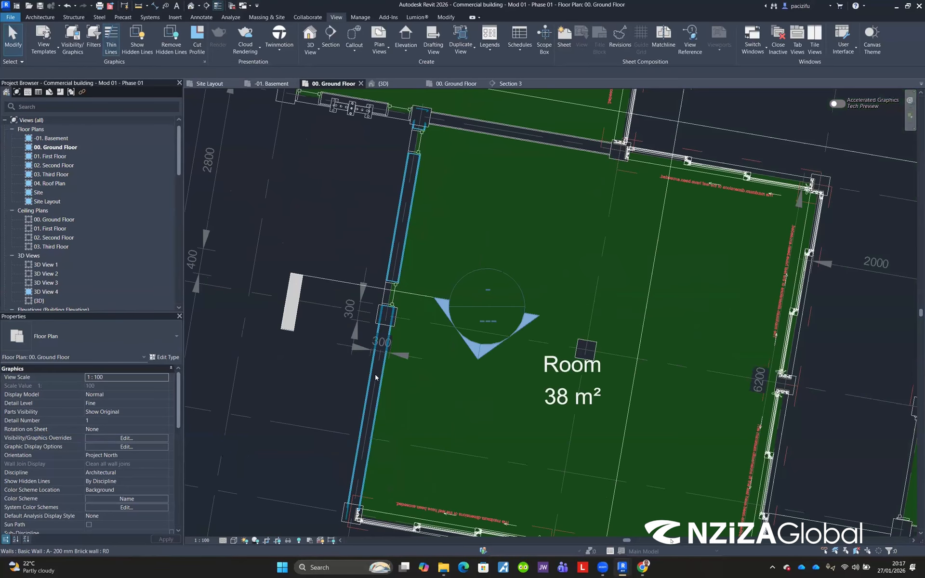
scroll(386, 410, "up", 5)
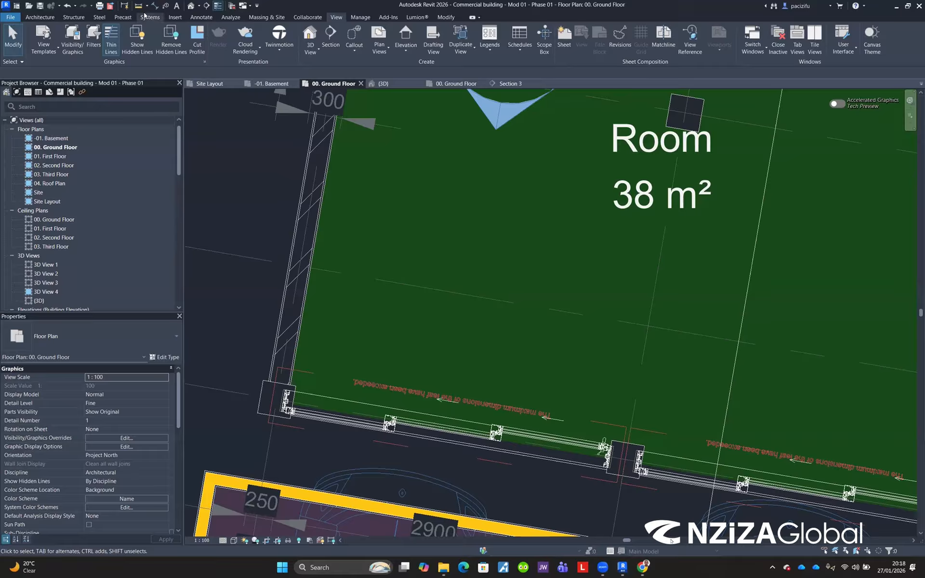
Step: Start the Structural Wall tool and scroll through the new wall's properties
left_click(73, 18)
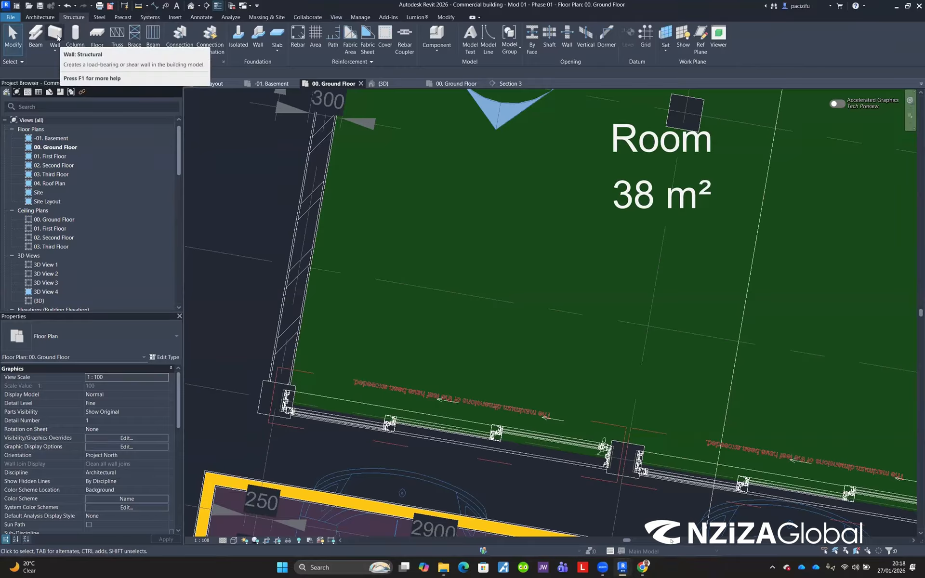
left_click(58, 38)
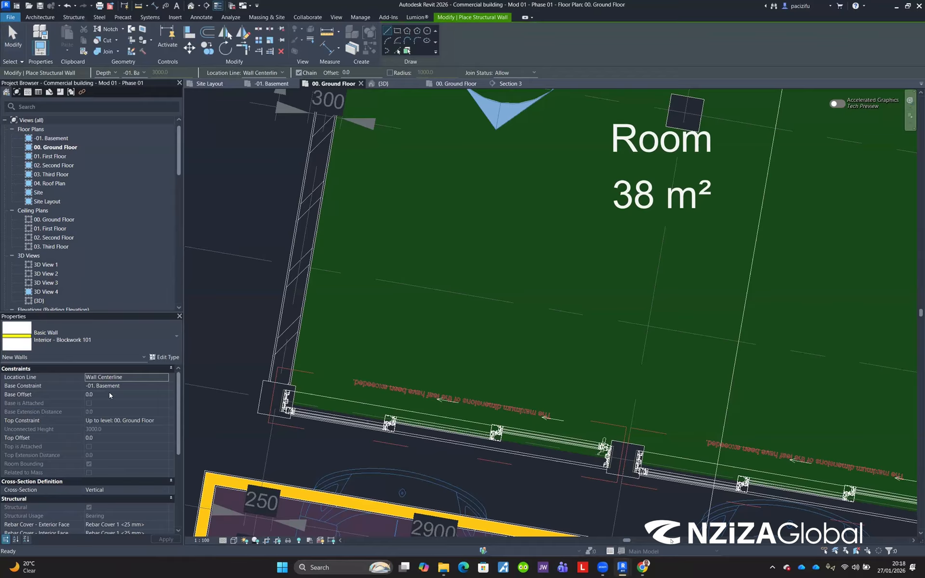
scroll(116, 404, "down", 3)
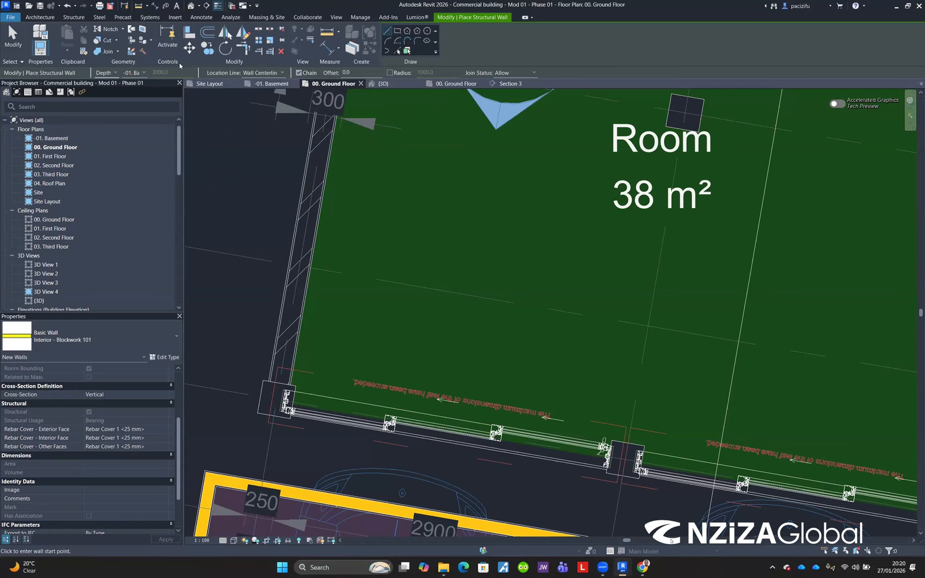
Step: Hide the Project Browser and the Properties palette through the User Interface settings
left_click(335, 17)
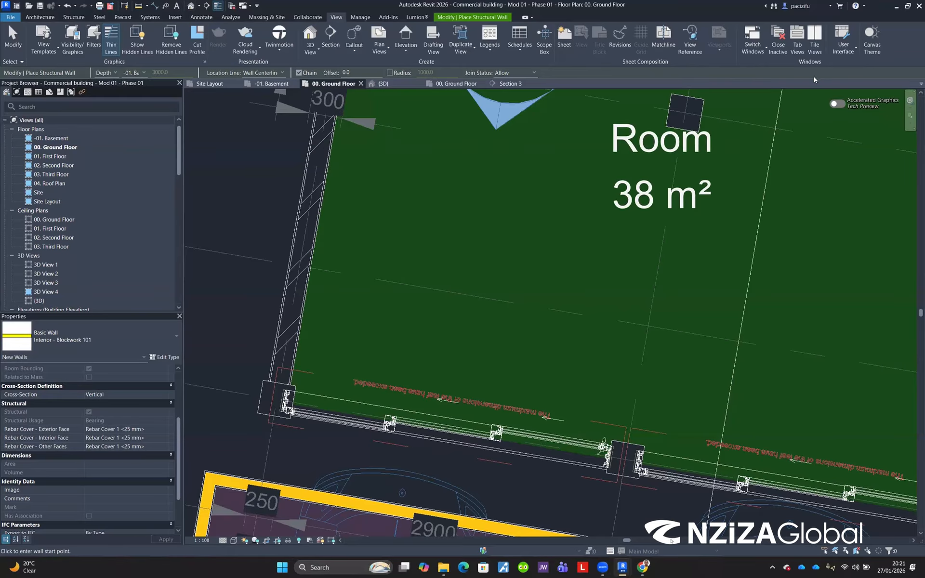
left_click(847, 45)
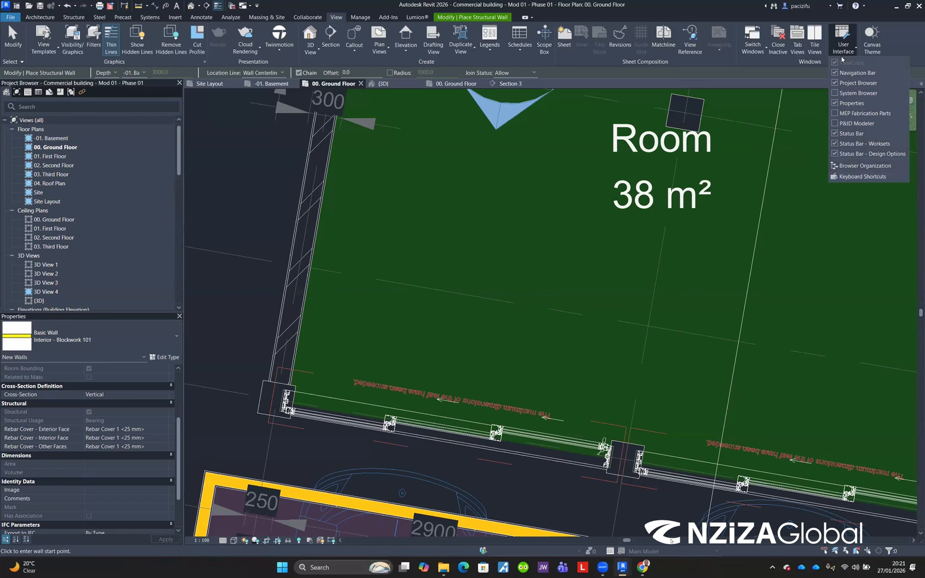
left_click(835, 83)
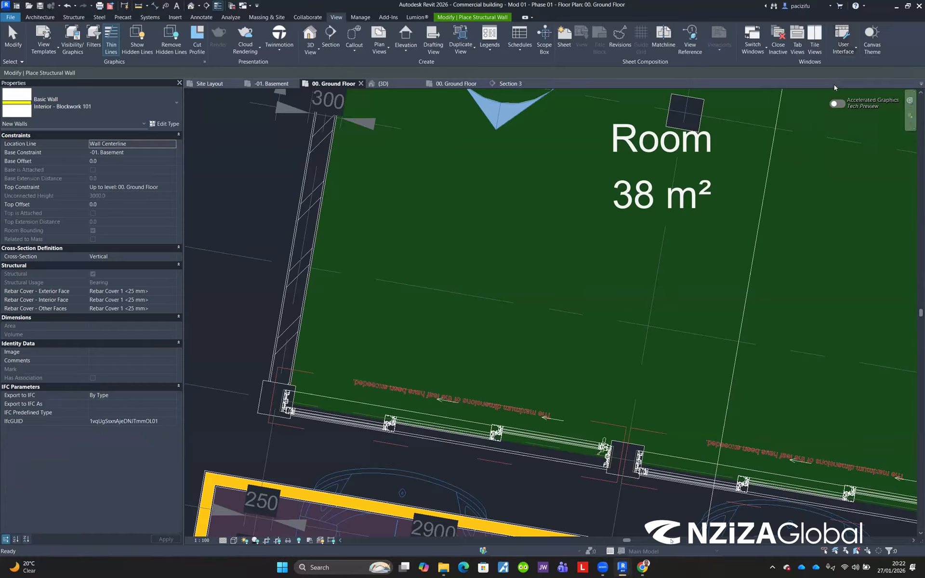
left_click(842, 47)
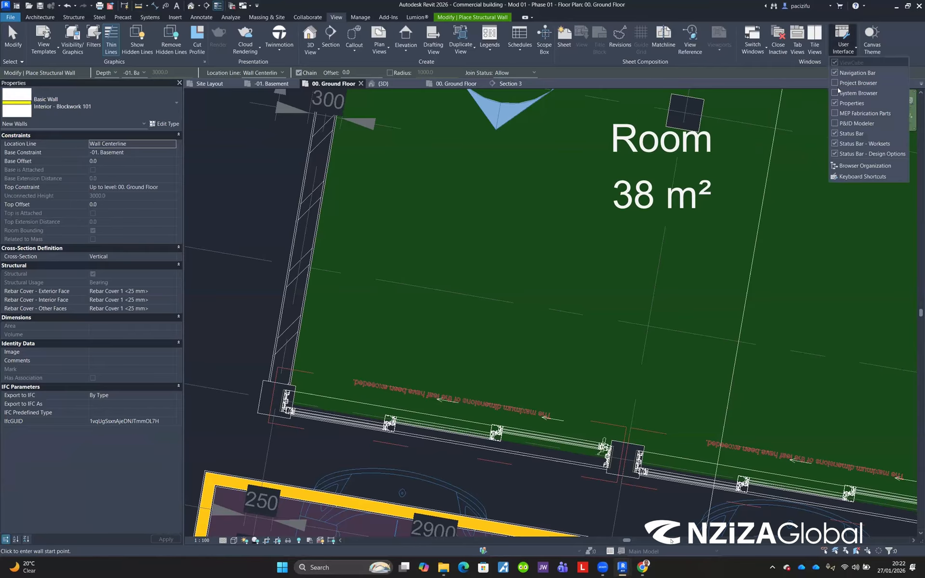
left_click(835, 104)
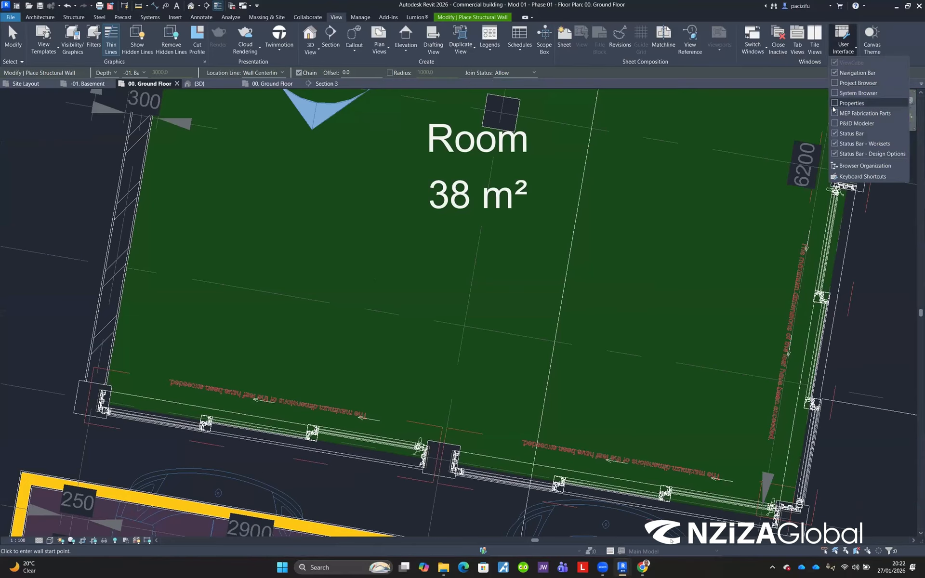
Step: Toggle the Status Bar, Status Bar - Worksets and Status Bar - Design Options items off and back on
left_click(836, 154)
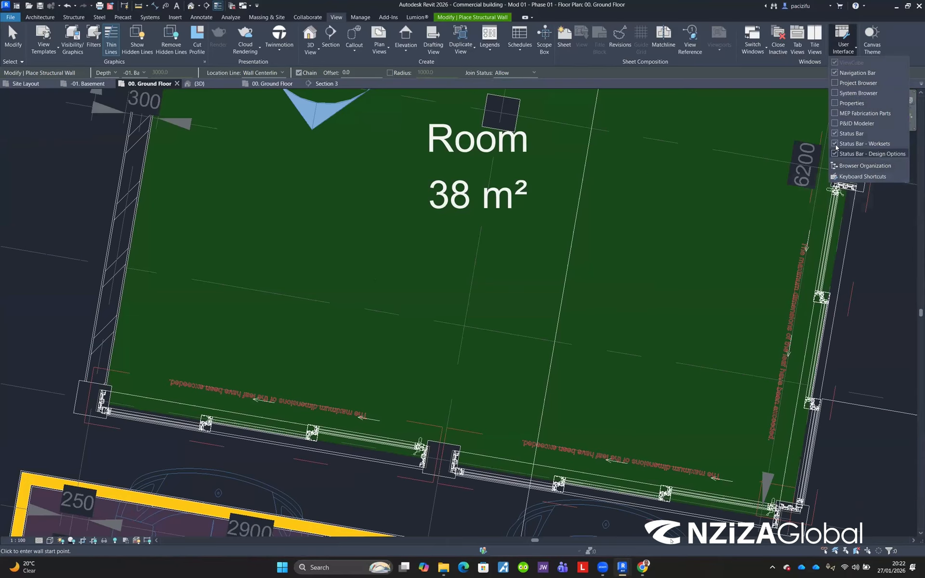
left_click(835, 134)
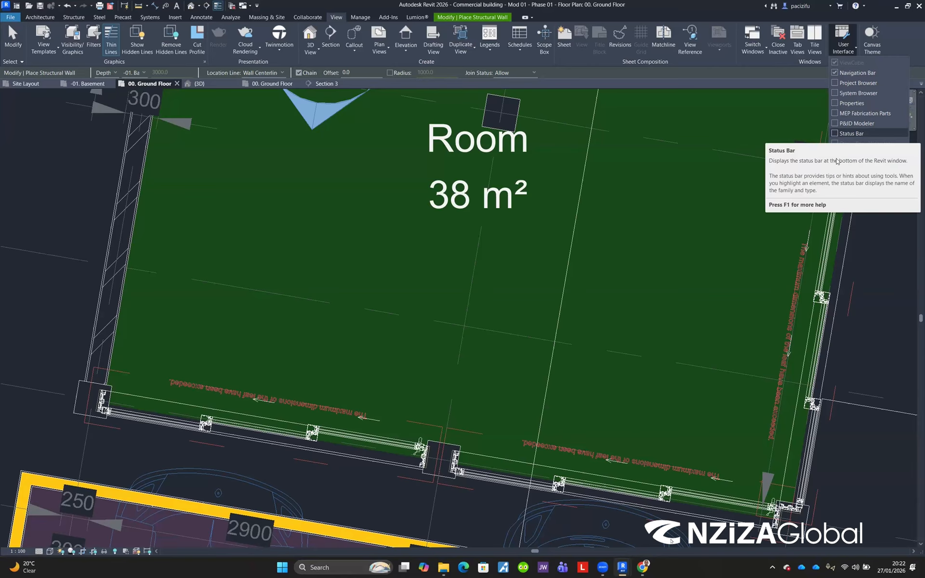
left_click(835, 134)
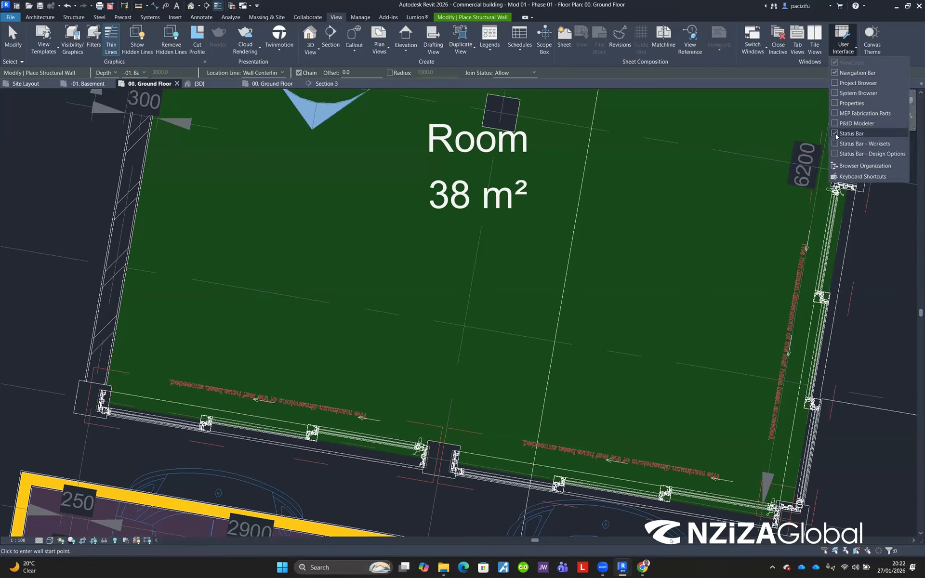
left_click(837, 145)
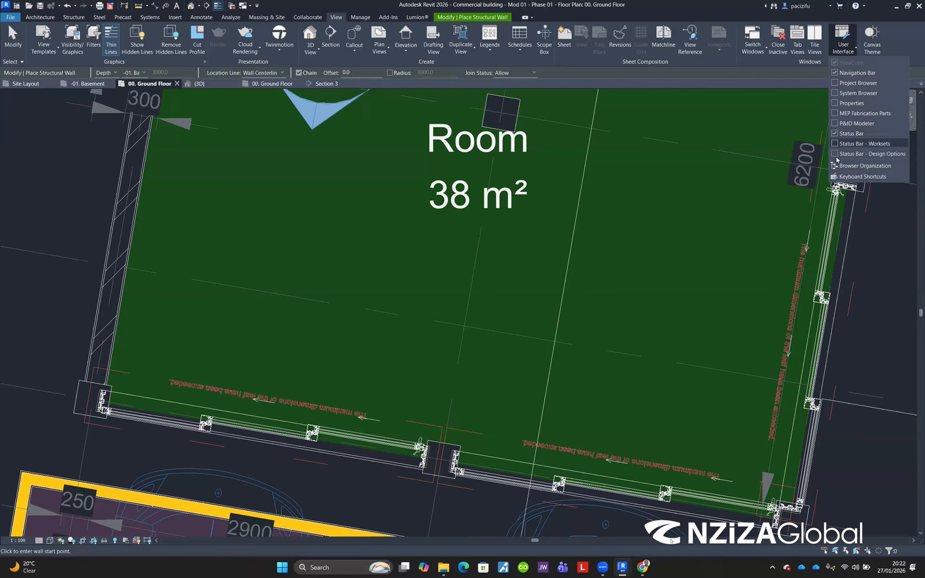
left_click(835, 155)
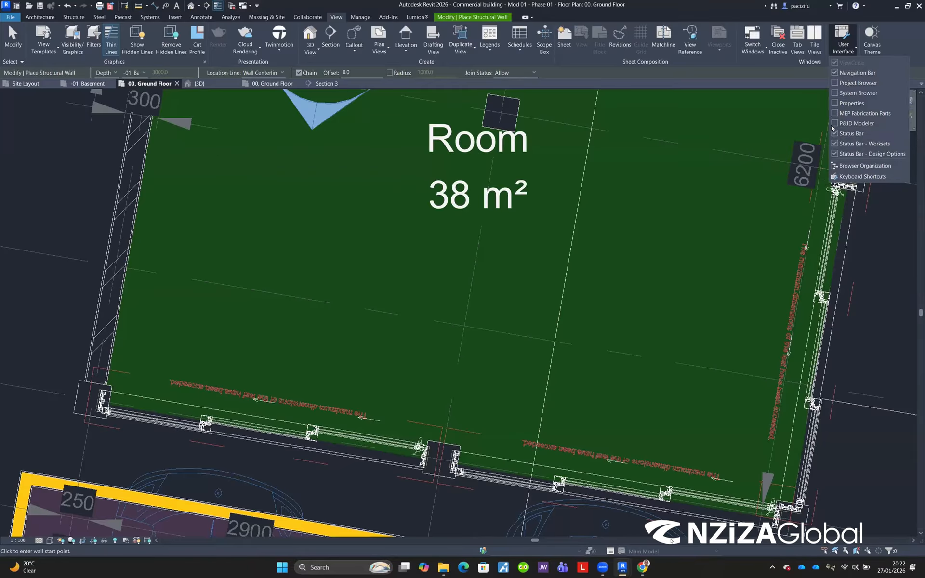
Step: Turn the Properties palette and Project Browser back on in the User Interface settings
left_click(834, 103)
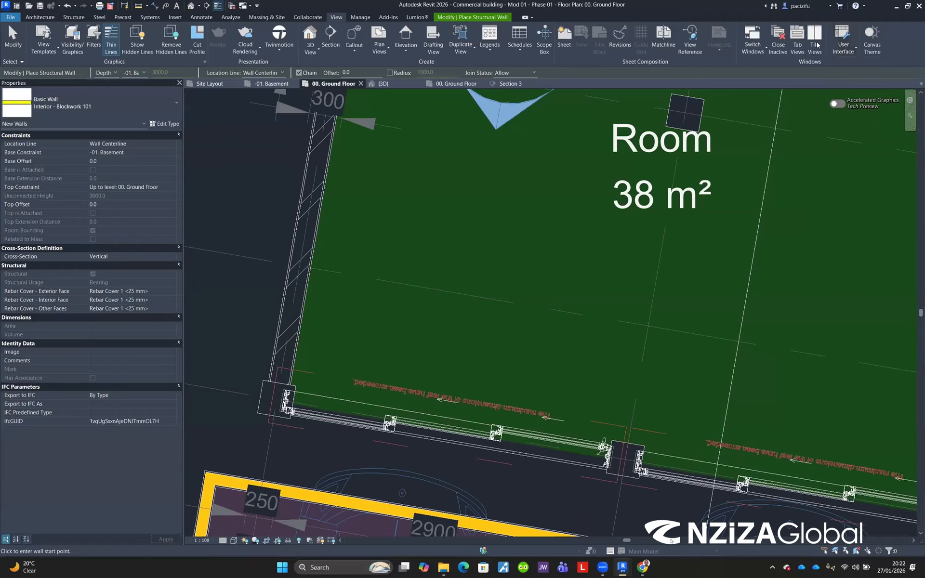
left_click(843, 40)
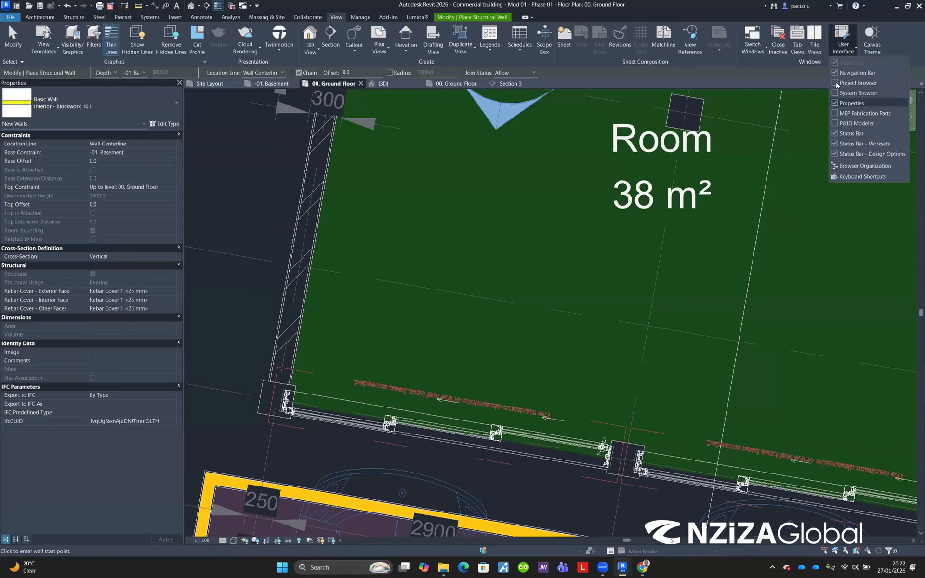
left_click(835, 82)
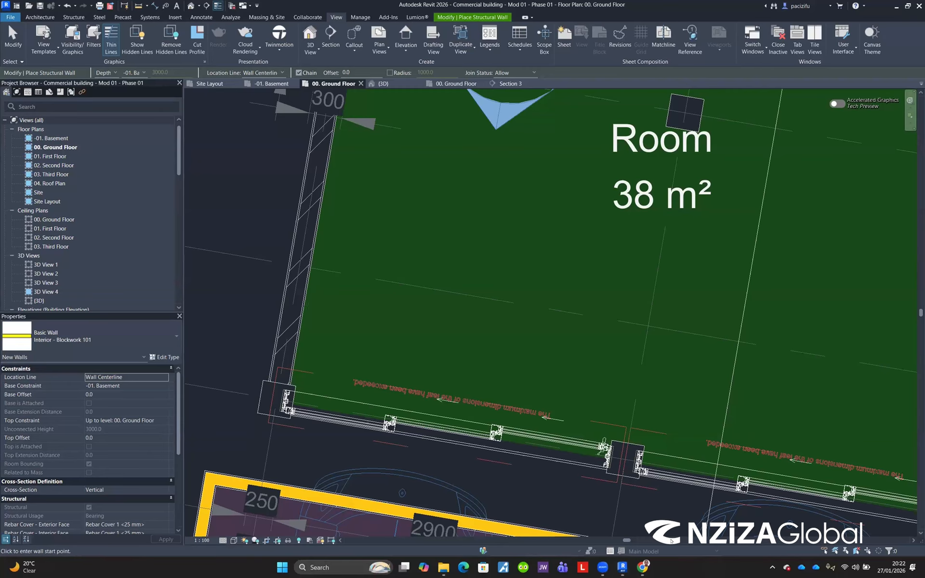
Step: Undock the Properties palette and Project Browser as floating windows and reposition them over the plan
left_click_drag(53, 315, 456, 295)
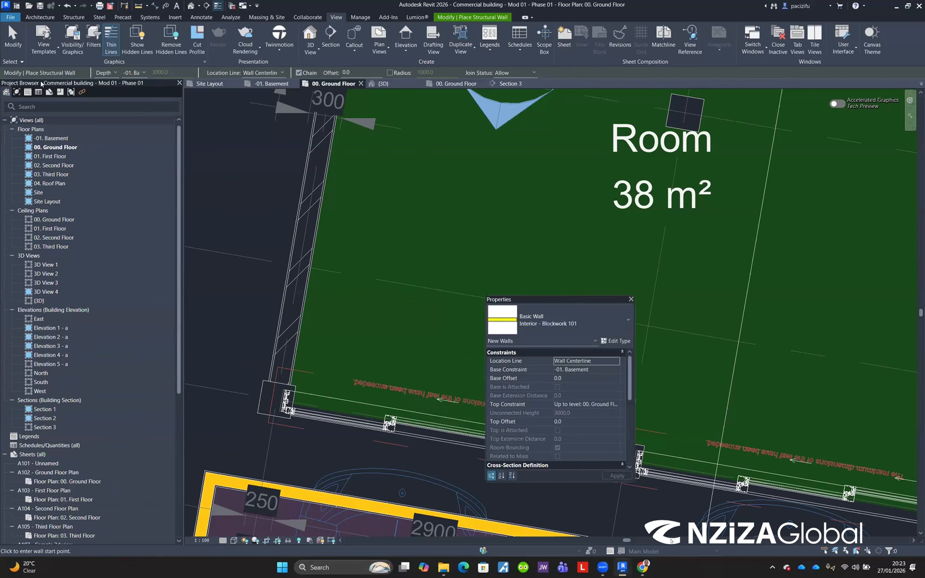
left_click_drag(43, 87, 82, 158)
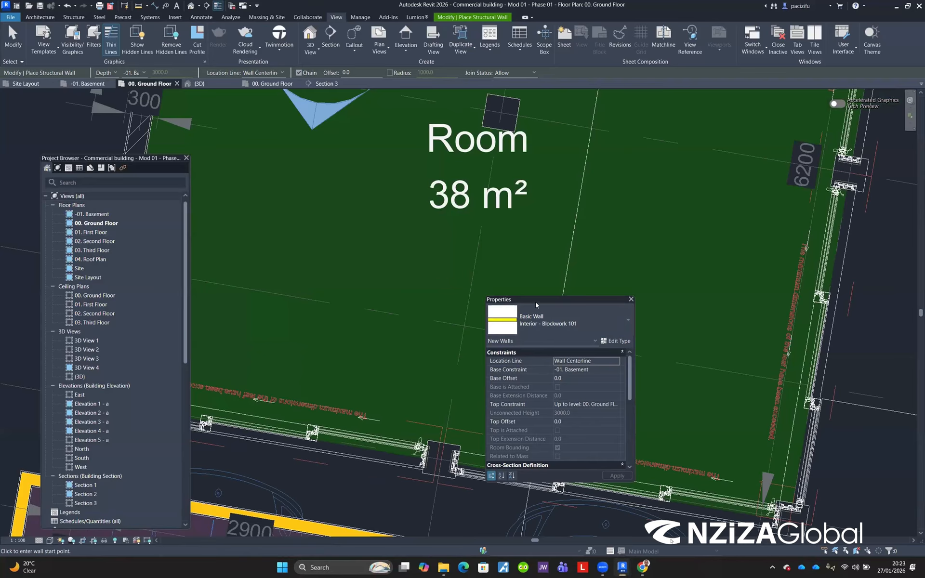
left_click_drag(552, 296, 532, 268)
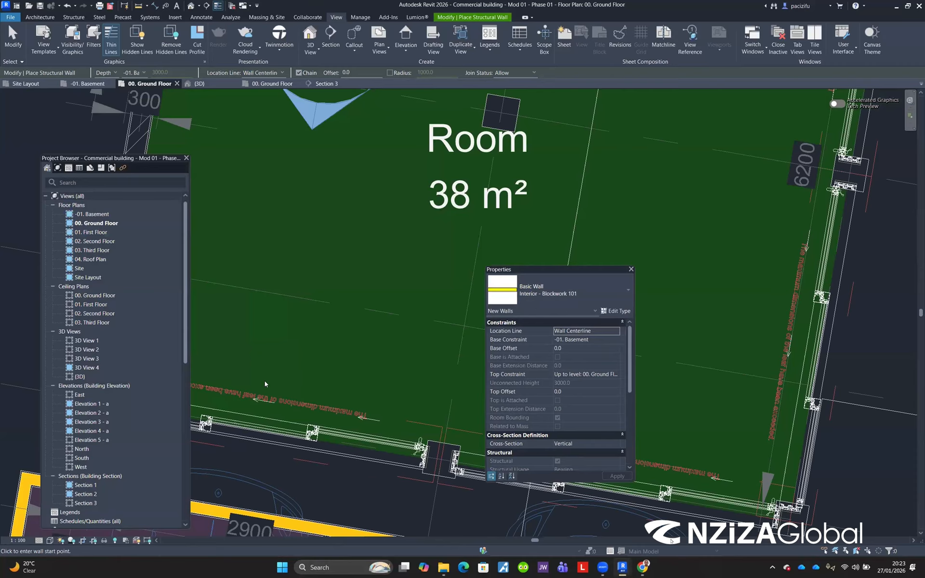
left_click_drag(534, 269, 265, 381)
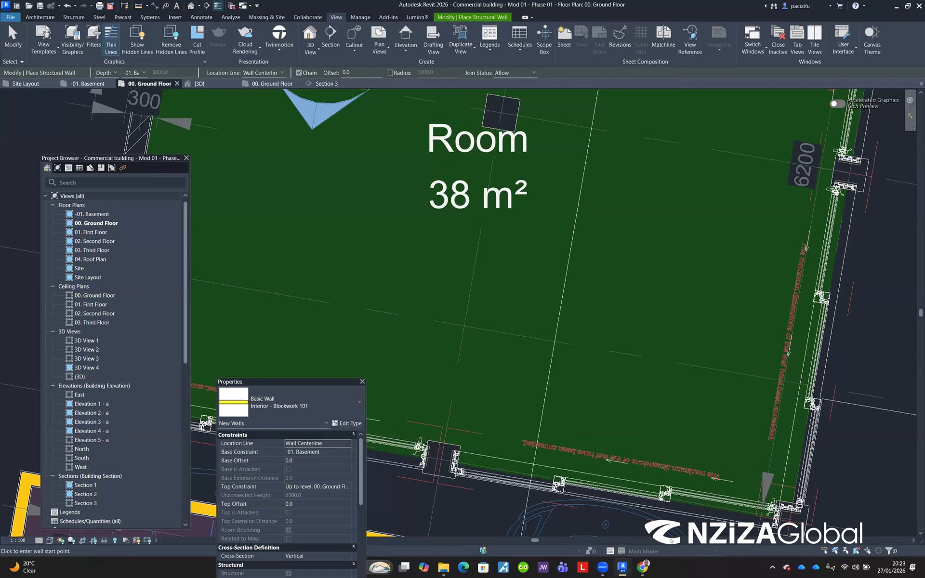
Step: Minimize the ribbon to panel buttons
left_click(532, 18)
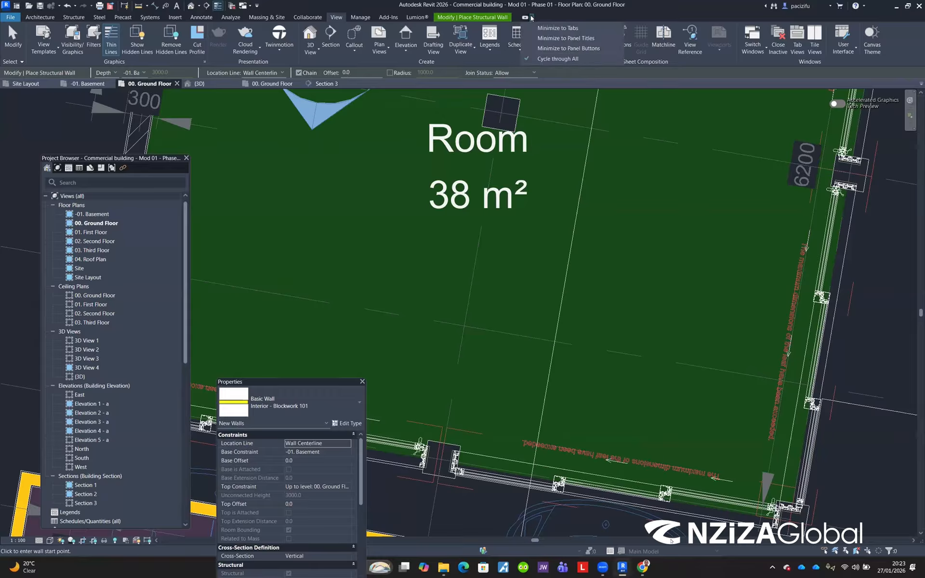
left_click(636, 17)
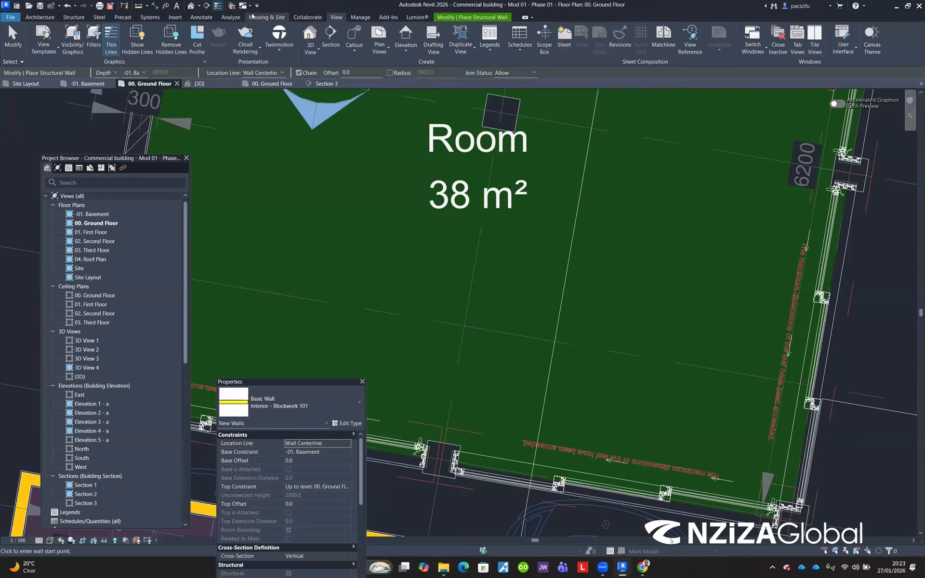
left_click(527, 18)
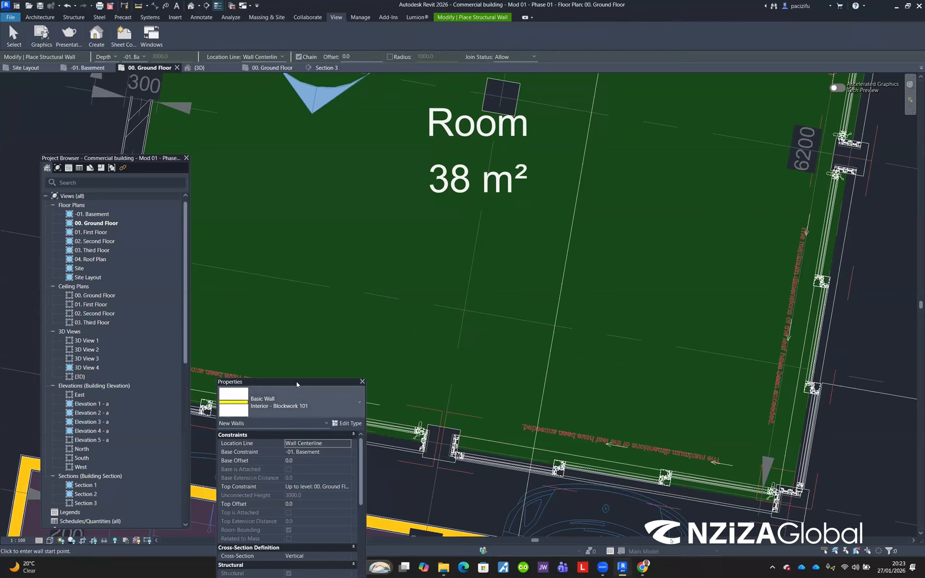
Step: Dock the Project Browser and Properties palette back on the left side
left_click_drag(297, 381, 276, 299)
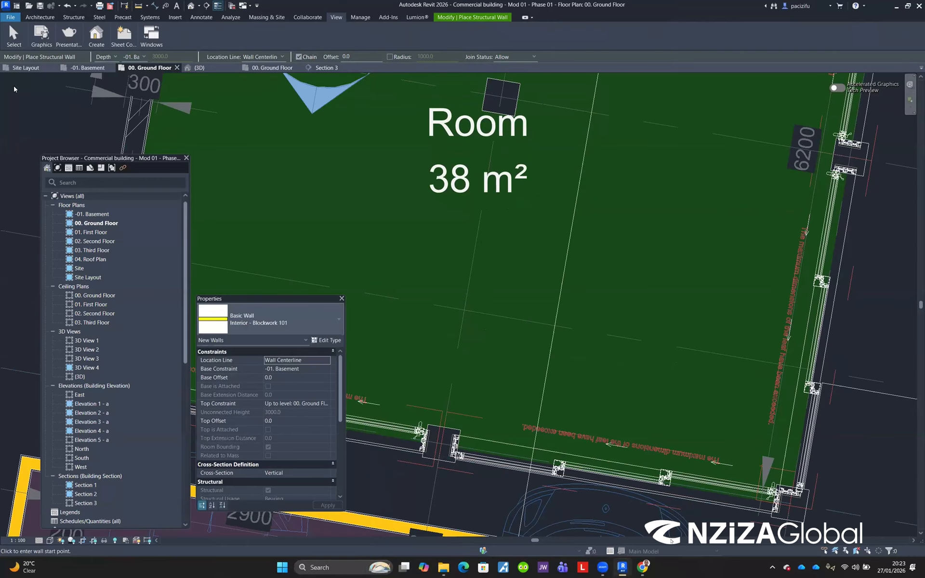
double_click(100, 163)
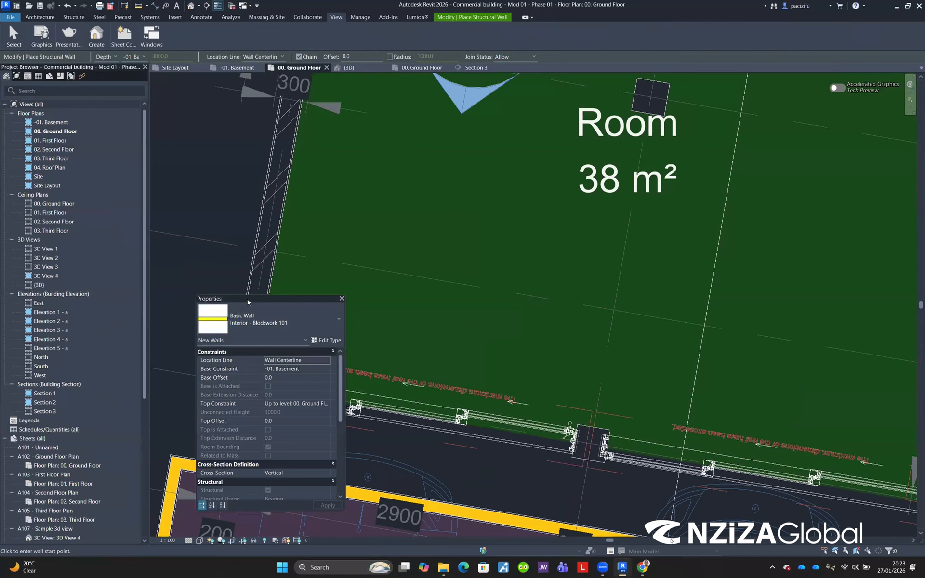
left_click_drag(59, 541, 59, 541)
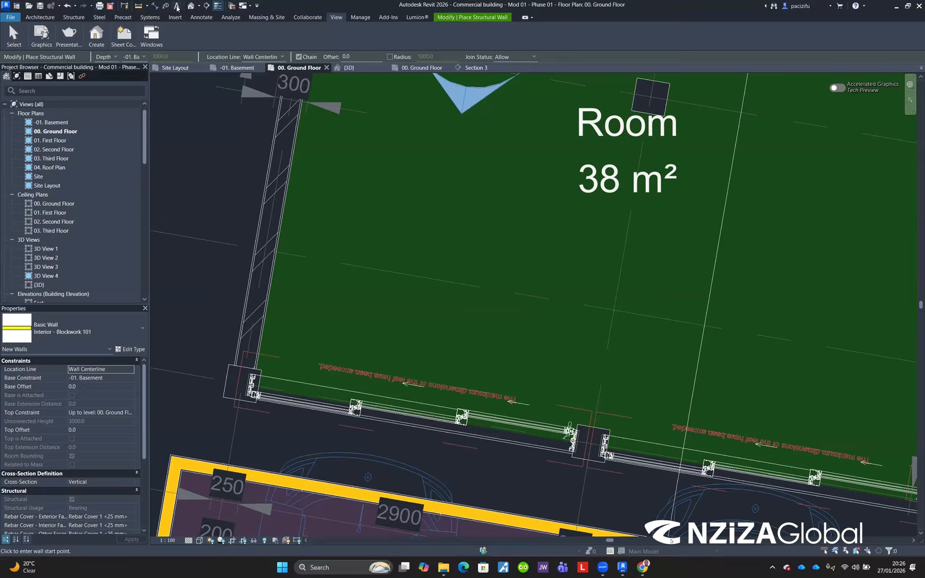
Step: Open the Quick Access Toolbar customization list to review its commands
left_click(256, 5)
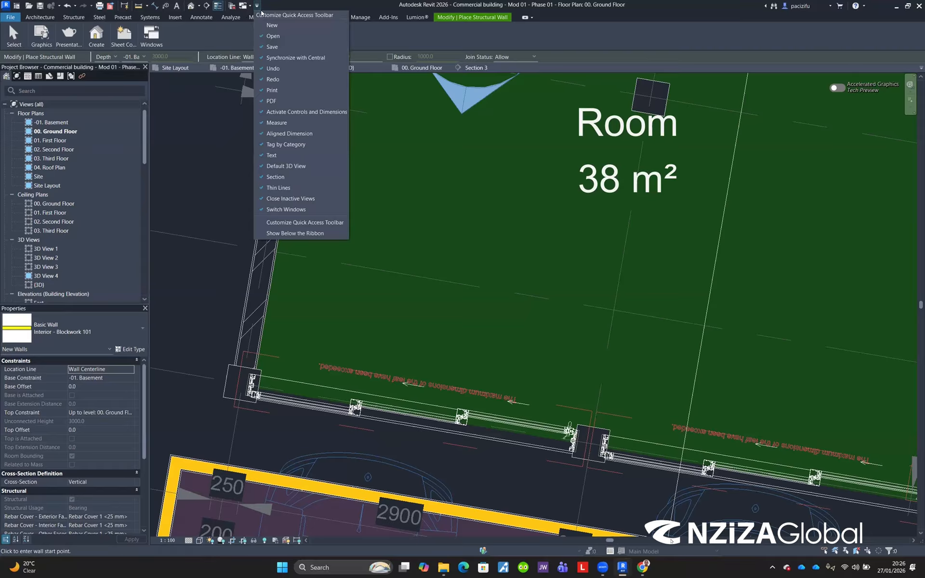
left_click(264, 14)
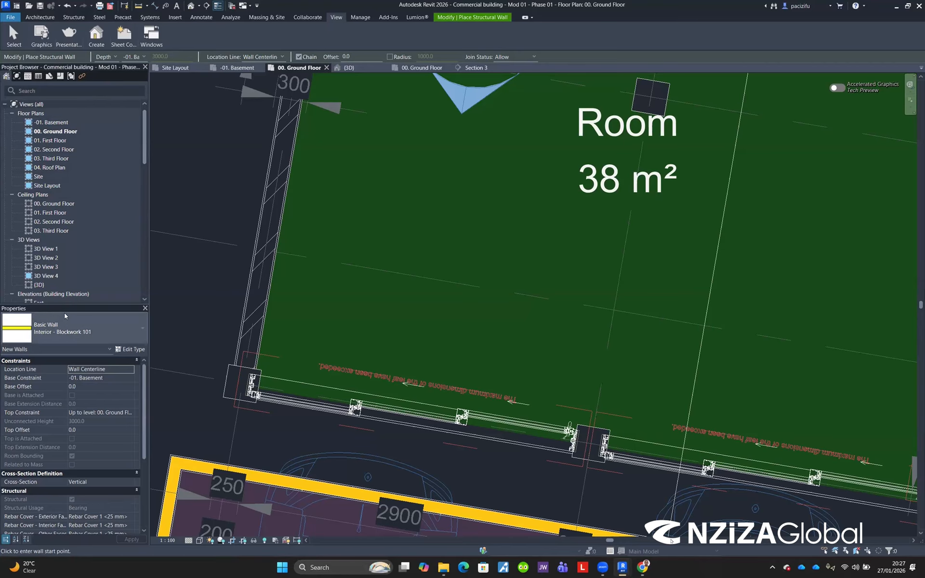
Step: Float the Properties palette and Project Browser, dock Properties on the right, then redock both on the left
left_click_drag(63, 310, 87, 318)
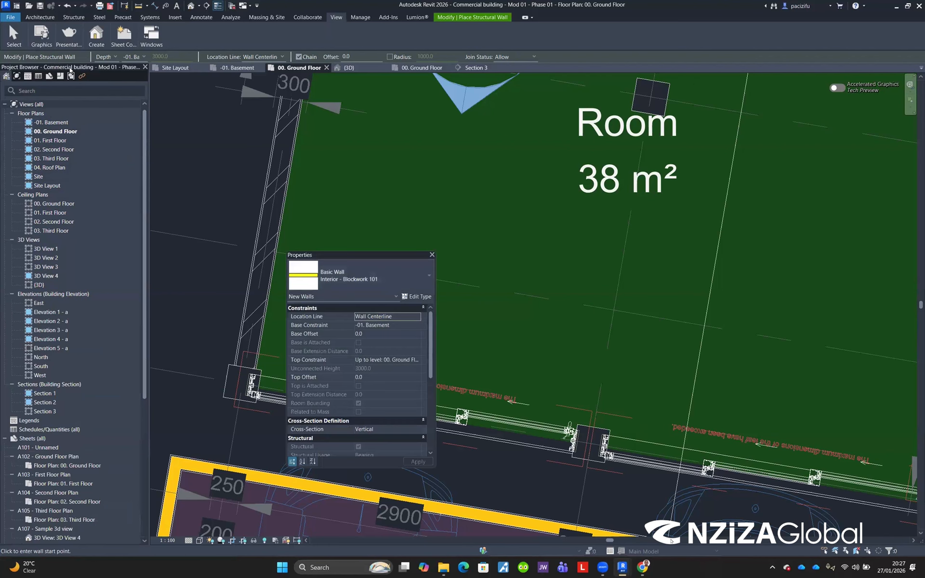
double_click(70, 68)
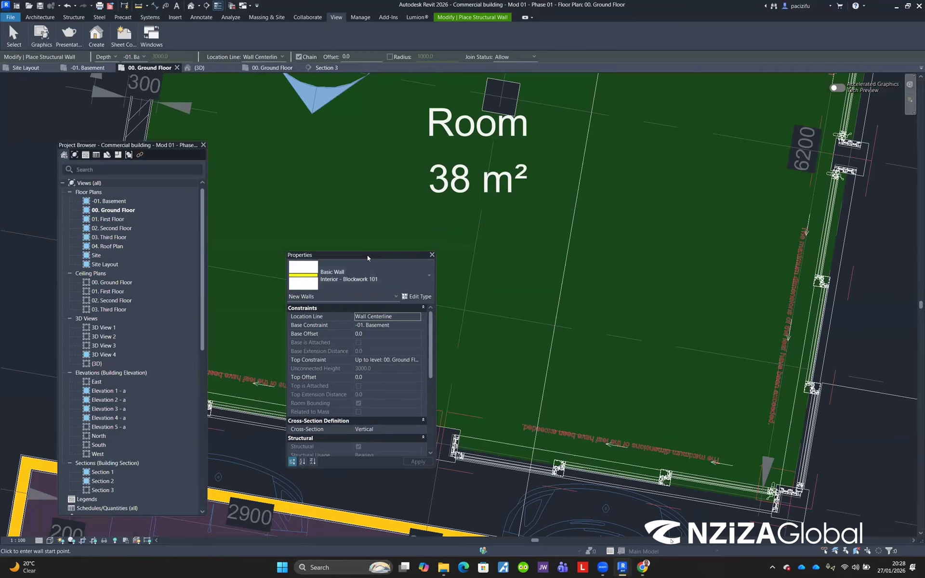
double_click(367, 256)
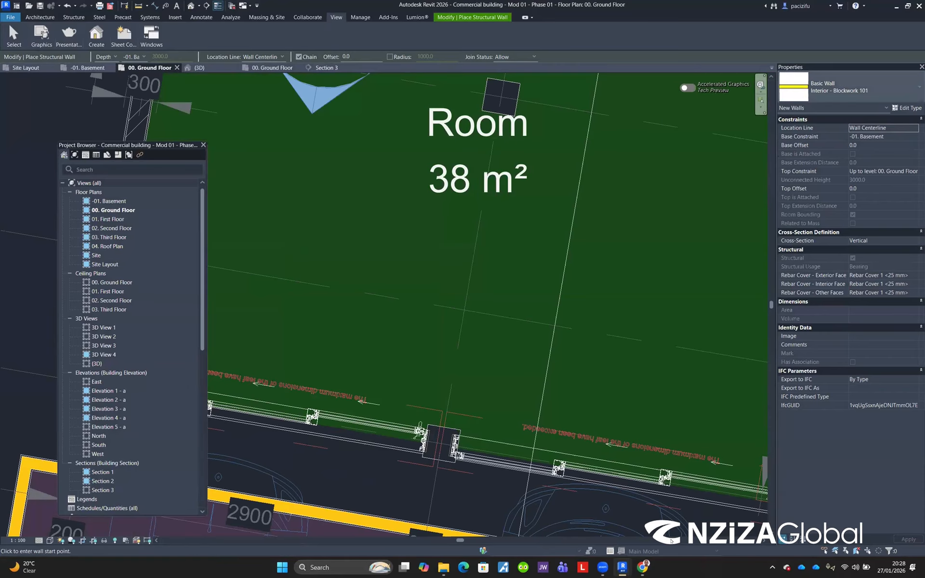
double_click(131, 145)
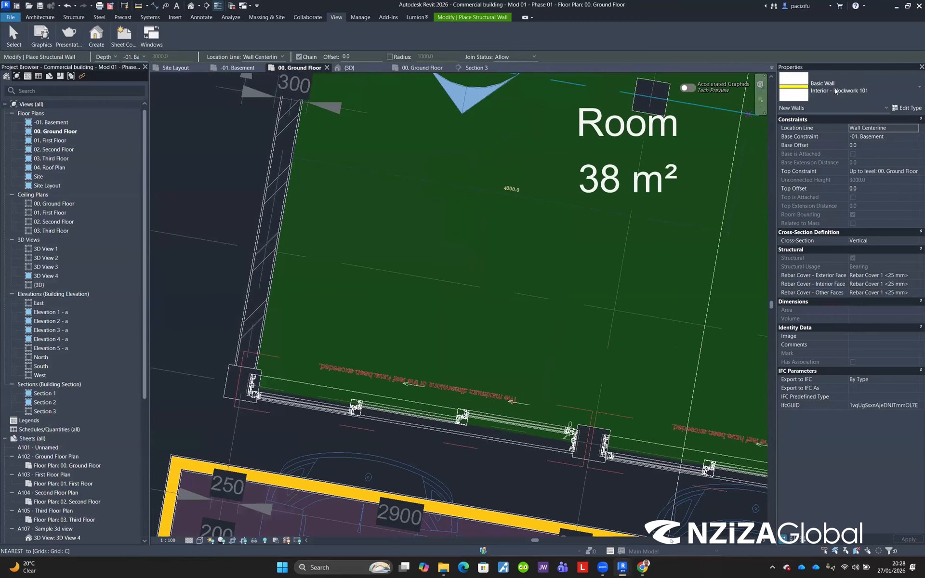
left_click_drag(69, 545, 69, 540)
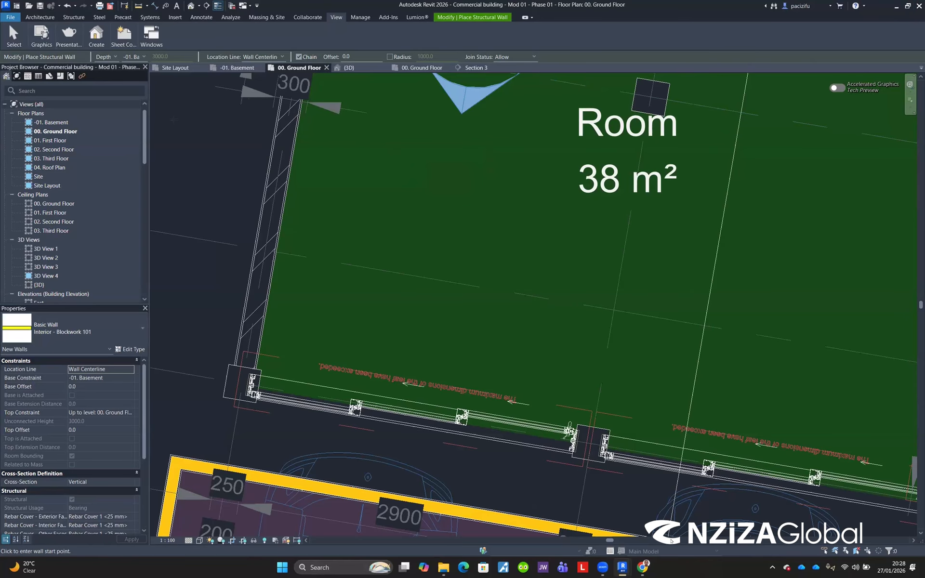
Step: Exit the wall tool and minimize the ribbon to panel titles
key("Escape")
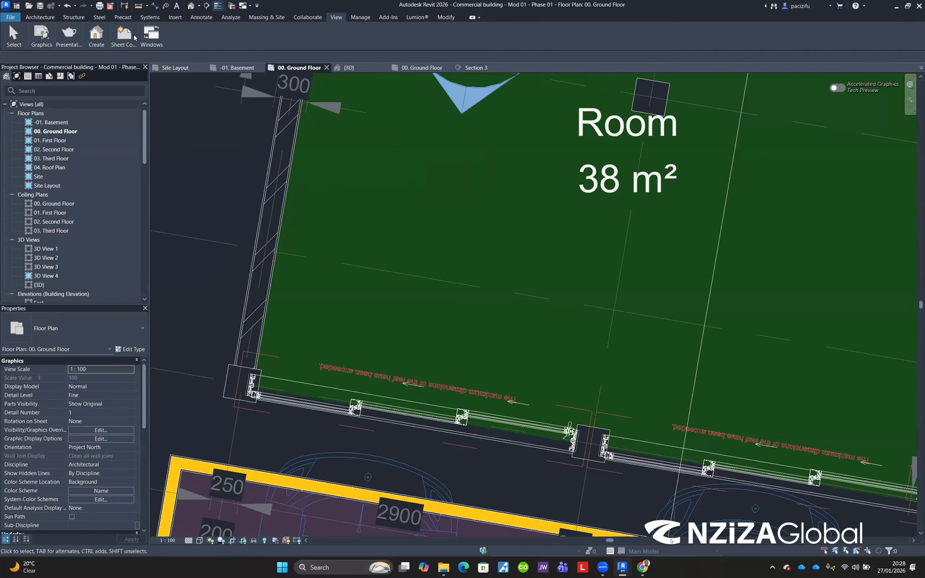
left_click(472, 18)
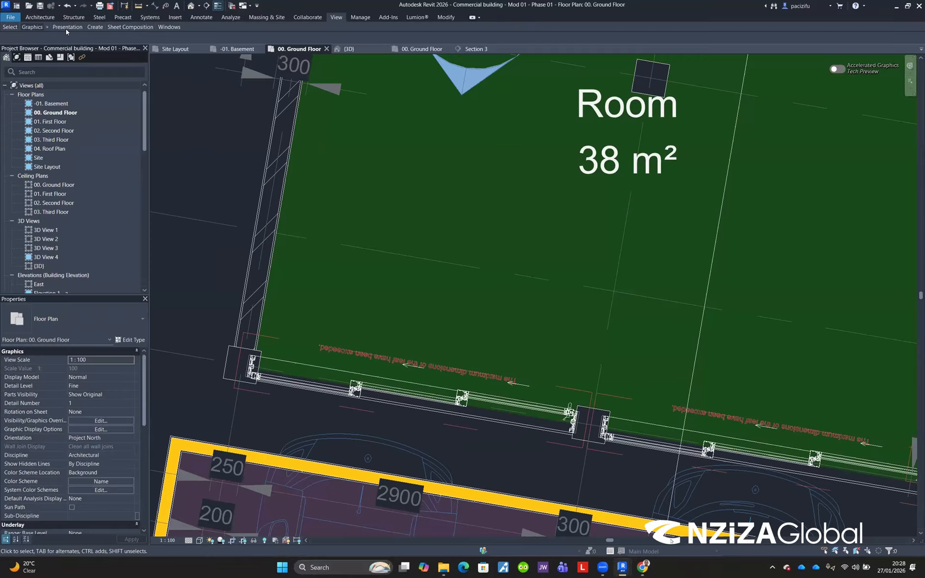
Step: Try the ribbon minimize options: minimize to tabs, to panel titles and to panel buttons
mouse_move(134, 30)
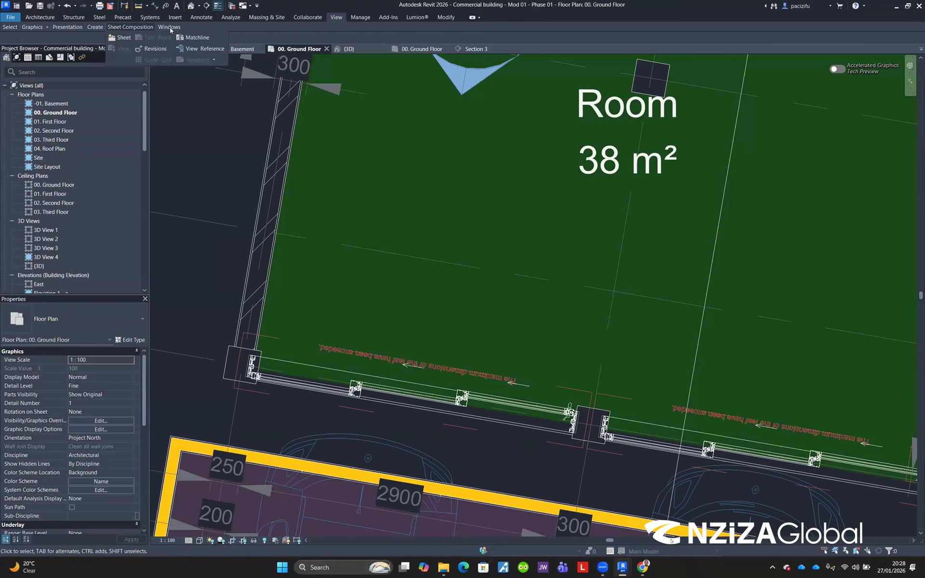
left_click(472, 17)
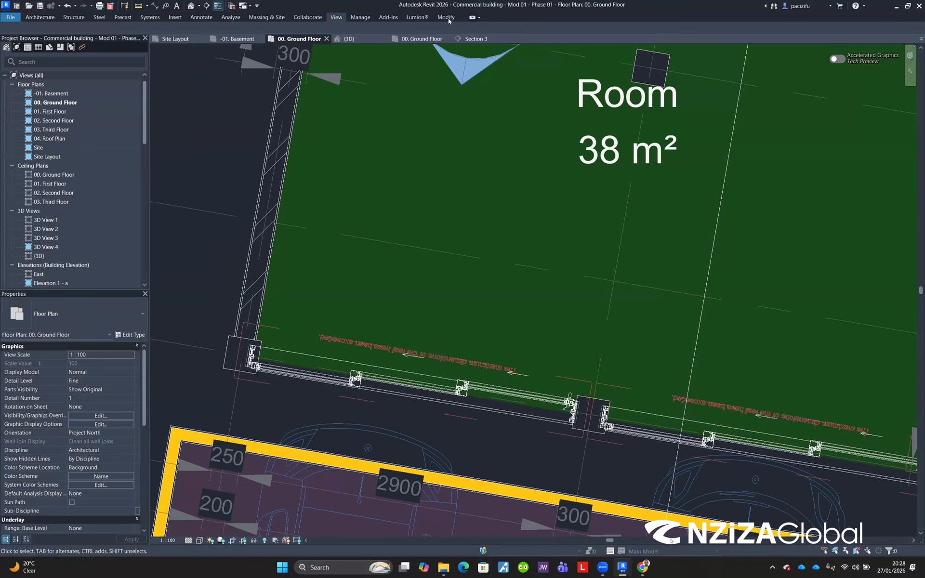
left_click(480, 17)
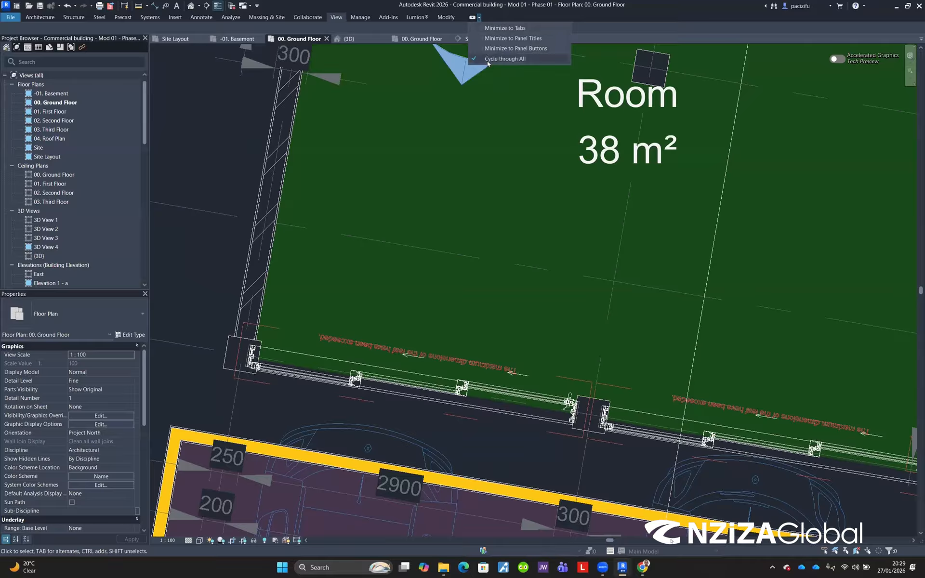
left_click(486, 32)
left_click(479, 18)
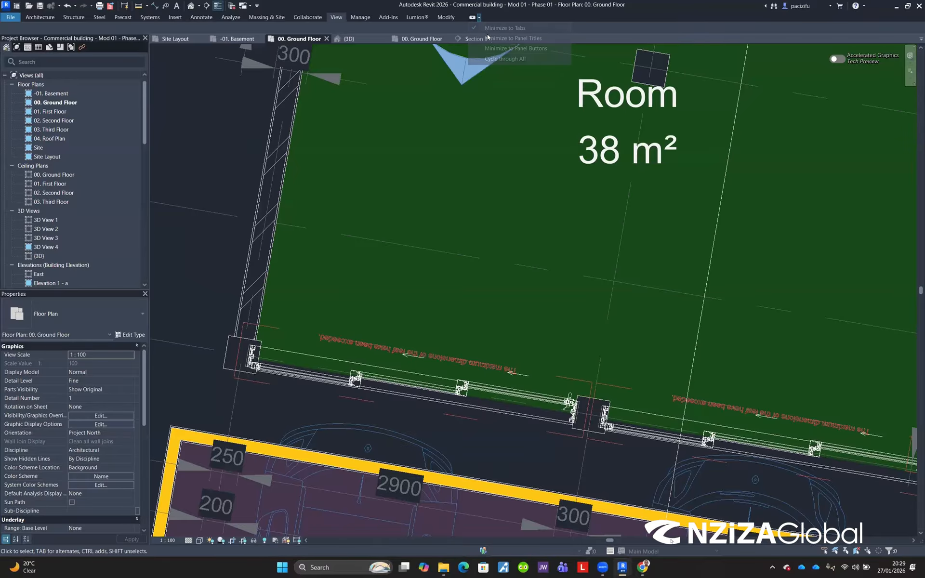
left_click(490, 38)
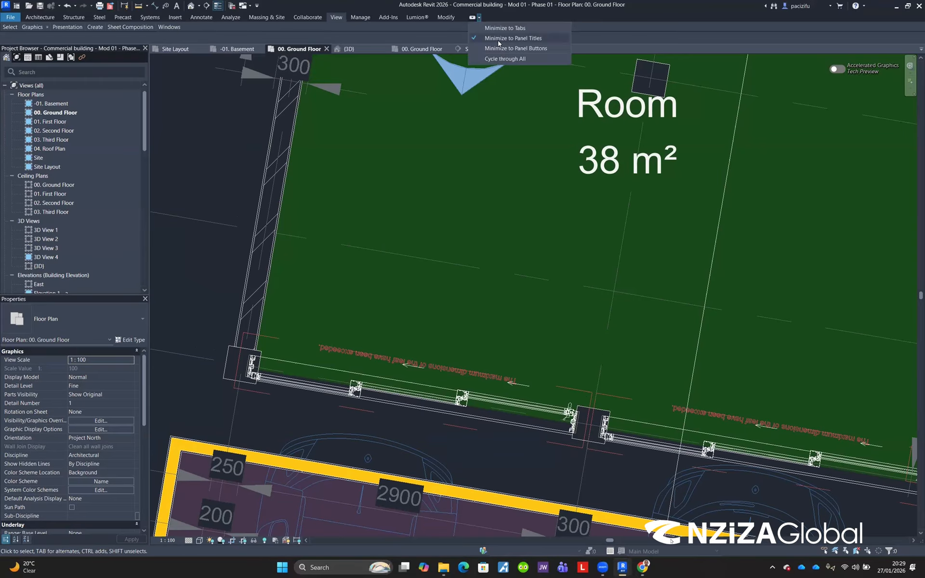
left_click(493, 47)
Step: Set the ribbon toggle to Cycle through All and cycle it until the full ribbon shows, on the Architecture tab
left_click(479, 18)
left_click(489, 58)
left_click(473, 18)
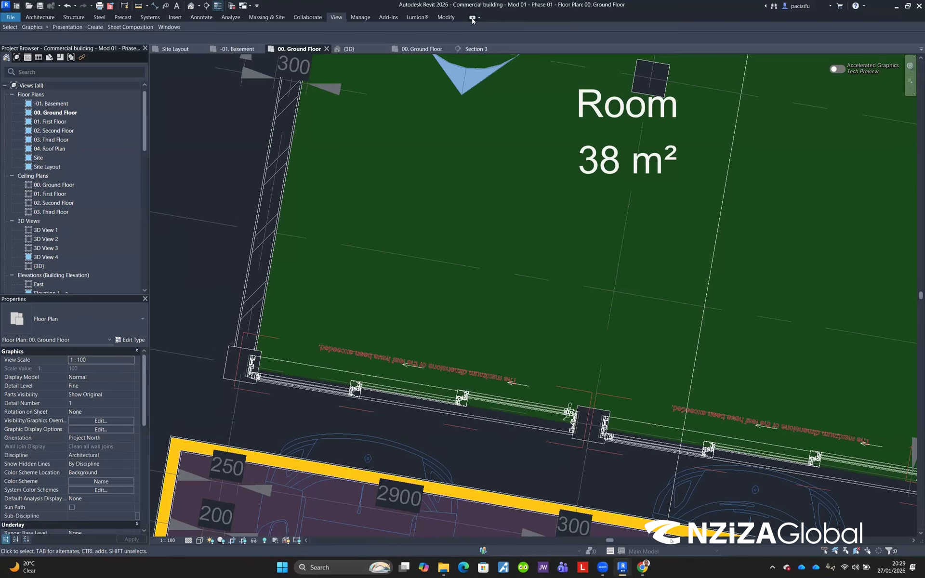
left_click(473, 18)
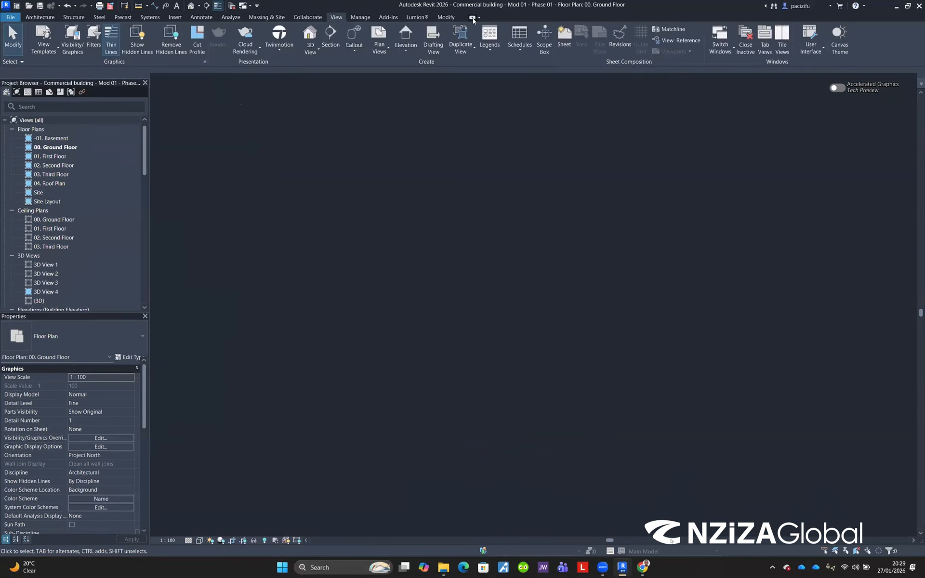
left_click(473, 18)
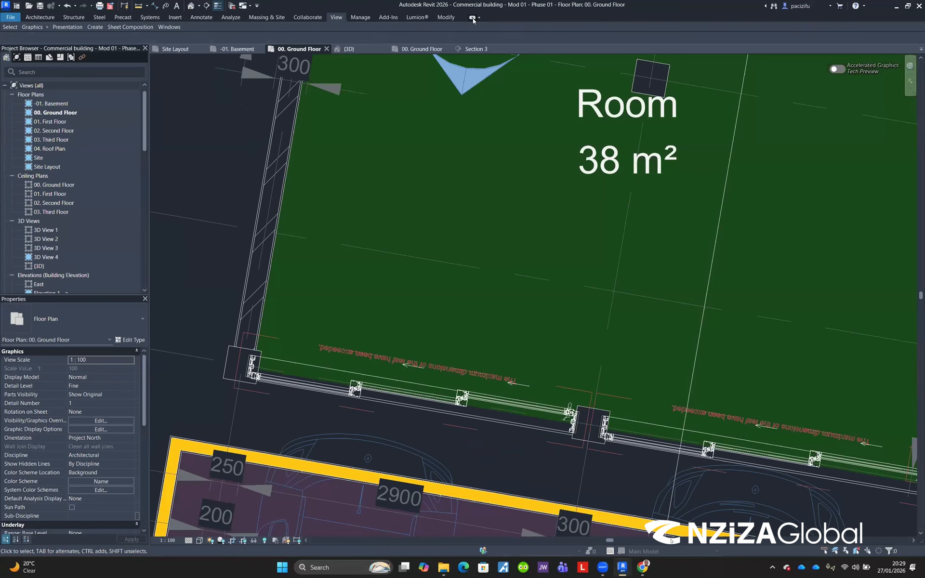
left_click(472, 18)
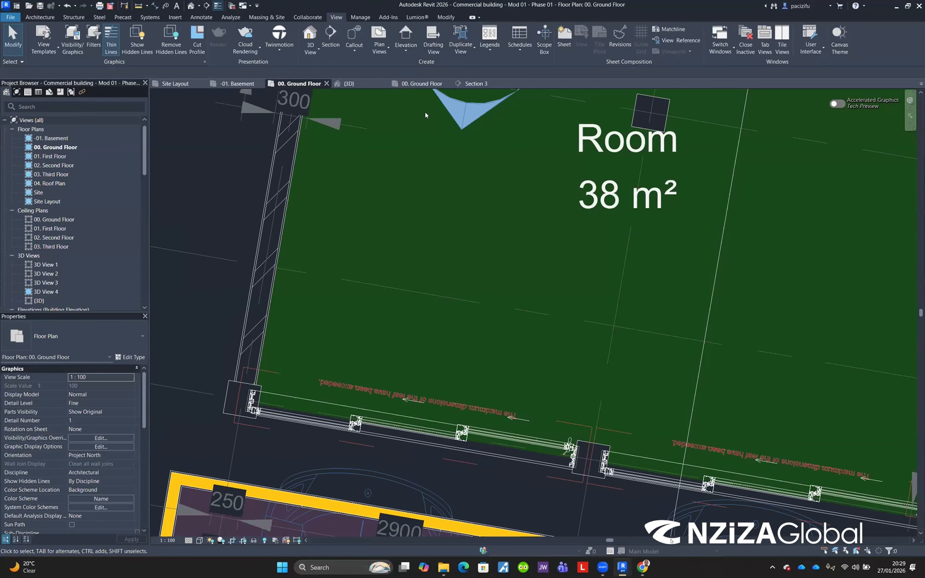
left_click(40, 17)
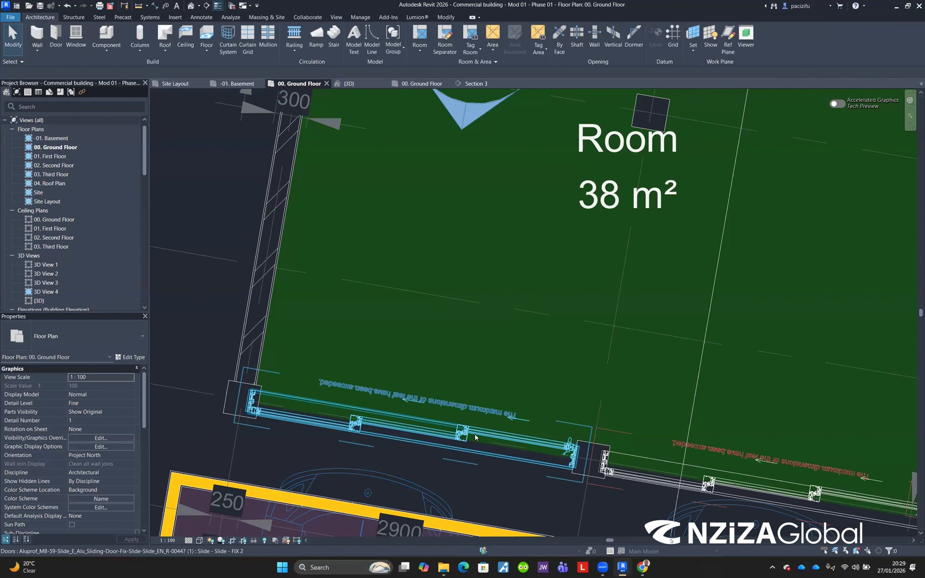
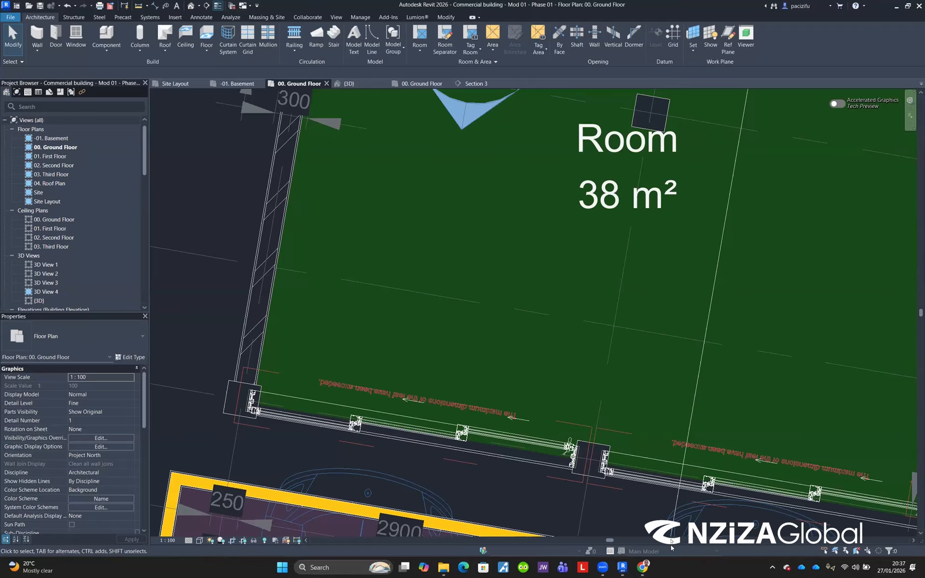
Step: Open the program Options and set the UI active theme under Colors to Use system setting
left_click(10, 17)
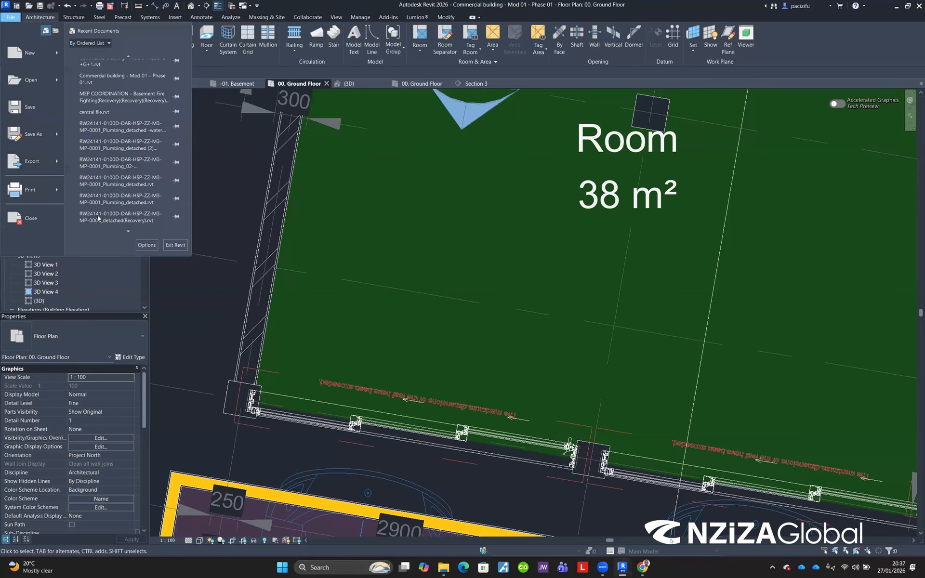
left_click(139, 247)
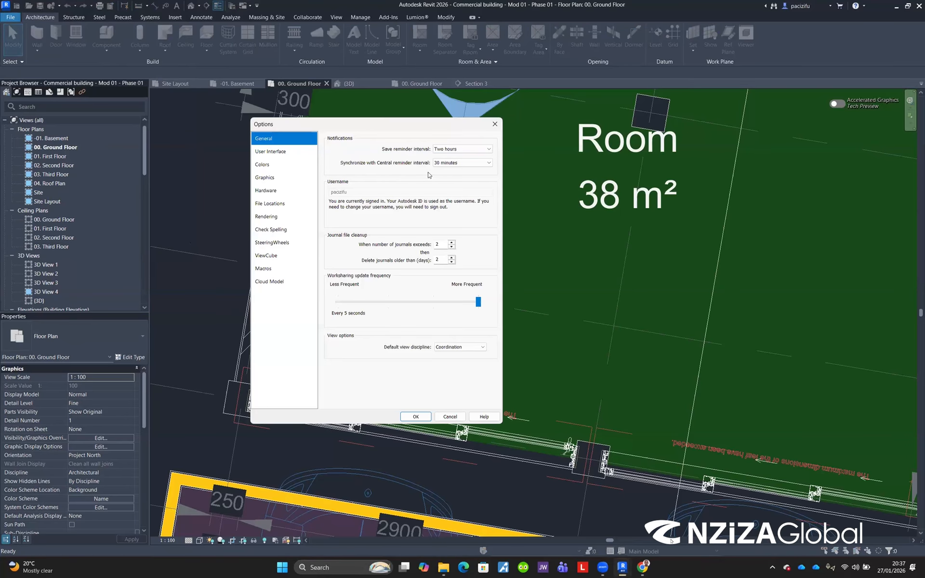
left_click(390, 168)
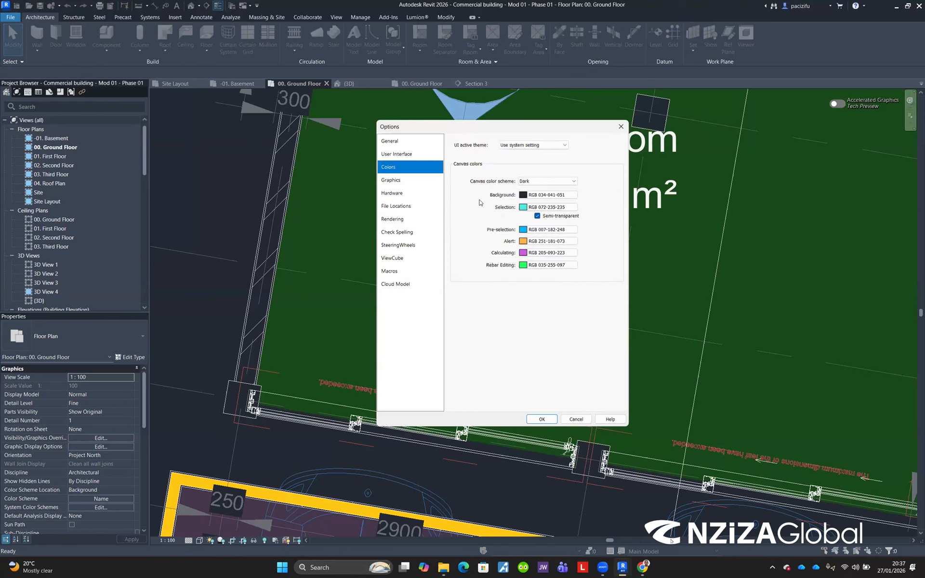
left_click(530, 146)
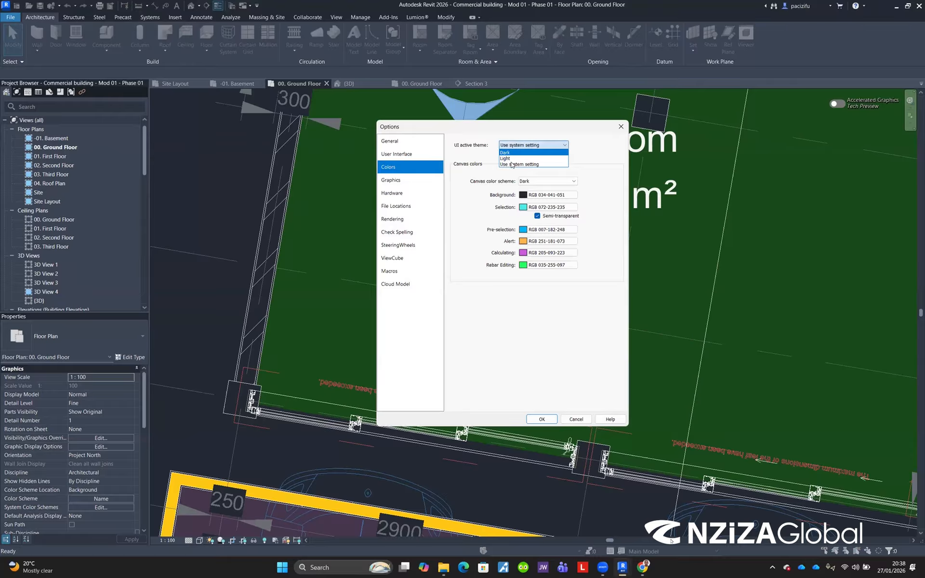
left_click(511, 165)
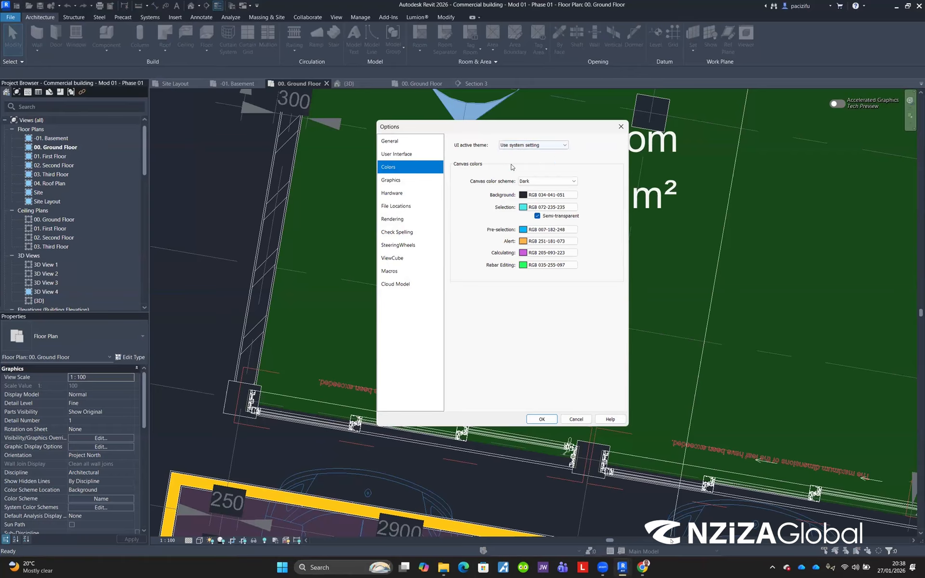
left_click(533, 421)
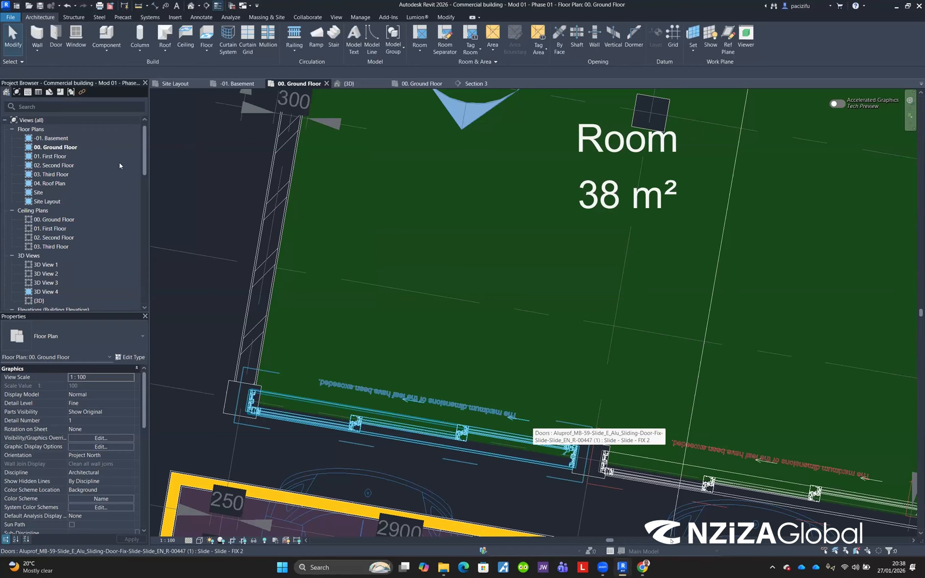
Step: Switch the UI active theme to Light in the Options colour settings
left_click(10, 16)
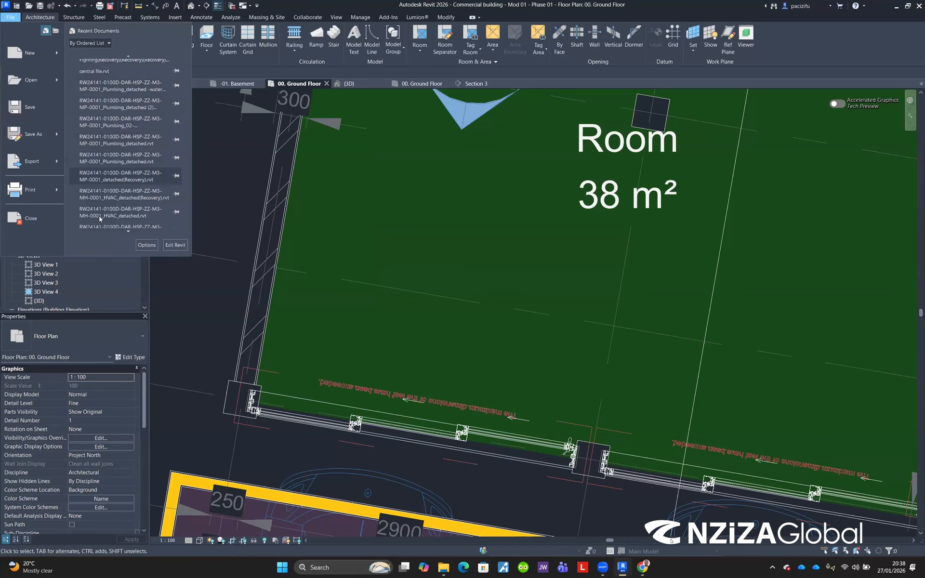
left_click(147, 244)
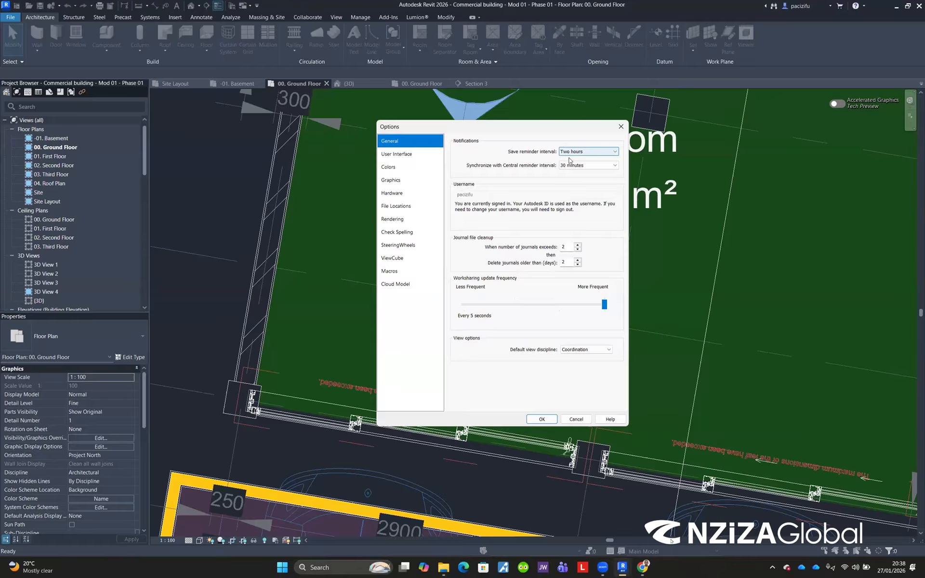
left_click(389, 167)
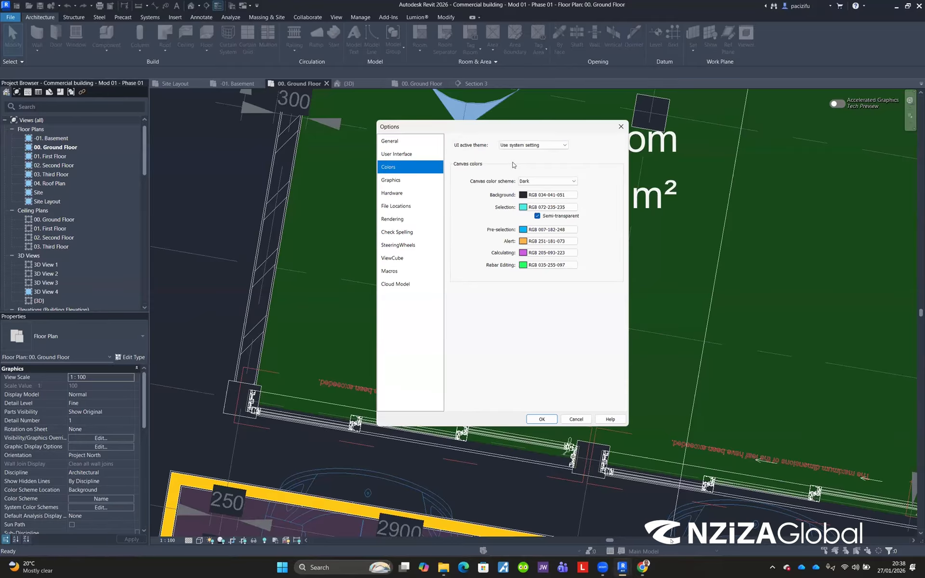
left_click(521, 146)
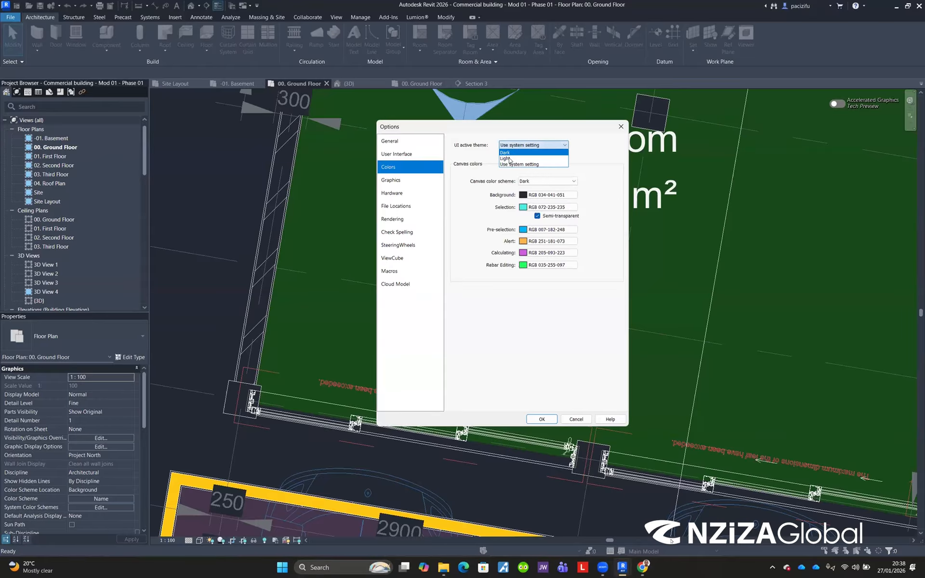
left_click(511, 158)
left_click(534, 418)
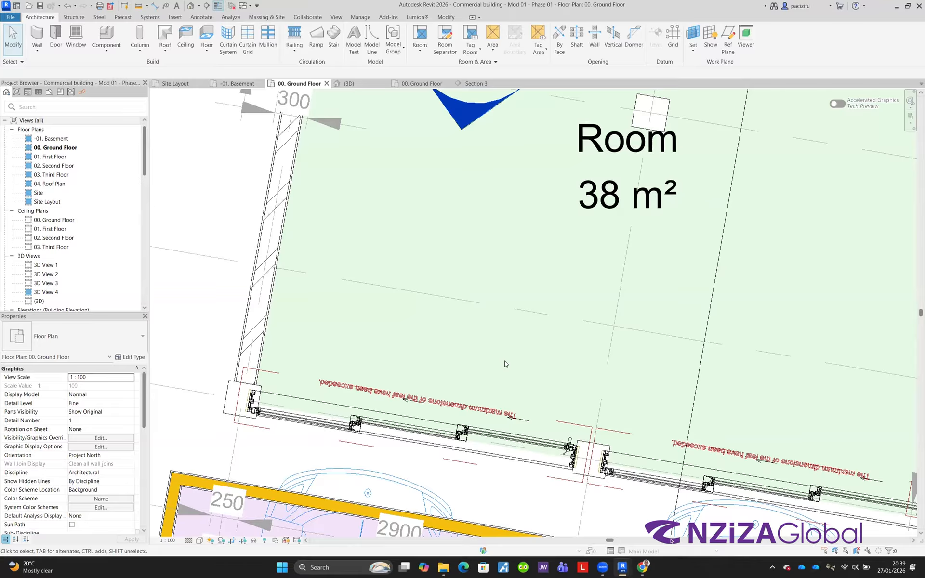
Step: Revert the UI active theme to Use system setting in the Options colour settings
left_click(10, 17)
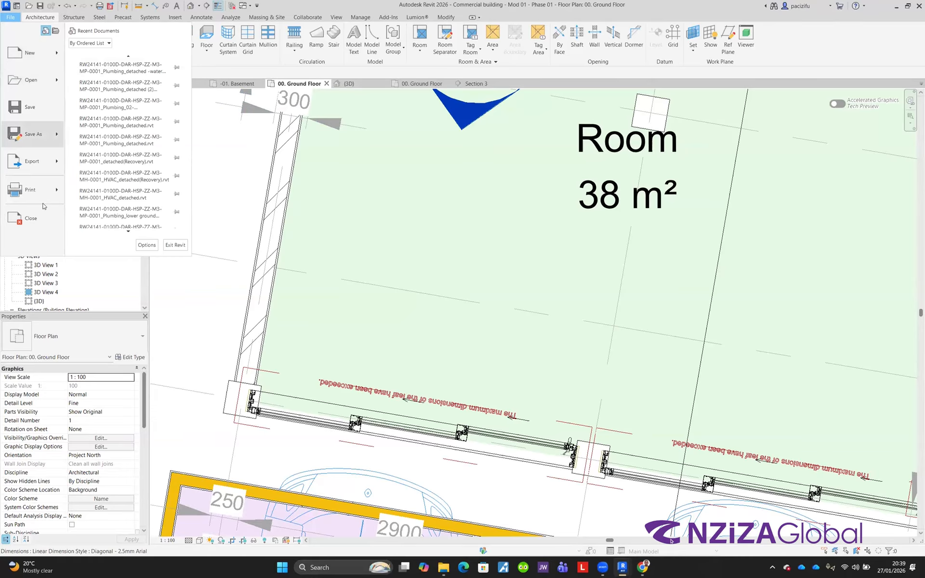
left_click(147, 245)
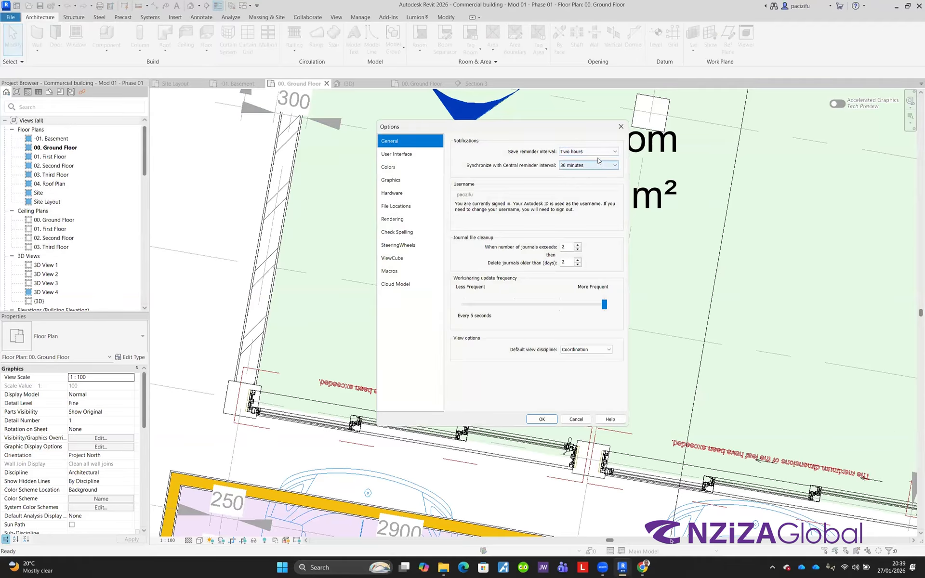
left_click(389, 168)
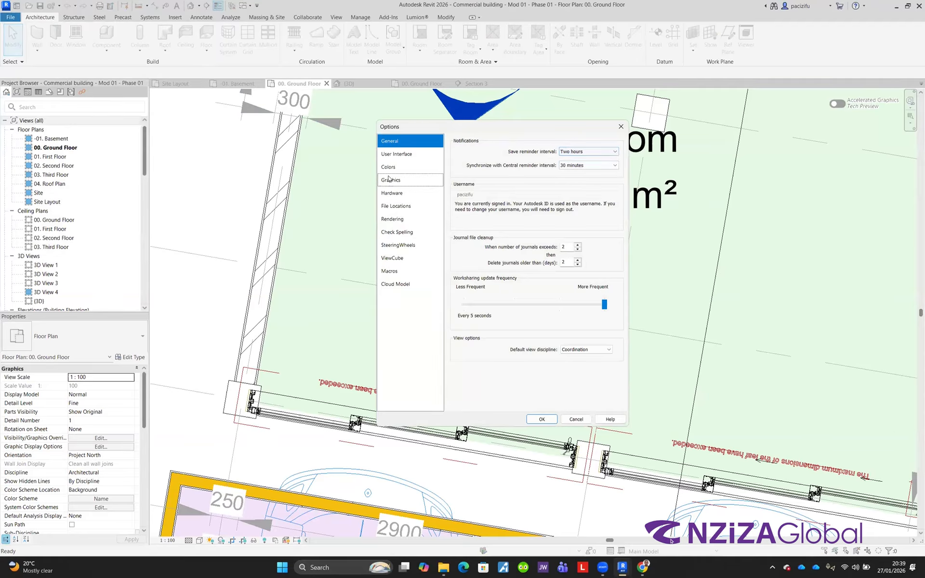
left_click(524, 146)
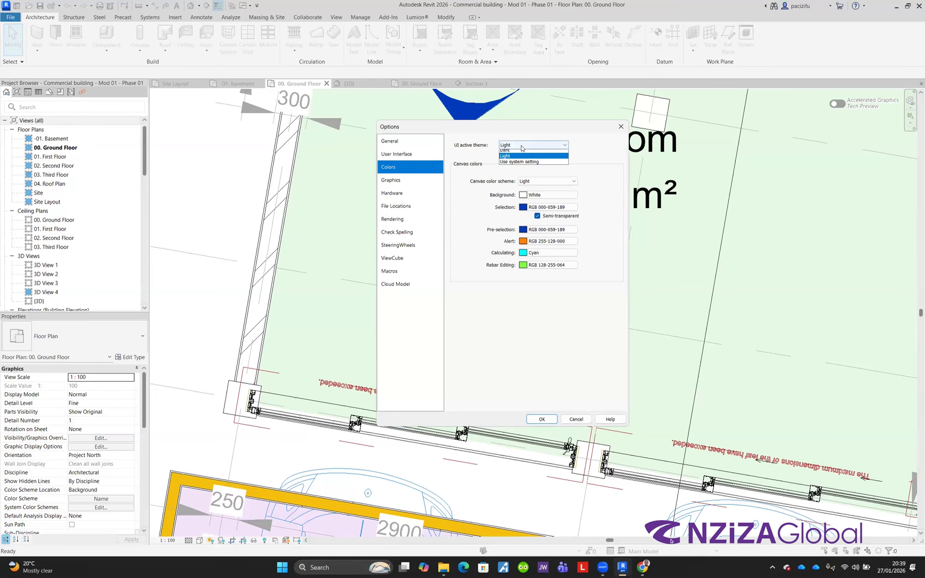
left_click(515, 165)
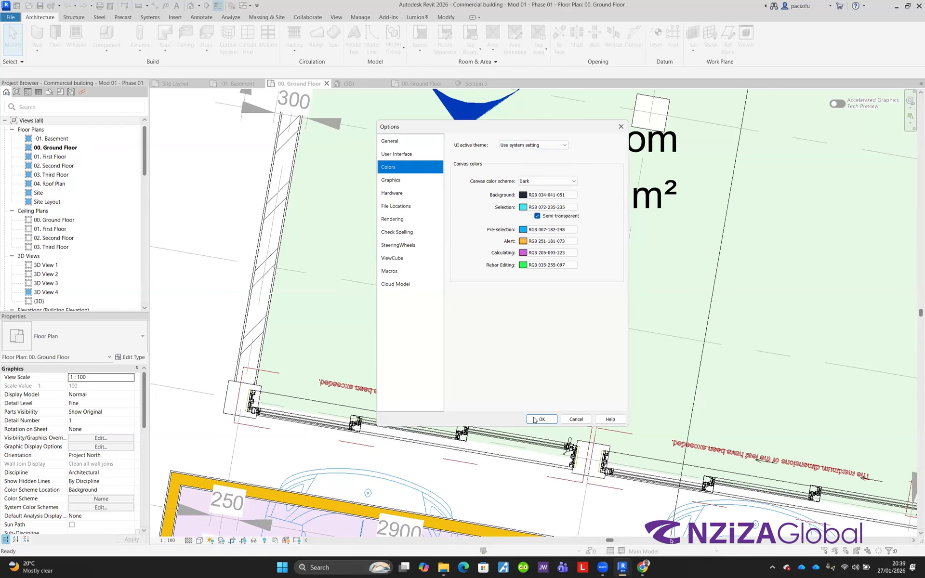
key("Return")
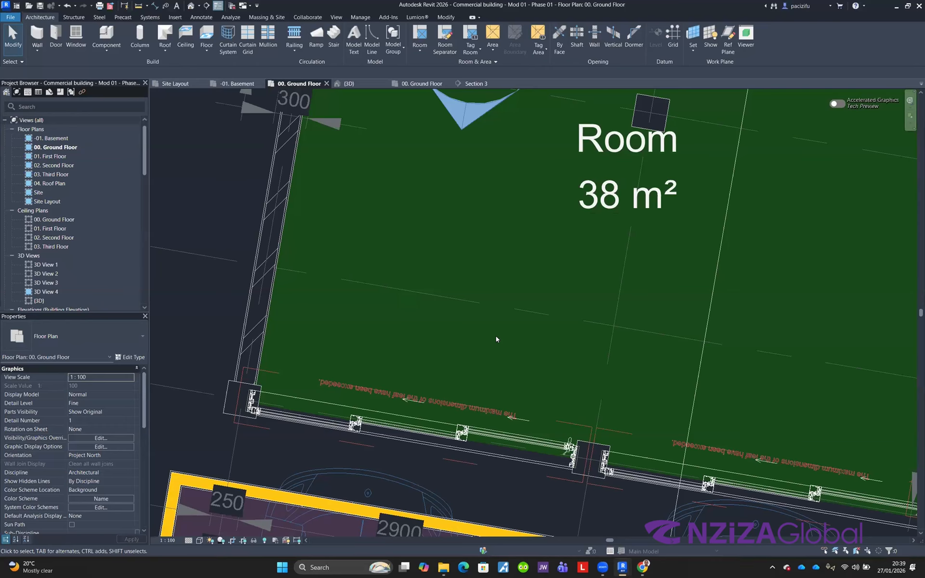
Step: Set the UI active theme to Light again and apply the Options
left_click(10, 17)
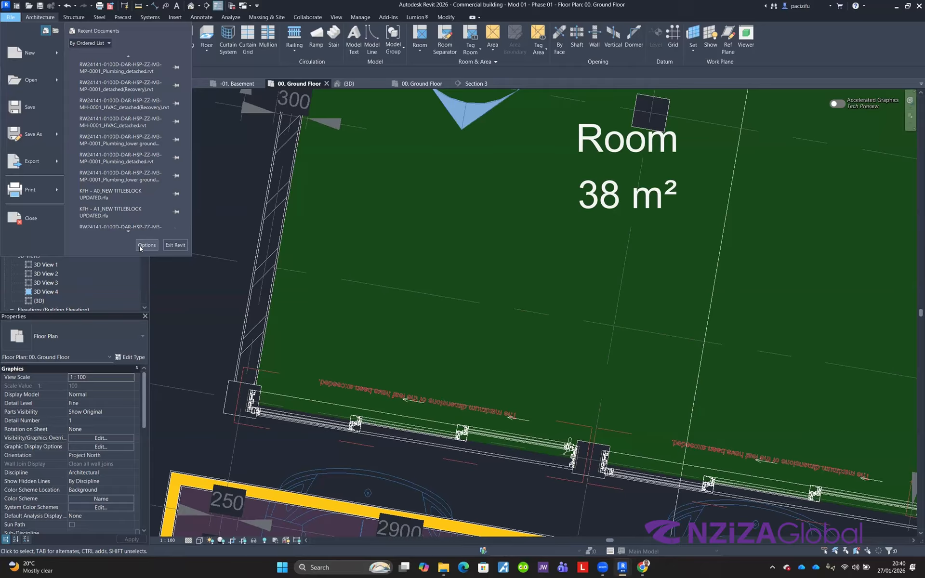
left_click(146, 245)
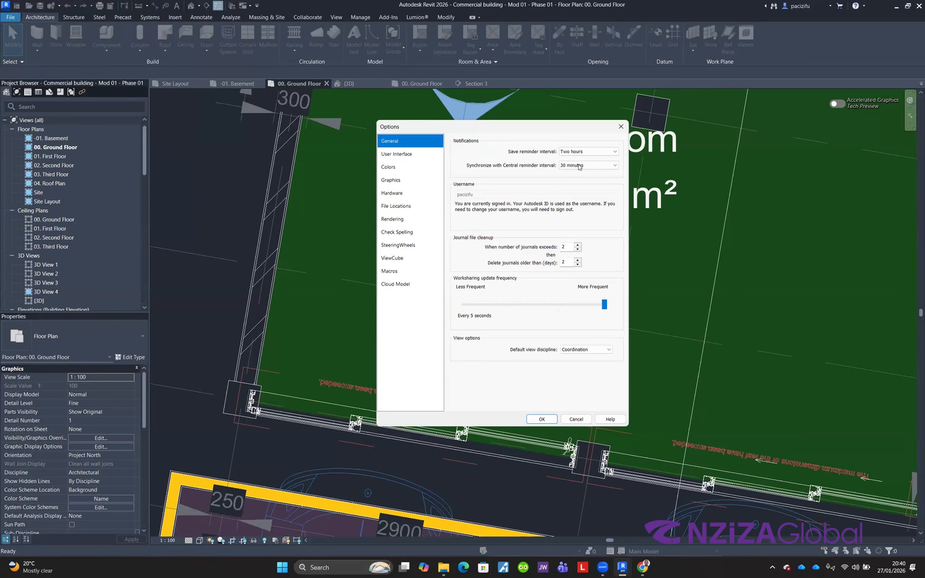
left_click(389, 166)
left_click(530, 145)
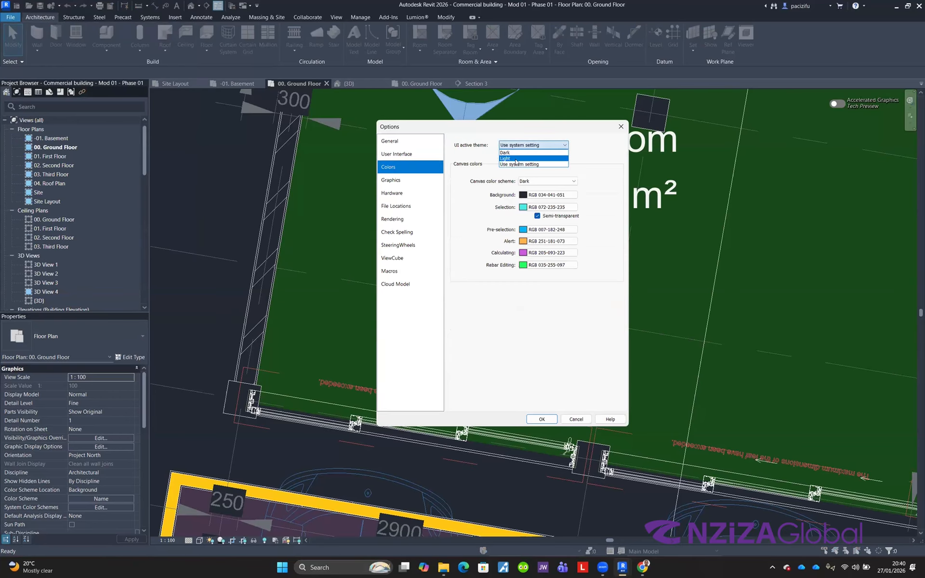
left_click(516, 161)
left_click(542, 419)
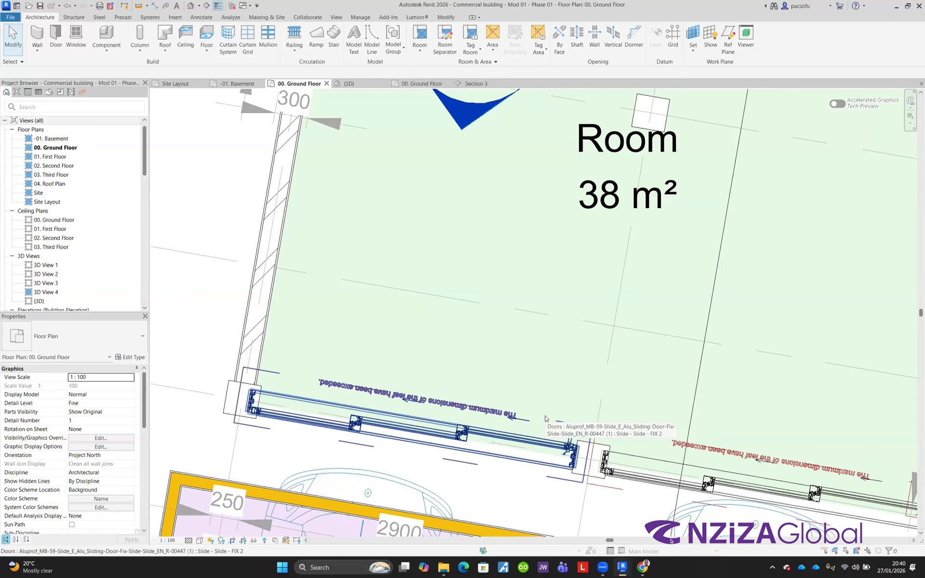